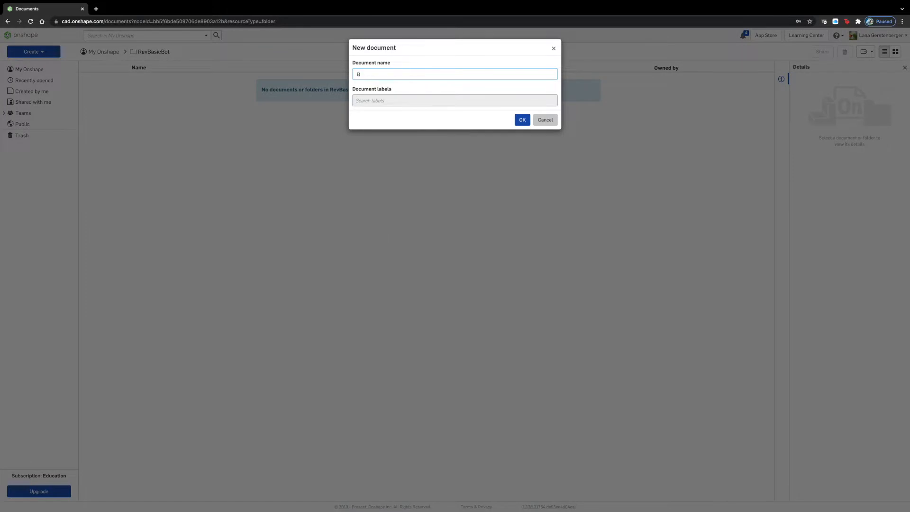
Step: Create the document BasicBot and open its Assembly 1 with a wider instance list
{"action": "key", "text": "Return"}
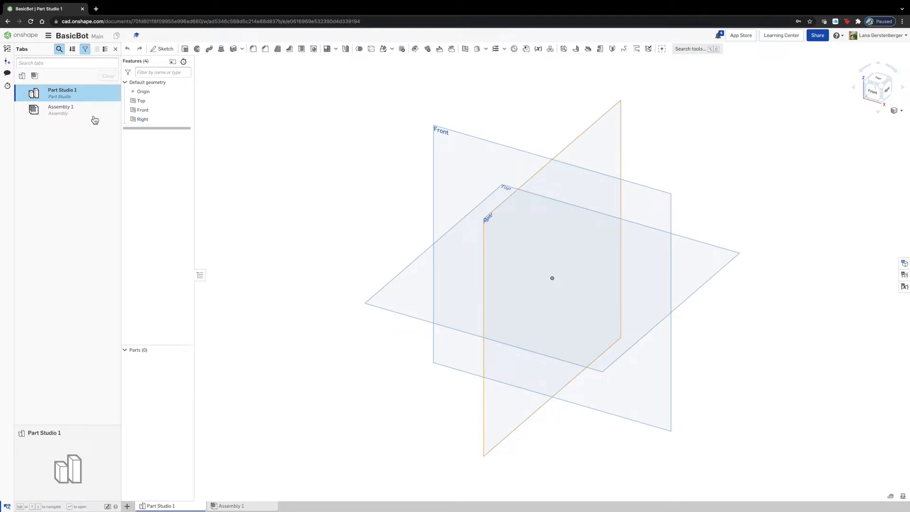
{"action": "left_click", "coordinate": [70, 112]}
{"action": "left_click", "coordinate": [70, 112]}
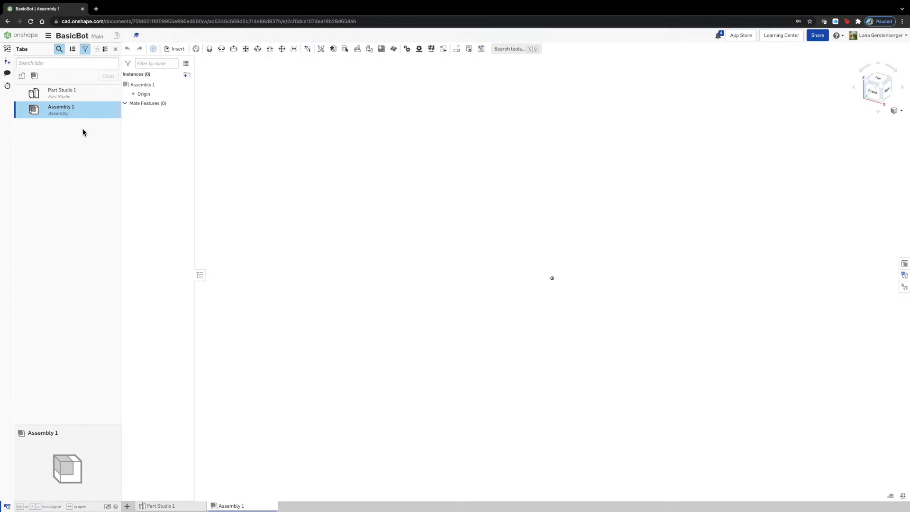
{"action": "mouse_move", "coordinate": [121, 133]}
{"action": "left_mouse_down"}
{"action": "mouse_move", "coordinate": [134, 133]}
{"action": "mouse_move", "coordinate": [121, 133]}
{"action": "left_mouse_up"}
{"action": "left_click_drag", "start_coordinate": [194, 149], "coordinate": [257, 150]}
Step: Rename Assembly 1 as DriveWheel
{"action": "right_click", "coordinate": [67, 117]}
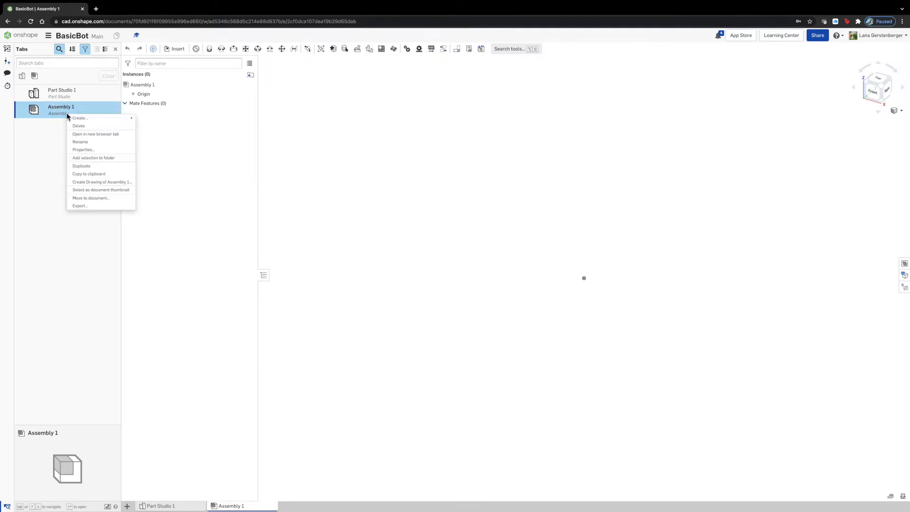
{"action": "left_click", "coordinate": [93, 145]}
{"action": "type", "text": "Drife"}
{"action": "key", "text": "BackSpace"}
{"action": "type", "text": "veWheel"}
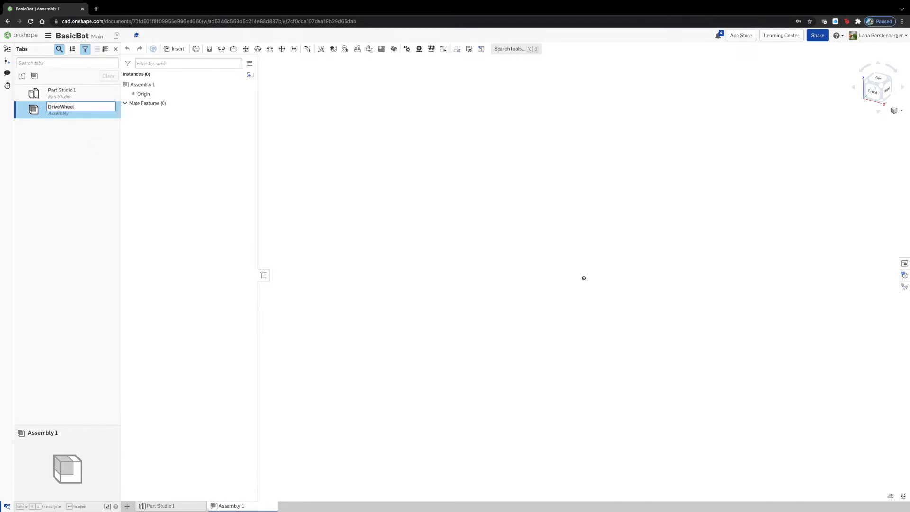
{"action": "key", "text": "Return"}
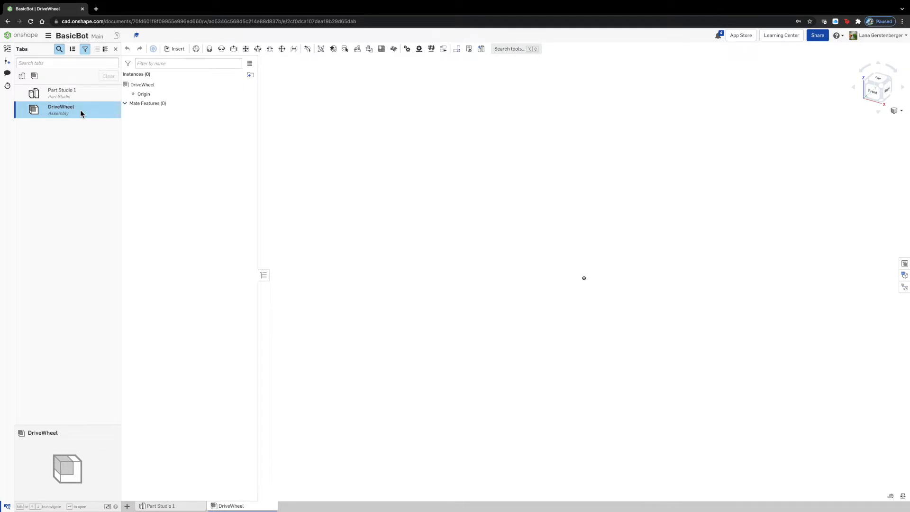
Step: Start inserting parts into DriveWheel and open RevShaftStuffLibrary from the public documents
{"action": "left_click", "coordinate": [176, 49]}
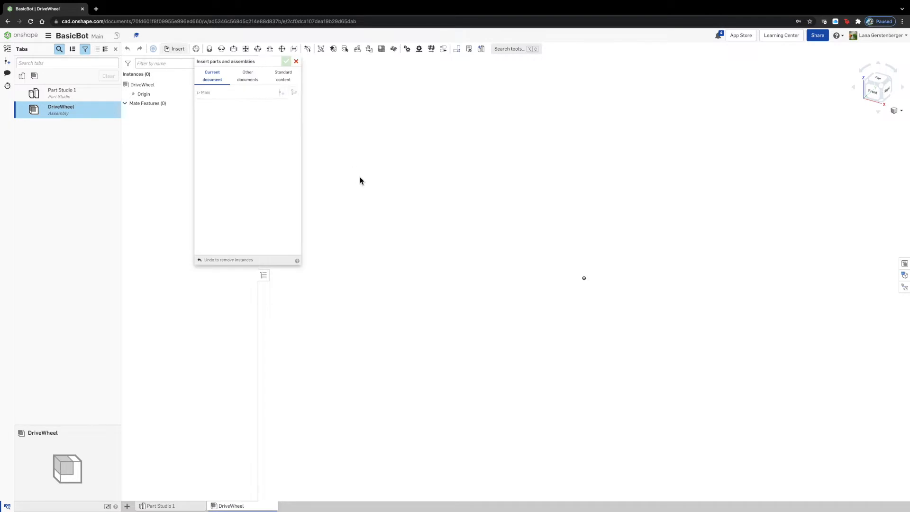
{"action": "left_click", "coordinate": [249, 78]}
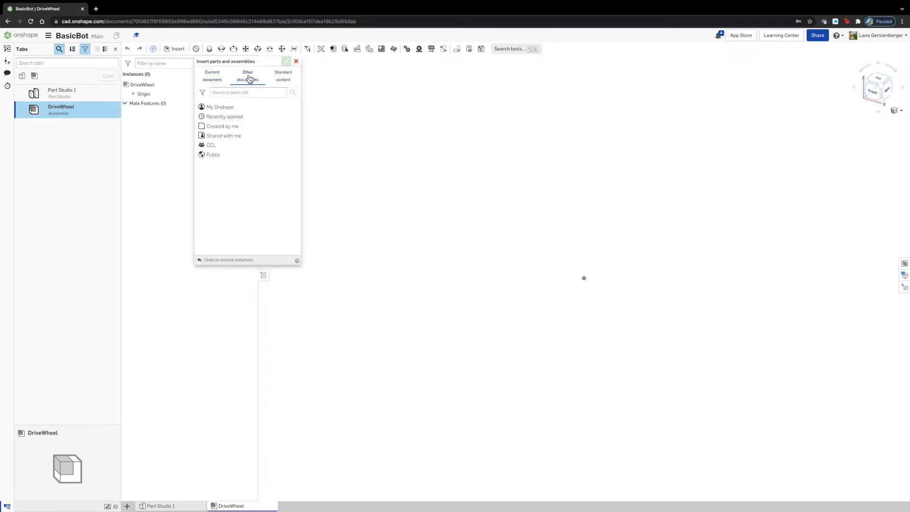
{"action": "left_click", "coordinate": [233, 157]}
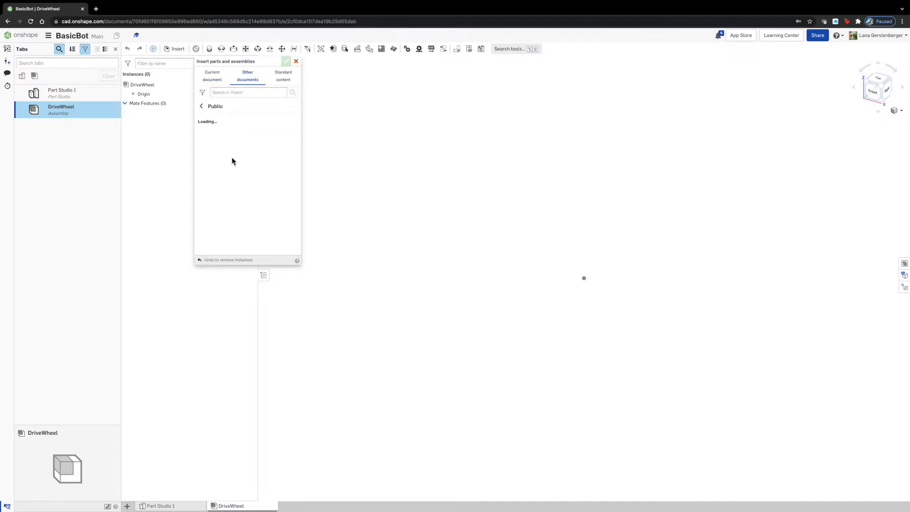
{"action": "left_click", "coordinate": [244, 92]}
{"action": "type", "text": "Rev"}
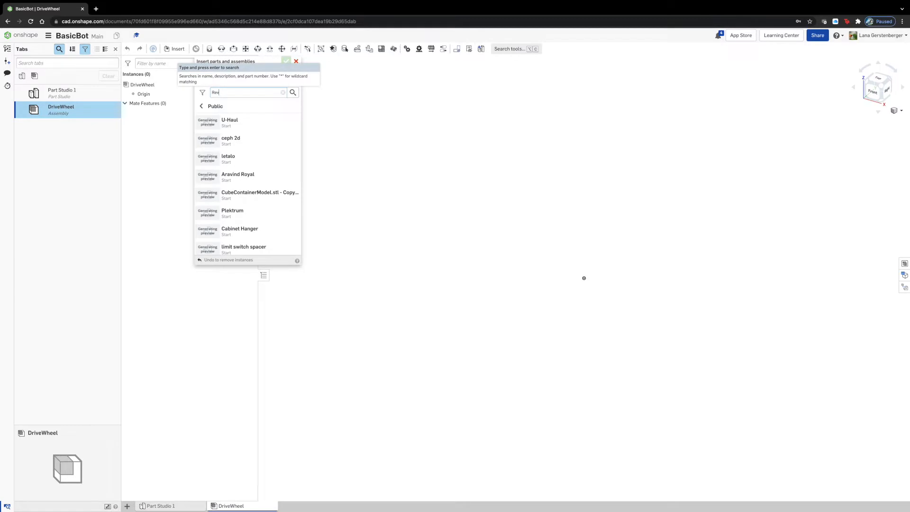
{"action": "type", "text": "ShaftS"}
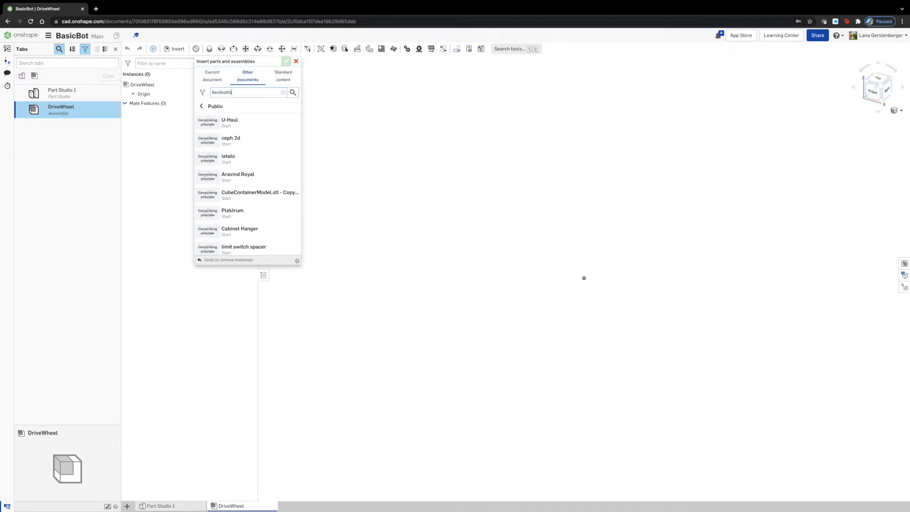
{"action": "type", "text": "tuffLibrary"}
{"action": "key", "text": "Return"}
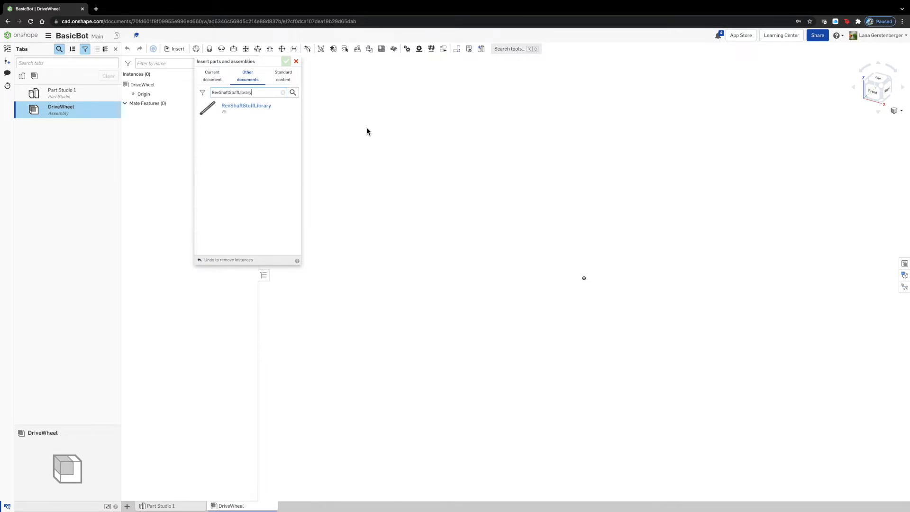
{"action": "left_click", "coordinate": [244, 112]}
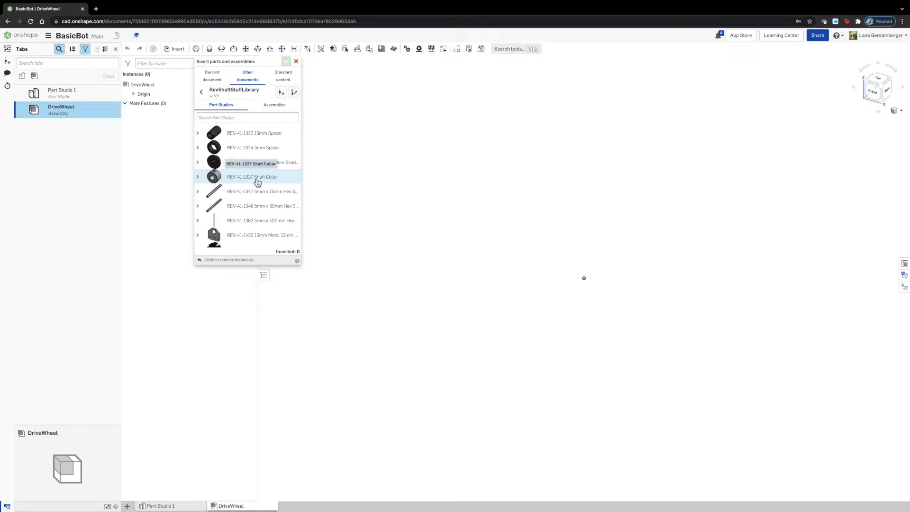
Step: Insert the REV-41-1324 3mm Spacer and the REV-41-1326 Through Bore Bearing side by side above the origin
{"action": "left_click", "coordinate": [261, 148]}
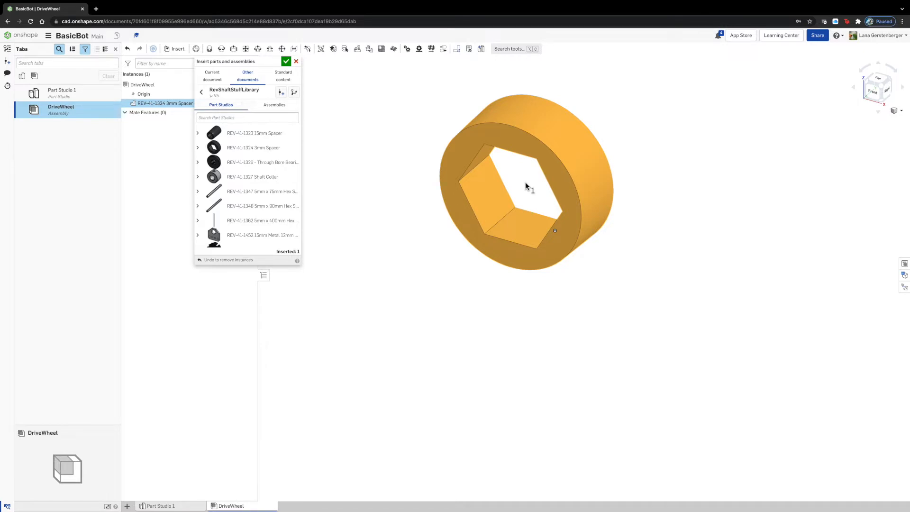
{"action": "scroll", "coordinate": [462, 340], "scroll_direction": "down", "scroll_amount": 6}
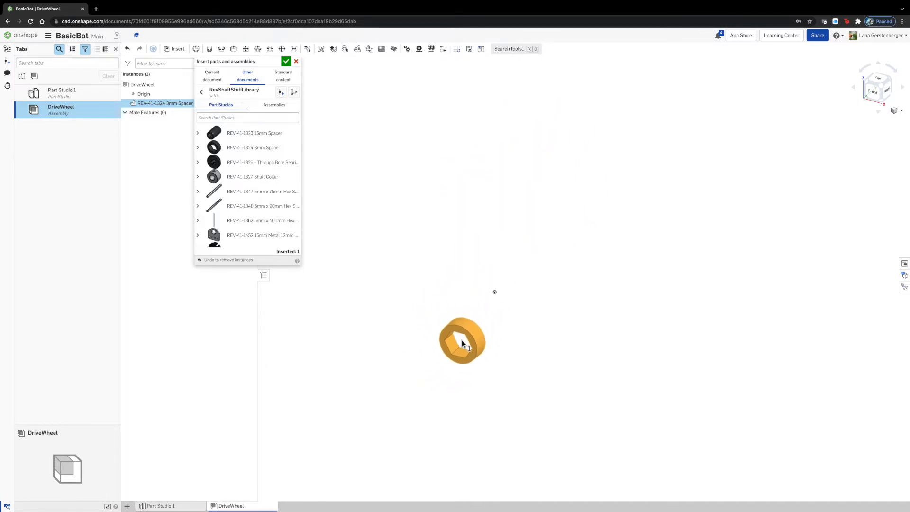
{"action": "left_click", "coordinate": [482, 188]}
{"action": "left_click", "coordinate": [276, 164]}
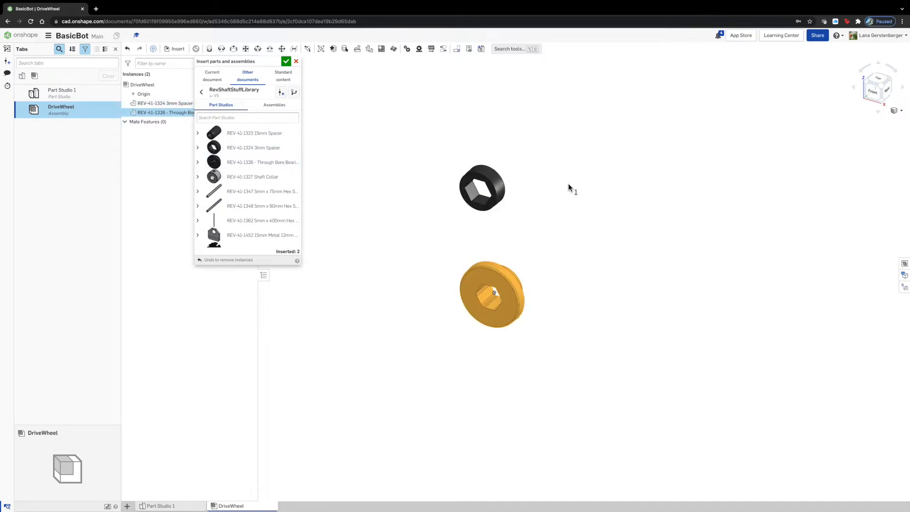
{"action": "left_click", "coordinate": [549, 181]}
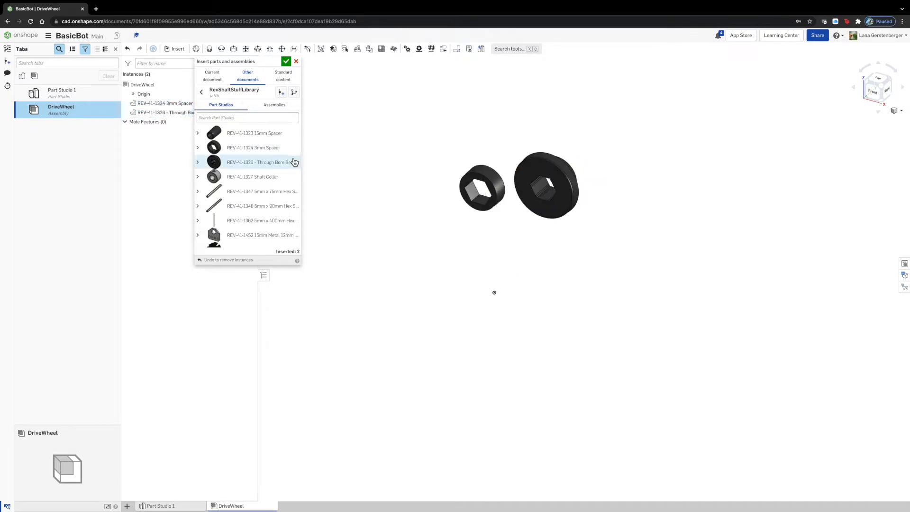
Step: Insert the REV-41-1327 Shaft Collar and the REV-41-1347 5mm x 75mm Hex Shaft beside the bearing
{"action": "left_click", "coordinate": [276, 176]}
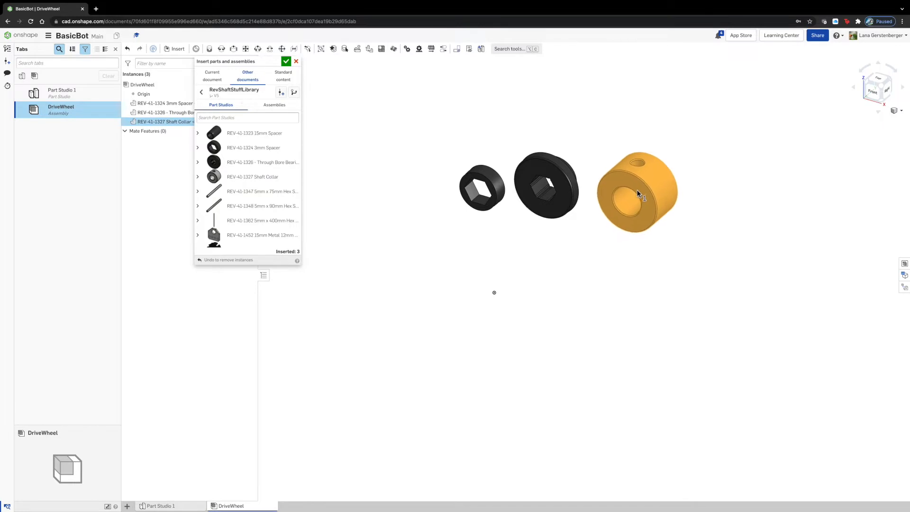
{"action": "left_click", "coordinate": [637, 185]}
{"action": "left_click", "coordinate": [258, 192]}
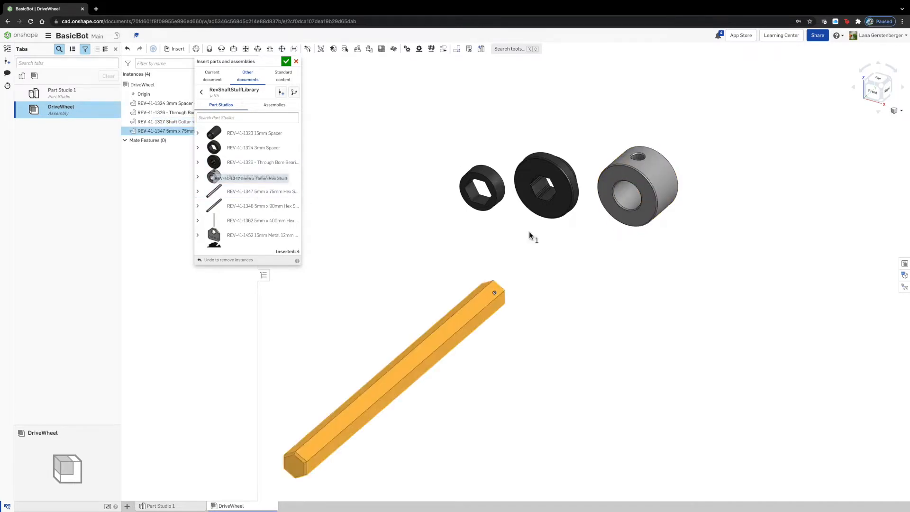
{"action": "left_click", "coordinate": [747, 201]}
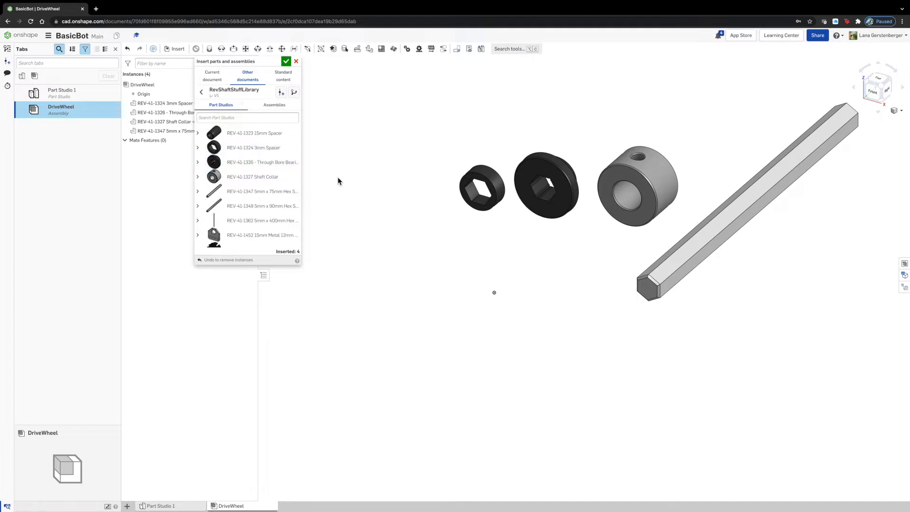
Step: Insert the REV-41-1354 90mm Traction Wheel assembly from RevWheelLibrary below the hex shaft
{"action": "left_click", "coordinate": [201, 92]}
{"action": "double_click", "coordinate": [243, 93]}
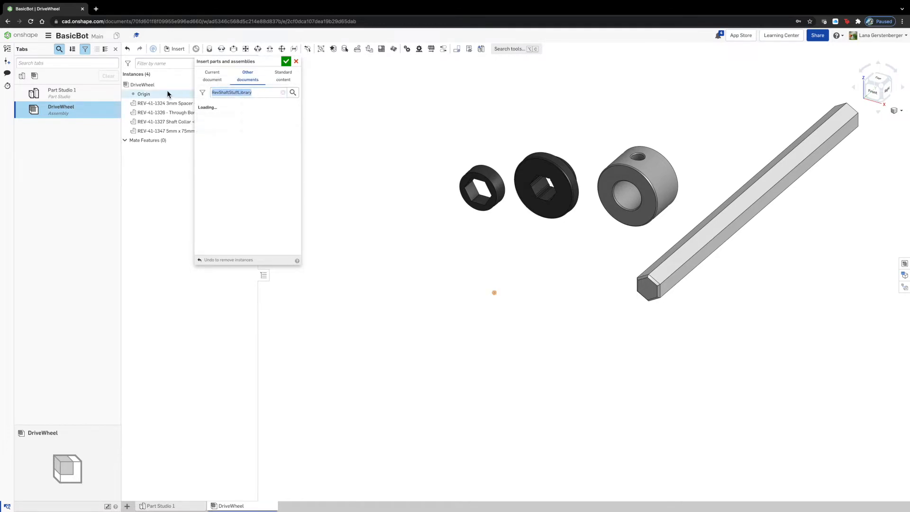
{"action": "type", "text": "RevWheelLibrary"}
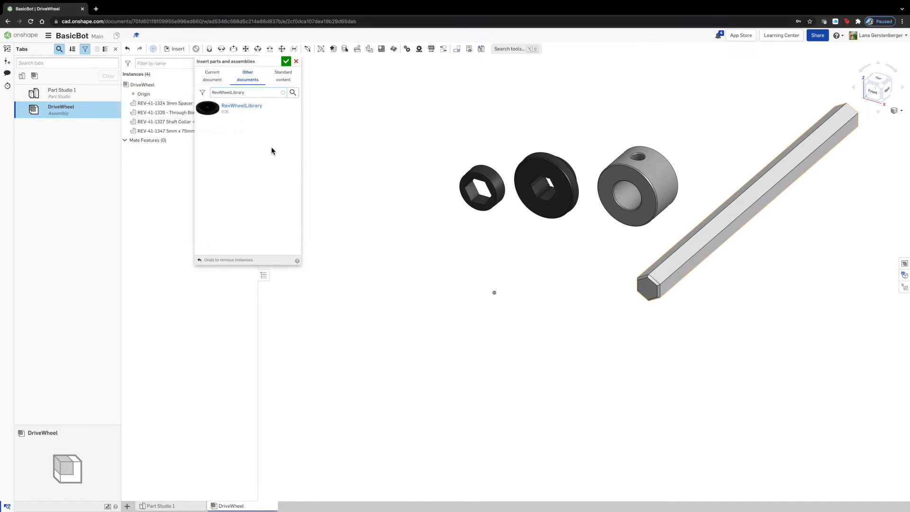
{"action": "left_click", "coordinate": [254, 106]}
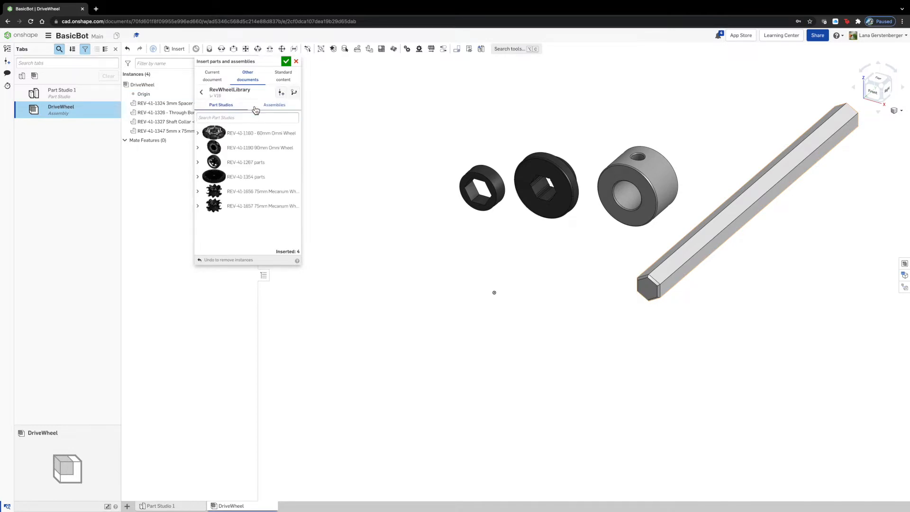
{"action": "left_click", "coordinate": [280, 106]}
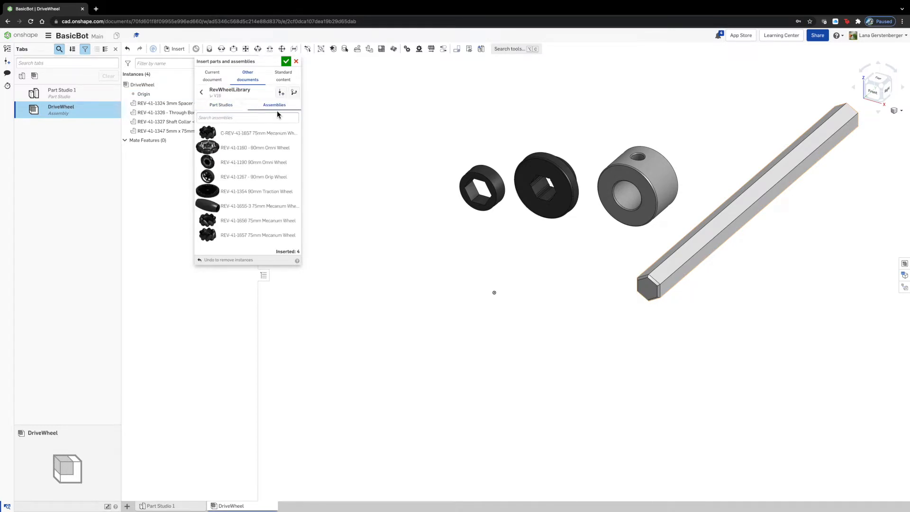
{"action": "left_click_drag", "start_coordinate": [242, 191], "coordinate": [825, 485]}
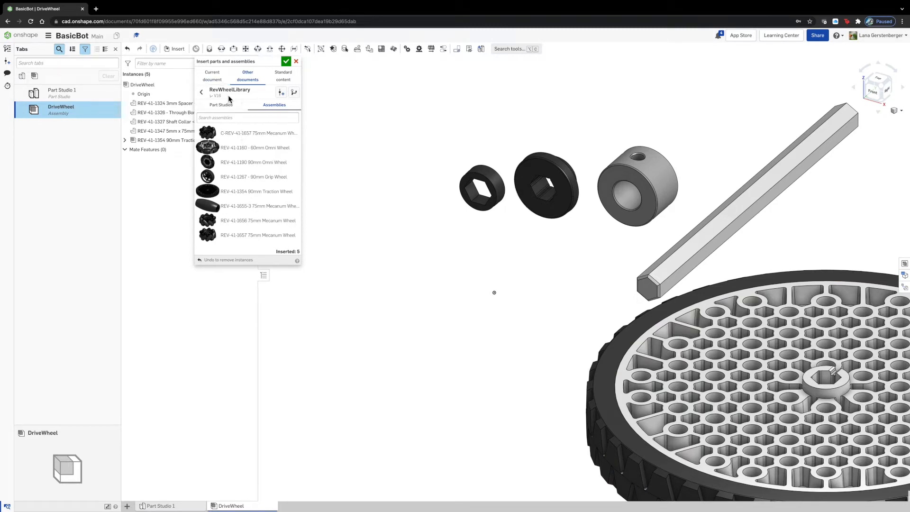
Step: Search the public documents for RevBracketLibrary and open it for inserting
{"action": "left_click", "coordinate": [201, 93]}
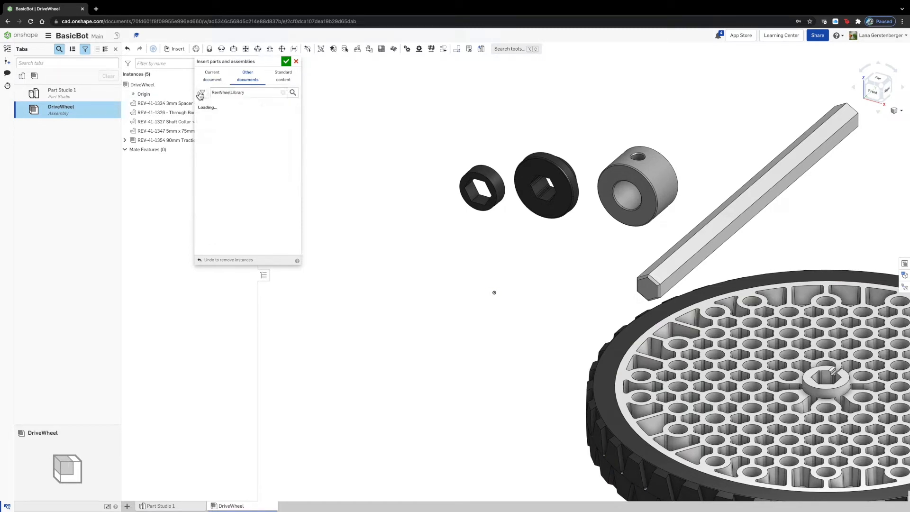
{"action": "left_click", "coordinate": [231, 92]}
{"action": "key", "text": "BackSpace"}
{"action": "key", "text": "BackSpace"}
{"action": "key", "text": "BackSpace"}
{"action": "key", "text": "BackSpace"}
{"action": "key", "text": "BackSpace"}
{"action": "type", "text": "Bracket"}
{"action": "left_click", "coordinate": [248, 111]}
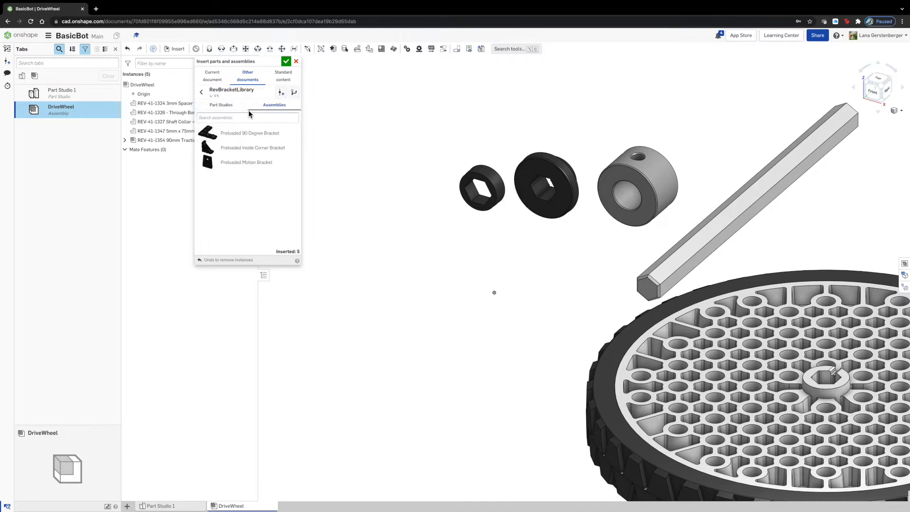
Step: Insert two Preloaded Motion Bracket assemblies, one below the other beside the other parts, and finish inserting
{"action": "left_click", "coordinate": [238, 164]}
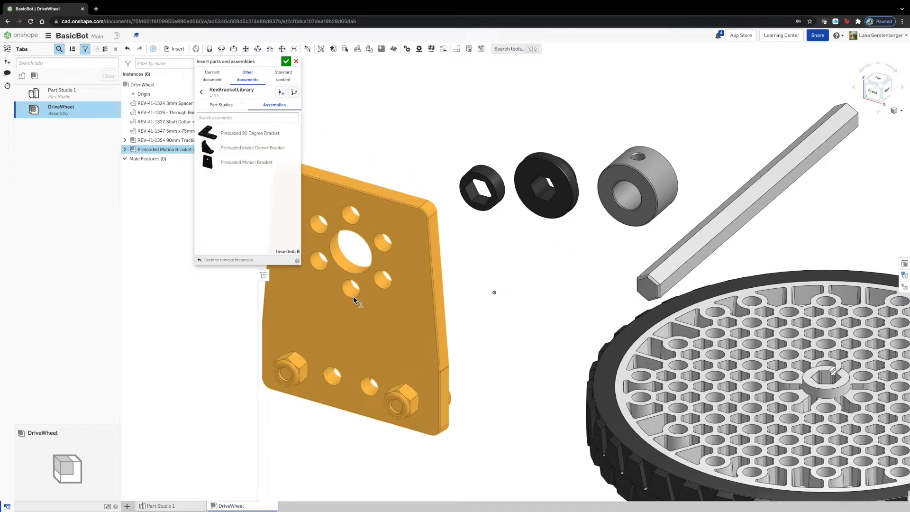
{"action": "left_click", "coordinate": [353, 296]}
{"action": "left_click", "coordinate": [248, 162]}
{"action": "scroll", "coordinate": [428, 272], "scroll_direction": "down", "scroll_amount": 5}
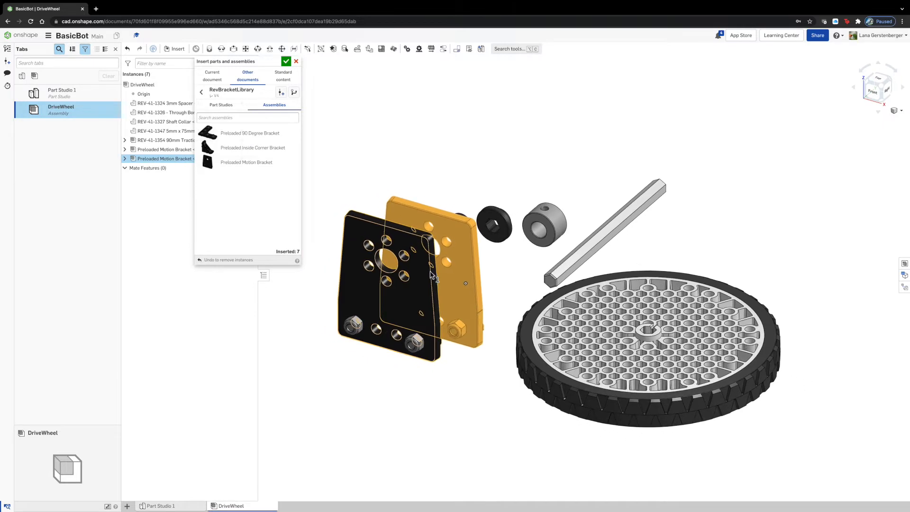
{"action": "left_click", "coordinate": [304, 429]}
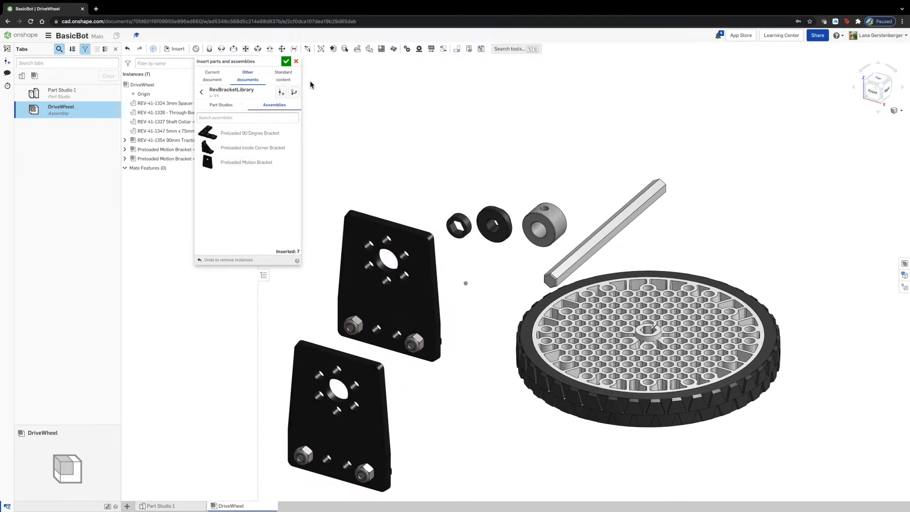
{"action": "left_click", "coordinate": [287, 62]}
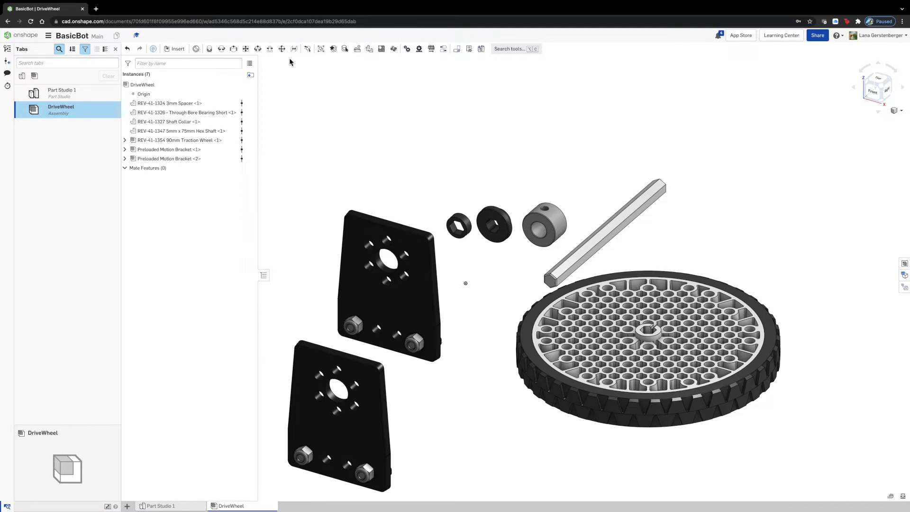
Step: Move the upper motion bracket so the center of its large hole sits on the assembly origin
{"action": "left_click", "coordinate": [884, 88]}
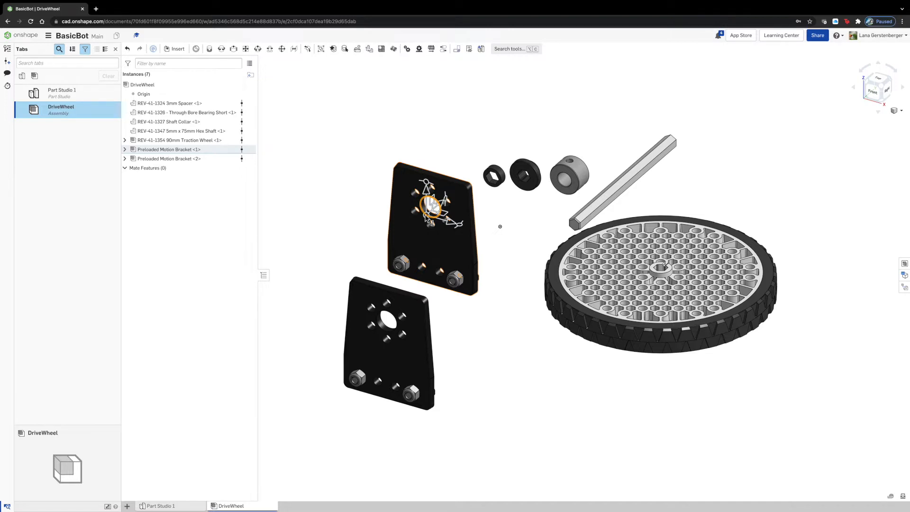
{"action": "left_click", "coordinate": [425, 215]}
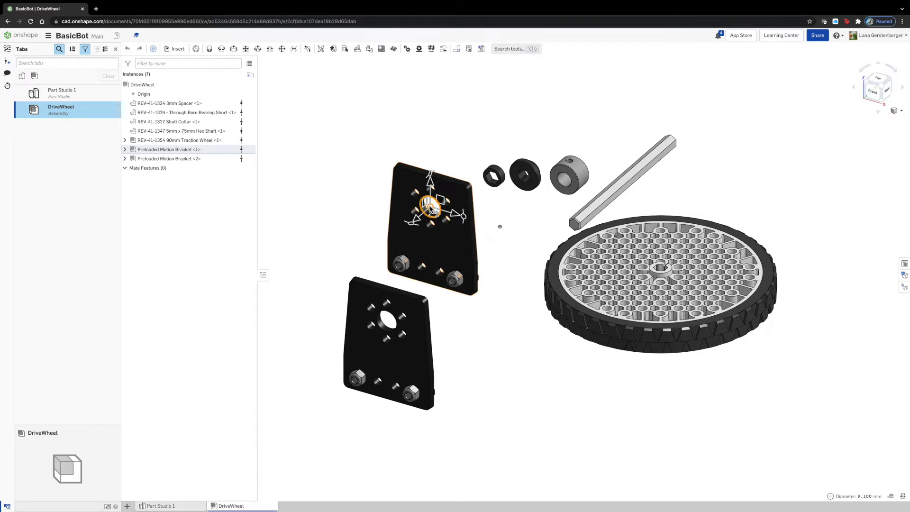
{"action": "right_click", "coordinate": [429, 207]}
{"action": "left_click", "coordinate": [458, 212]}
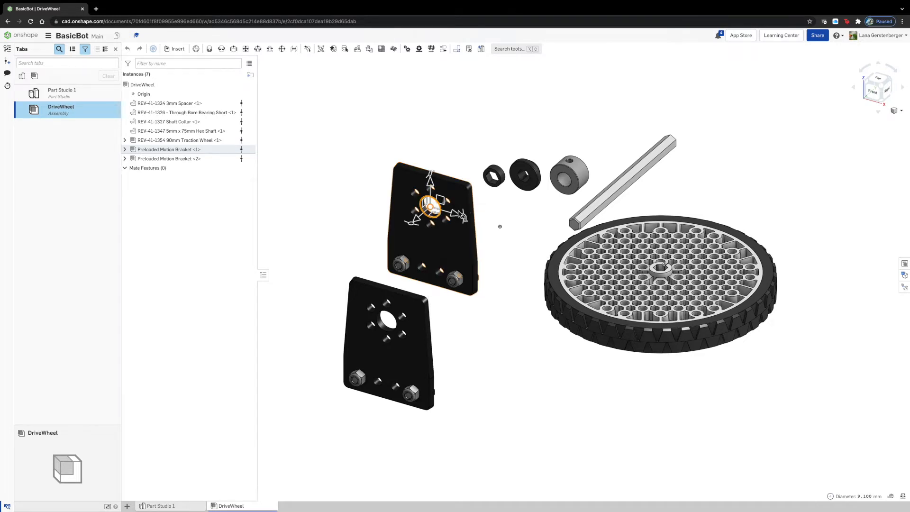
{"action": "right_click", "coordinate": [487, 269]}
{"action": "left_click", "coordinate": [412, 228]}
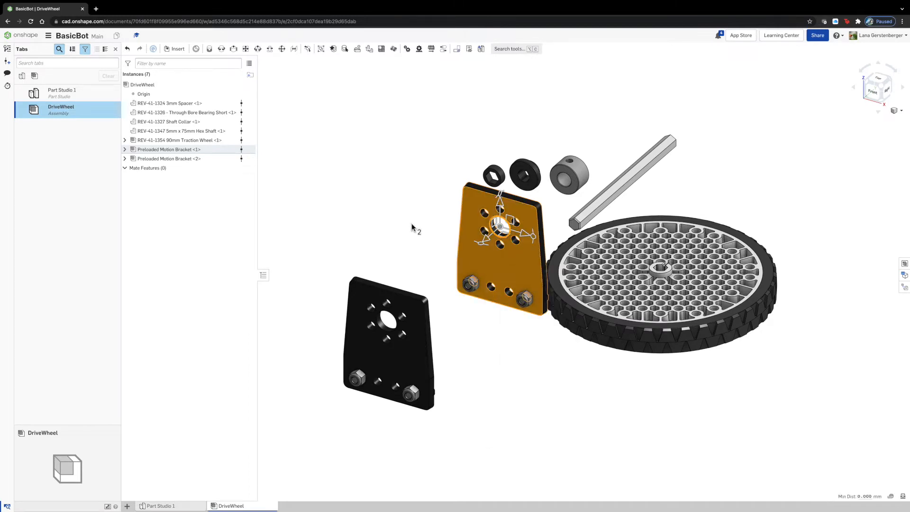
{"action": "left_click", "coordinate": [428, 247]}
Step: Fix the motion bracket whose large hole sits on the assembly origin in place
{"action": "right_click", "coordinate": [478, 259]}
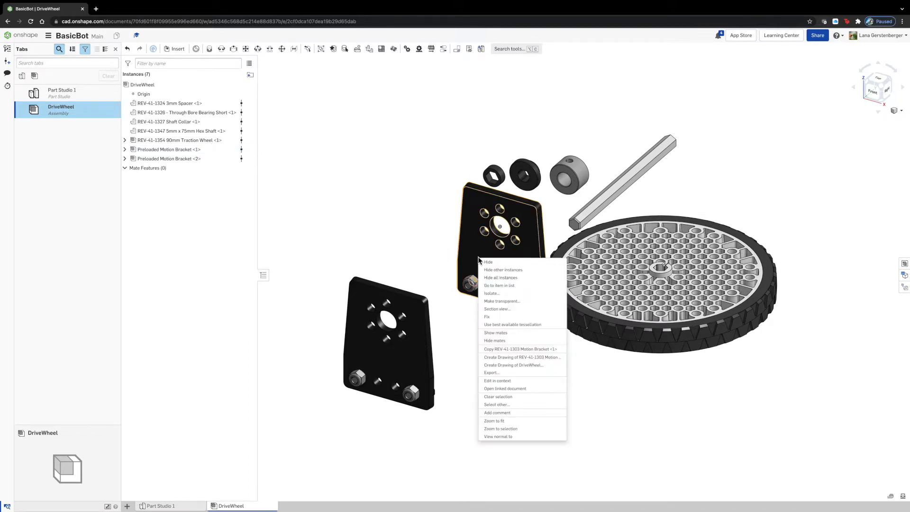
{"action": "left_click", "coordinate": [506, 317]}
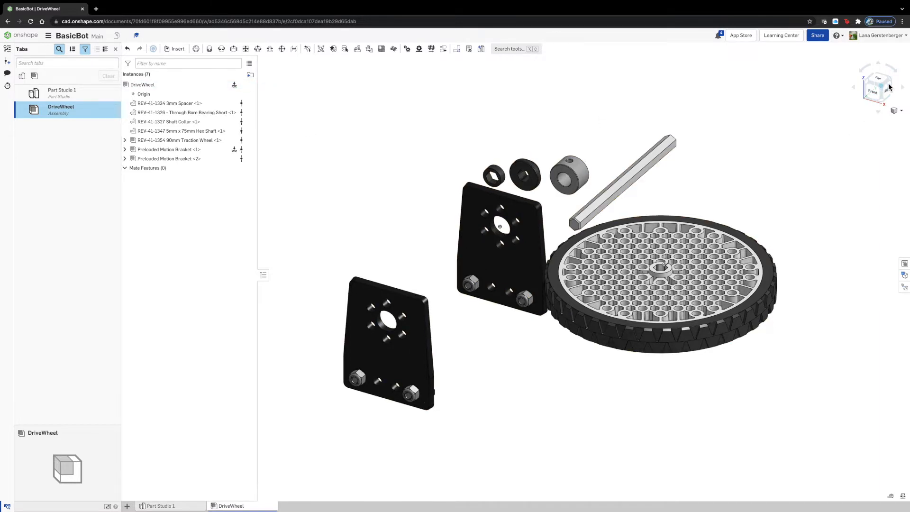
Step: Create a Fastened mate between the center of the fixed bracket's large hole and the matching hole center on the second motion bracket
{"action": "left_click", "coordinate": [889, 81]}
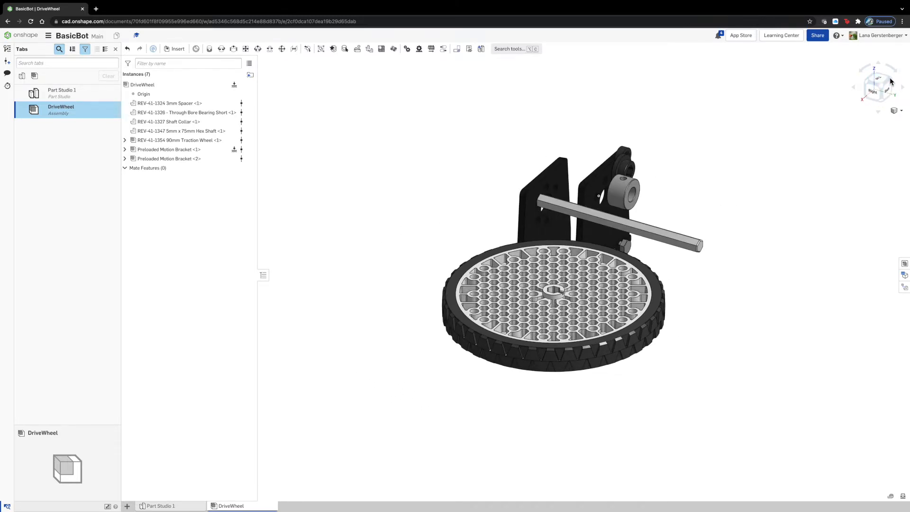
{"action": "left_click", "coordinate": [890, 82]}
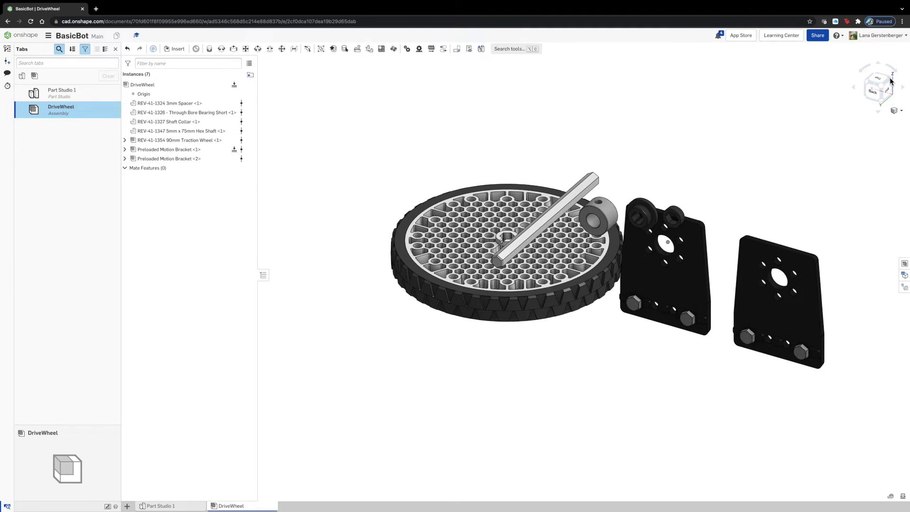
{"action": "left_click", "coordinate": [890, 82]}
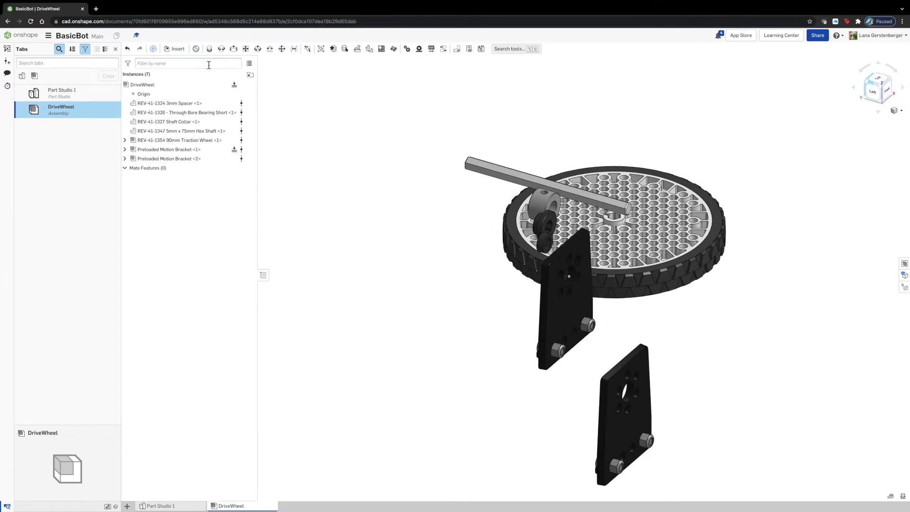
{"action": "left_click", "coordinate": [209, 49]}
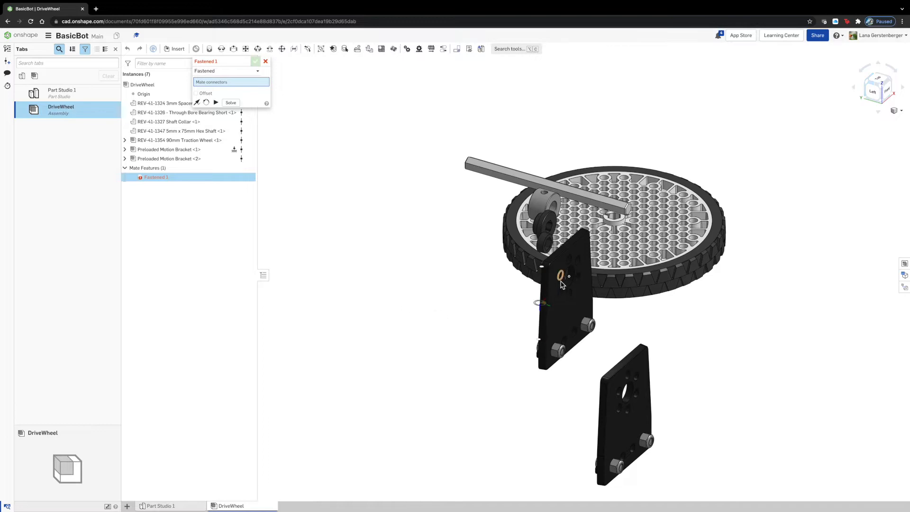
{"action": "scroll", "coordinate": [567, 282], "scroll_direction": "up", "scroll_amount": 1}
{"action": "scroll", "coordinate": [567, 283], "scroll_direction": "up", "scroll_amount": 5}
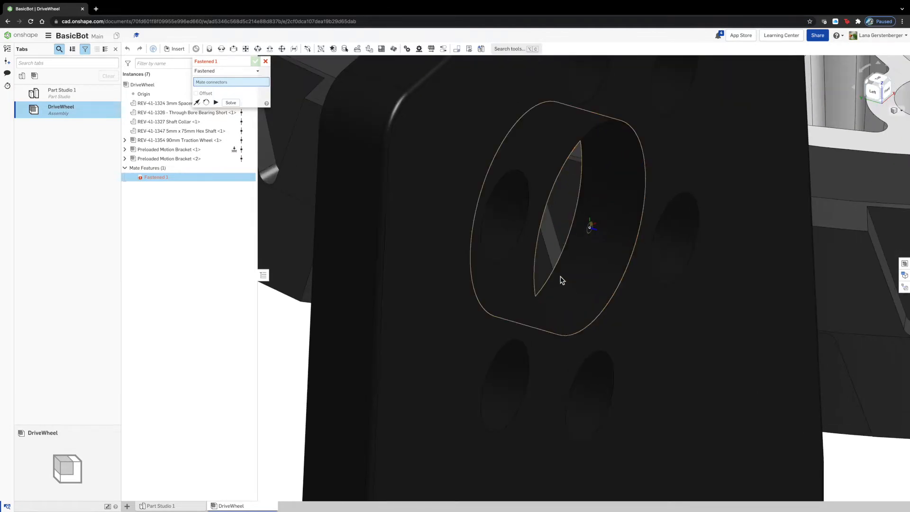
{"action": "left_click", "coordinate": [557, 271]}
{"action": "scroll", "coordinate": [558, 271], "scroll_direction": "down", "scroll_amount": 6}
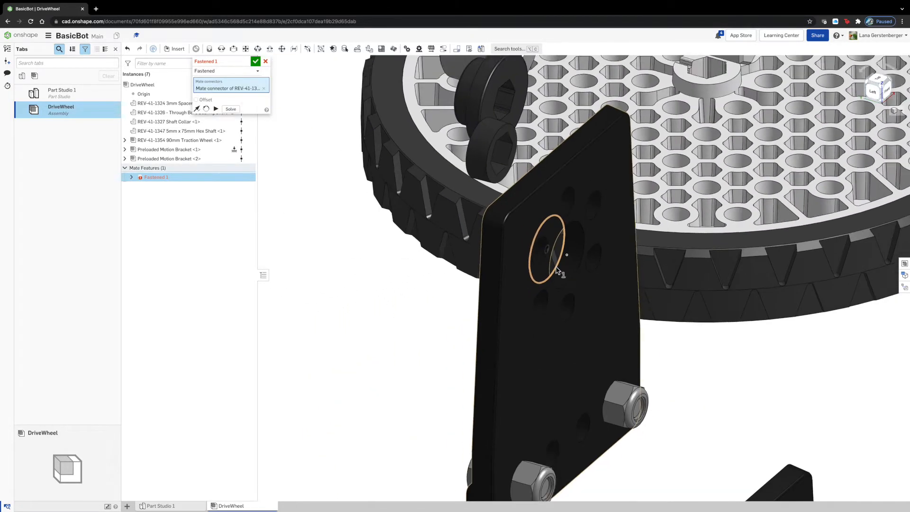
{"action": "scroll", "coordinate": [558, 271], "scroll_direction": "down", "scroll_amount": 2}
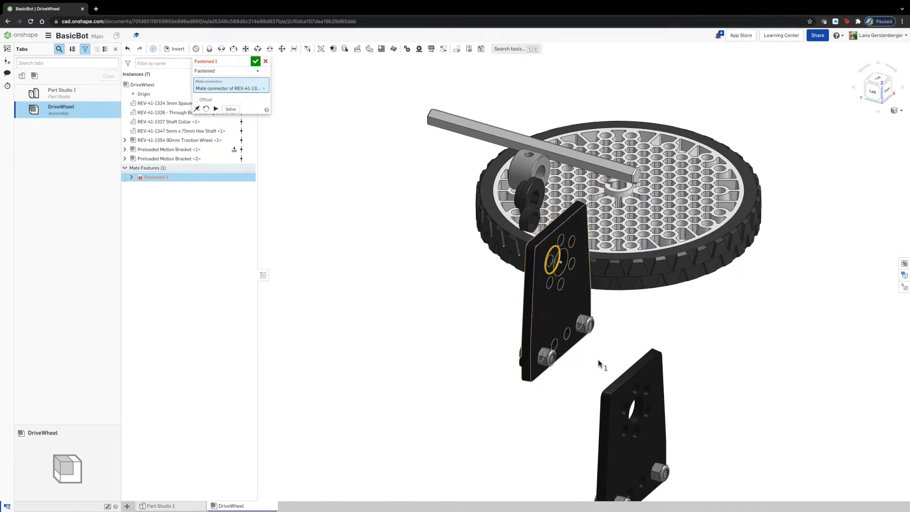
{"action": "scroll", "coordinate": [634, 415], "scroll_direction": "up", "scroll_amount": 6}
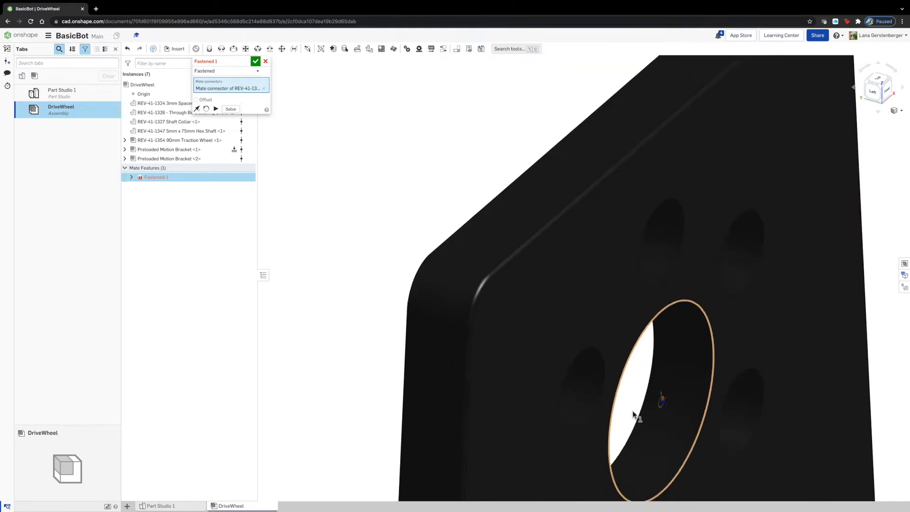
{"action": "left_click", "coordinate": [641, 417]}
{"action": "scroll", "coordinate": [641, 418], "scroll_direction": "down", "scroll_amount": 8}
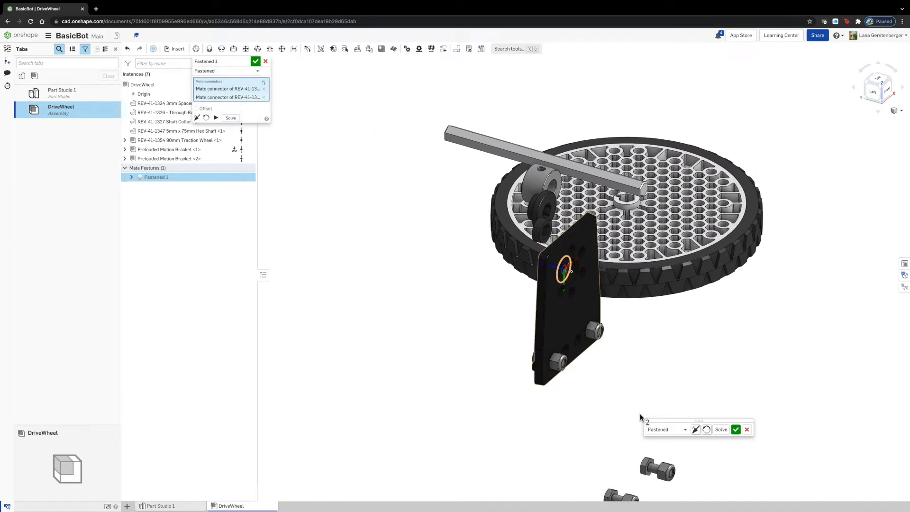
Step: Flip the second bracket's mate axis and reorient it so both brackets stand the same way up
{"action": "left_click", "coordinate": [721, 430]}
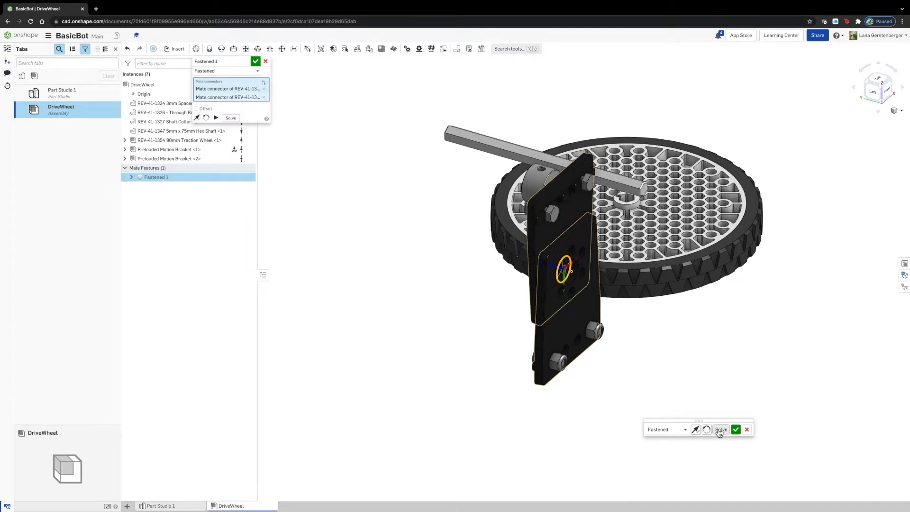
{"action": "left_click", "coordinate": [706, 429]}
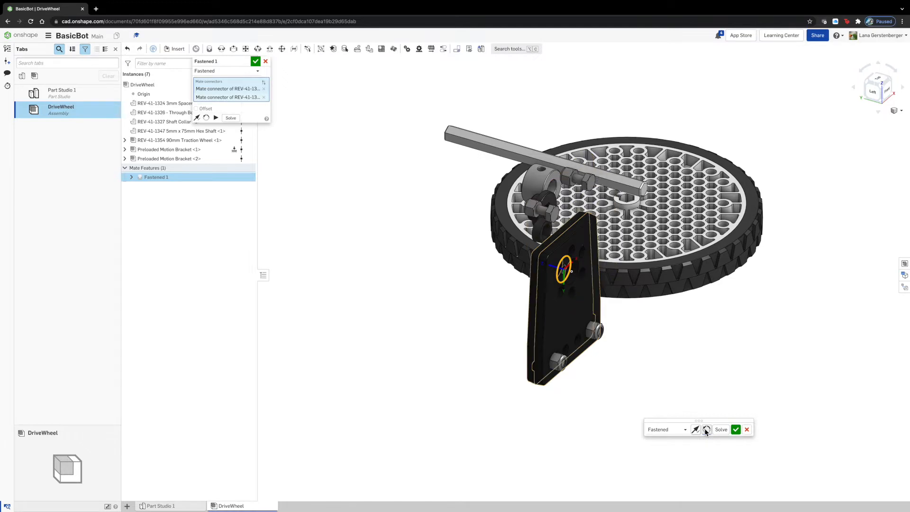
{"action": "left_click", "coordinate": [706, 429]}
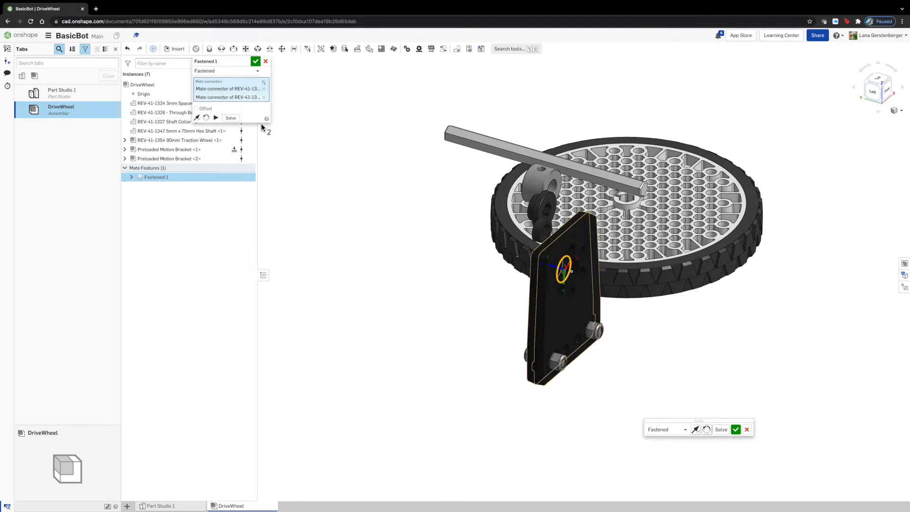
Step: Offset the bracket mate by -15 mm along Z, solve it and accept the mate
{"action": "left_click", "coordinate": [196, 109]}
{"action": "left_click", "coordinate": [220, 138]}
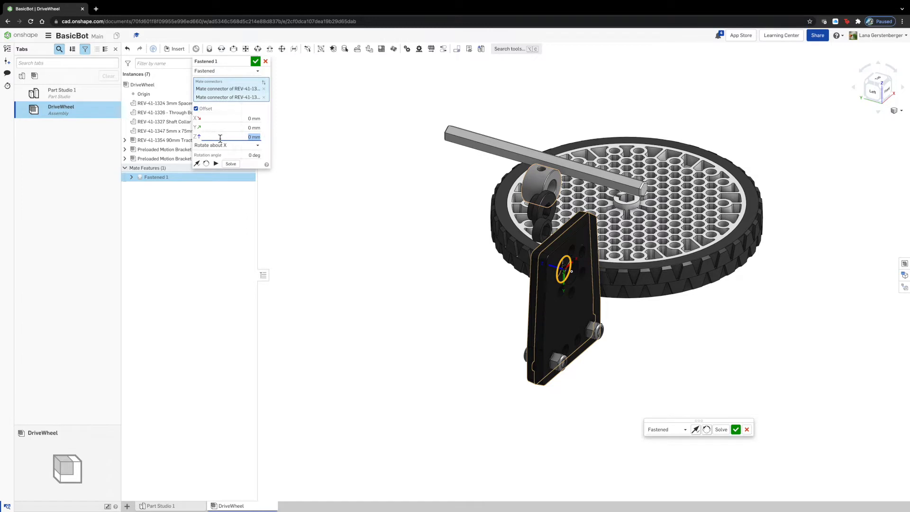
{"action": "left_click", "coordinate": [231, 164]}
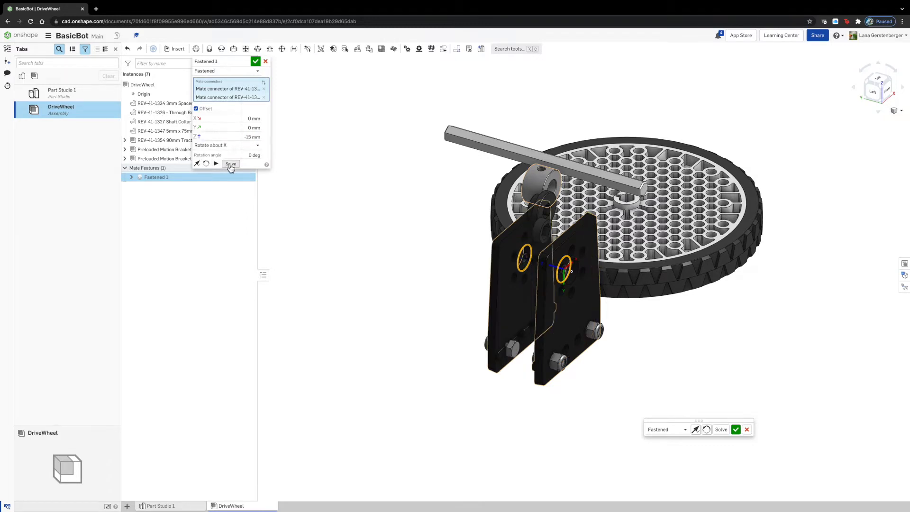
{"action": "left_click", "coordinate": [256, 61]}
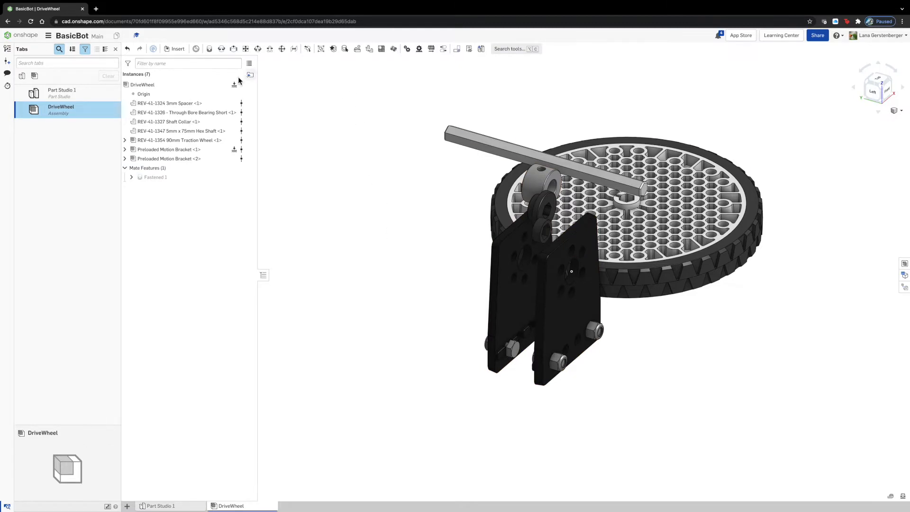
Step: Create a Fastened mate between the shaft collar's outer circular edge and the center of the hex shaft's end face
{"action": "left_click", "coordinate": [208, 49]}
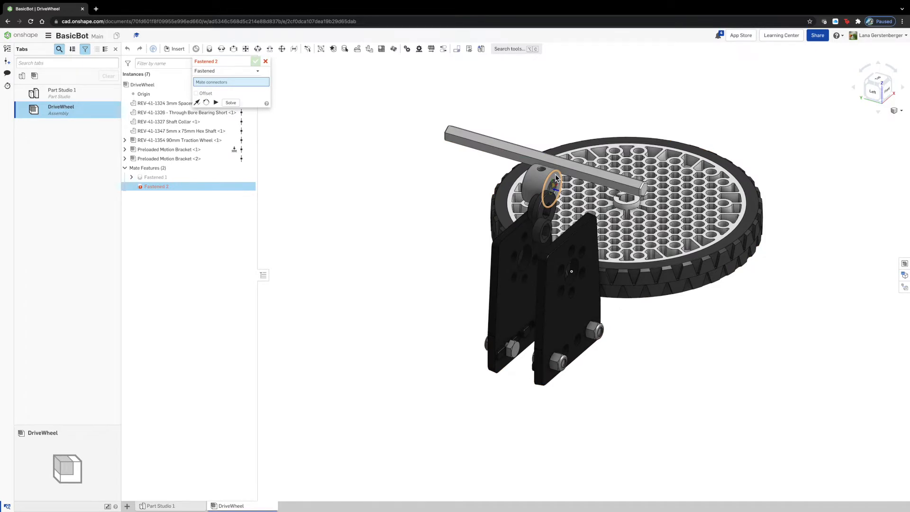
{"action": "left_click", "coordinate": [556, 179]}
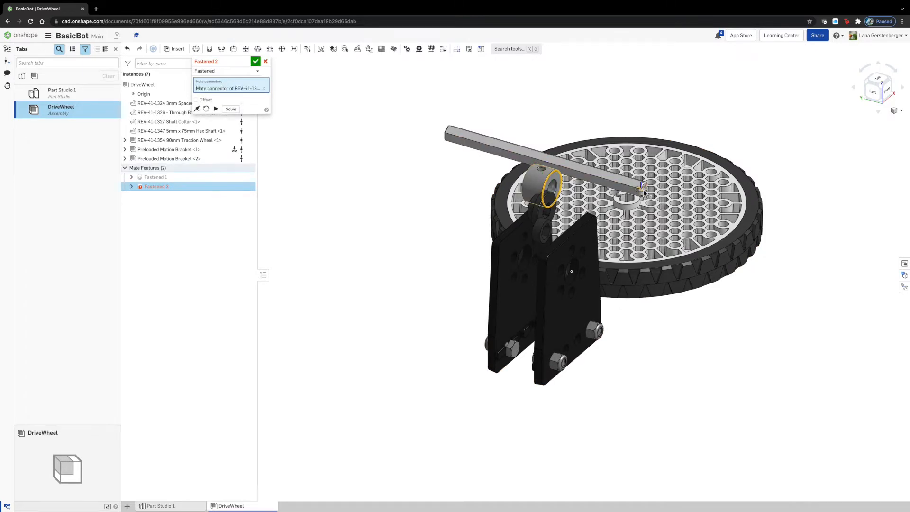
{"action": "scroll", "coordinate": [644, 188], "scroll_direction": "up", "scroll_amount": 5}
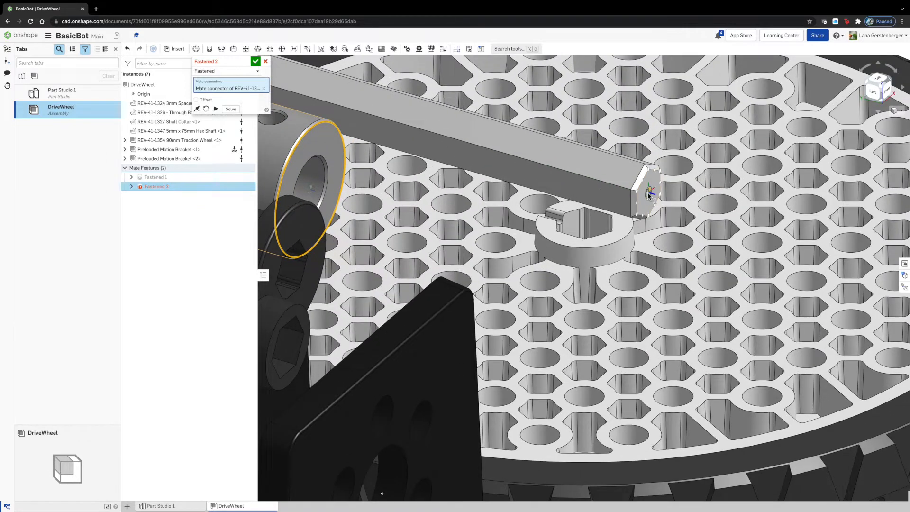
{"action": "left_click", "coordinate": [648, 194]}
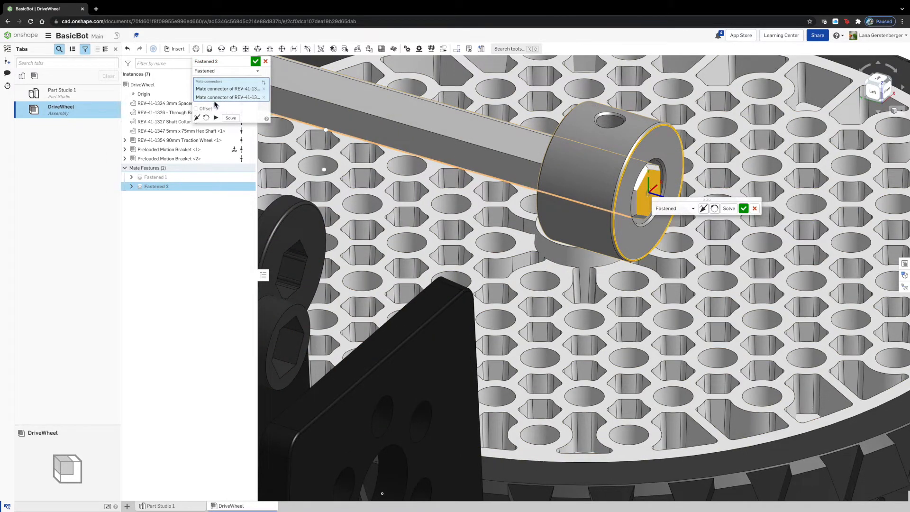
Step: Offset the collar mate by -2 mm along Z so the shaft protrudes through the collar, and accept it
{"action": "left_click", "coordinate": [196, 108]}
{"action": "left_click", "coordinate": [225, 134]}
{"action": "type", "text": "22"}
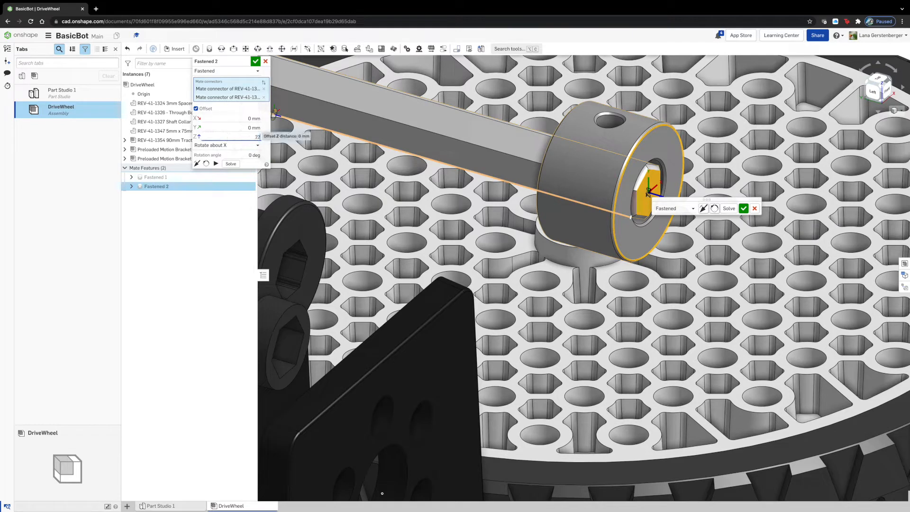
{"action": "key", "text": "Return"}
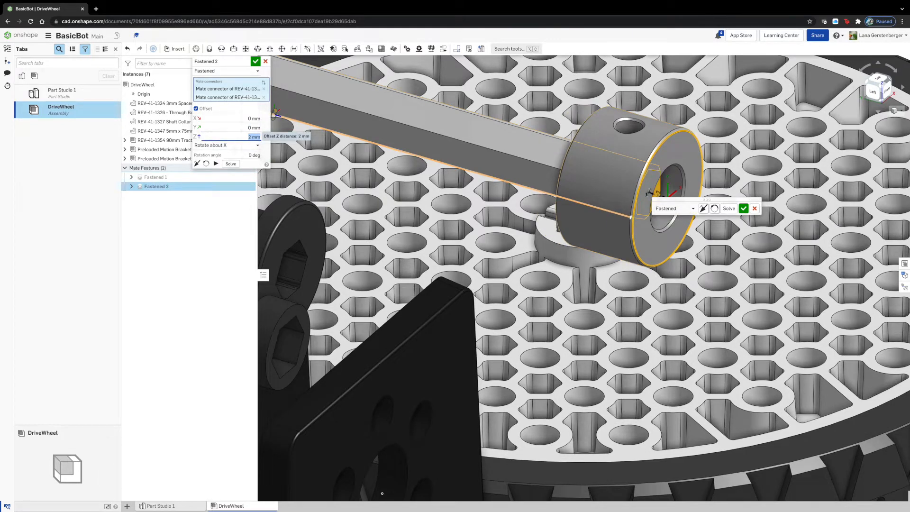
{"action": "left_click", "coordinate": [199, 136]}
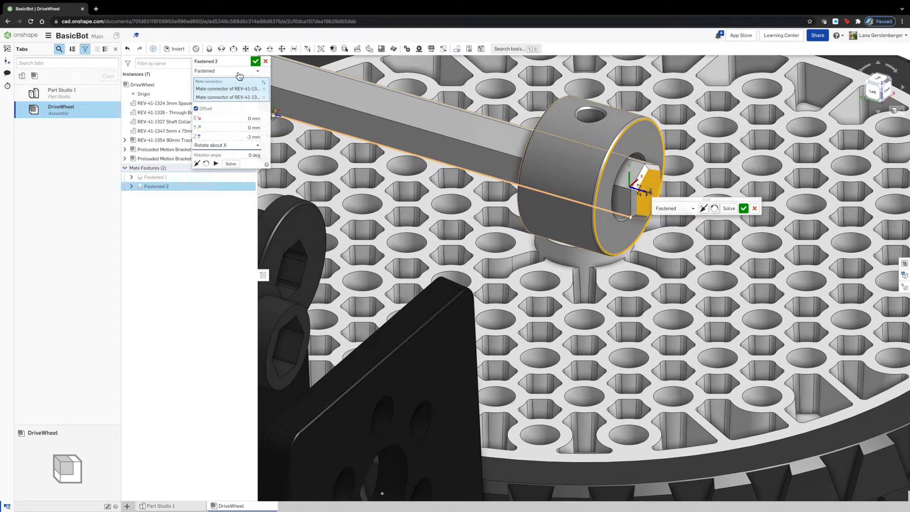
{"action": "left_click", "coordinate": [256, 61]}
Step: Create a Fastened mate between the traction wheel's raised hub edge and the shaft collar's face toward the long end of the shaft
{"action": "scroll", "coordinate": [522, 226], "scroll_direction": "down", "scroll_amount": 10}
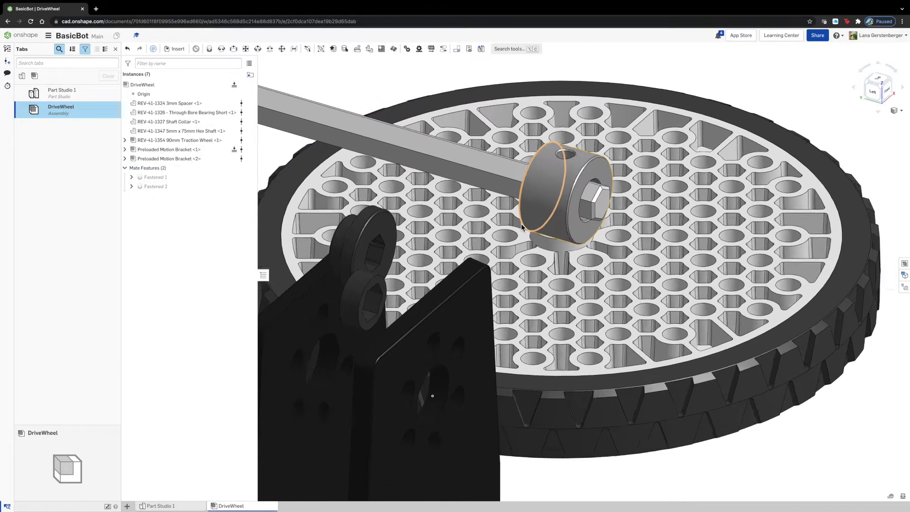
{"action": "scroll", "coordinate": [521, 226], "scroll_direction": "down", "scroll_amount": 4}
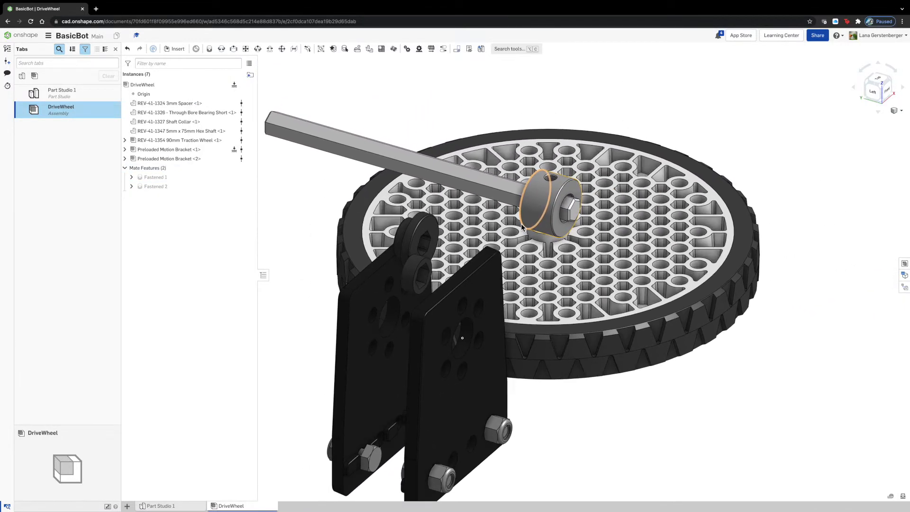
{"action": "left_click", "coordinate": [209, 49]}
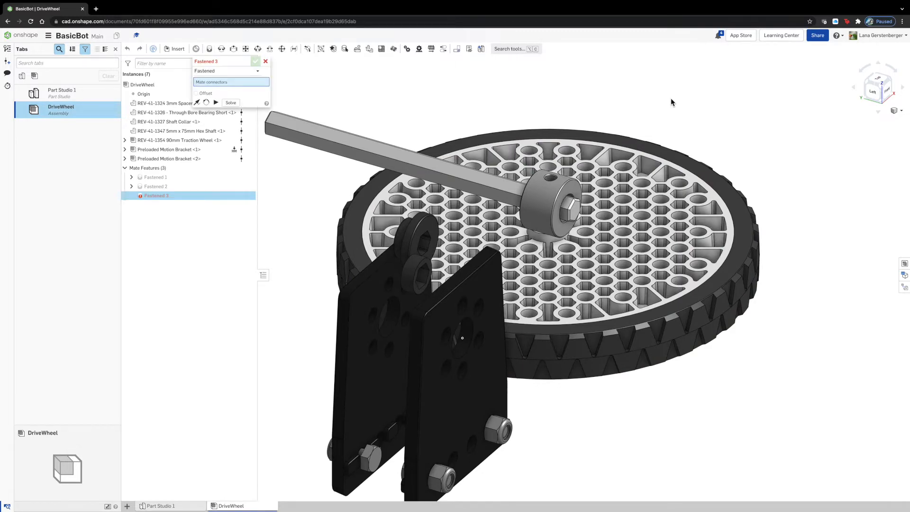
{"action": "right_click_drag", "start_coordinate": [670, 98], "coordinate": [638, 135]}
{"action": "scroll", "coordinate": [586, 208], "scroll_direction": "up", "scroll_amount": 5}
{"action": "scroll", "coordinate": [591, 217], "scroll_direction": "up", "scroll_amount": 5}
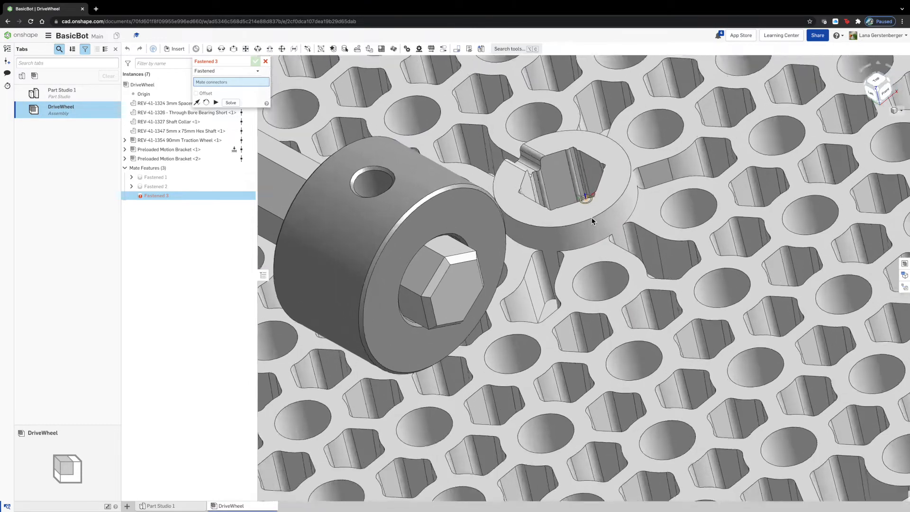
{"action": "left_click", "coordinate": [592, 215]}
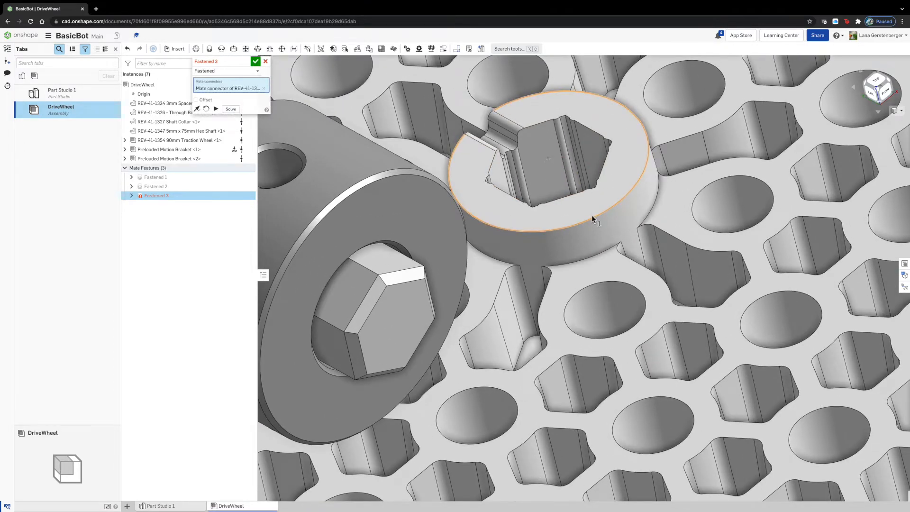
{"action": "scroll", "coordinate": [591, 214], "scroll_direction": "down", "scroll_amount": 10}
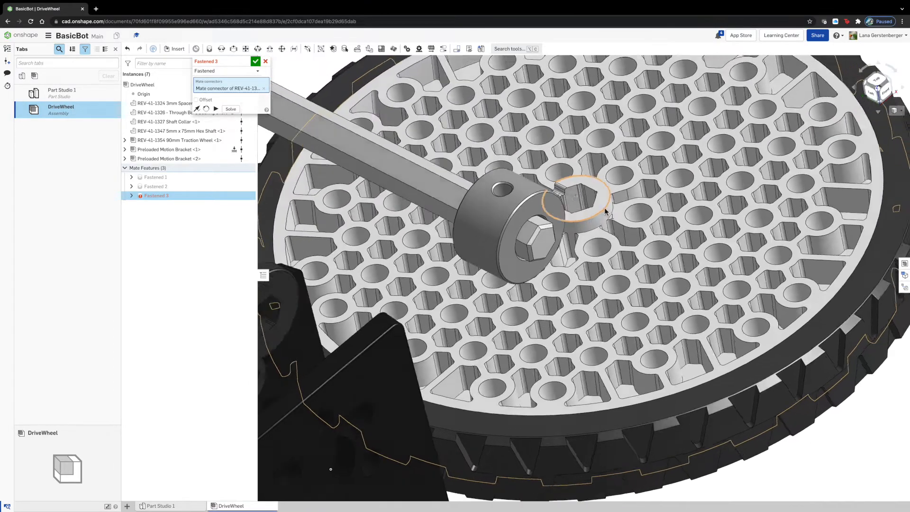
{"action": "right_click_drag", "start_coordinate": [604, 207], "coordinate": [655, 222]}
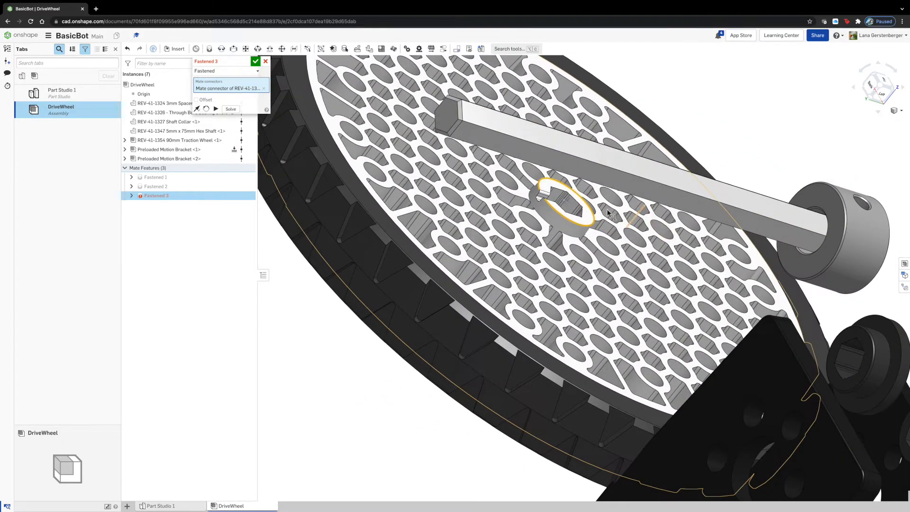
{"action": "left_click", "coordinate": [806, 268]}
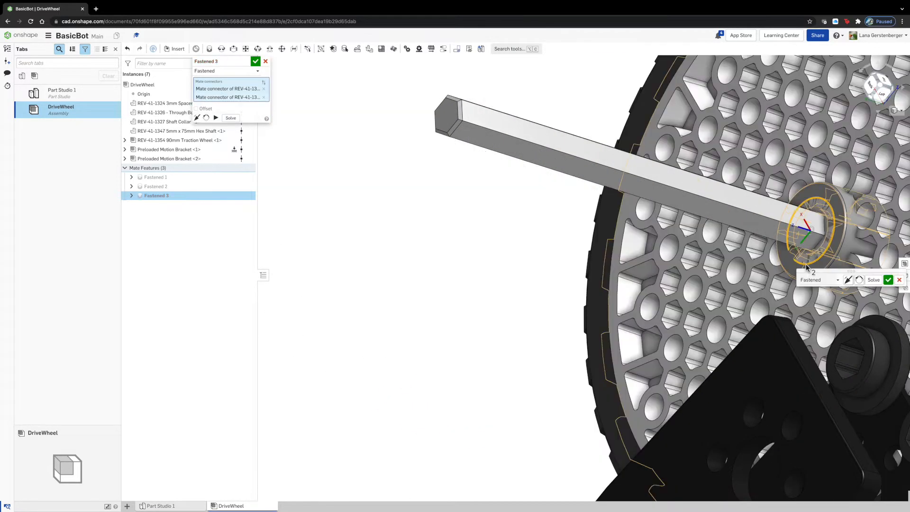
Step: Flip the traction wheel's mate direction, check the hub's alignment with the hex shaft from the back, and accept the mate
{"action": "left_click", "coordinate": [848, 279]}
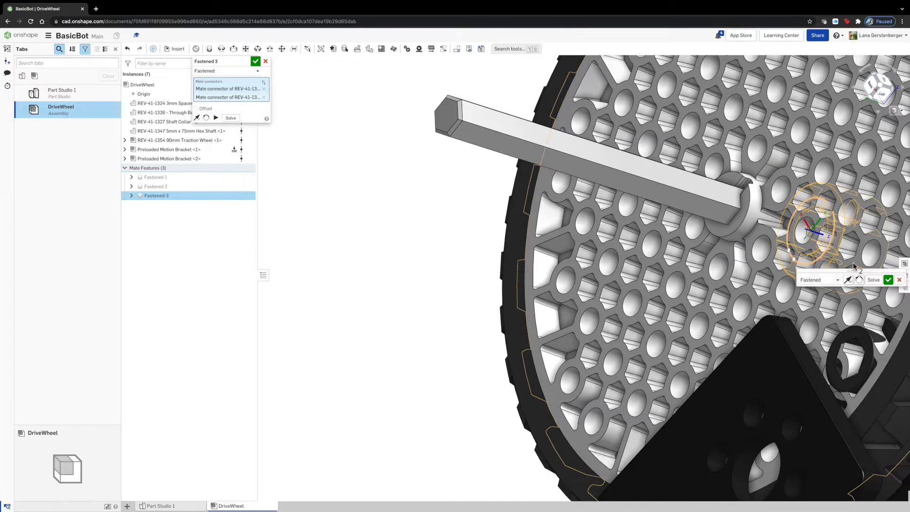
{"action": "left_click", "coordinate": [872, 87]}
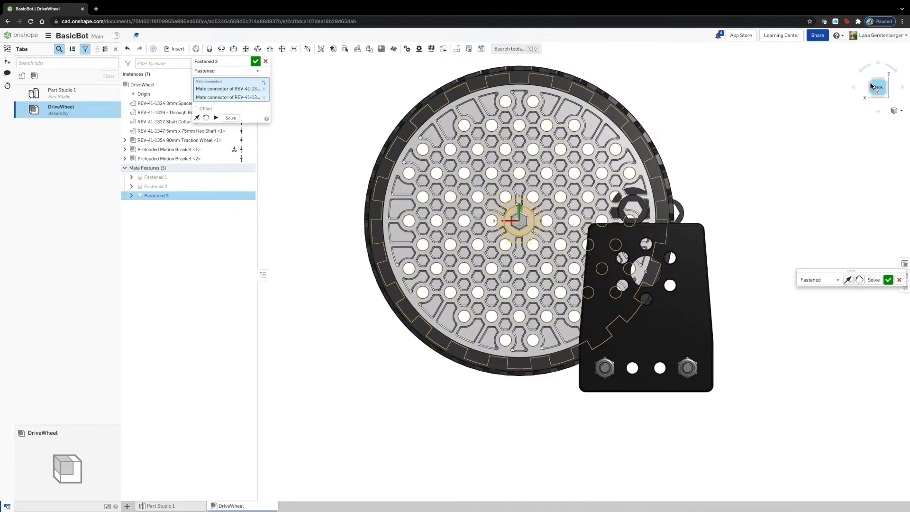
{"action": "scroll", "coordinate": [519, 219], "scroll_direction": "up", "scroll_amount": 10}
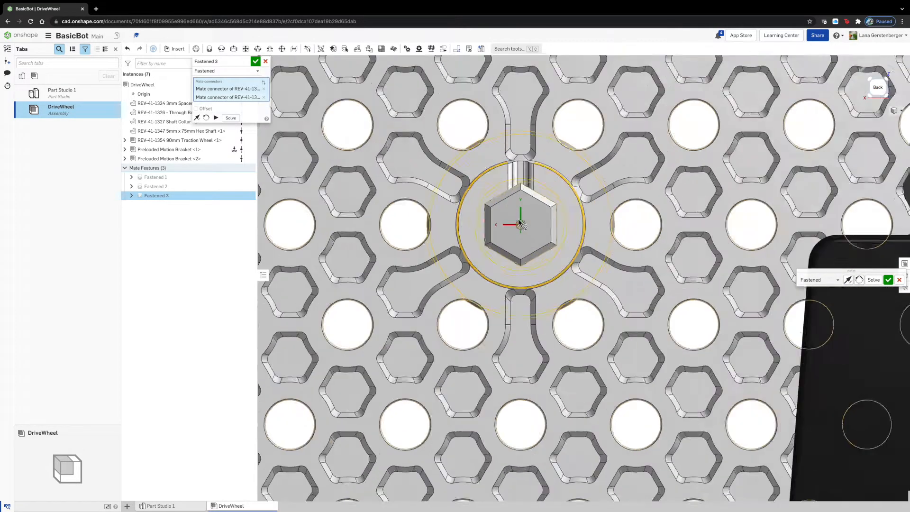
{"action": "scroll", "coordinate": [519, 219], "scroll_direction": "up", "scroll_amount": 1}
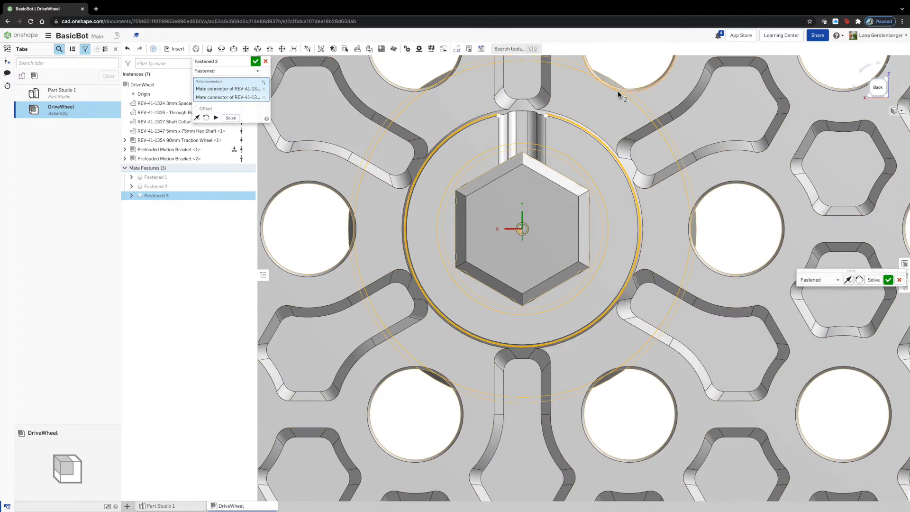
{"action": "left_click", "coordinate": [256, 62]}
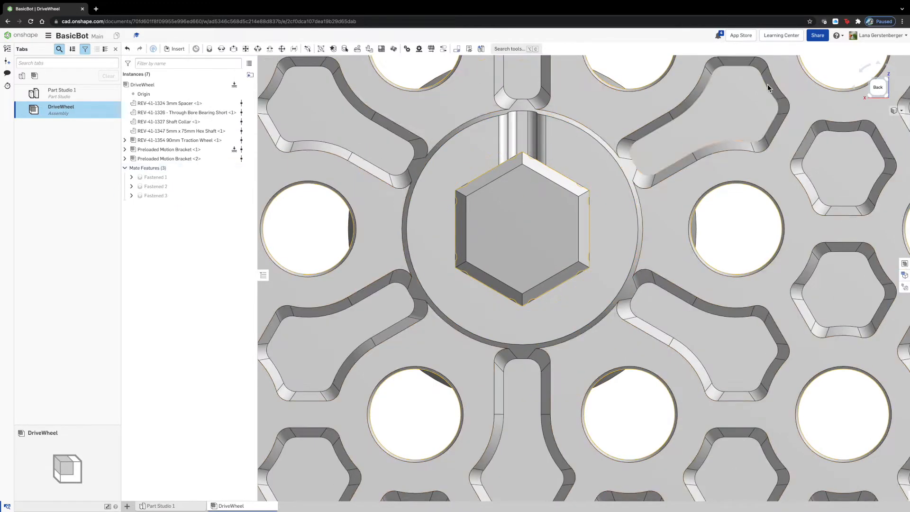
Step: Move the mated wheel, shaft and collar clear of the motion brackets
{"action": "left_click", "coordinate": [885, 81]}
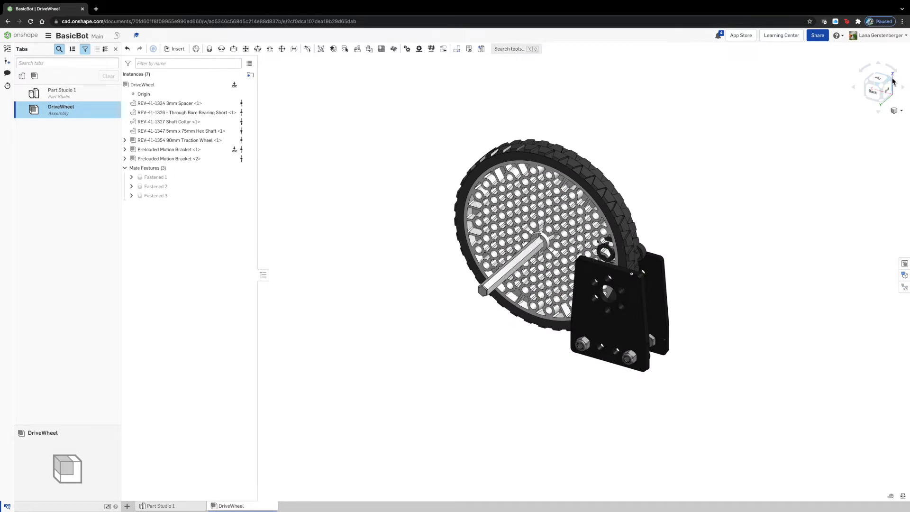
{"action": "left_click", "coordinate": [891, 82]}
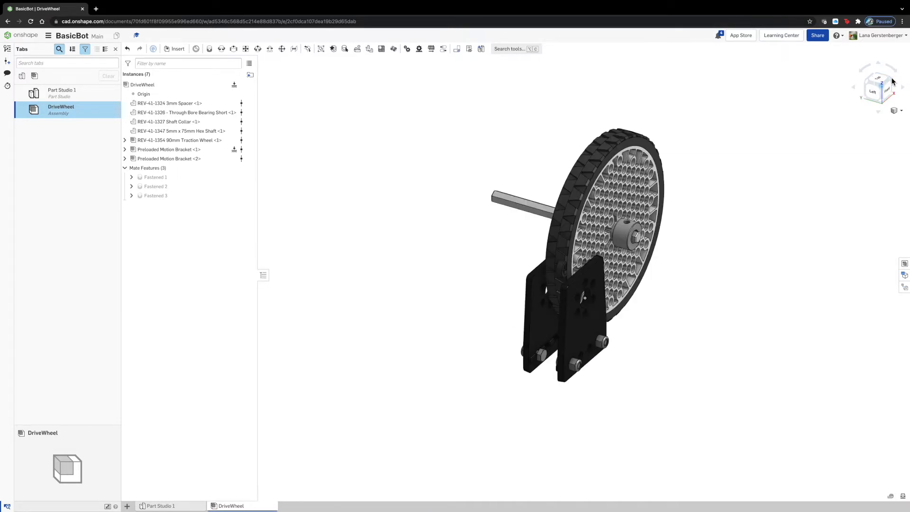
{"action": "left_click", "coordinate": [868, 85]}
{"action": "left_click_drag", "start_coordinate": [576, 233], "coordinate": [489, 202]}
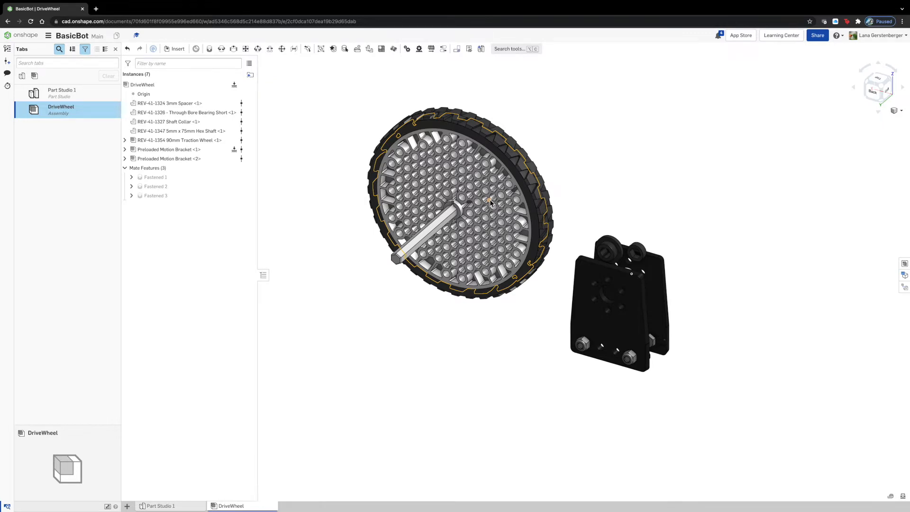
Step: Create a Fastened mate between the through bore bearing's narrow end face and the circular edge of the wheel's raised hub
{"action": "left_click", "coordinate": [209, 49]}
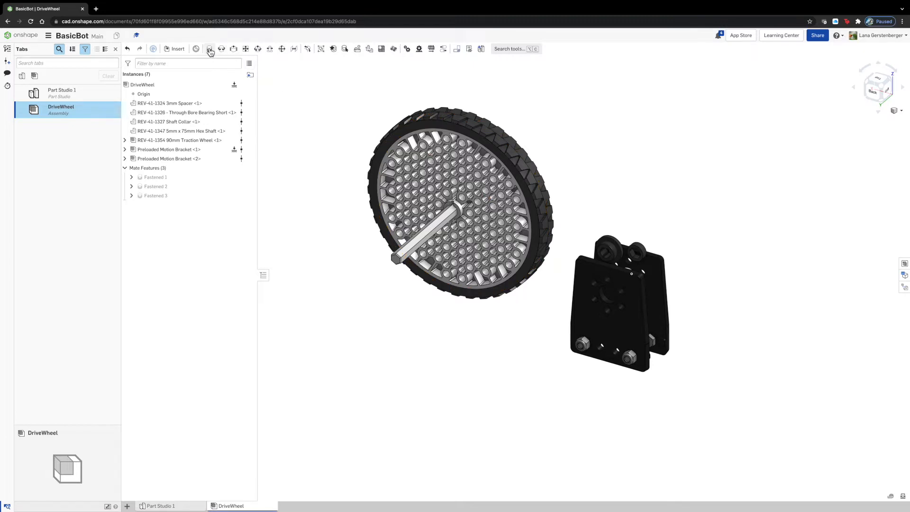
{"action": "scroll", "coordinate": [605, 247], "scroll_direction": "up", "scroll_amount": 5}
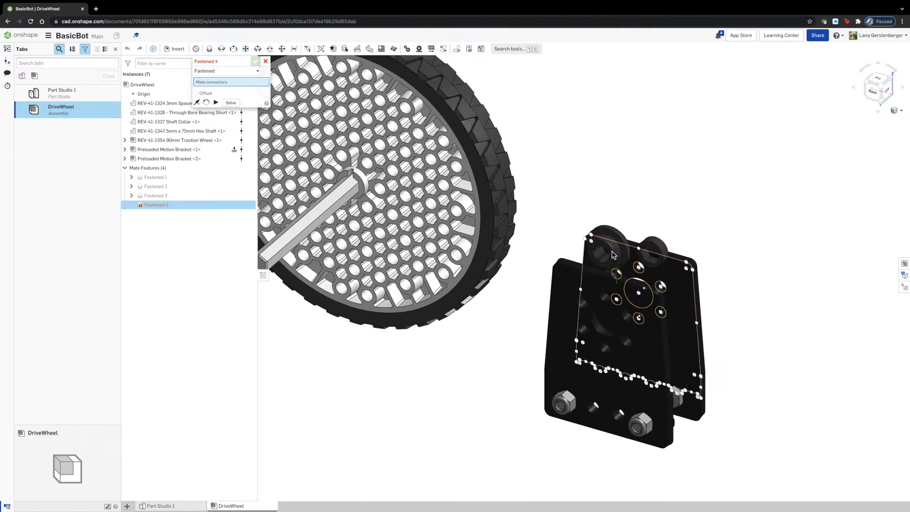
{"action": "scroll", "coordinate": [601, 245], "scroll_direction": "up", "scroll_amount": 3}
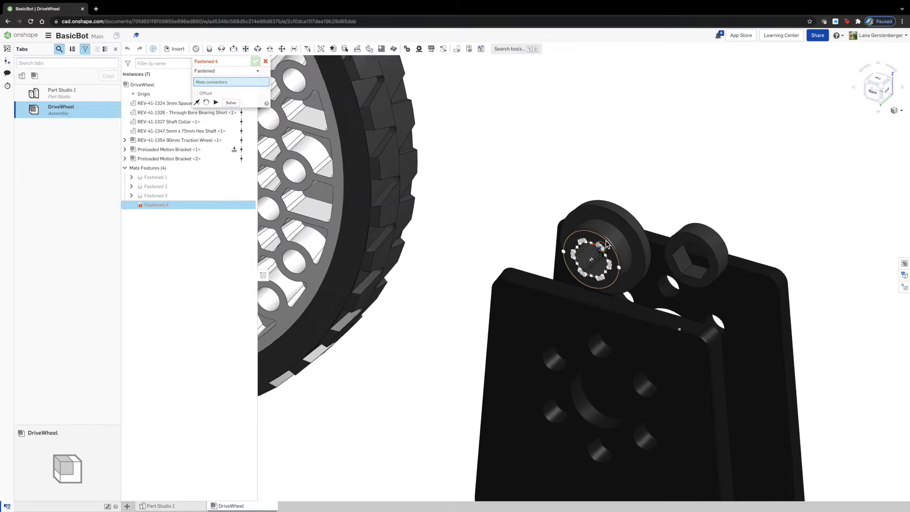
{"action": "left_click", "coordinate": [587, 268]}
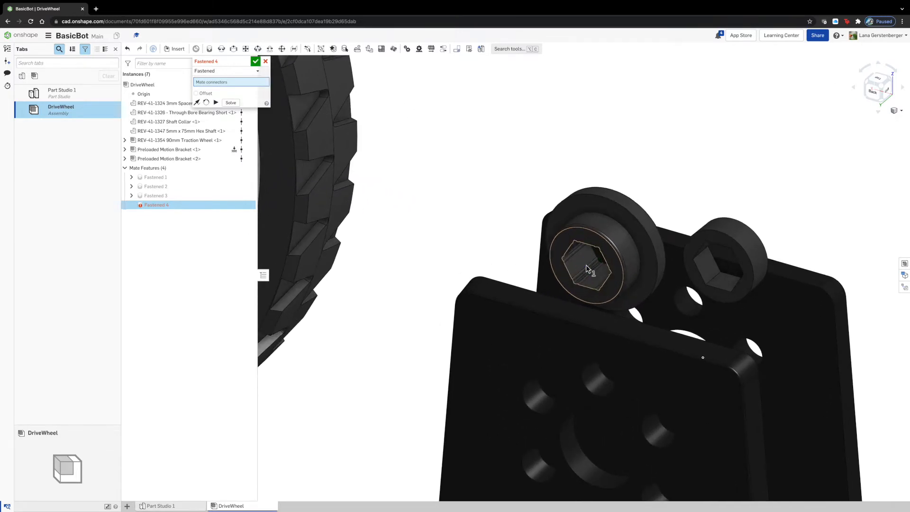
{"action": "scroll", "coordinate": [586, 265], "scroll_direction": "down", "scroll_amount": 6}
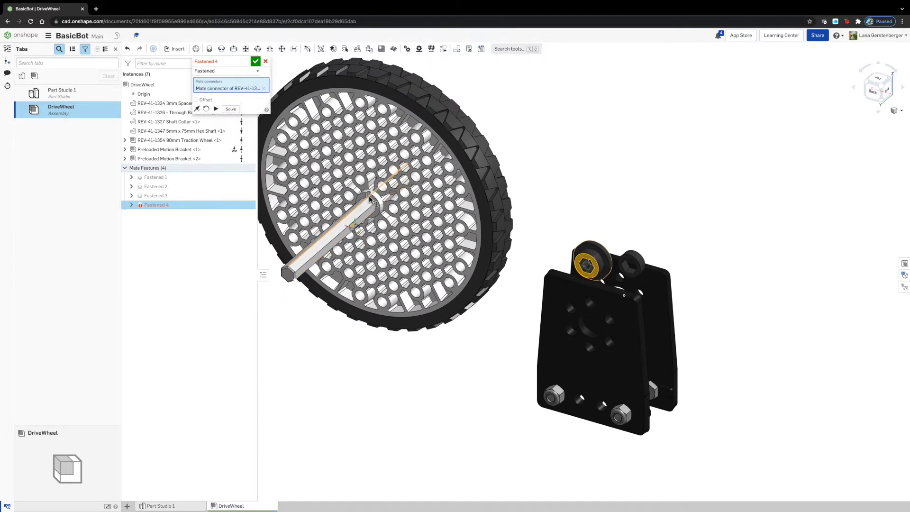
{"action": "scroll", "coordinate": [379, 203], "scroll_direction": "up", "scroll_amount": 8}
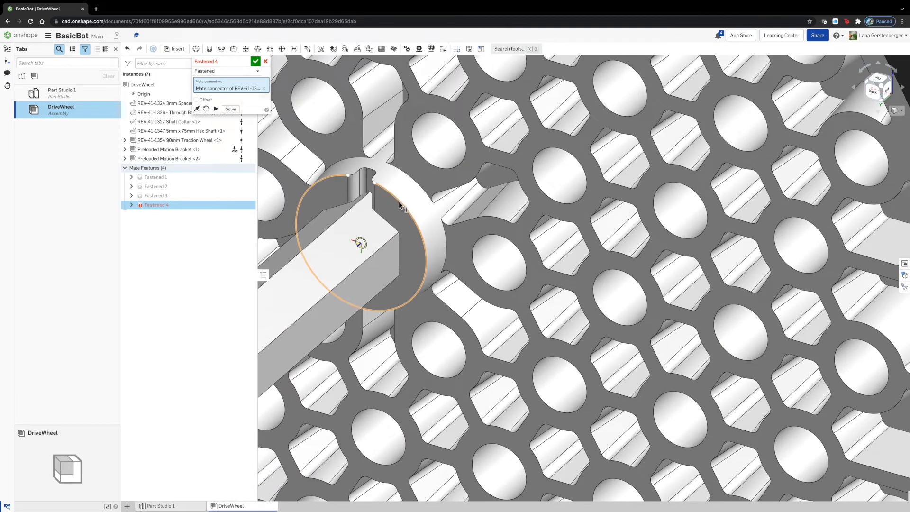
{"action": "left_click", "coordinate": [399, 203]}
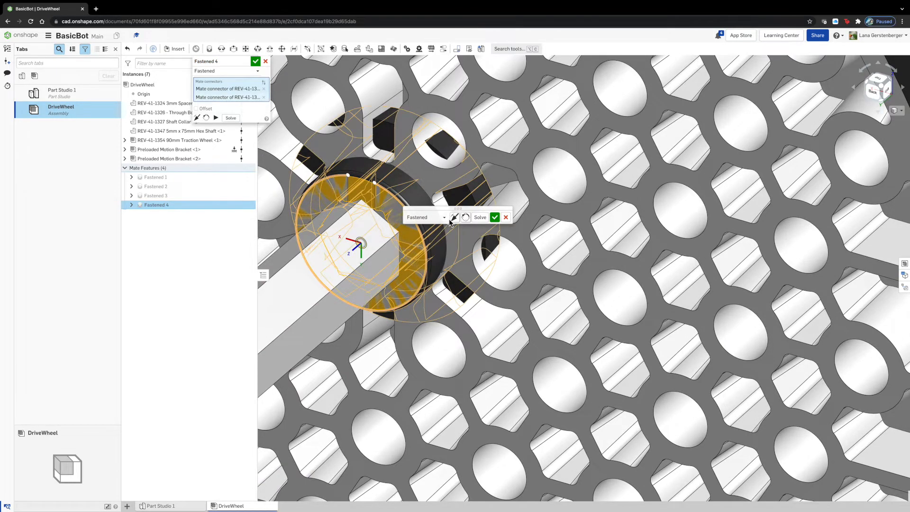
Step: Flip the bearing so it extends outward from the wheel hub, rotate its secondary axis, and accept the mate
{"action": "left_click", "coordinate": [454, 220]}
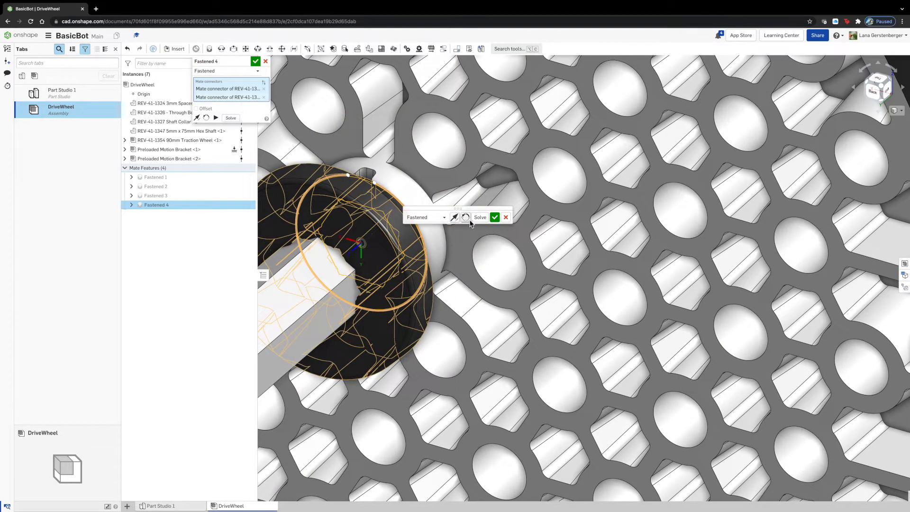
{"action": "left_click", "coordinate": [467, 221]}
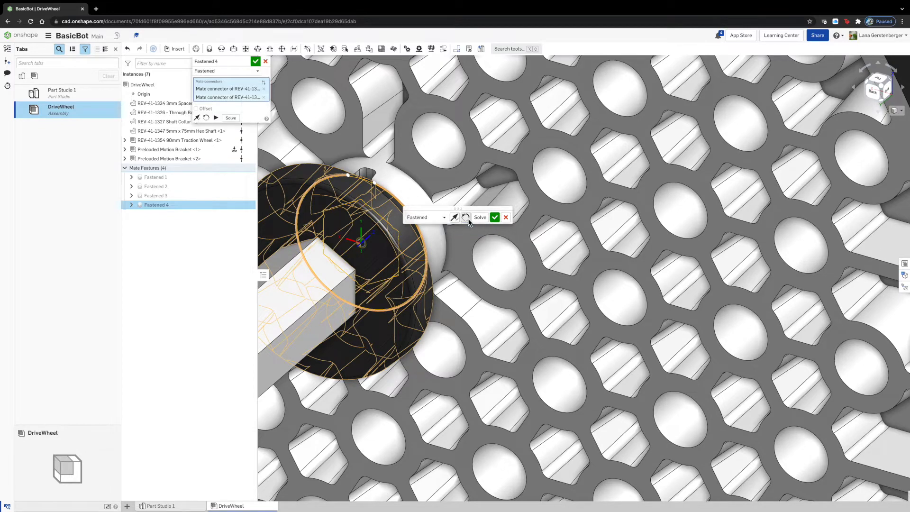
{"action": "left_click", "coordinate": [494, 217]}
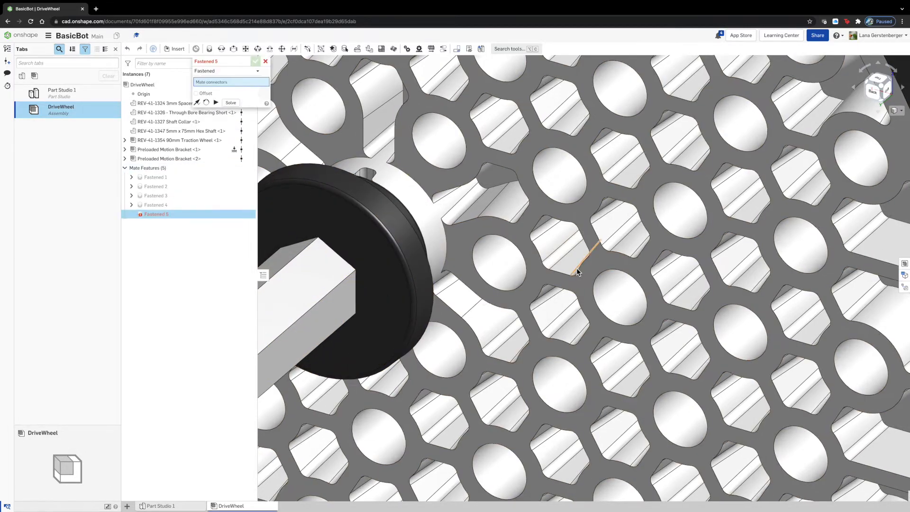
Step: Fasten the 3mm spacer's circular edge to the center of the bearing's outer face, flipped to sit outside the bearing, and accept the mate
{"action": "scroll", "coordinate": [576, 269], "scroll_direction": "up", "scroll_amount": 10}
{"action": "scroll", "coordinate": [576, 268], "scroll_direction": "up", "scroll_amount": 5}
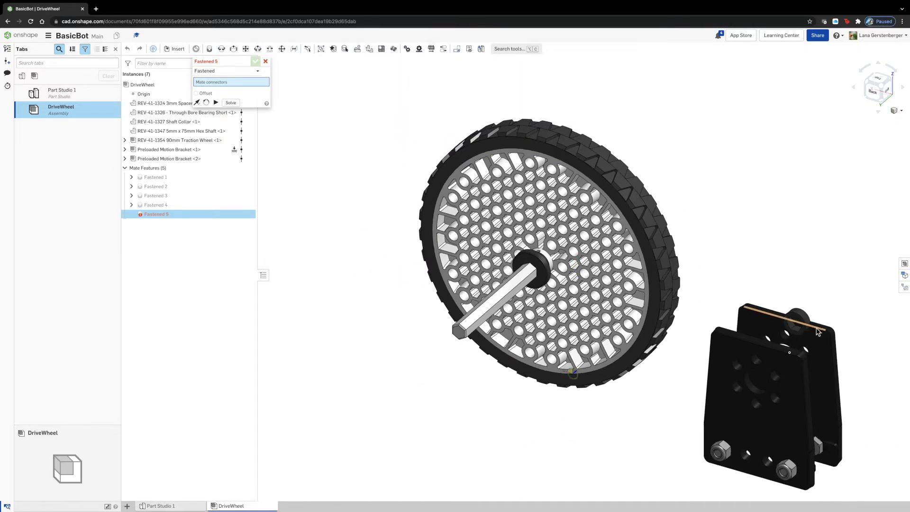
{"action": "scroll", "coordinate": [811, 328], "scroll_direction": "down", "scroll_amount": 5}
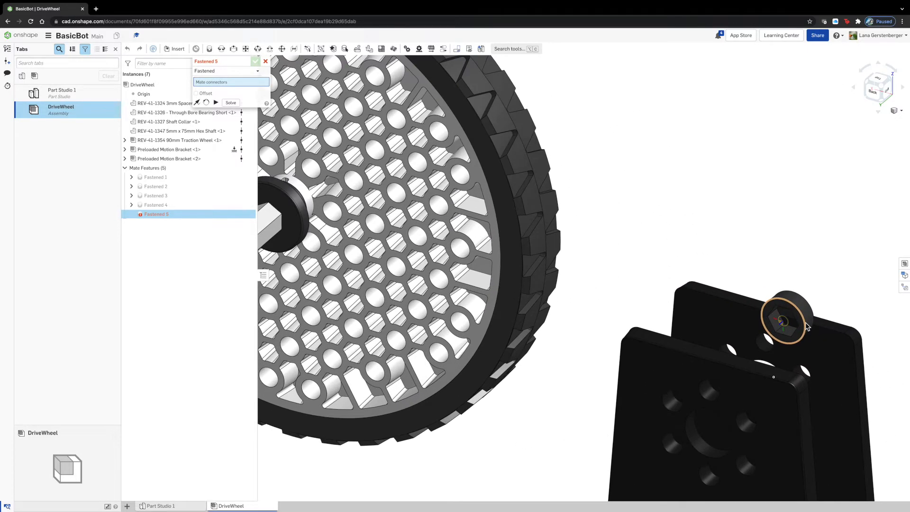
{"action": "left_click", "coordinate": [807, 327]}
{"action": "scroll", "coordinate": [807, 327], "scroll_direction": "up", "scroll_amount": 5}
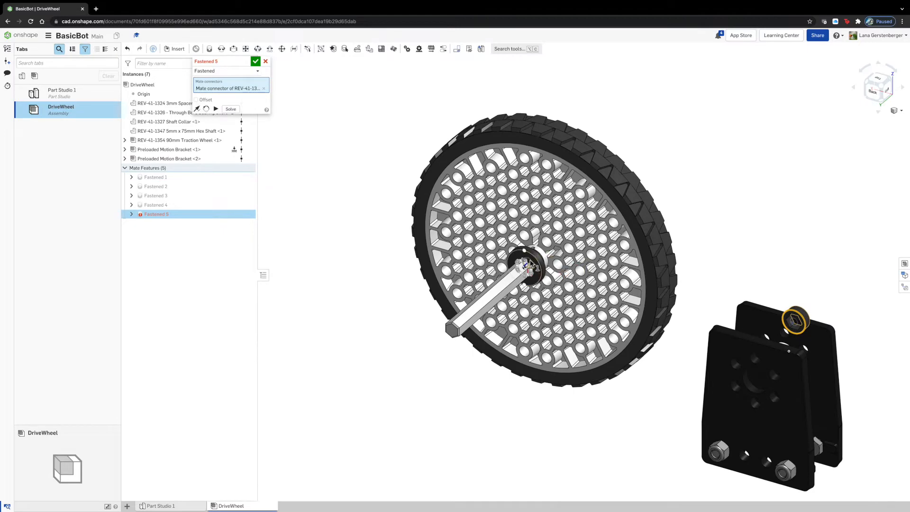
{"action": "scroll", "coordinate": [530, 262], "scroll_direction": "down", "scroll_amount": 5}
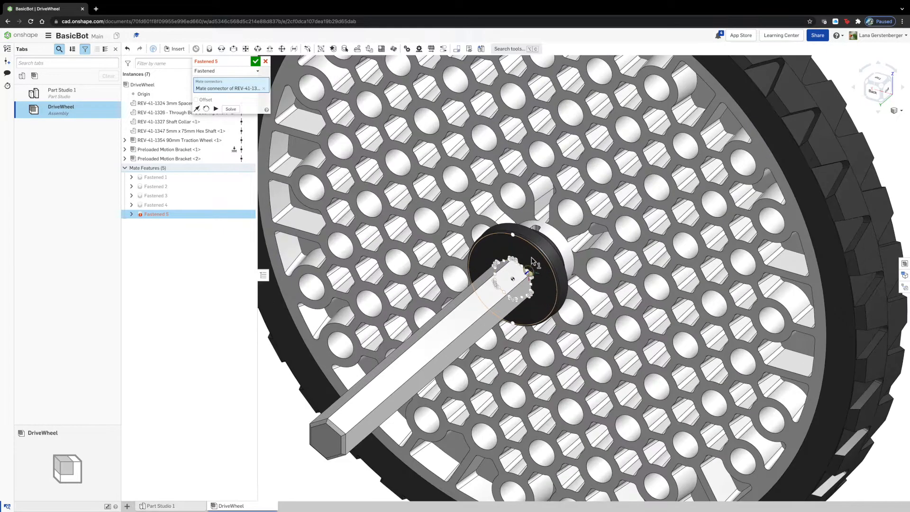
{"action": "left_click", "coordinate": [511, 281]}
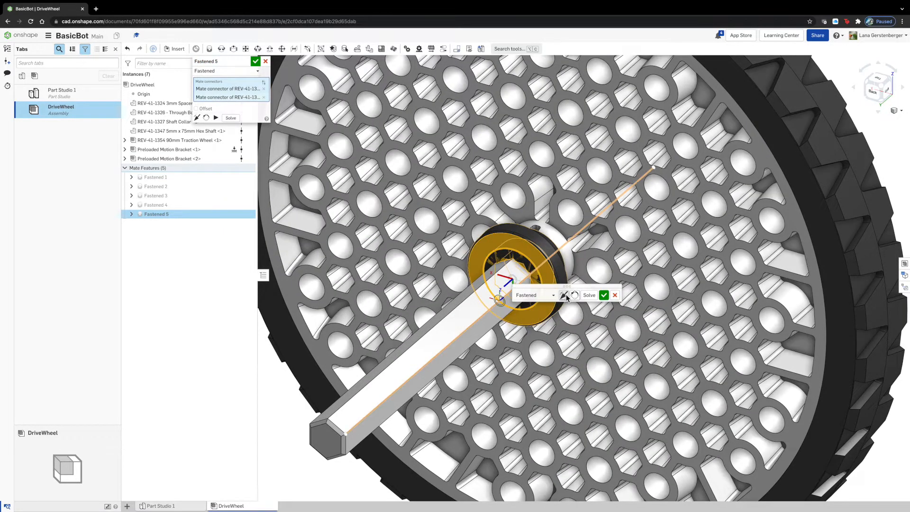
{"action": "left_click", "coordinate": [575, 295]}
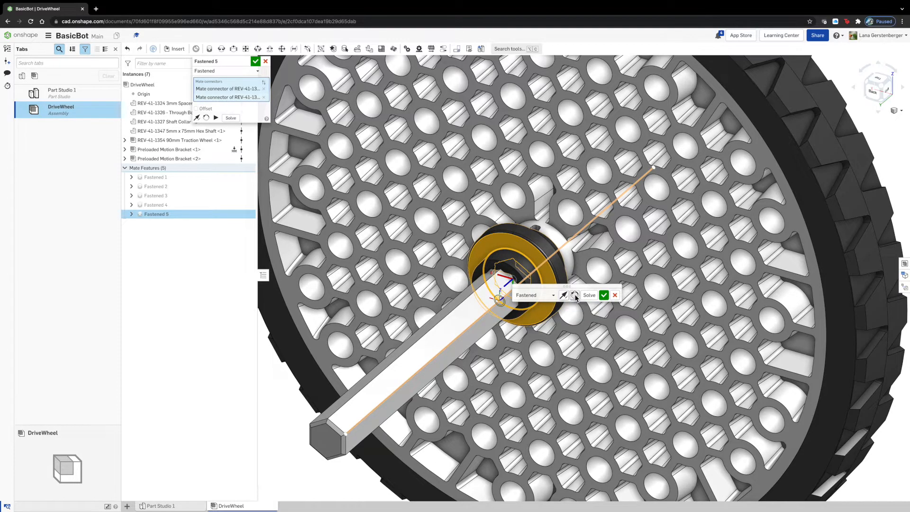
{"action": "left_click", "coordinate": [590, 296]}
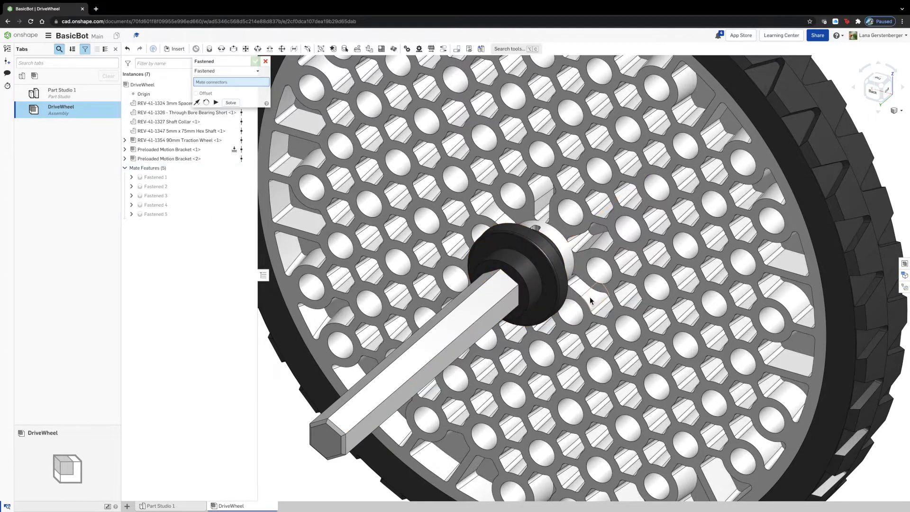
{"action": "scroll", "coordinate": [590, 301], "scroll_direction": "up", "scroll_amount": 4}
{"action": "scroll", "coordinate": [589, 301], "scroll_direction": "up", "scroll_amount": 2}
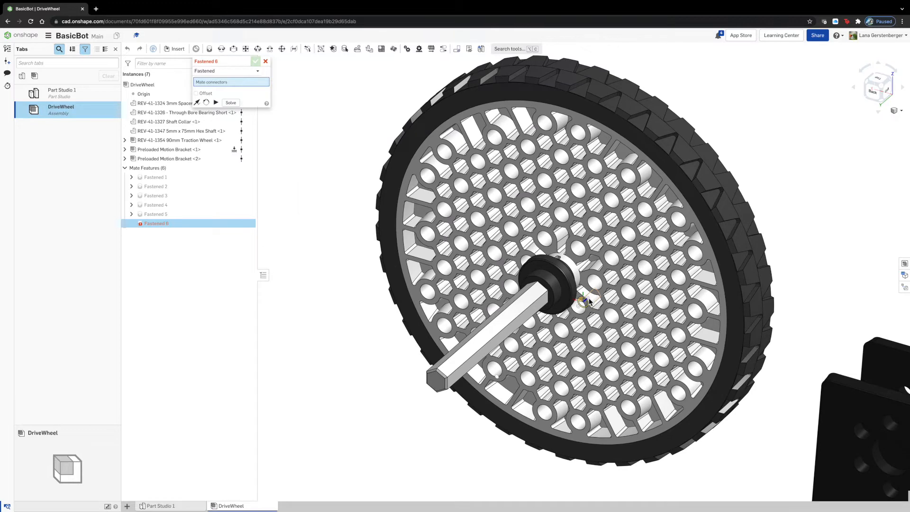
{"action": "scroll", "coordinate": [336, 197], "scroll_direction": "up", "scroll_amount": 2}
{"action": "scroll", "coordinate": [335, 196], "scroll_direction": "up", "scroll_amount": 3}
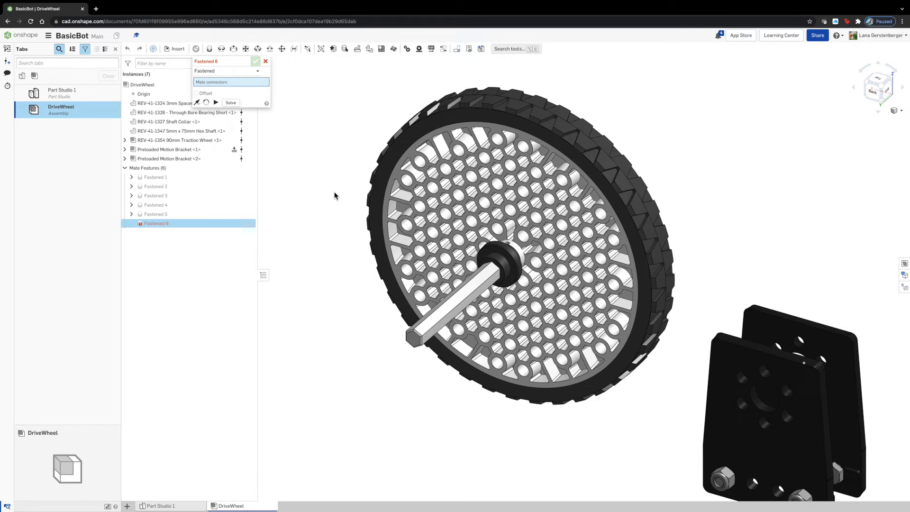
{"action": "key", "text": "Escape"}
Step: Copy the shaft collar and paste a second instance into empty space beside the wheel
{"action": "right_click_drag", "start_coordinate": [335, 193], "coordinate": [293, 204]}
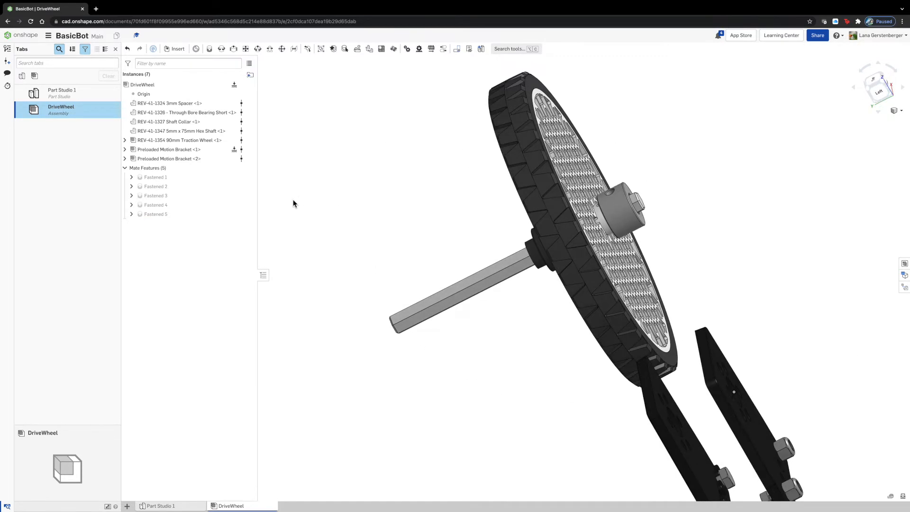
{"action": "left_click", "coordinate": [624, 220]}
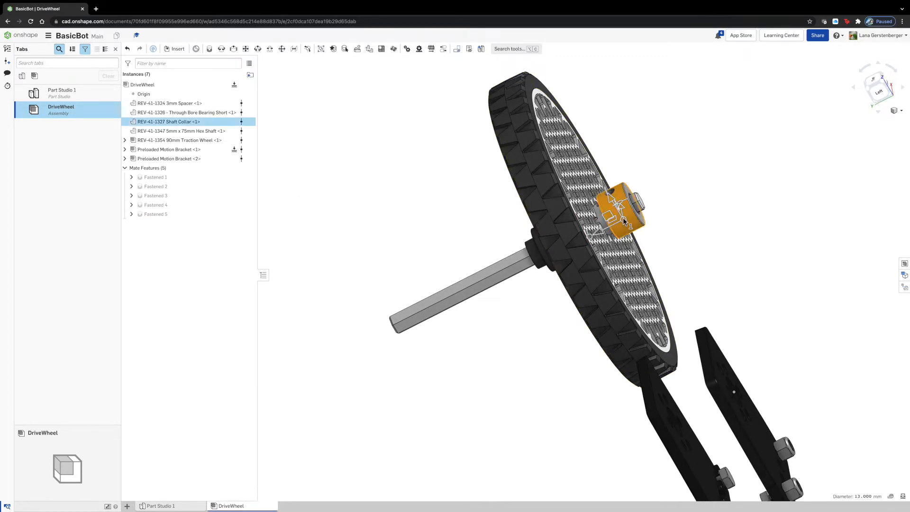
{"action": "right_click_drag", "start_coordinate": [510, 388], "coordinate": [563, 374]}
{"action": "left_click", "coordinate": [293, 307]}
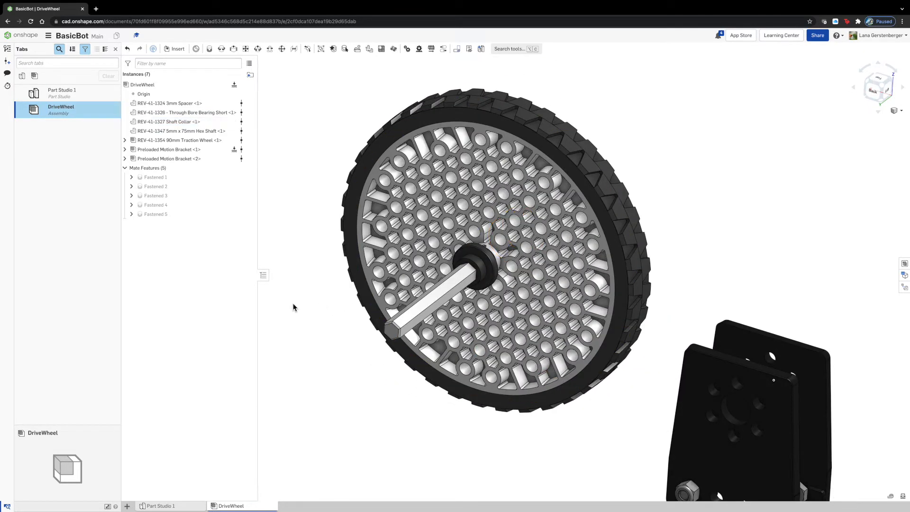
{"action": "key", "text": "ctrl+v"}
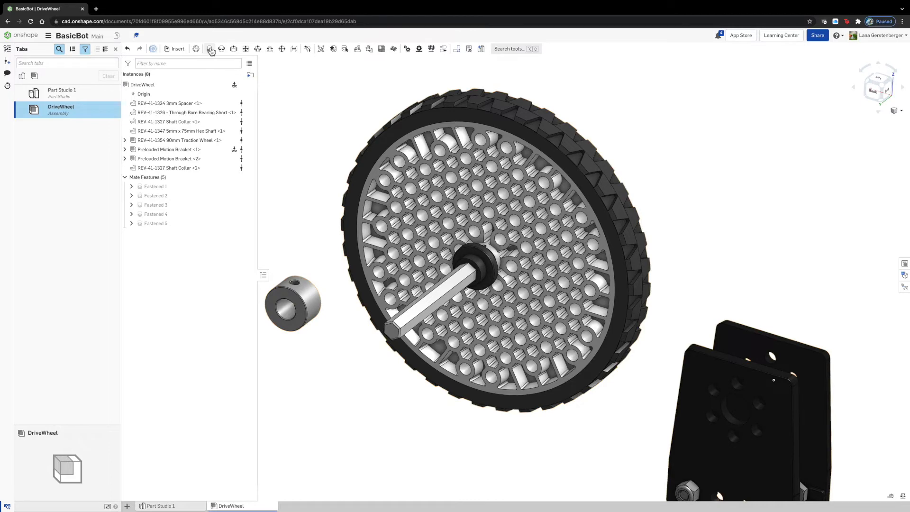
Step: Fasten the second shaft collar's end face to the outer face of the 3mm spacer, flip it outward, and accept the mate
{"action": "key", "text": "f"}
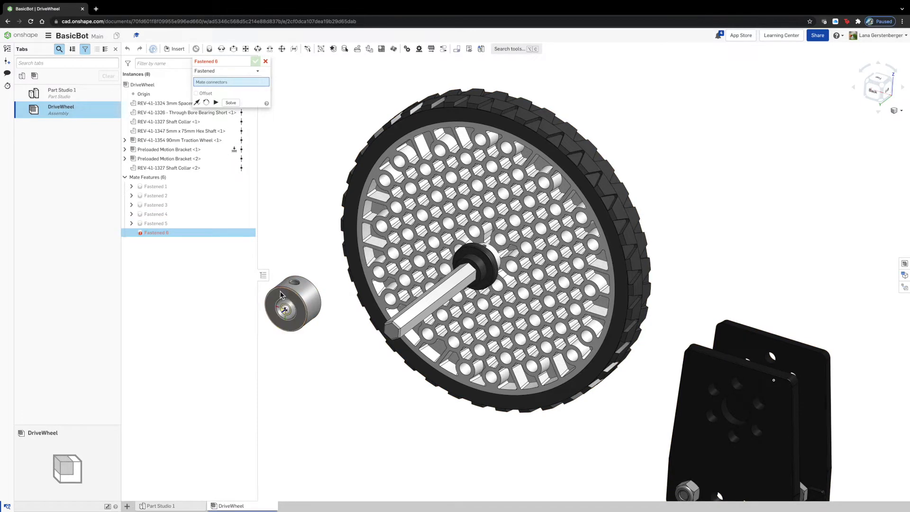
{"action": "left_click", "coordinate": [280, 296]}
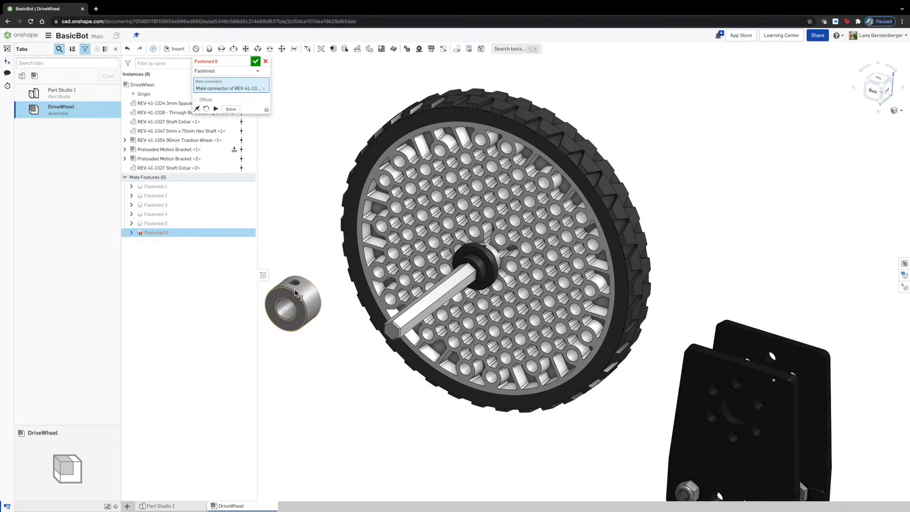
{"action": "scroll", "coordinate": [480, 266], "scroll_direction": "up", "scroll_amount": 5}
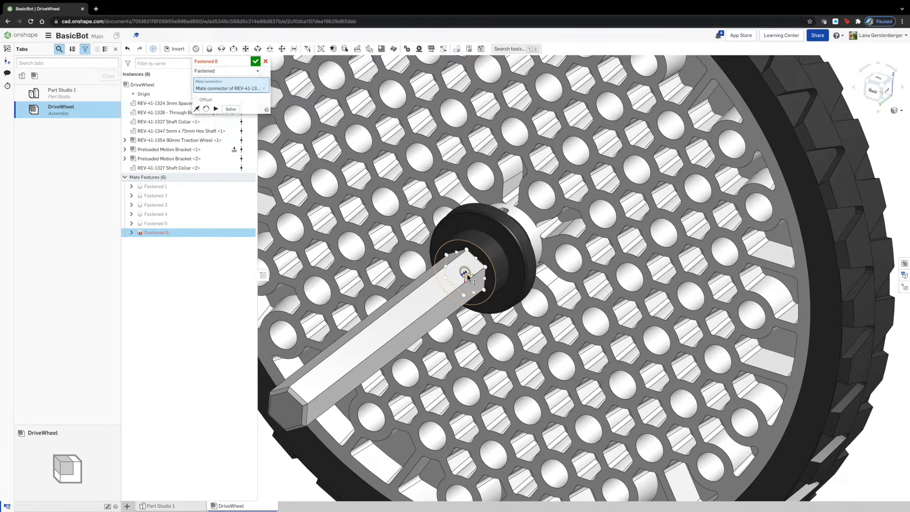
{"action": "left_click", "coordinate": [476, 258]}
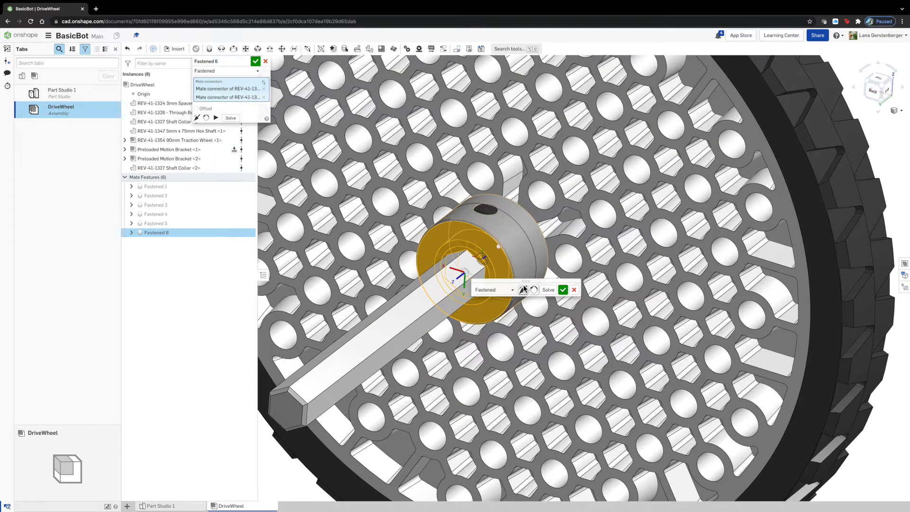
{"action": "left_click", "coordinate": [522, 290]}
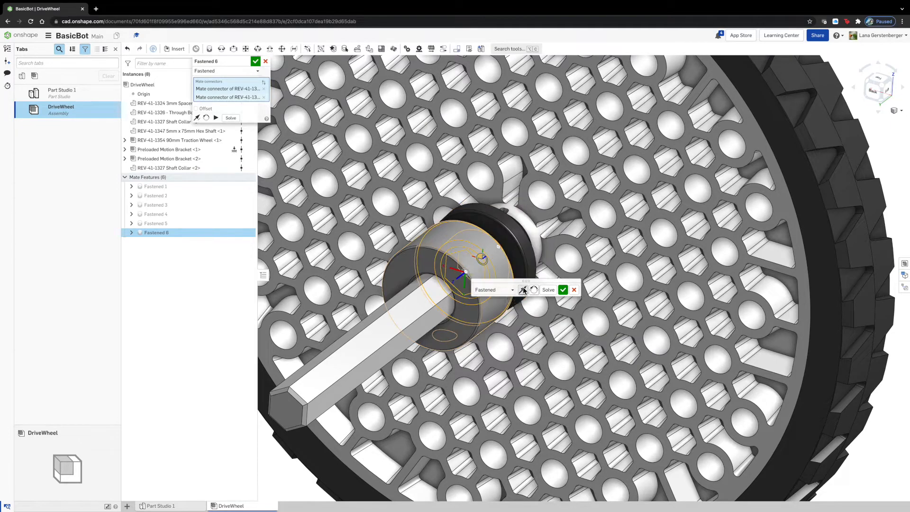
{"action": "left_click", "coordinate": [563, 290]}
{"action": "scroll", "coordinate": [563, 293], "scroll_direction": "down", "scroll_amount": 10}
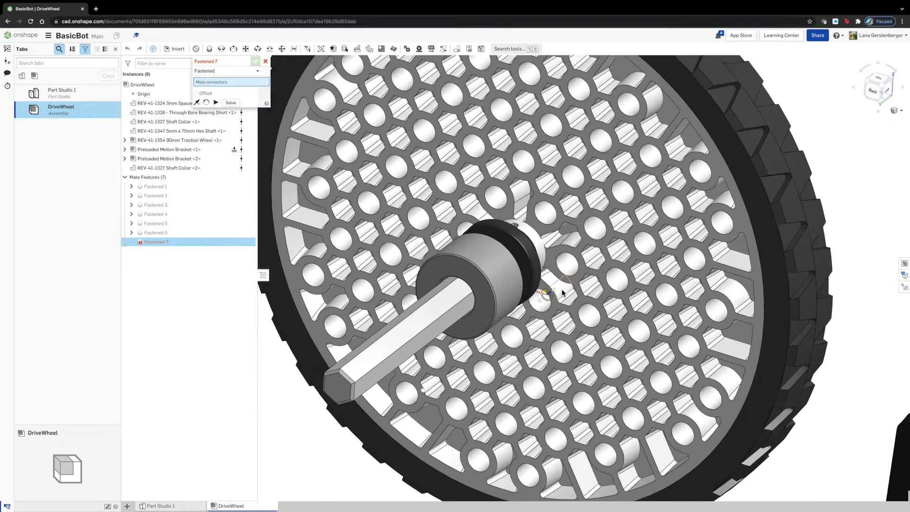
{"action": "scroll", "coordinate": [562, 292], "scroll_direction": "down", "scroll_amount": 1}
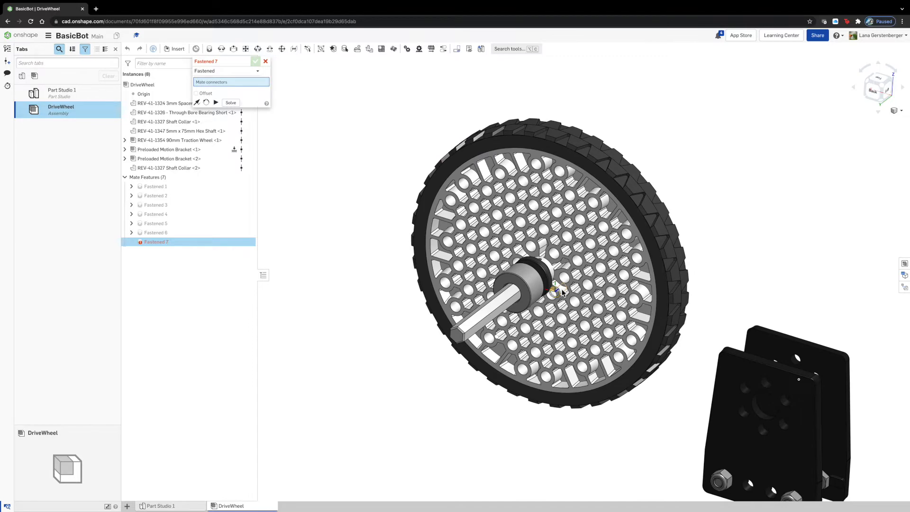
{"action": "right_click_drag", "start_coordinate": [649, 439], "coordinate": [626, 432]}
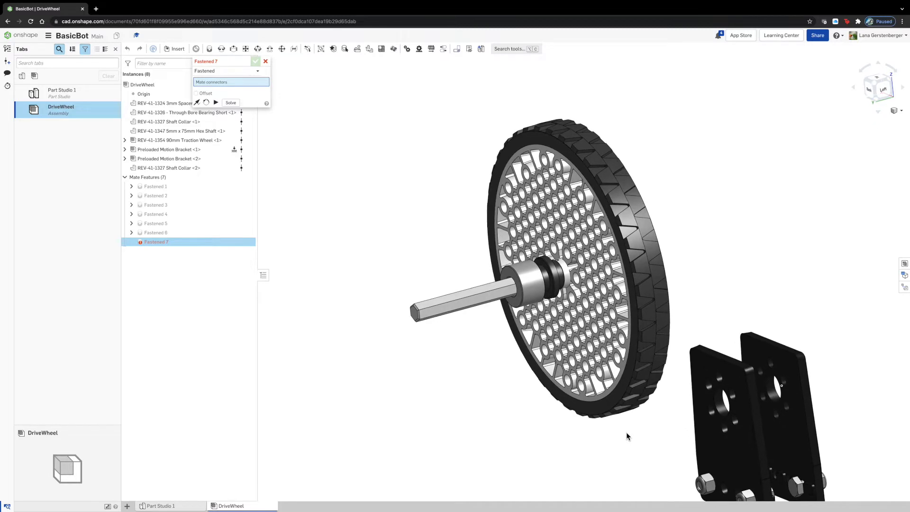
{"action": "right_click_drag", "start_coordinate": [626, 435], "coordinate": [605, 436]}
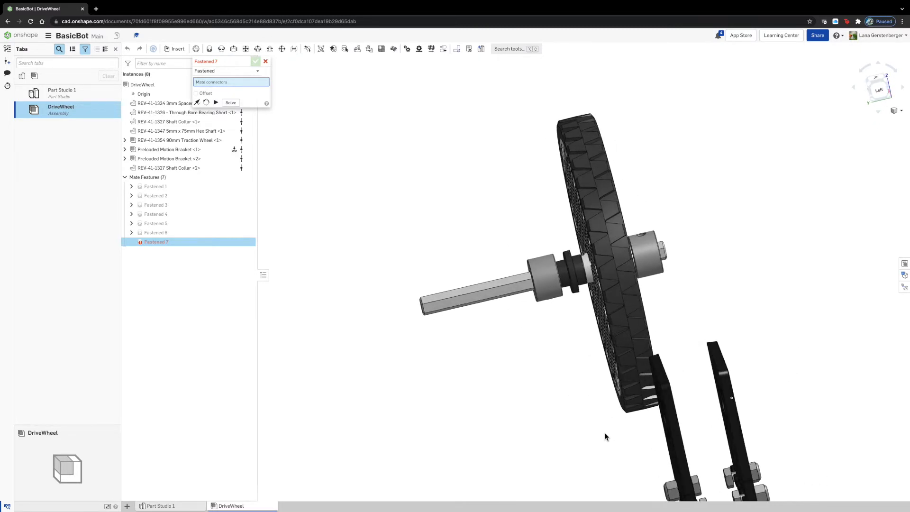
{"action": "key", "text": "Escape"}
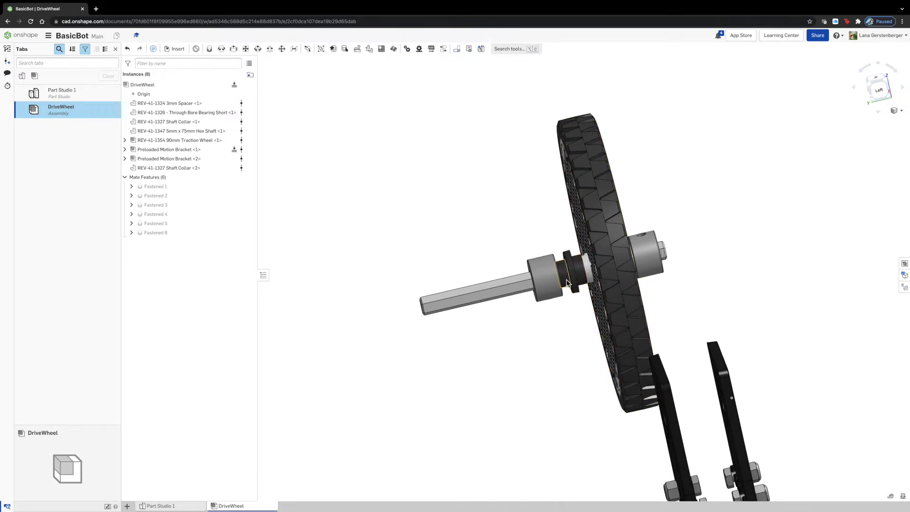
Step: Copy the 3mm spacer beside the bearing and paste a second instance into the empty space below the wheel
{"action": "left_click", "coordinate": [567, 281]}
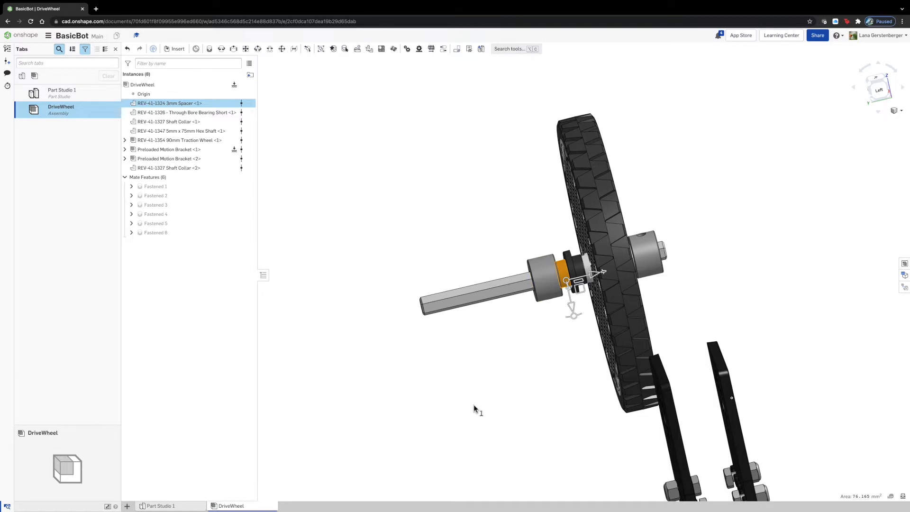
{"action": "right_click_drag", "start_coordinate": [501, 388], "coordinate": [536, 389]}
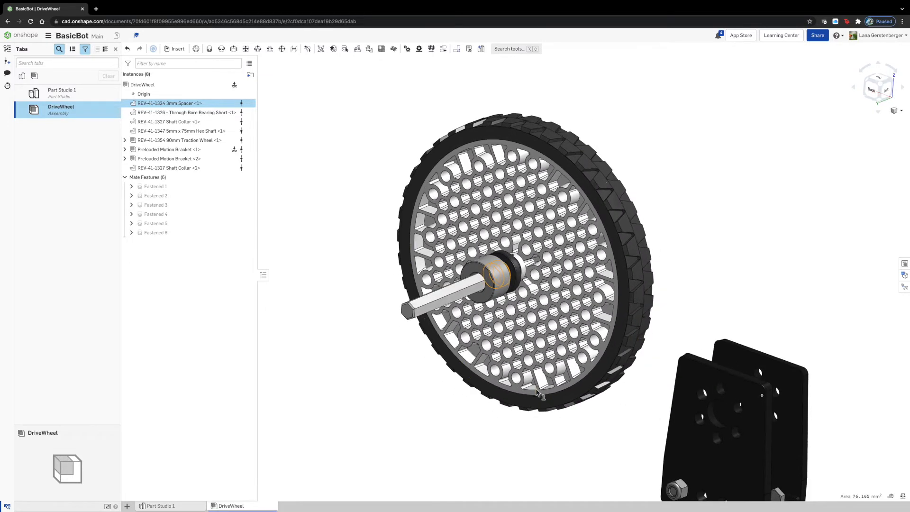
{"action": "left_click", "coordinate": [400, 437]}
{"action": "key", "text": "ctrl+v"}
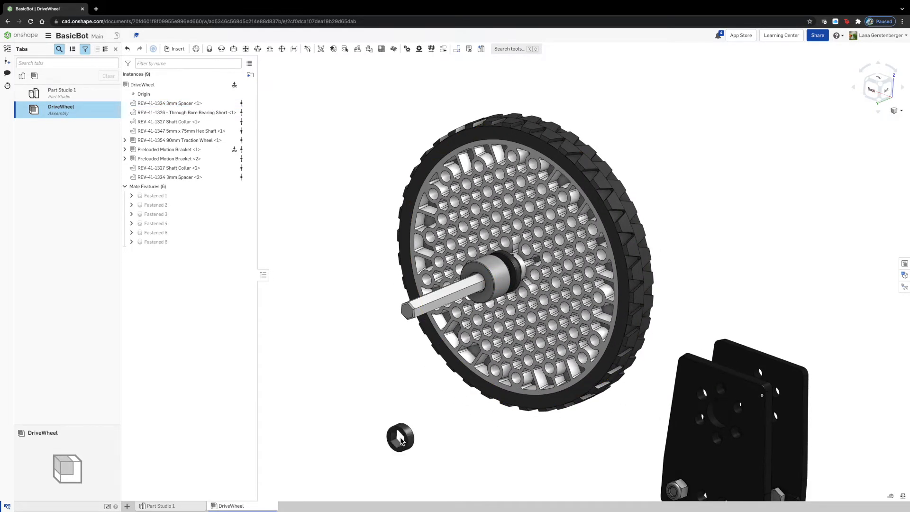
Step: Fasten the pasted spacer's circular edge to the center of the second collar's outer face, flip it outward, and accept the mate
{"action": "left_click", "coordinate": [209, 49]}
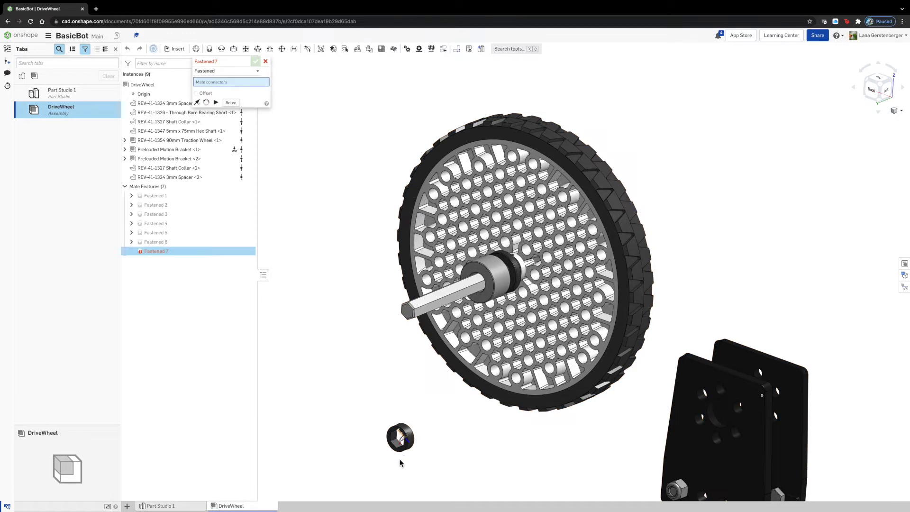
{"action": "left_click", "coordinate": [395, 451]}
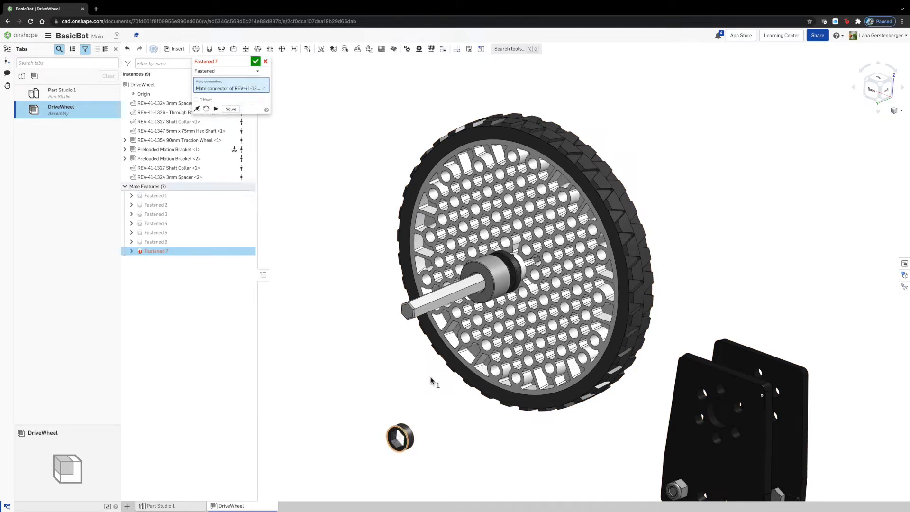
{"action": "left_click", "coordinate": [475, 270]}
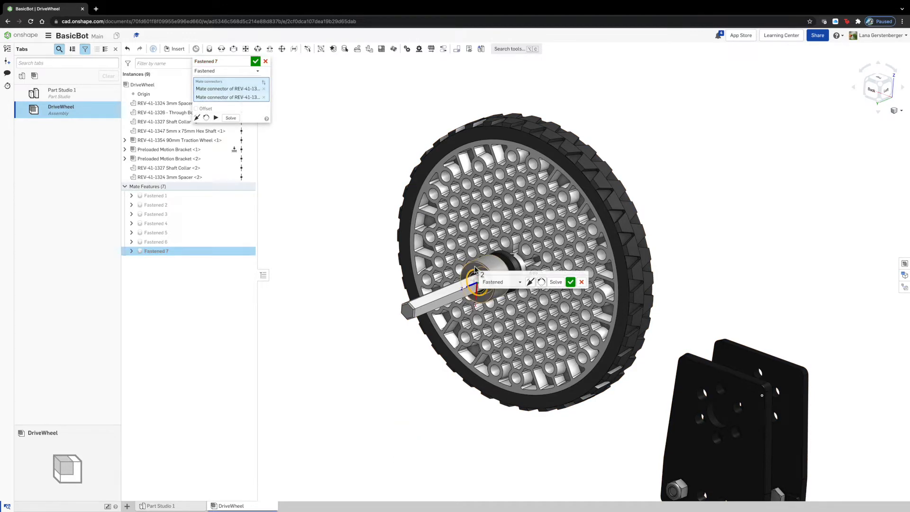
{"action": "left_click", "coordinate": [529, 283]}
{"action": "scroll", "coordinate": [466, 288], "scroll_direction": "up", "scroll_amount": 10}
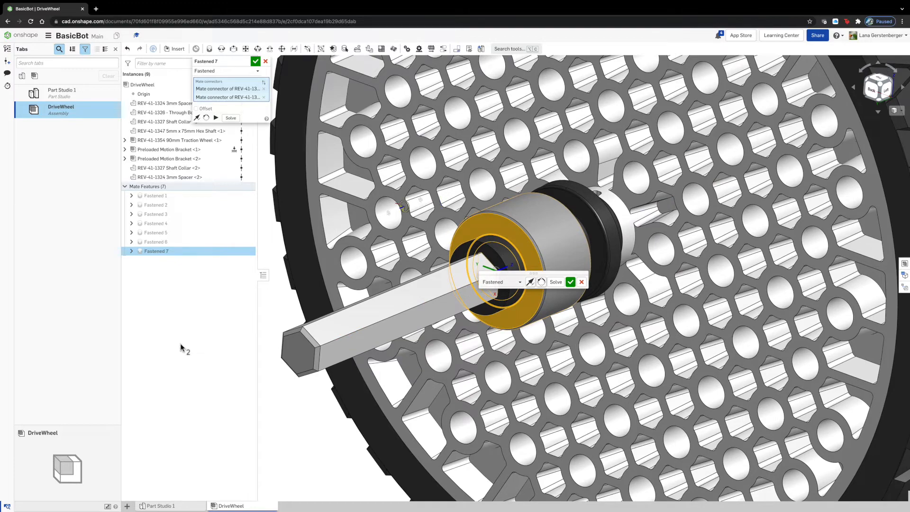
{"action": "mouse_move", "coordinate": [280, 424]}
{"action": "right_mouse_down"}
{"action": "mouse_move", "coordinate": [291, 420]}
{"action": "mouse_move", "coordinate": [283, 424]}
{"action": "right_mouse_up"}
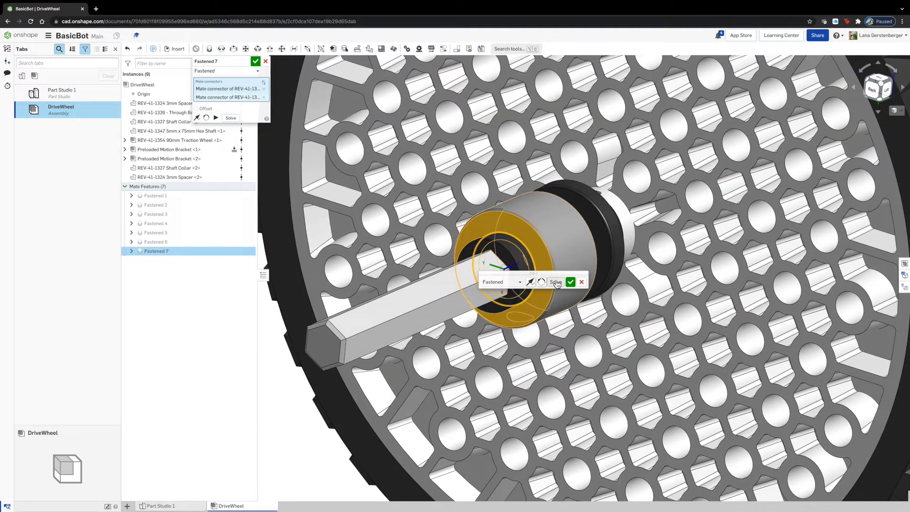
{"action": "left_click", "coordinate": [557, 282]}
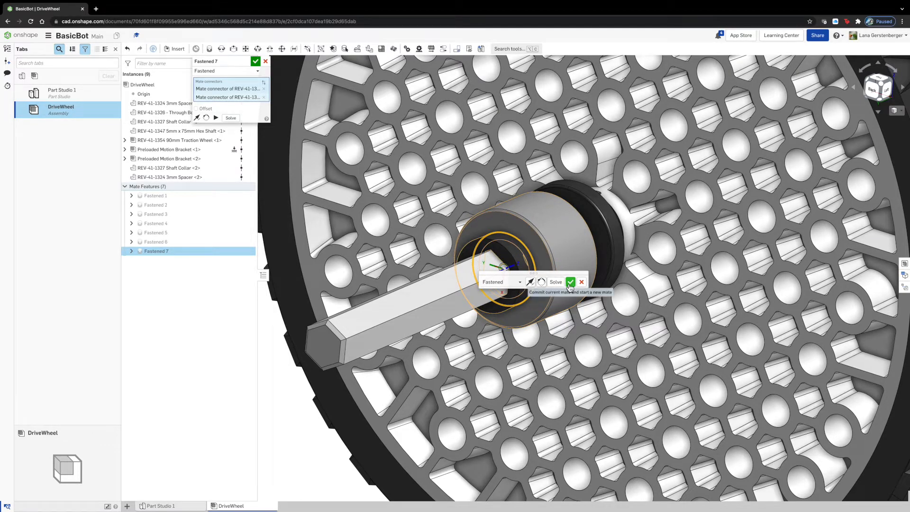
{"action": "left_click", "coordinate": [570, 282]}
{"action": "scroll", "coordinate": [561, 345], "scroll_direction": "down", "scroll_amount": 5}
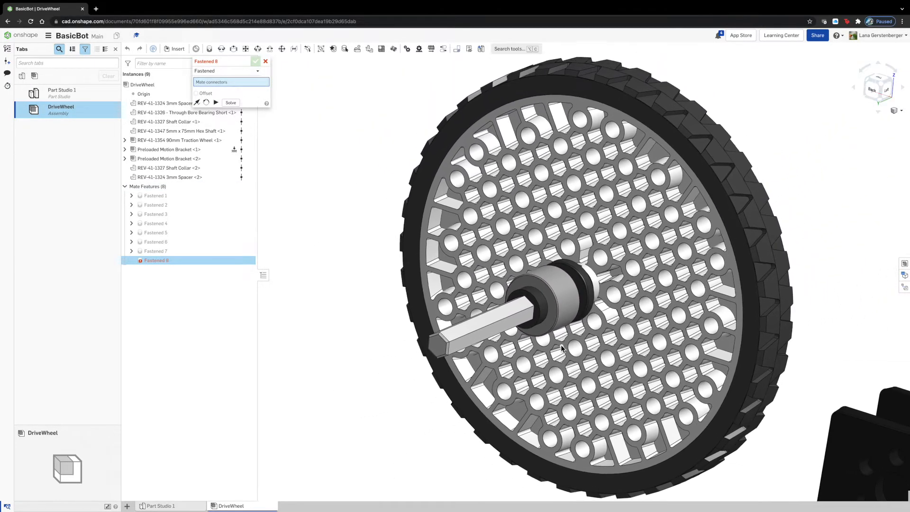
{"action": "scroll", "coordinate": [561, 345], "scroll_direction": "down", "scroll_amount": 4}
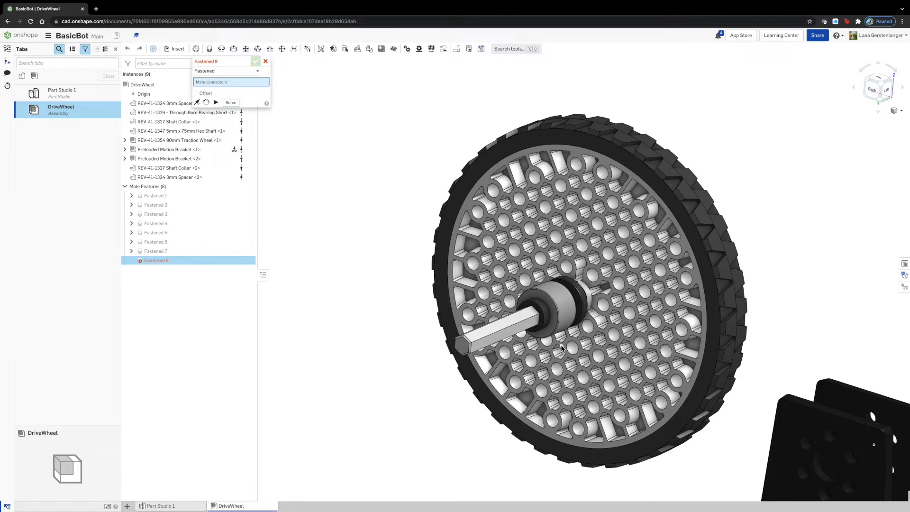
{"action": "key", "text": "Escape"}
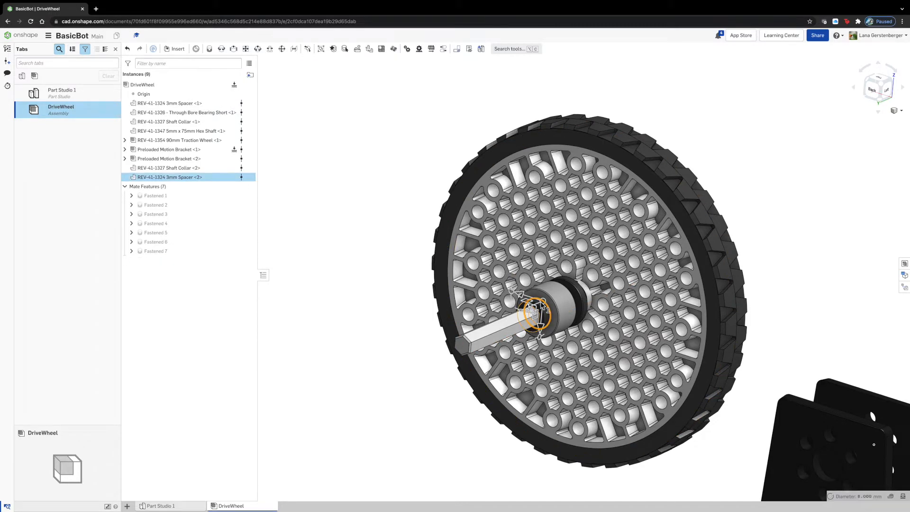
Step: Paste a third 3mm spacer and fasten it to the outer face of the second spacer, extending outward along the hex shaft
{"action": "key", "text": "ctrl+v"}
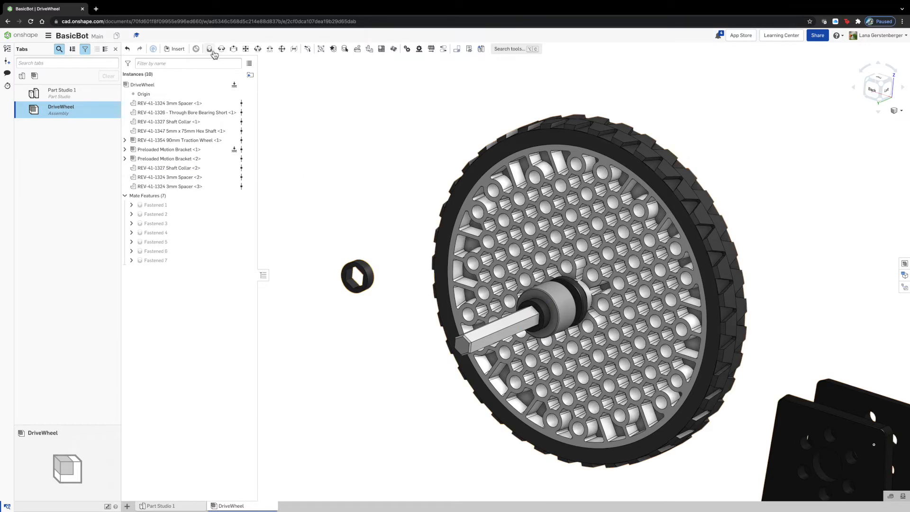
{"action": "key", "text": "f"}
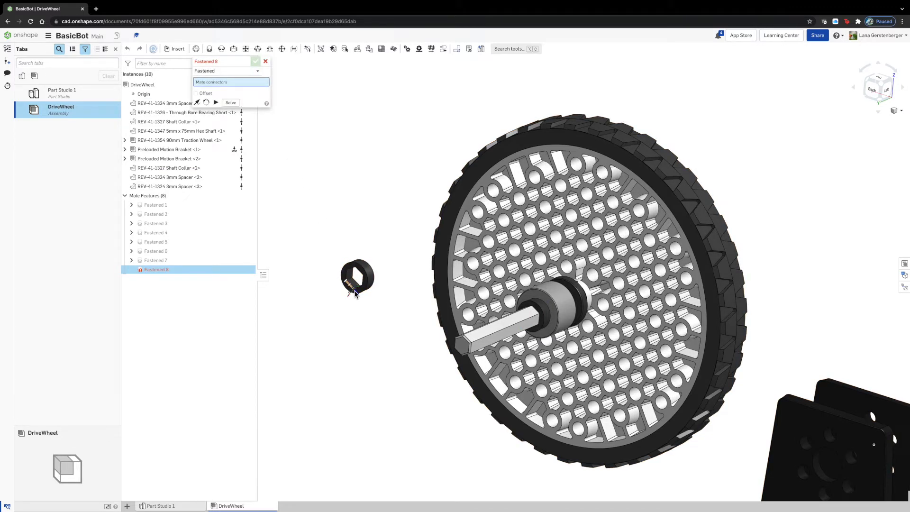
{"action": "scroll", "coordinate": [365, 295], "scroll_direction": "up", "scroll_amount": 3}
{"action": "left_click", "coordinate": [363, 297]}
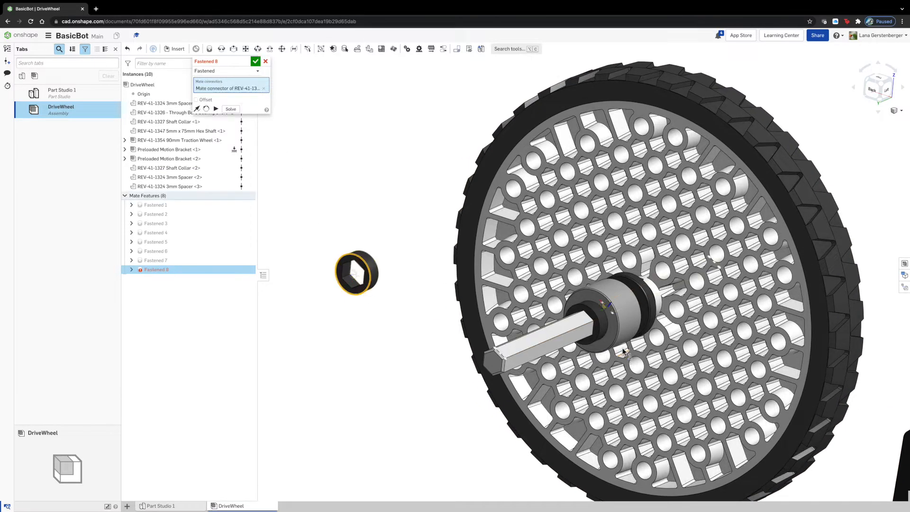
{"action": "left_click", "coordinate": [600, 324]}
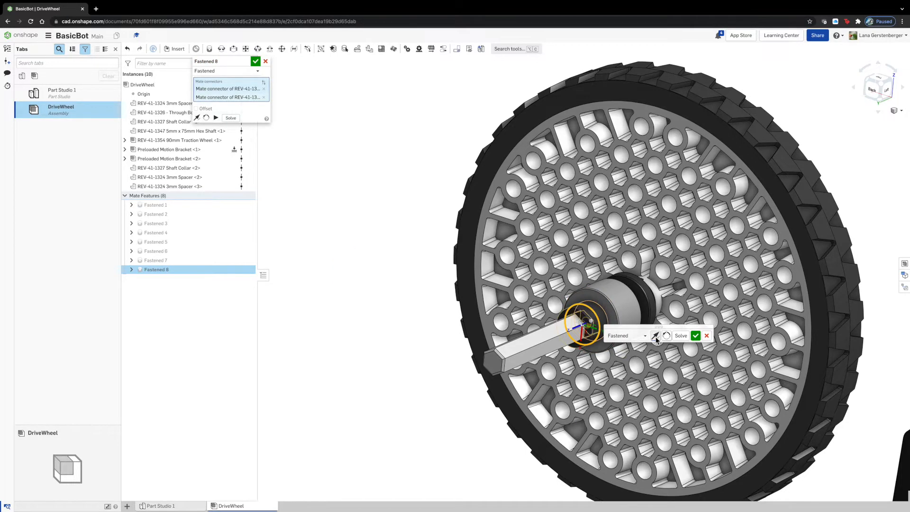
{"action": "left_click", "coordinate": [685, 339]}
{"action": "left_click", "coordinate": [255, 61]}
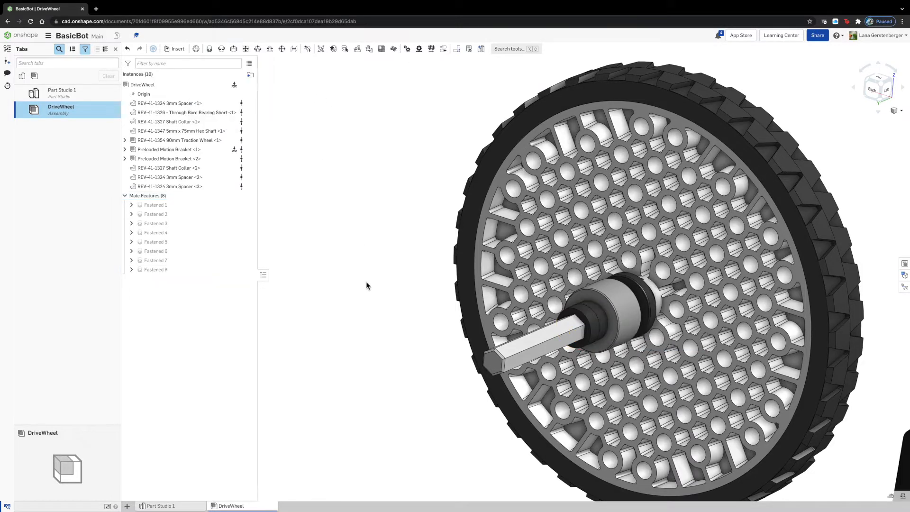
Step: Start a Revolute mate using the circular edge of the through bore bearing's flange as the first mate connector
{"action": "scroll", "coordinate": [365, 283], "scroll_direction": "down", "scroll_amount": 4}
{"action": "scroll", "coordinate": [365, 285], "scroll_direction": "down", "scroll_amount": 2}
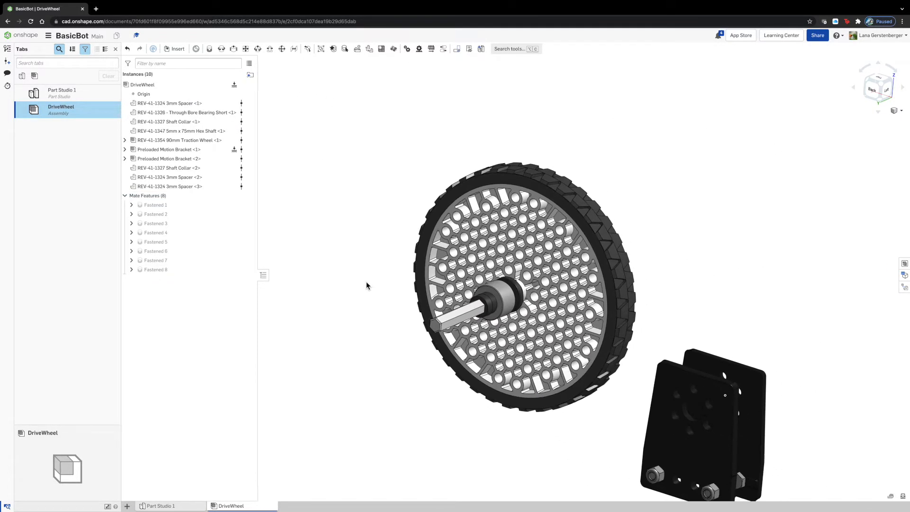
{"action": "key", "text": "shift+3"}
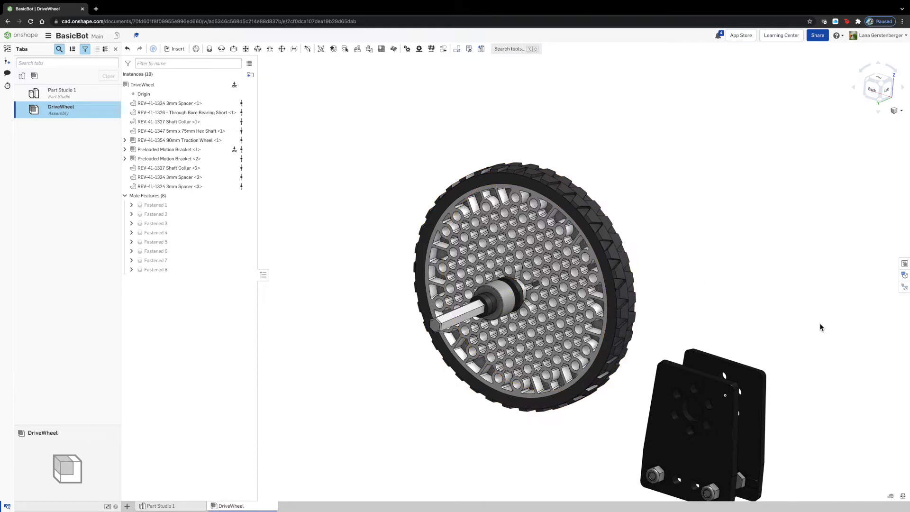
{"action": "mouse_move", "coordinate": [764, 312]}
{"action": "right_mouse_down"}
{"action": "mouse_move", "coordinate": [755, 319]}
{"action": "mouse_move", "coordinate": [779, 321]}
{"action": "mouse_move", "coordinate": [772, 323]}
{"action": "right_mouse_up"}
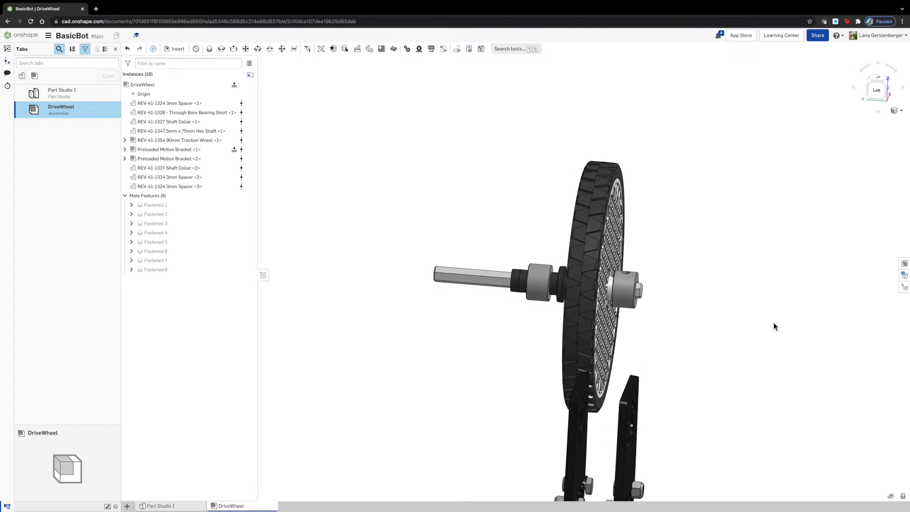
{"action": "left_click", "coordinate": [222, 49]}
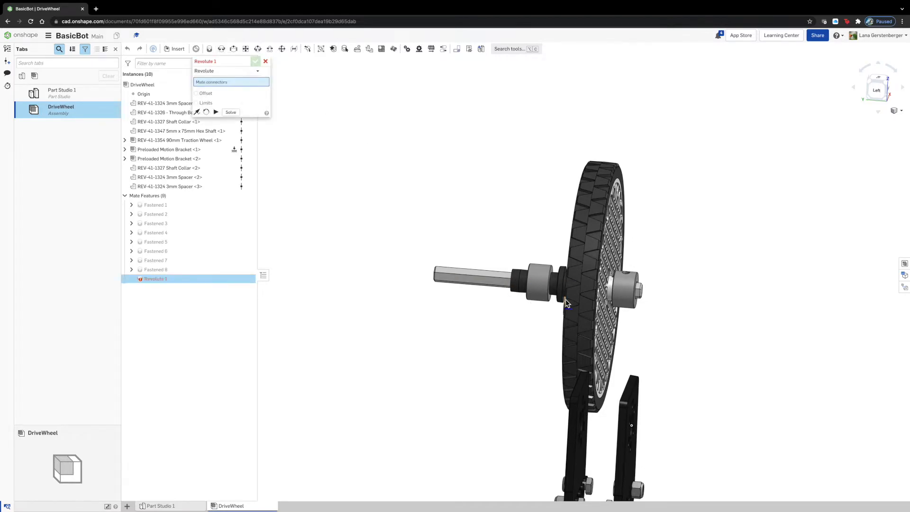
{"action": "scroll", "coordinate": [567, 301], "scroll_direction": "up", "scroll_amount": 5}
{"action": "scroll", "coordinate": [567, 301], "scroll_direction": "down", "scroll_amount": 5}
{"action": "left_click", "coordinate": [541, 282]}
{"action": "scroll", "coordinate": [540, 282], "scroll_direction": "down", "scroll_amount": 10}
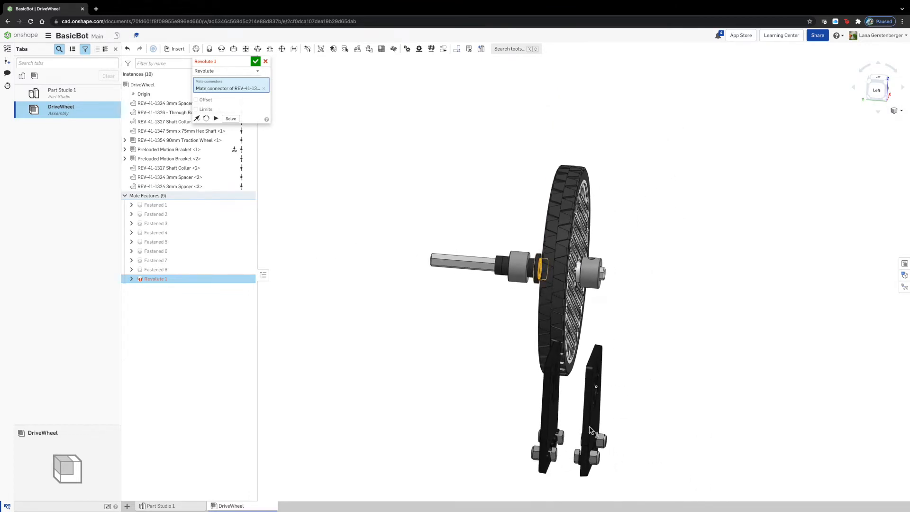
Step: Complete the Revolute mate at the central hole edge of the motion bracket nearer the wheel, flip the bearing's direction, and accept it
{"action": "right_click_drag", "start_coordinate": [572, 414], "coordinate": [540, 400]}
{"action": "scroll", "coordinate": [543, 397], "scroll_direction": "up", "scroll_amount": 8}
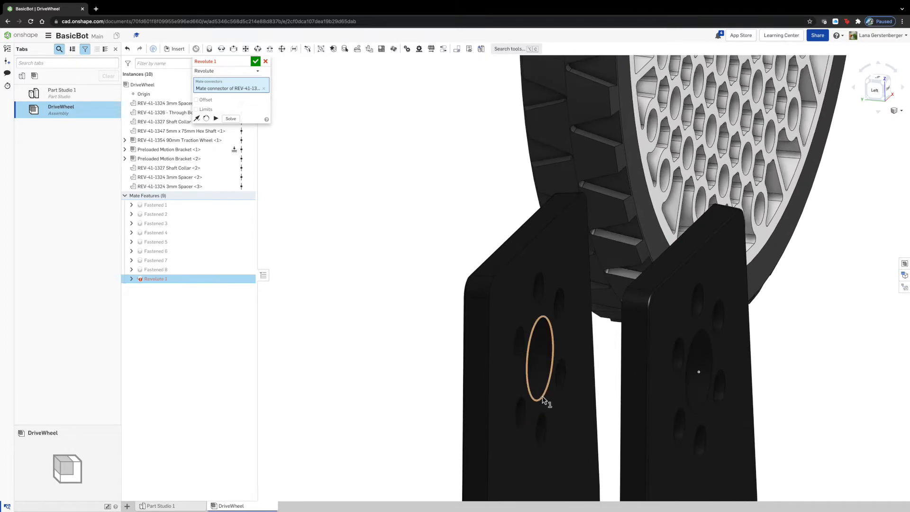
{"action": "left_click", "coordinate": [543, 399]}
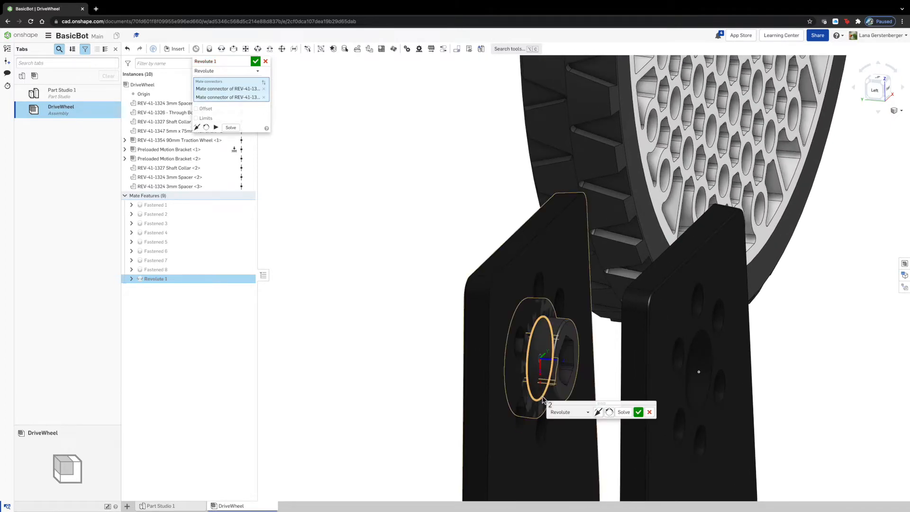
{"action": "left_click", "coordinate": [598, 412]}
{"action": "left_click", "coordinate": [624, 413]}
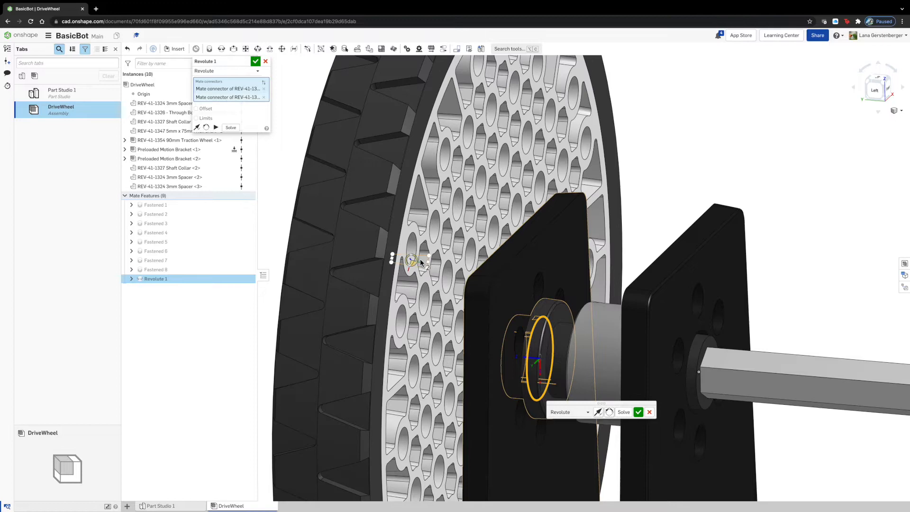
{"action": "scroll", "coordinate": [754, 183], "scroll_direction": "down", "scroll_amount": 5}
{"action": "right_click_drag", "start_coordinate": [471, 240], "coordinate": [477, 237]}
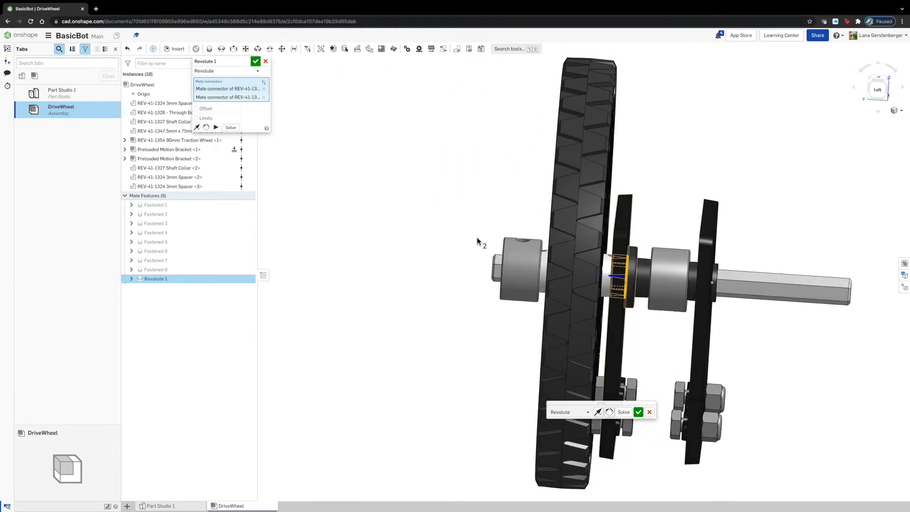
{"action": "right_click_drag", "start_coordinate": [476, 238], "coordinate": [471, 240]}
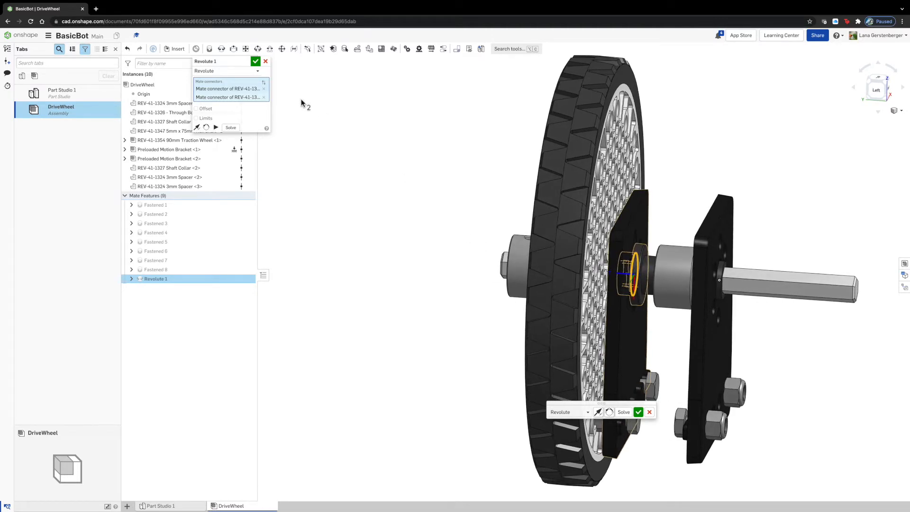
{"action": "left_click", "coordinate": [255, 62]}
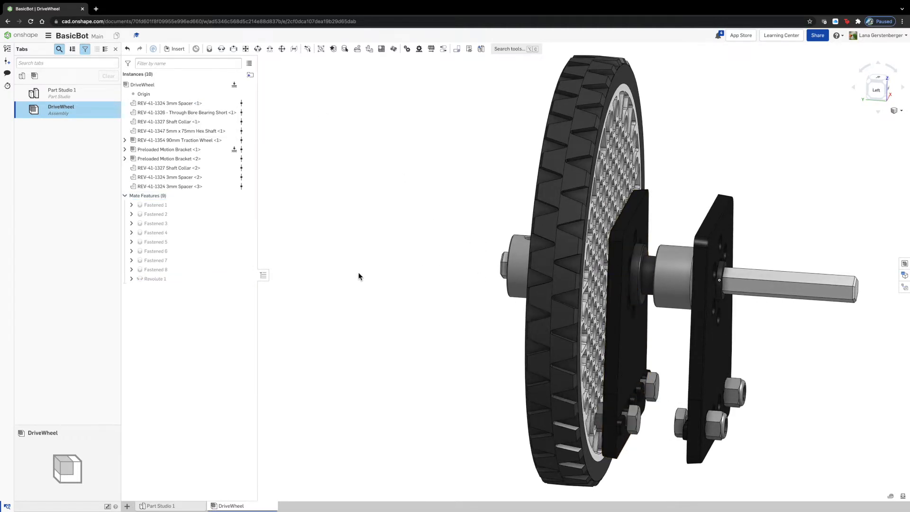
{"action": "scroll", "coordinate": [358, 273], "scroll_direction": "down", "scroll_amount": 3}
{"action": "right_click_drag", "start_coordinate": [355, 274], "coordinate": [366, 271]}
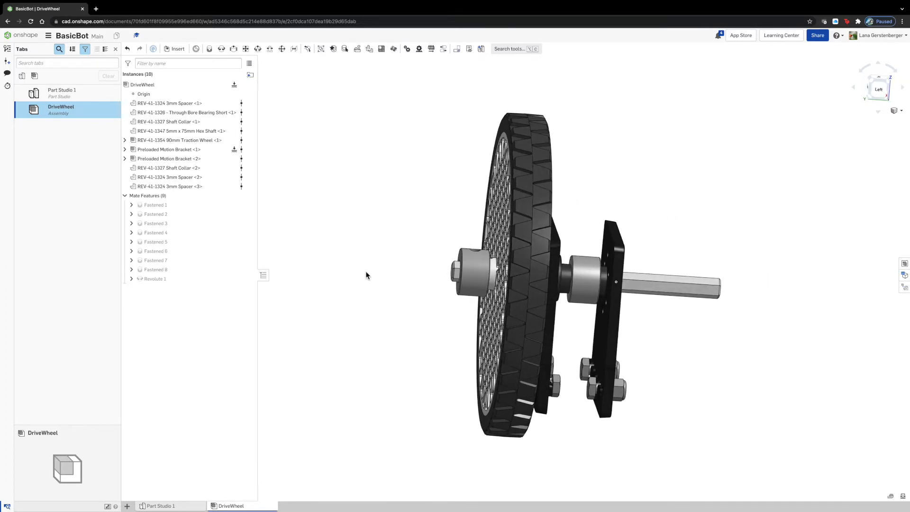
{"action": "left_click", "coordinate": [888, 85]}
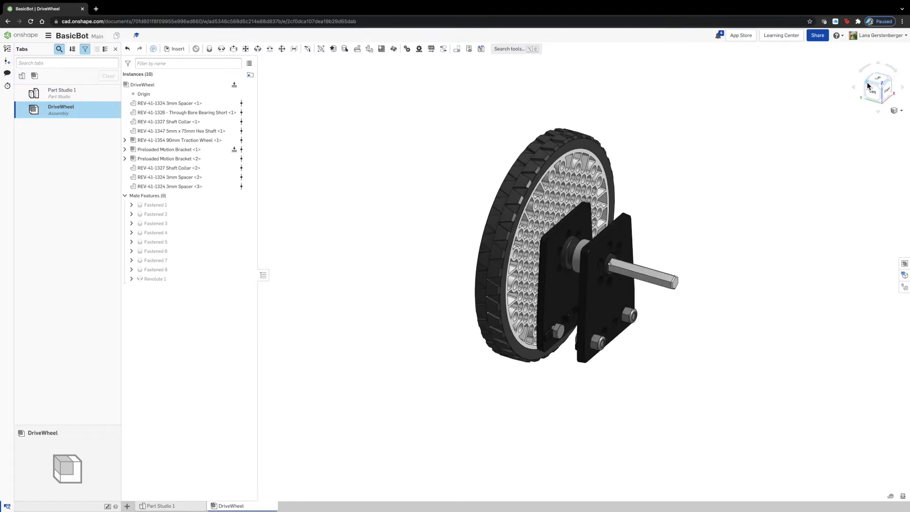
{"action": "left_click", "coordinate": [868, 85]}
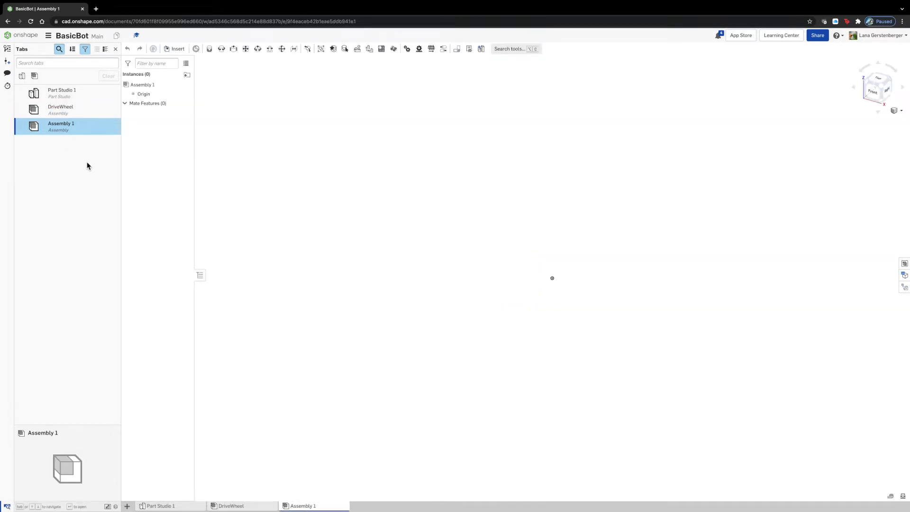
Step: Rename the empty Assembly 1 as OmniWheel and widen its instance list
{"action": "right_click", "coordinate": [65, 127]}
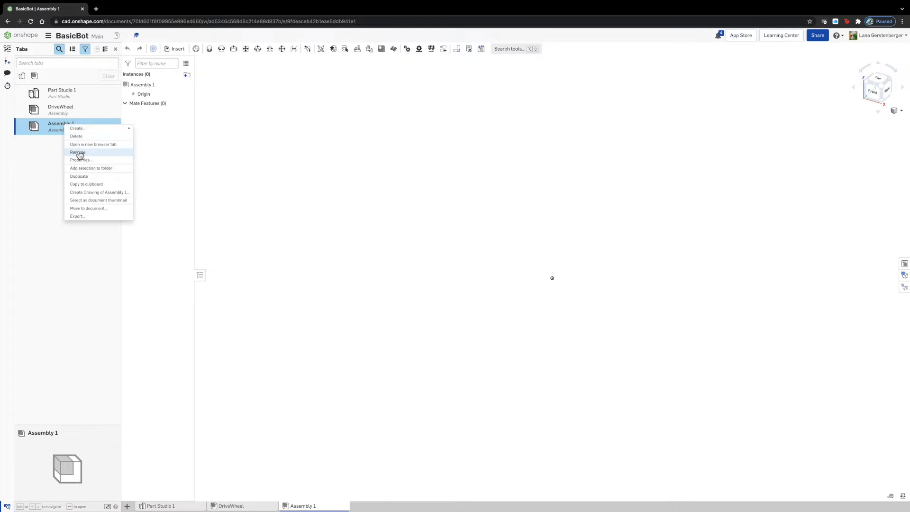
{"action": "left_click", "coordinate": [79, 155]}
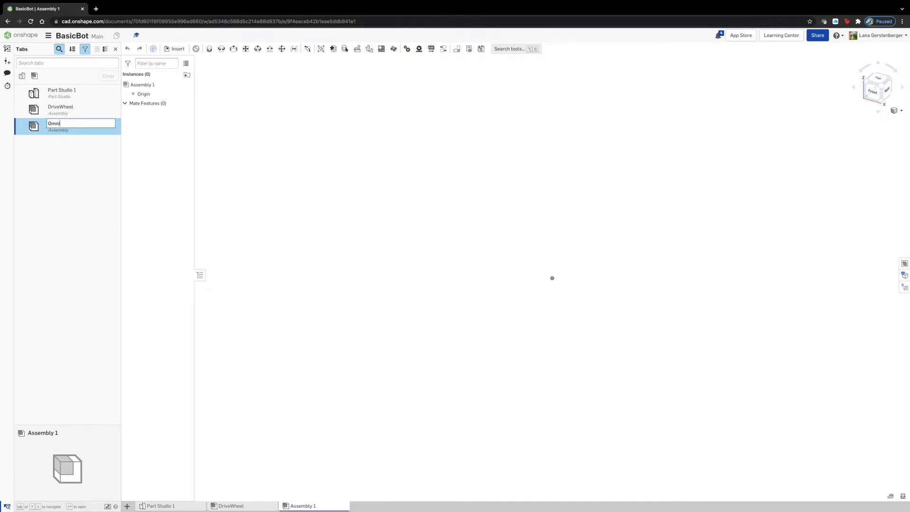
{"action": "key", "text": "Return"}
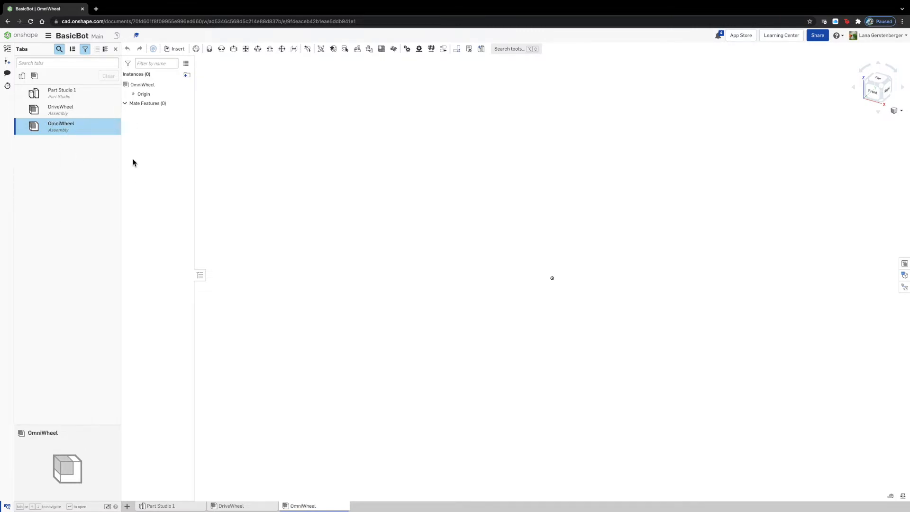
{"action": "left_click_drag", "start_coordinate": [195, 162], "coordinate": [230, 164]}
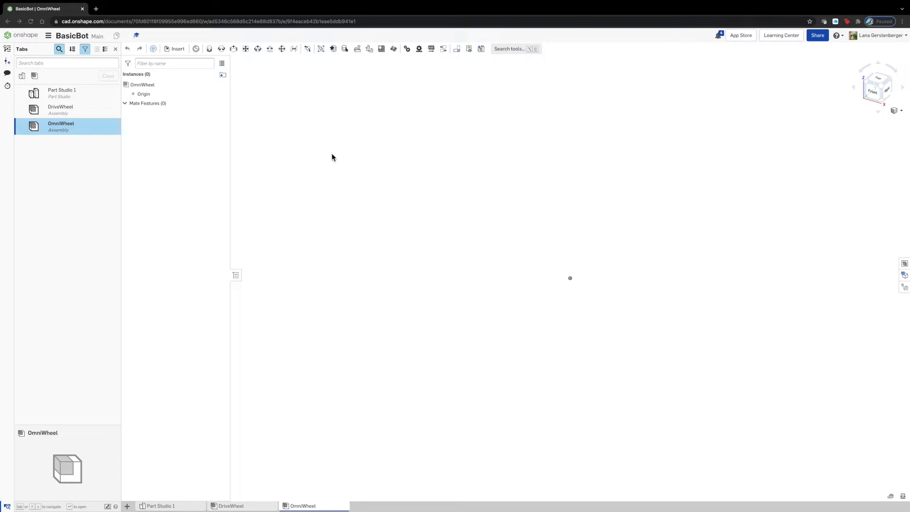
Step: Insert the REV-41-1323 15mm Spacer from the recently opened RevShaftStuffLibrary document into the OmniWheel assembly
{"action": "left_click", "coordinate": [179, 50]}
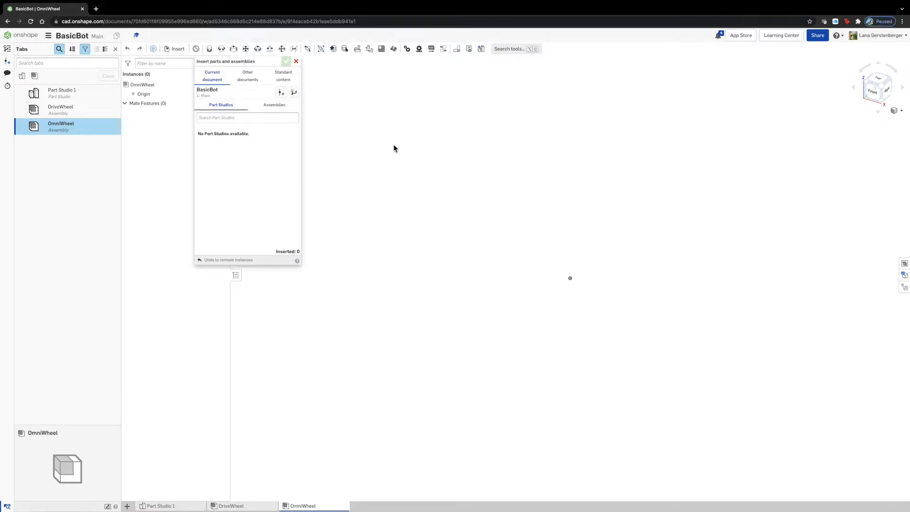
{"action": "left_click", "coordinate": [249, 76]}
{"action": "left_click", "coordinate": [240, 116]}
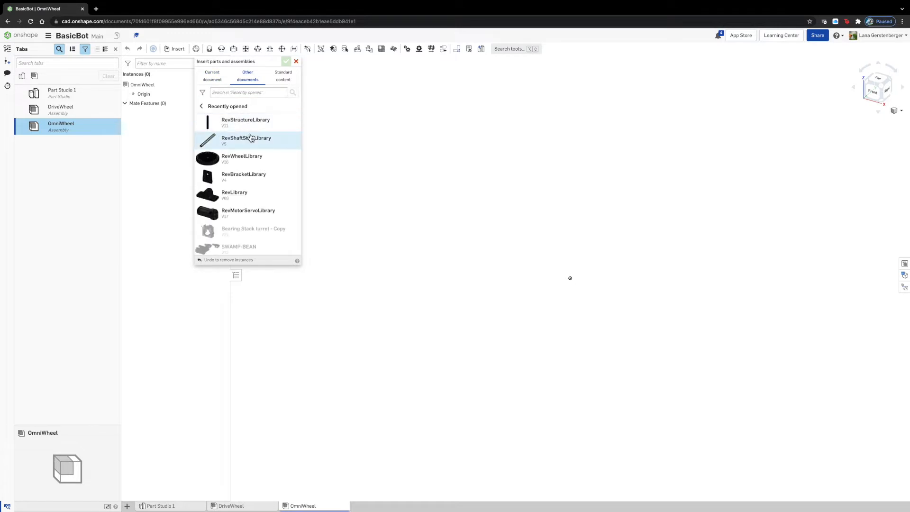
{"action": "left_click", "coordinate": [250, 141]}
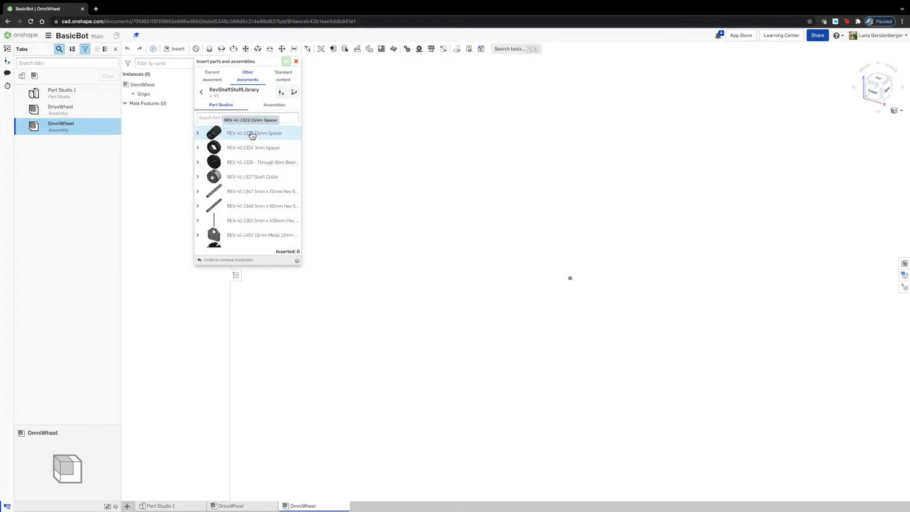
{"action": "left_click", "coordinate": [251, 135]}
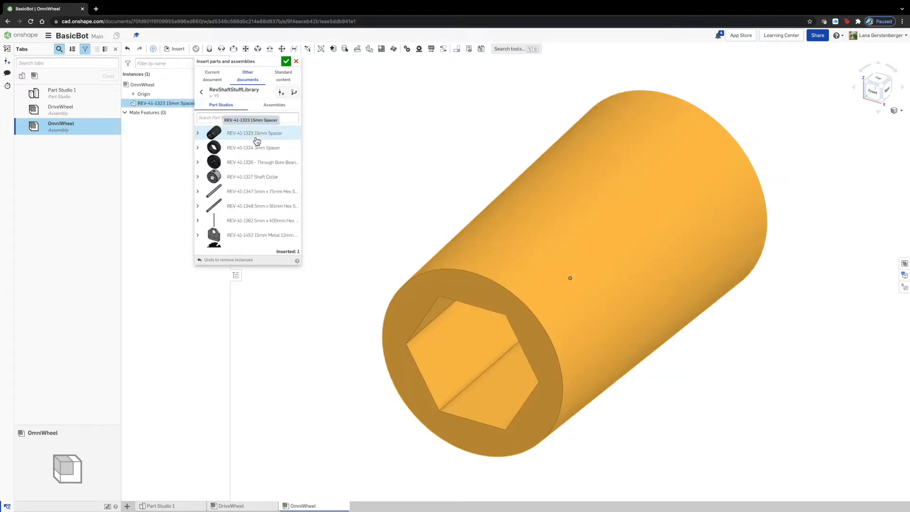
Step: Insert the REV-41-1326 through bore bearing, REV-41-1327 shaft collar, REV-41-1347 5mm x 75mm hex shaft and REV-41-1324 3mm spacer, and finish inserting
{"action": "left_click", "coordinate": [263, 164]}
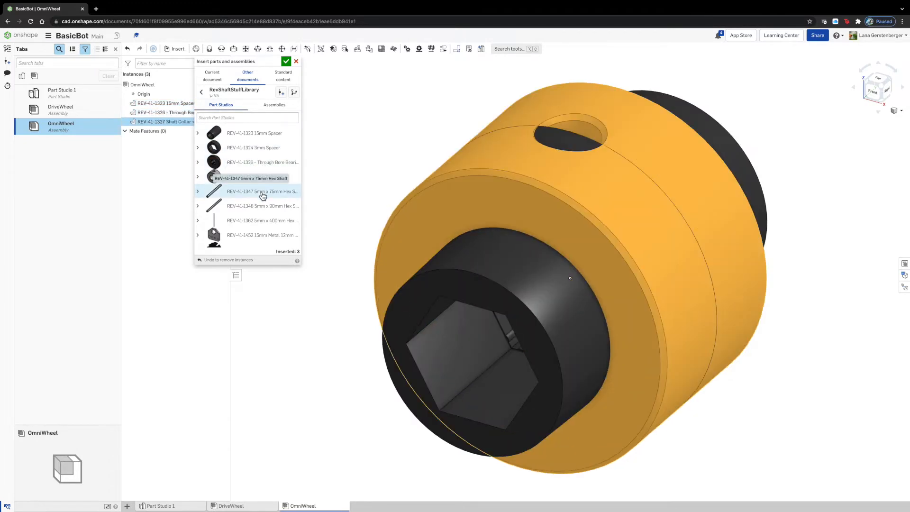
{"action": "left_click", "coordinate": [262, 195]}
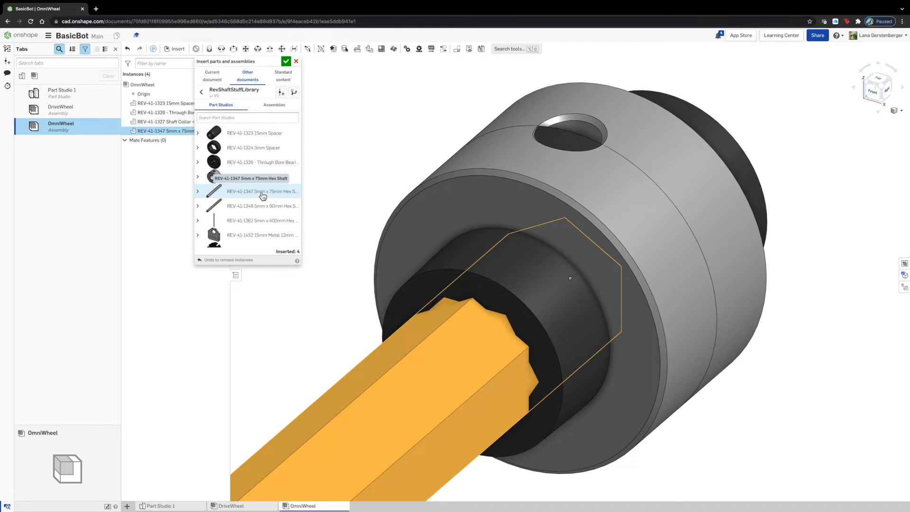
{"action": "left_click", "coordinate": [262, 149]}
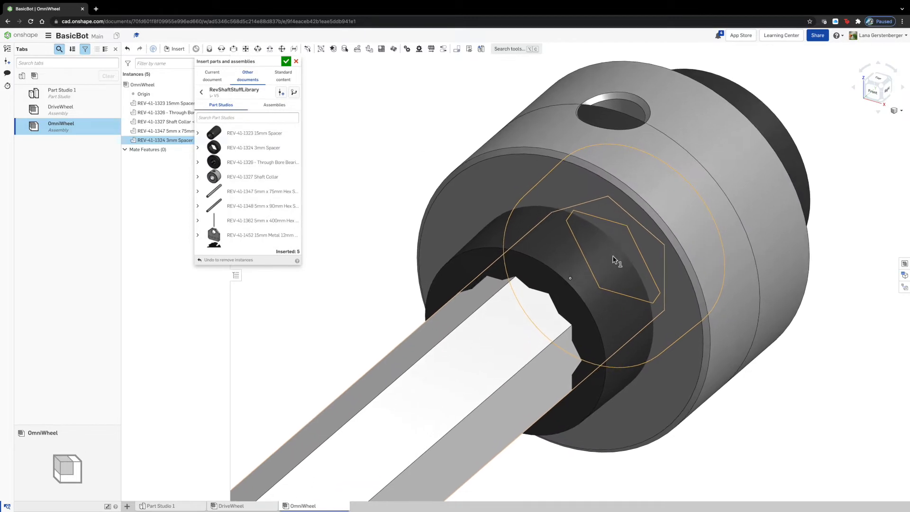
{"action": "left_click", "coordinate": [612, 260]}
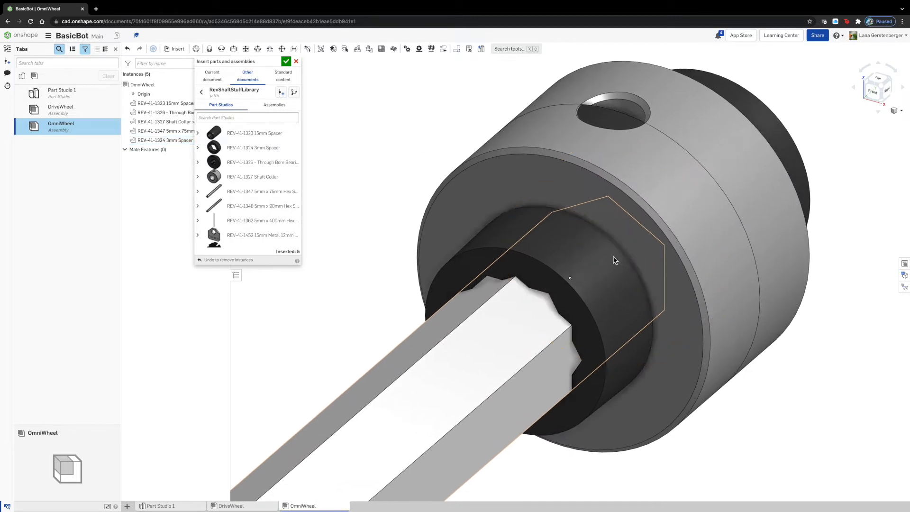
{"action": "left_click", "coordinate": [286, 60]}
Step: Separate the overlapping shaft collar, 15mm spacer, bearing, 3mm spacer and hex shaft so that each part stands clear in the workspace
{"action": "scroll", "coordinate": [327, 173], "scroll_direction": "down", "scroll_amount": 5}
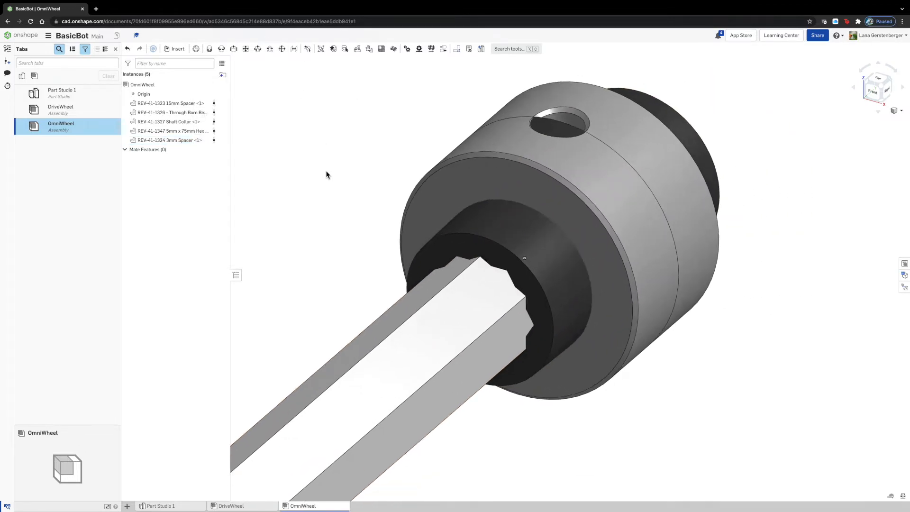
{"action": "left_click_drag", "start_coordinate": [514, 226], "coordinate": [655, 241]}
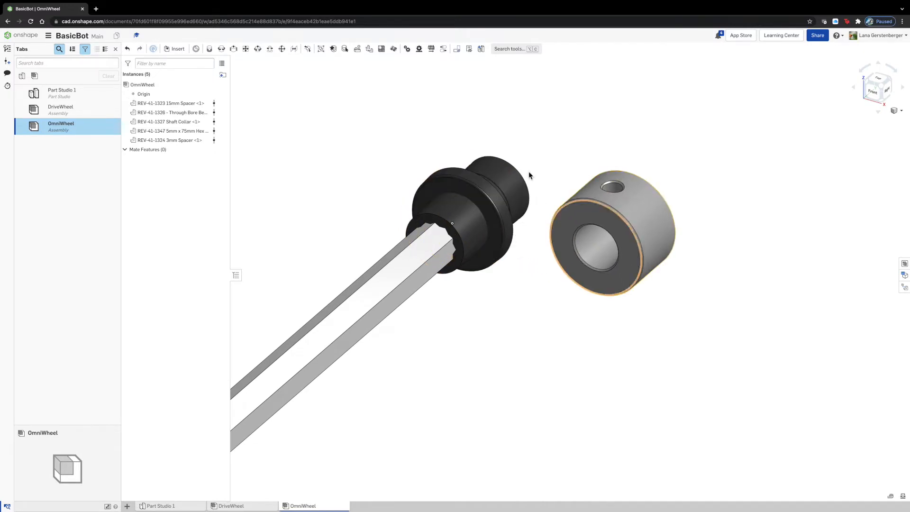
{"action": "left_click_drag", "start_coordinate": [515, 179], "coordinate": [667, 88]}
{"action": "left_click_drag", "start_coordinate": [491, 189], "coordinate": [474, 79]}
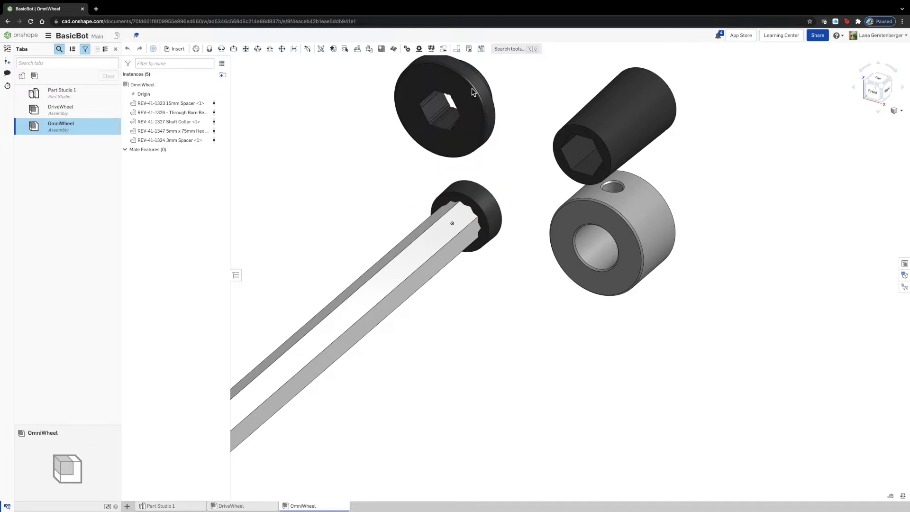
{"action": "left_click_drag", "start_coordinate": [488, 216], "coordinate": [376, 195]}
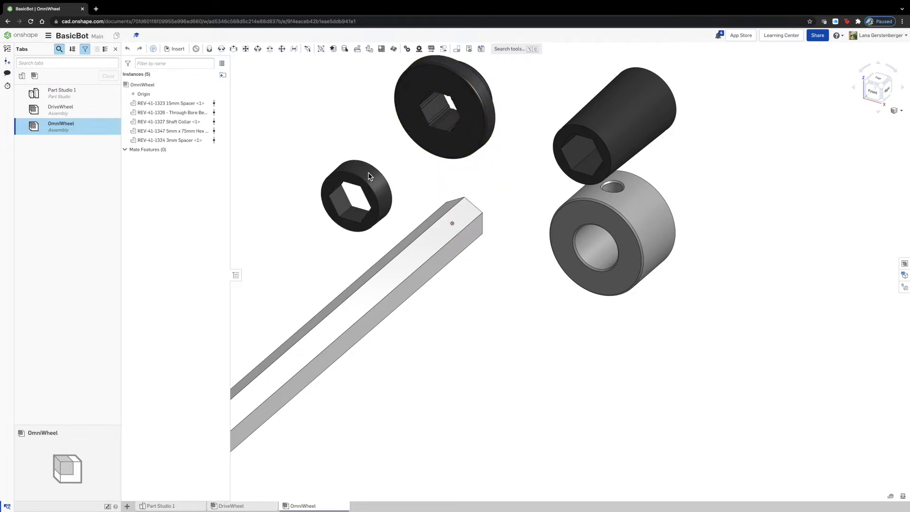
{"action": "scroll", "coordinate": [466, 334], "scroll_direction": "down", "scroll_amount": 5}
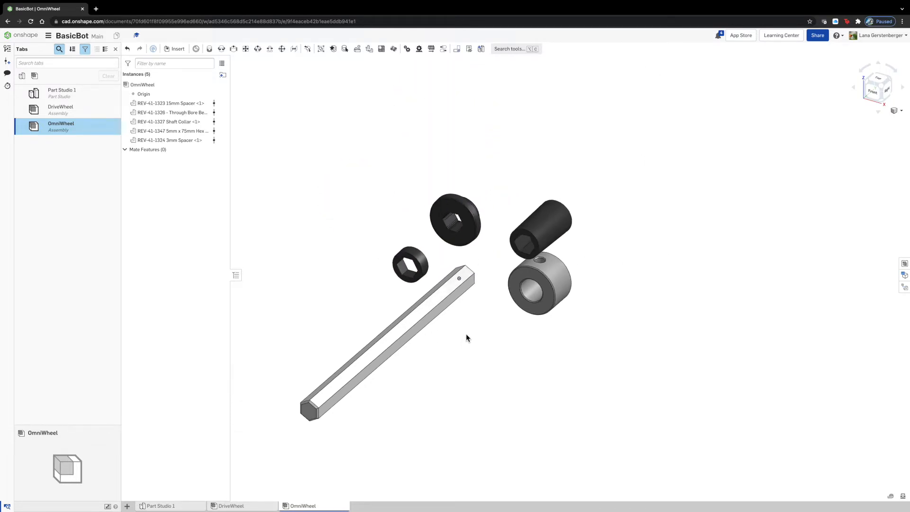
{"action": "left_click_drag", "start_coordinate": [438, 306], "coordinate": [342, 222]}
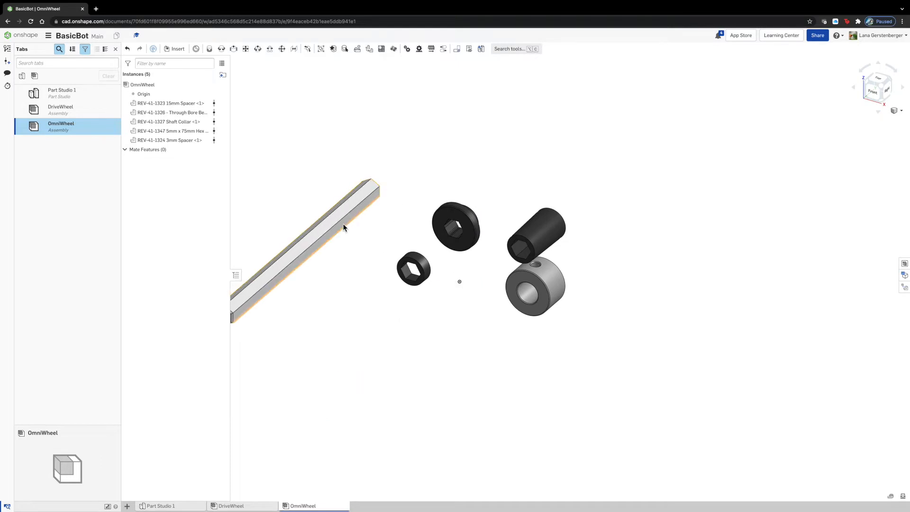
{"action": "scroll", "coordinate": [544, 152], "scroll_direction": "down", "scroll_amount": 2}
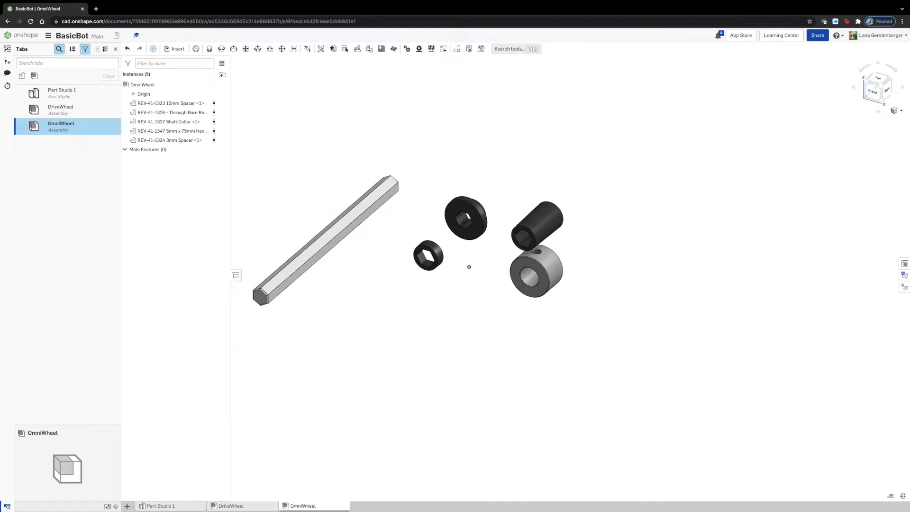
Step: Fasten the shaft collar's front face center to the hex shaft's near end with a negative Z offset so the shaft protrudes slightly
{"action": "left_click", "coordinate": [210, 49]}
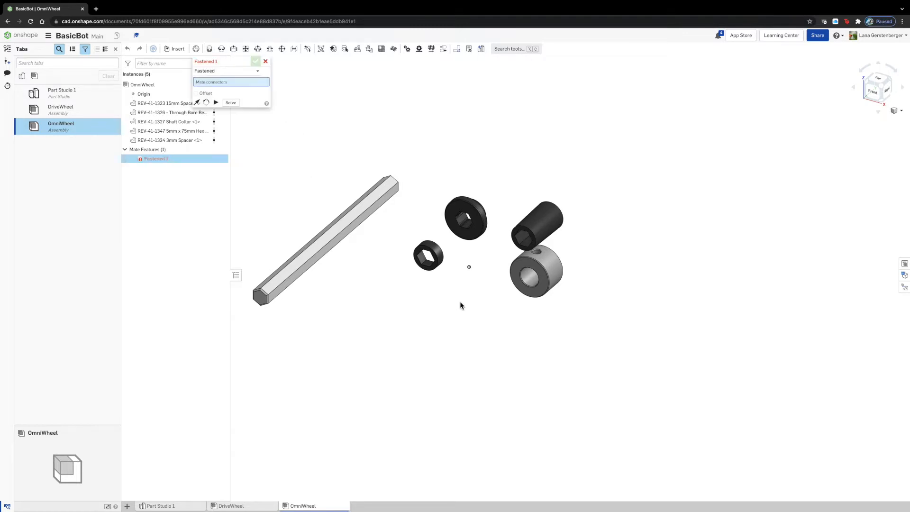
{"action": "left_click", "coordinate": [533, 294]}
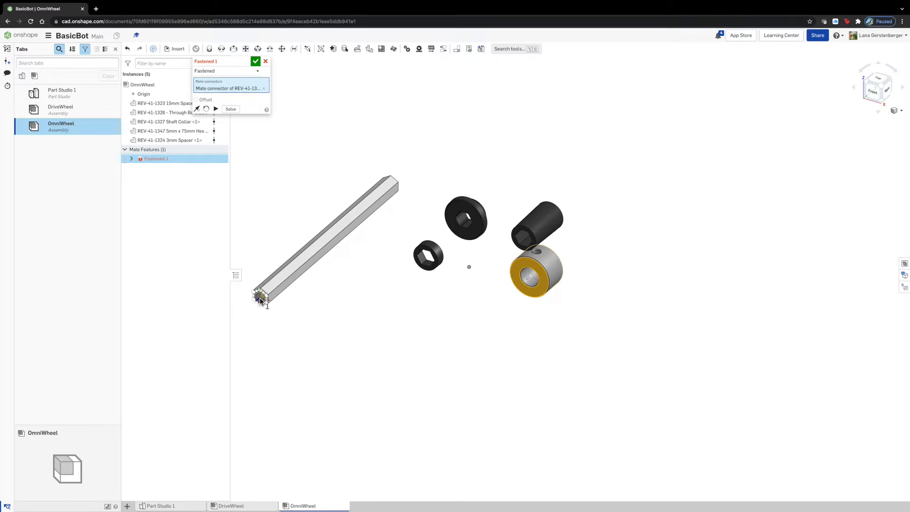
{"action": "left_click", "coordinate": [260, 300]}
{"action": "left_click", "coordinate": [197, 108]}
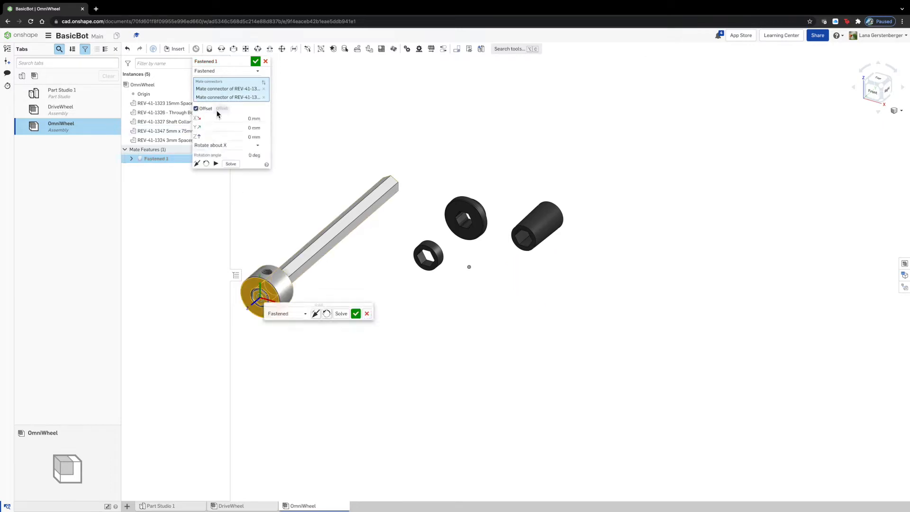
{"action": "left_click", "coordinate": [230, 136]}
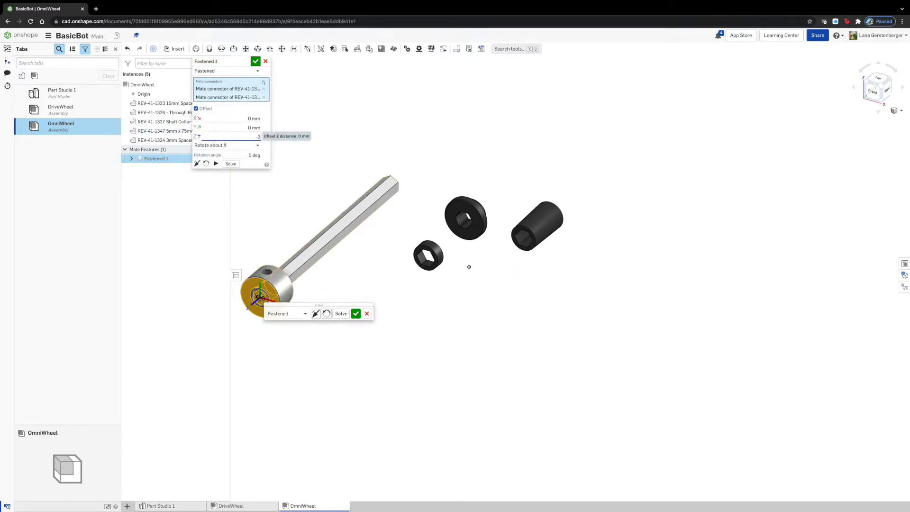
{"action": "key", "text": "Tab"}
{"action": "left_click", "coordinate": [255, 63]}
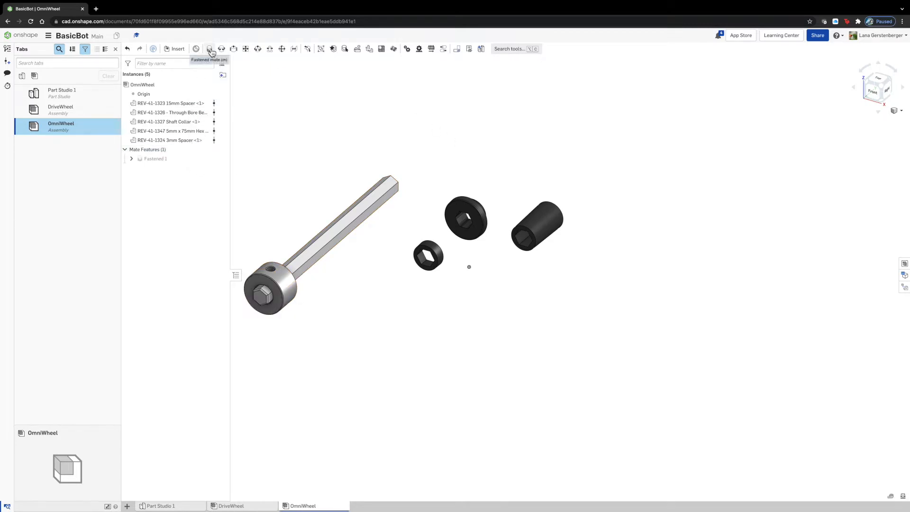
Step: Insert the REV-41-1190 90mm Omni Wheel assembly from the recently opened RevWheelLibrary document beside the loose parts, and finish inserting
{"action": "left_click", "coordinate": [175, 49]}
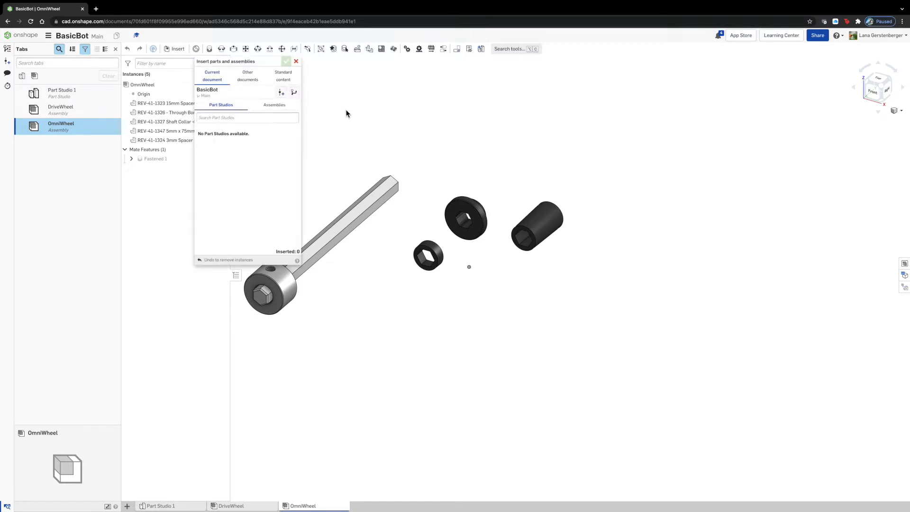
{"action": "left_click", "coordinate": [253, 78]}
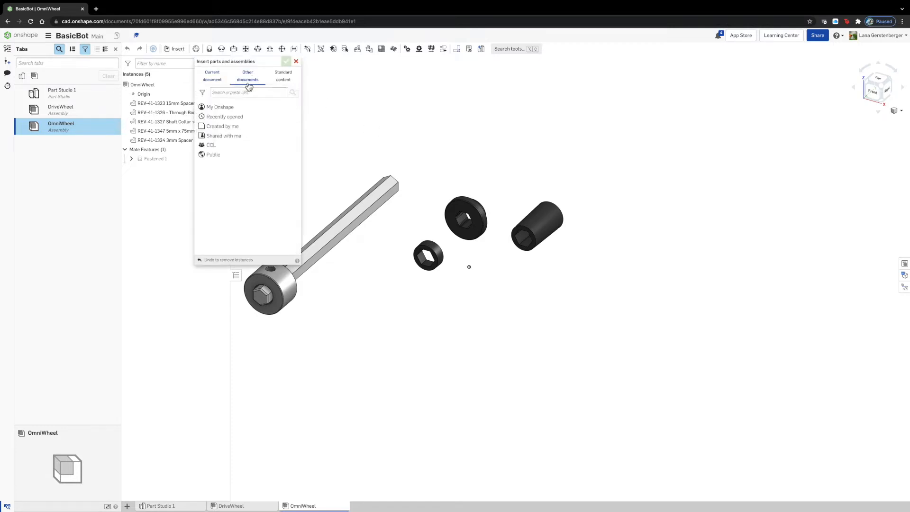
{"action": "left_click", "coordinate": [234, 115]}
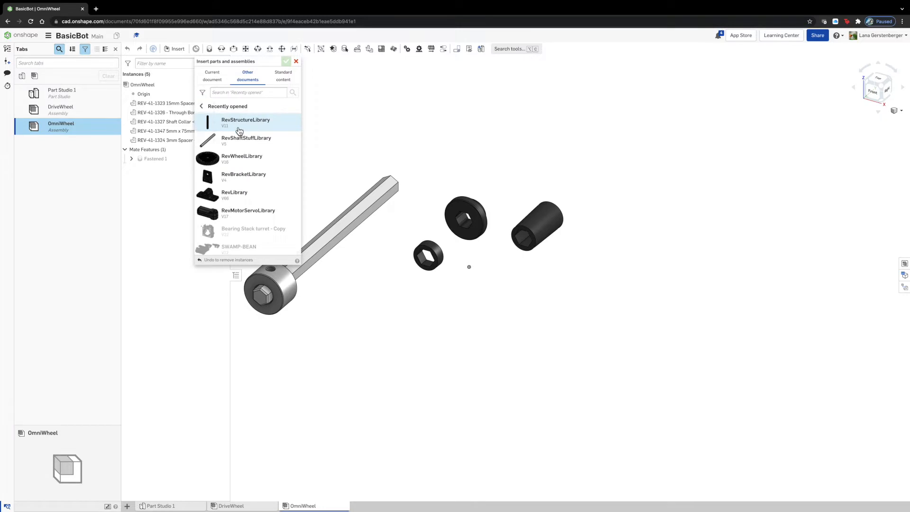
{"action": "left_click", "coordinate": [242, 158]}
{"action": "left_click", "coordinate": [277, 105]}
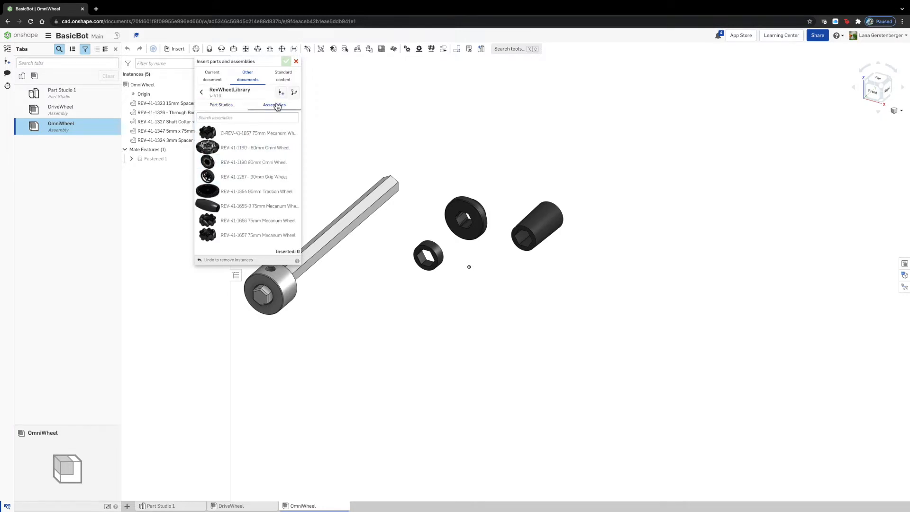
{"action": "left_click", "coordinate": [250, 149]}
{"action": "left_click", "coordinate": [750, 259]}
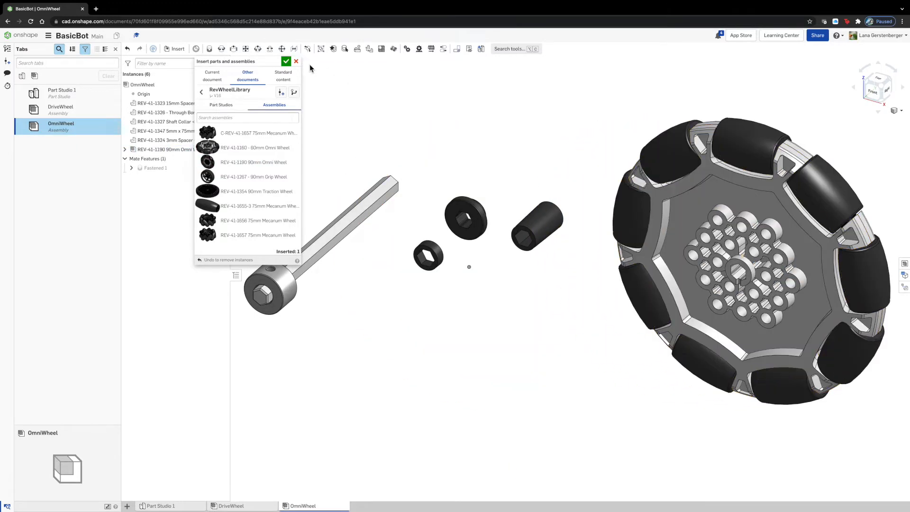
{"action": "left_click", "coordinate": [286, 61]}
Step: Fasten the omni wheel's hub center to the inner face of the shaft collar so the hex shaft passes through the wheel
{"action": "left_click", "coordinate": [209, 50]}
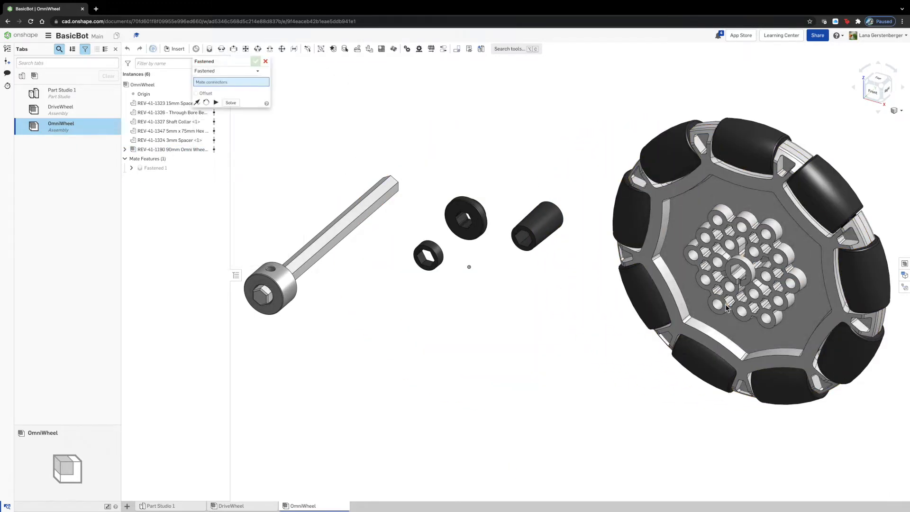
{"action": "scroll", "coordinate": [748, 268], "scroll_direction": "up", "scroll_amount": 5}
{"action": "scroll", "coordinate": [749, 269], "scroll_direction": "up", "scroll_amount": 5}
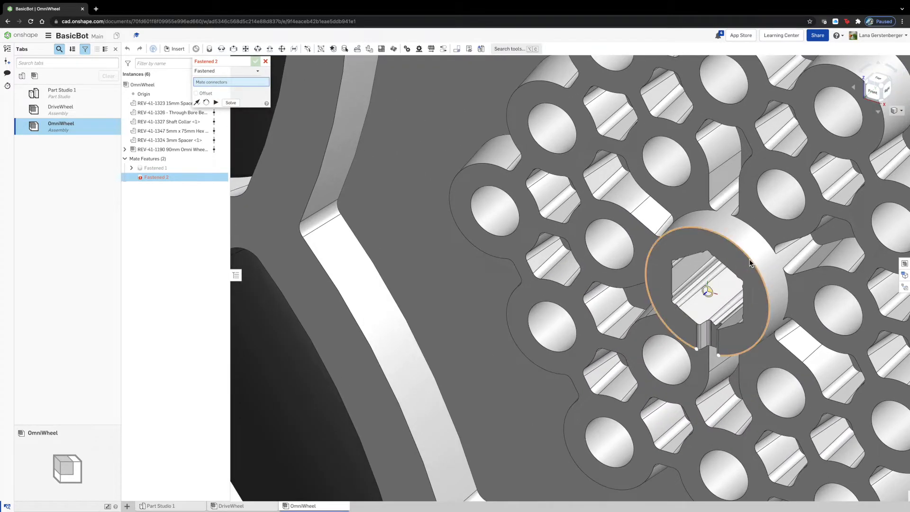
{"action": "left_click", "coordinate": [750, 263]}
{"action": "scroll", "coordinate": [749, 264], "scroll_direction": "down", "scroll_amount": 10}
{"action": "right_click_drag", "start_coordinate": [422, 315], "coordinate": [594, 333]}
{"action": "left_click", "coordinate": [869, 136]}
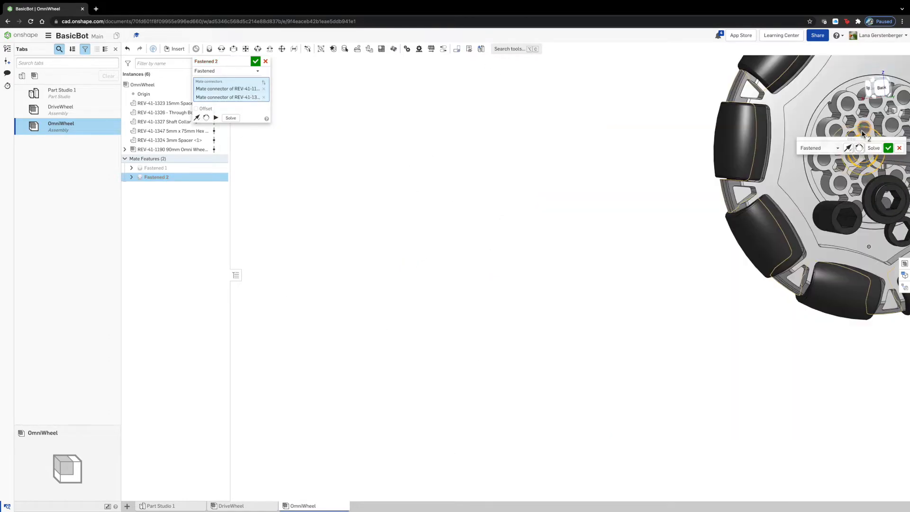
{"action": "scroll", "coordinate": [292, 393], "scroll_direction": "down", "scroll_amount": 5}
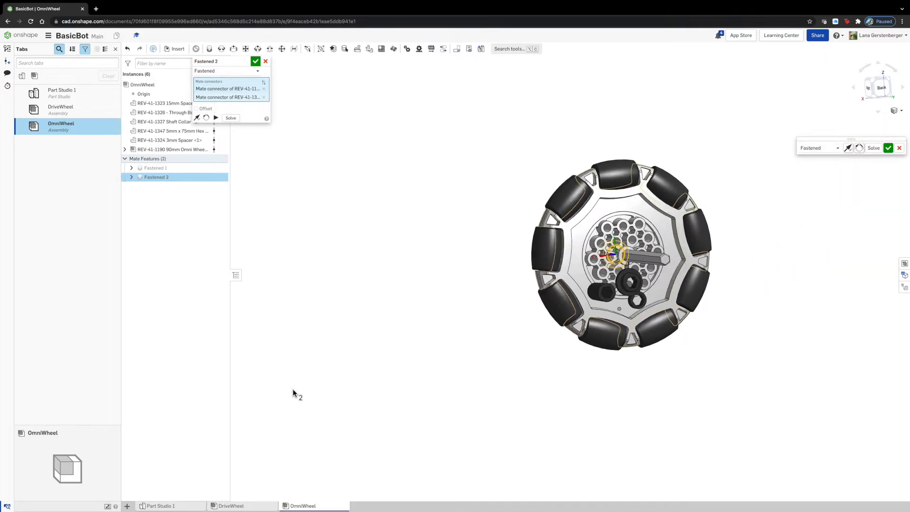
{"action": "right_click_drag", "start_coordinate": [687, 298], "coordinate": [566, 404]}
{"action": "scroll", "coordinate": [655, 260], "scroll_direction": "up", "scroll_amount": 5}
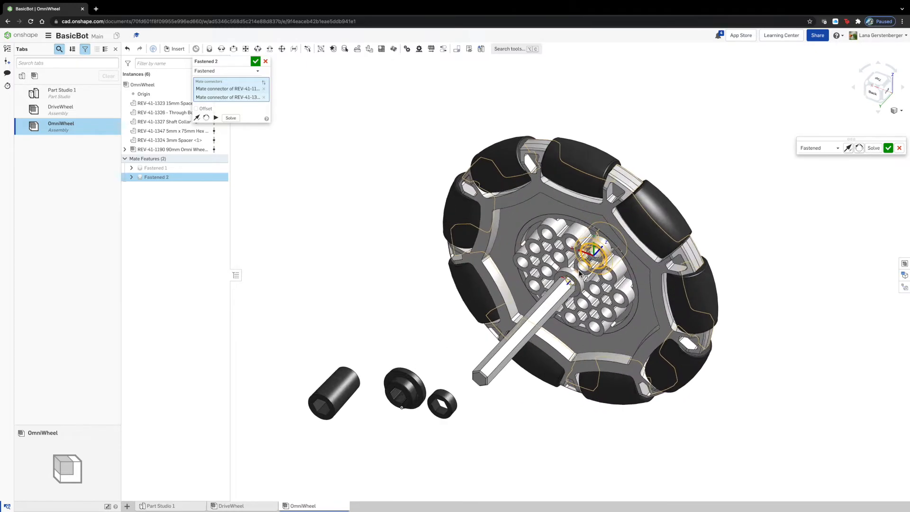
{"action": "left_click", "coordinate": [256, 61]}
Step: Fasten the 3mm spacer to the omni wheel's hub face, flipping the primary axis and reorienting it so it sits outside the hub
{"action": "right_click_drag", "start_coordinate": [417, 320], "coordinate": [393, 334]}
{"action": "scroll", "coordinate": [393, 332], "scroll_direction": "down", "scroll_amount": 5}
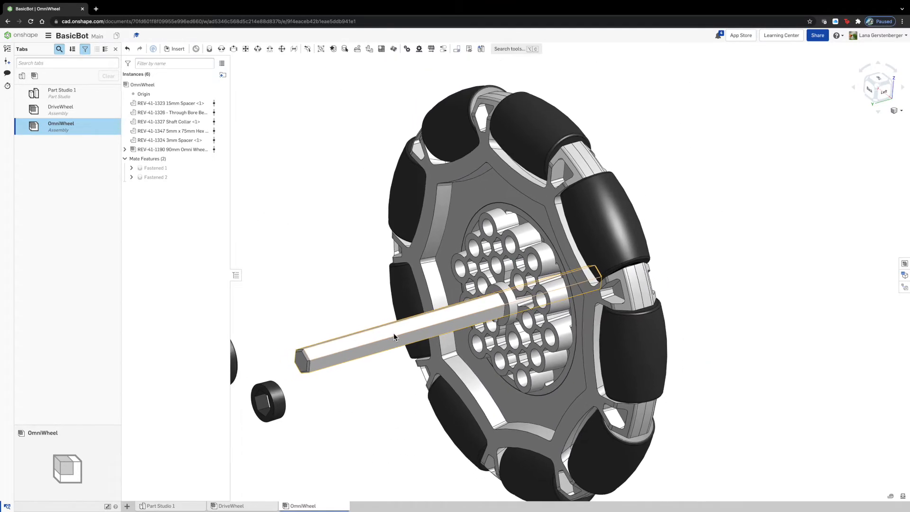
{"action": "scroll", "coordinate": [394, 333], "scroll_direction": "up", "scroll_amount": 1}
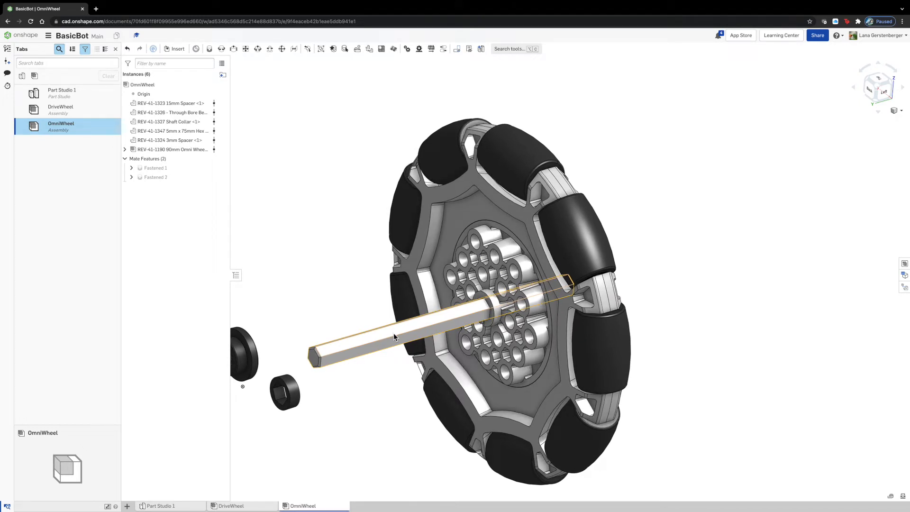
{"action": "left_click", "coordinate": [209, 49]}
{"action": "left_click", "coordinate": [277, 382]}
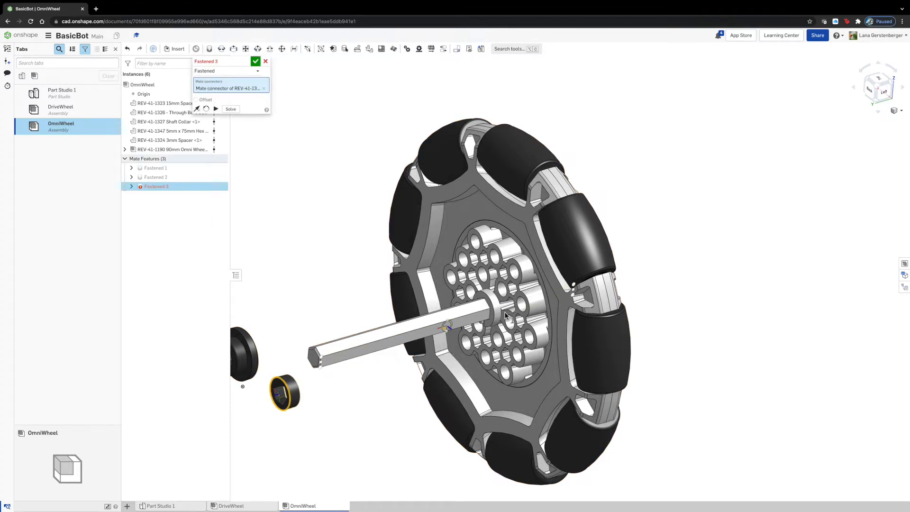
{"action": "scroll", "coordinate": [488, 297], "scroll_direction": "up", "scroll_amount": 5}
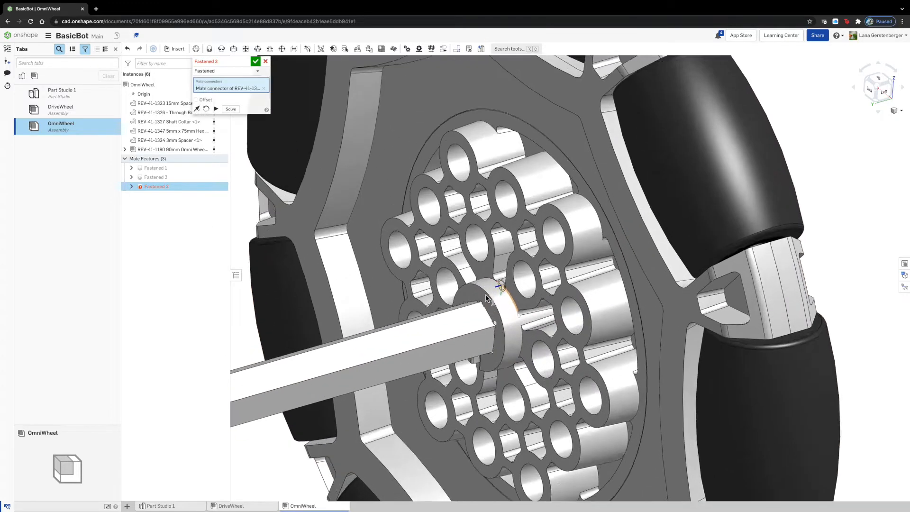
{"action": "left_click", "coordinate": [480, 287]}
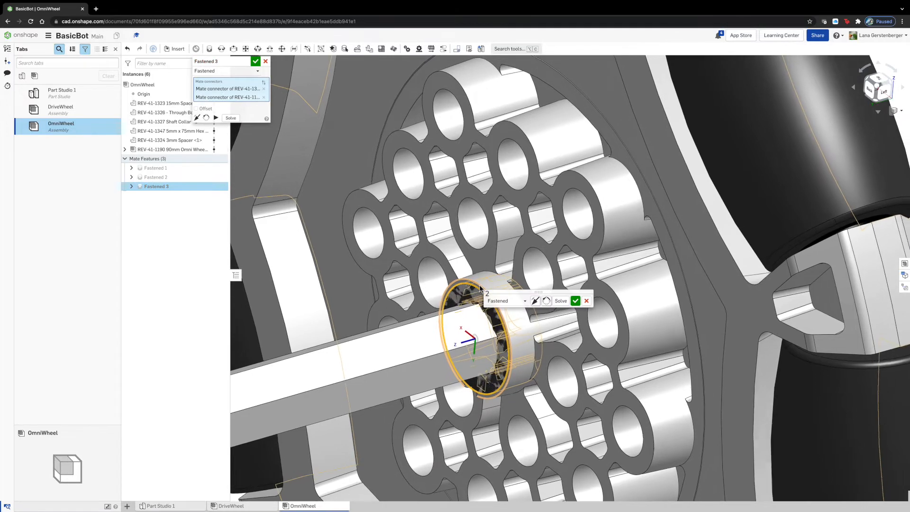
{"action": "left_click", "coordinate": [535, 300]}
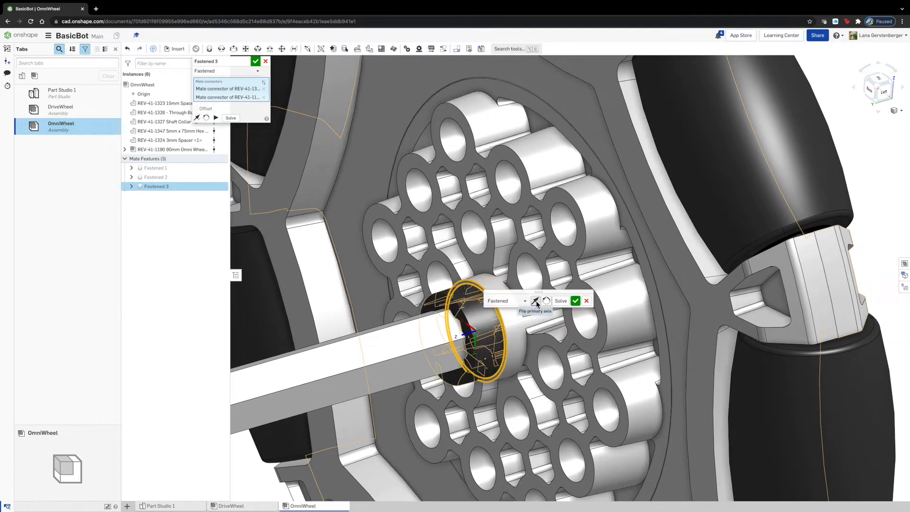
{"action": "left_click", "coordinate": [546, 300]}
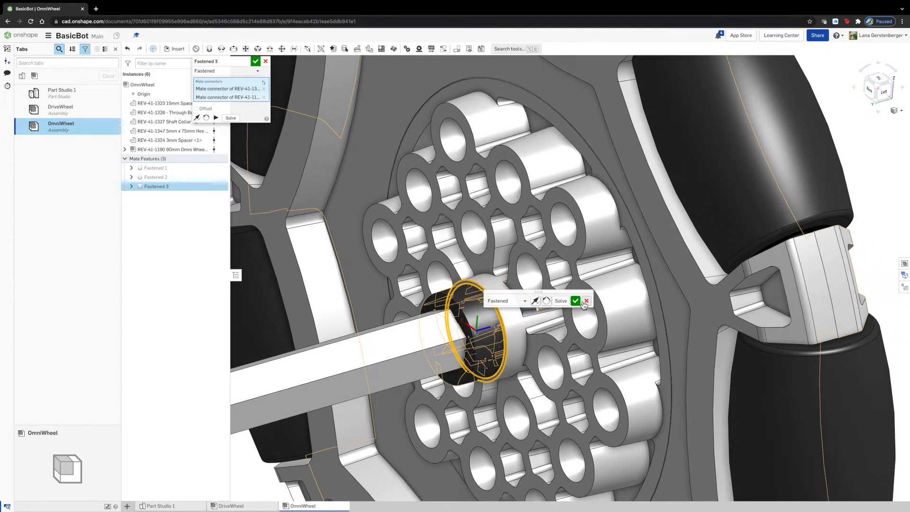
{"action": "left_click", "coordinate": [575, 301]}
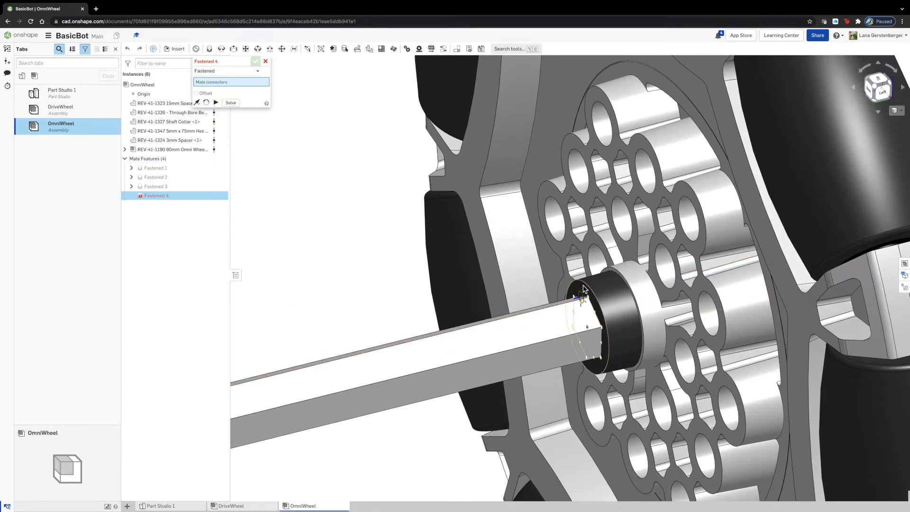
Step: Fasten the through bore bearing's flange face to the outer face of the 3mm spacer, aligning it on the hex shaft
{"action": "scroll", "coordinate": [587, 287], "scroll_direction": "up", "scroll_amount": 3}
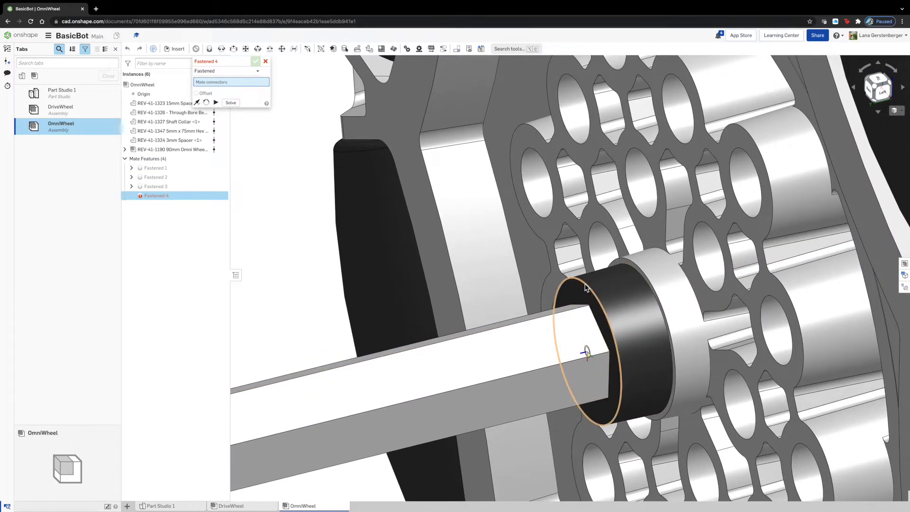
{"action": "left_click", "coordinate": [585, 287]}
{"action": "scroll", "coordinate": [587, 291], "scroll_direction": "down", "scroll_amount": 10}
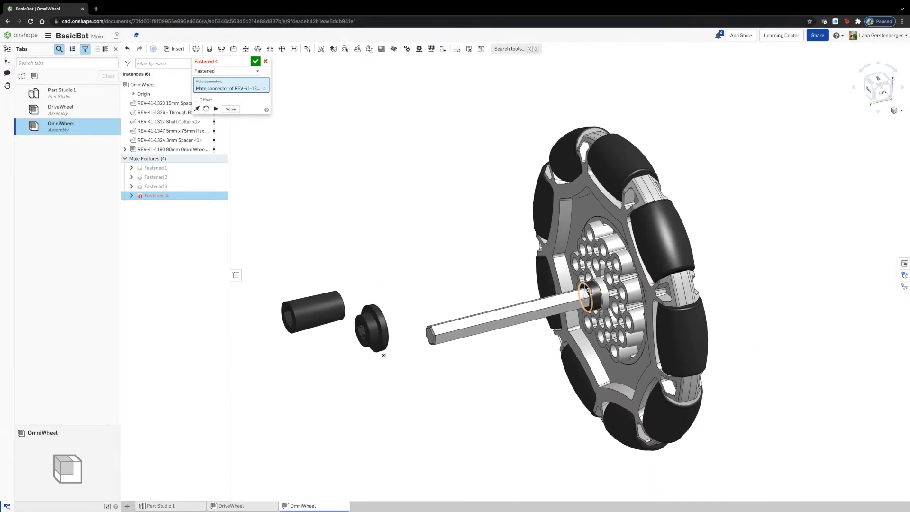
{"action": "right_click_drag", "start_coordinate": [446, 425], "coordinate": [419, 423]}
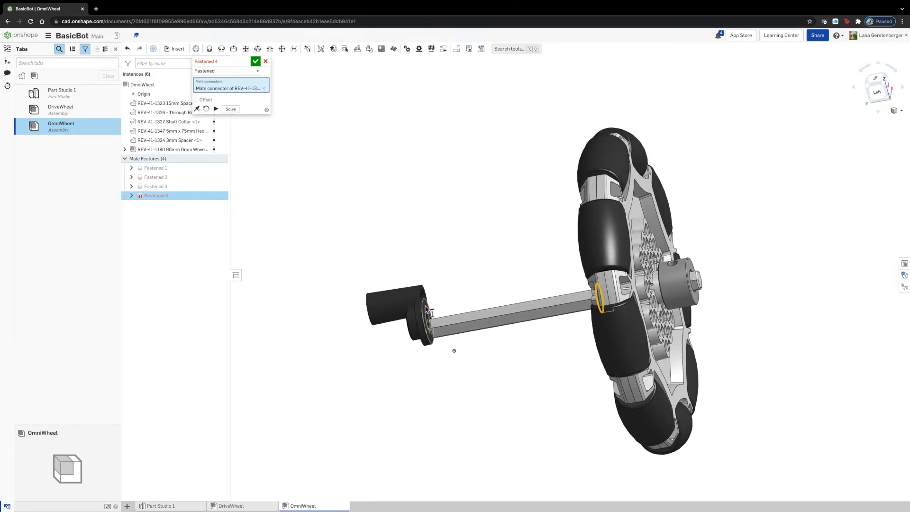
{"action": "scroll", "coordinate": [426, 308], "scroll_direction": "up", "scroll_amount": 5}
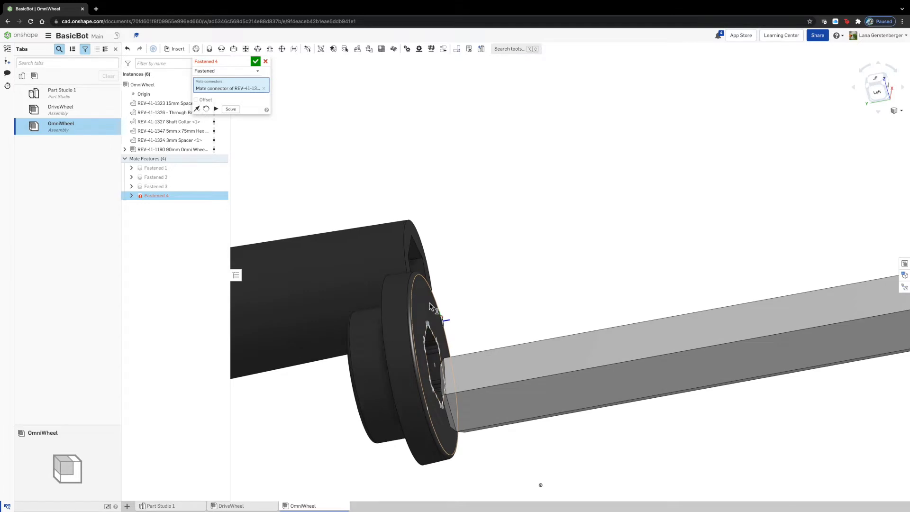
{"action": "left_click", "coordinate": [435, 370]}
{"action": "right_click_drag", "start_coordinate": [506, 171], "coordinate": [529, 179]}
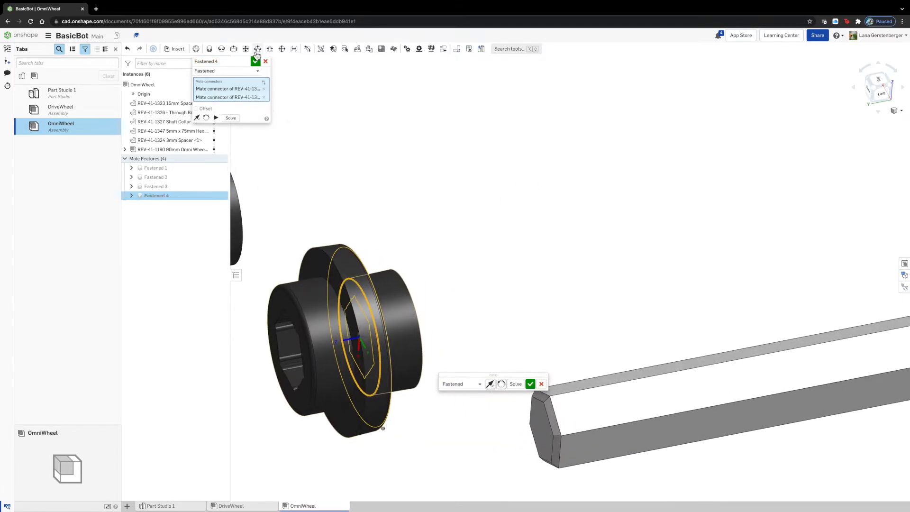
{"action": "scroll", "coordinate": [477, 246], "scroll_direction": "down", "scroll_amount": 5}
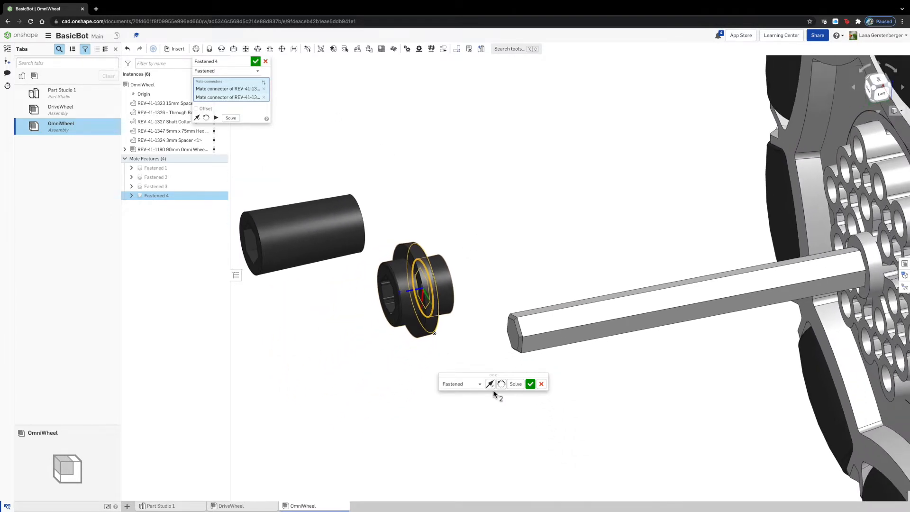
{"action": "left_click", "coordinate": [515, 384]}
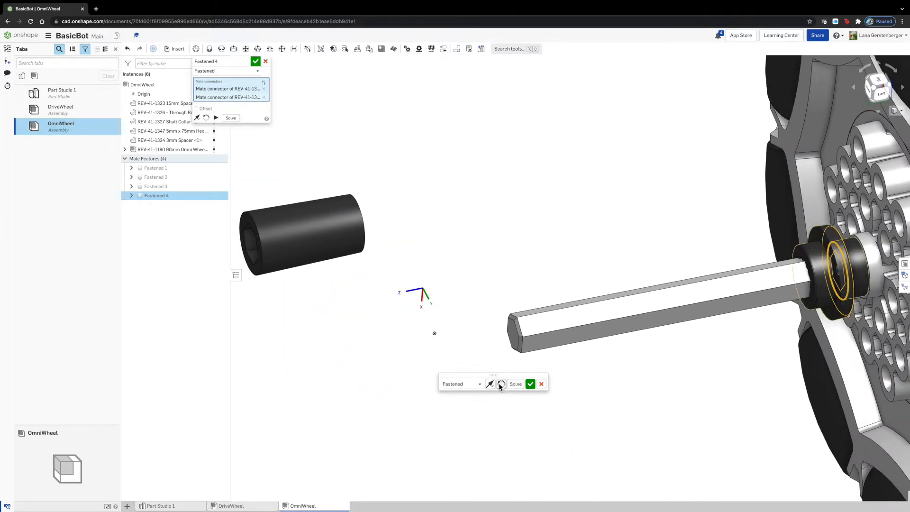
{"action": "left_click", "coordinate": [517, 388]}
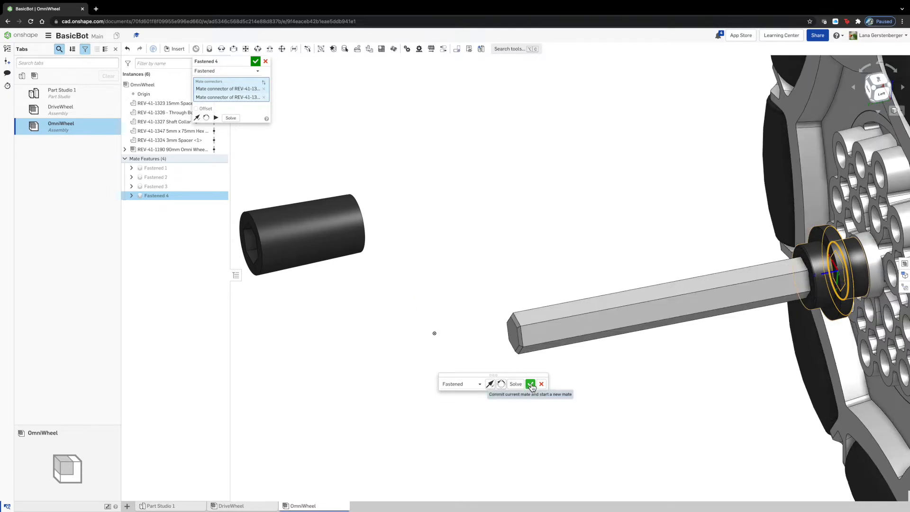
{"action": "left_click", "coordinate": [531, 385]}
Step: Fasten the 15mm spacer's end face to the bearing's outer face, flipping the primary axis so it extends along the shaft, and end mating
{"action": "right_click_drag", "start_coordinate": [531, 386], "coordinate": [519, 312]}
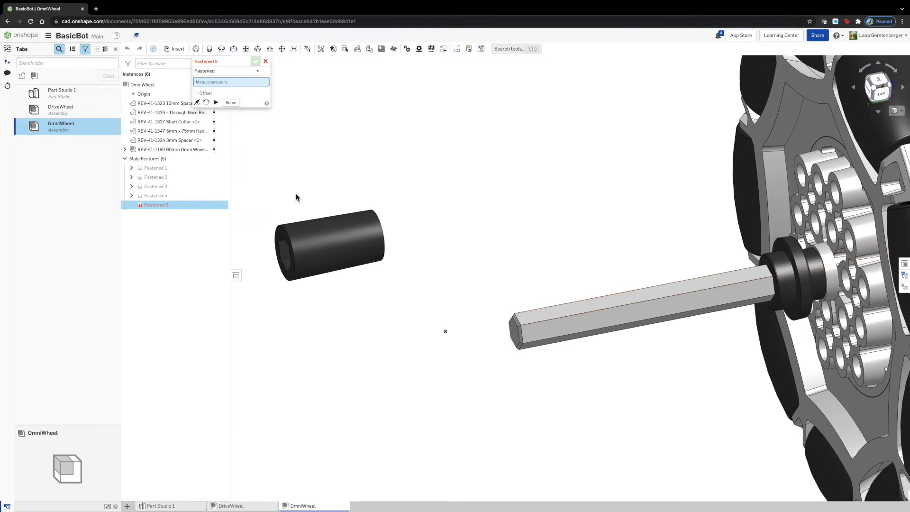
{"action": "left_click", "coordinate": [285, 227]}
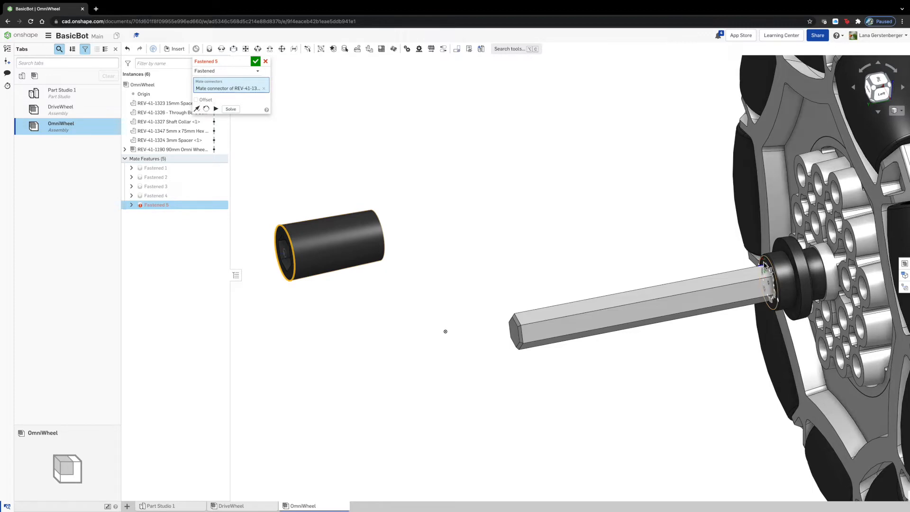
{"action": "left_click", "coordinate": [768, 285]}
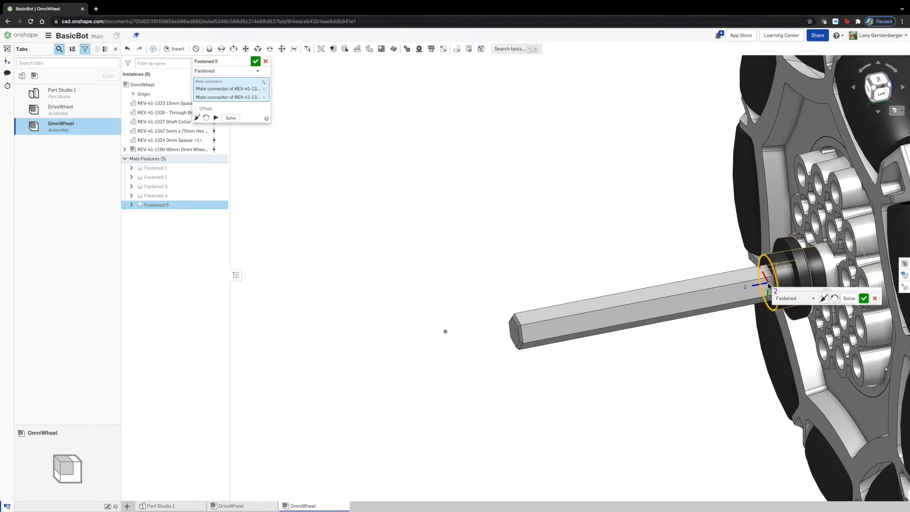
{"action": "left_click", "coordinate": [824, 299]}
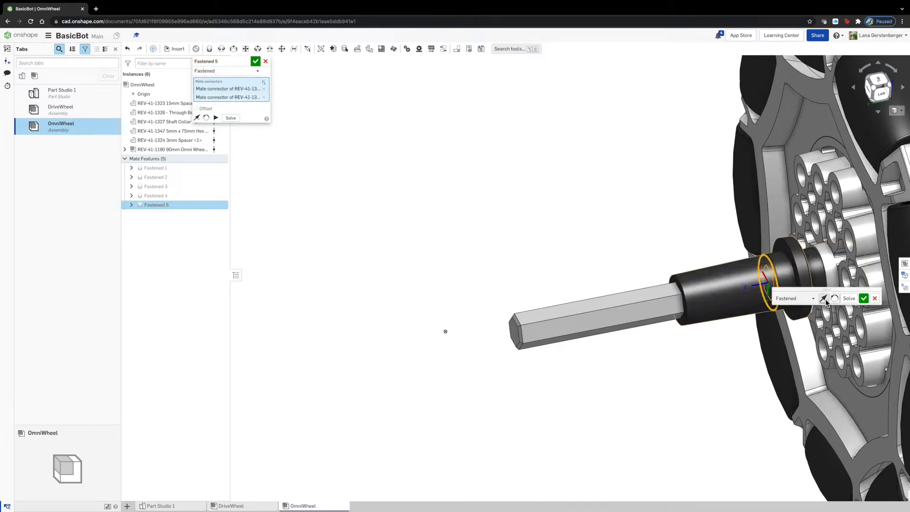
{"action": "left_click", "coordinate": [863, 298]}
{"action": "scroll", "coordinate": [689, 383], "scroll_direction": "down", "scroll_amount": 5}
{"action": "scroll", "coordinate": [373, 260], "scroll_direction": "down", "scroll_amount": 3}
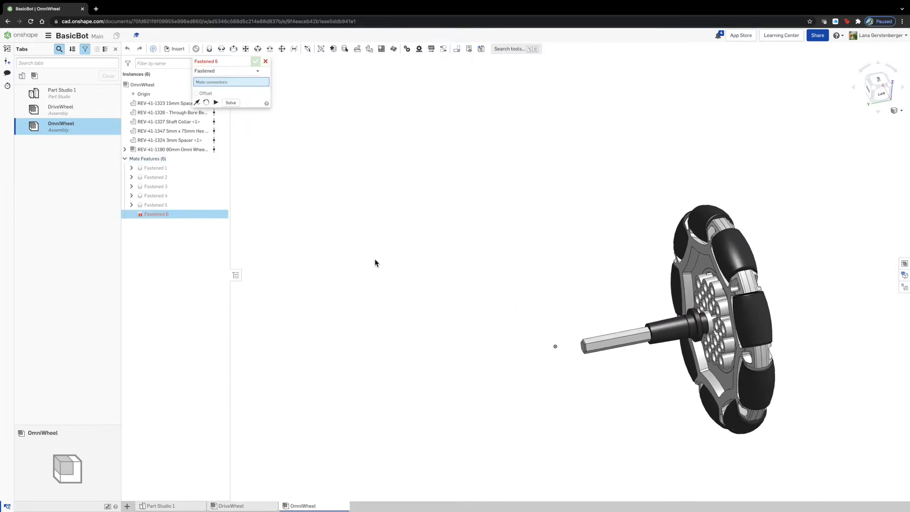
{"action": "scroll", "coordinate": [761, 400], "scroll_direction": "up", "scroll_amount": 5}
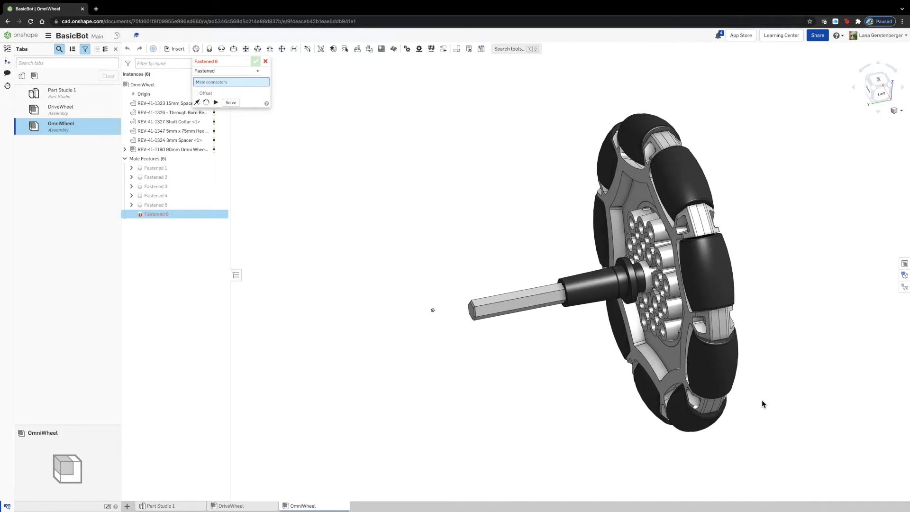
{"action": "left_click", "coordinate": [265, 60]}
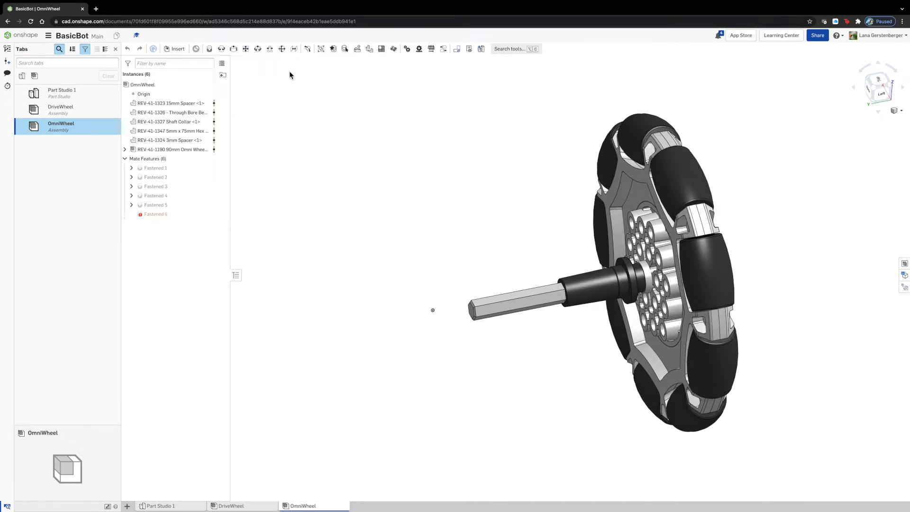
Step: Duplicate the through bore bearing and fasten its small end face to the 15mm spacer's free end, flipping the primary axis so its flange faces outward
{"action": "key", "text": "ctrl+c"}
{"action": "key", "text": "ctrl+v"}
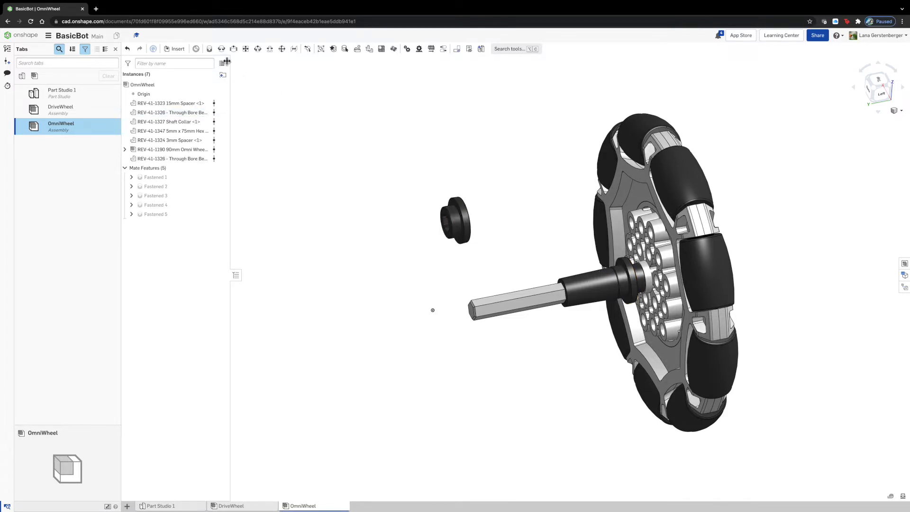
{"action": "key", "text": "m"}
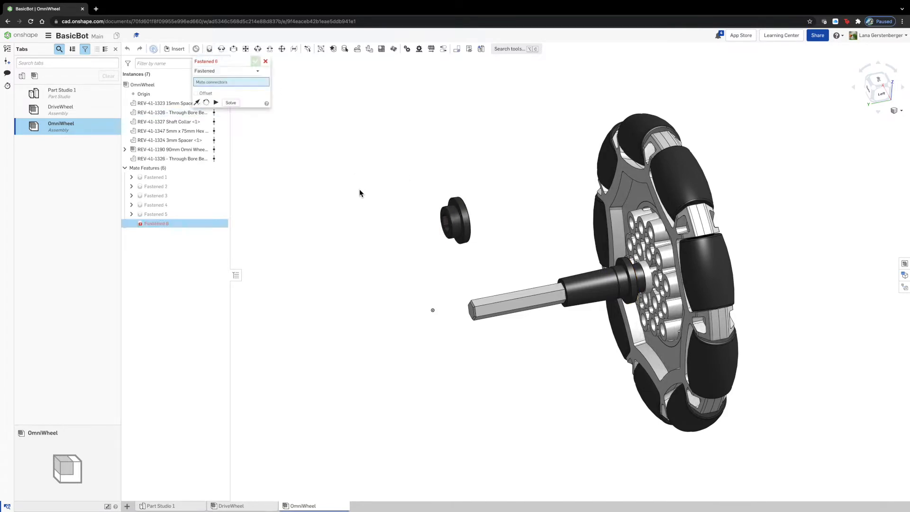
{"action": "scroll", "coordinate": [453, 240], "scroll_direction": "up", "scroll_amount": 5}
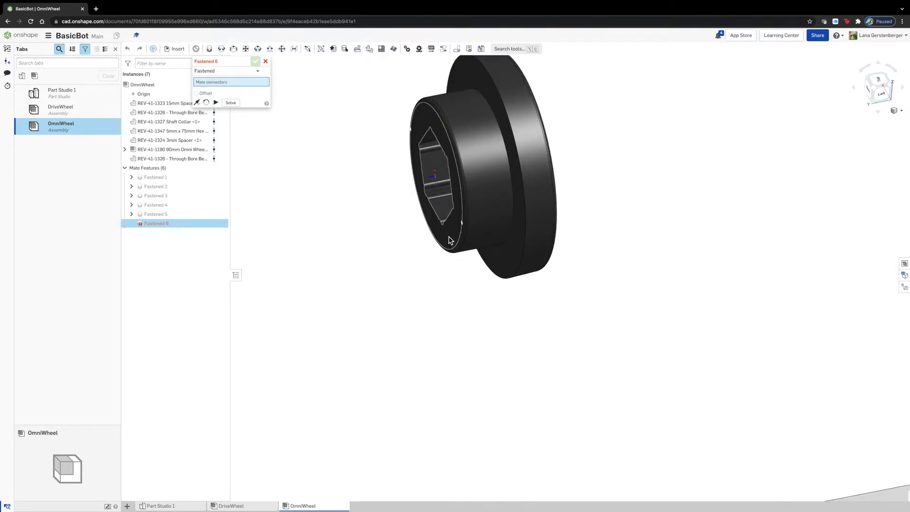
{"action": "left_click", "coordinate": [449, 238]}
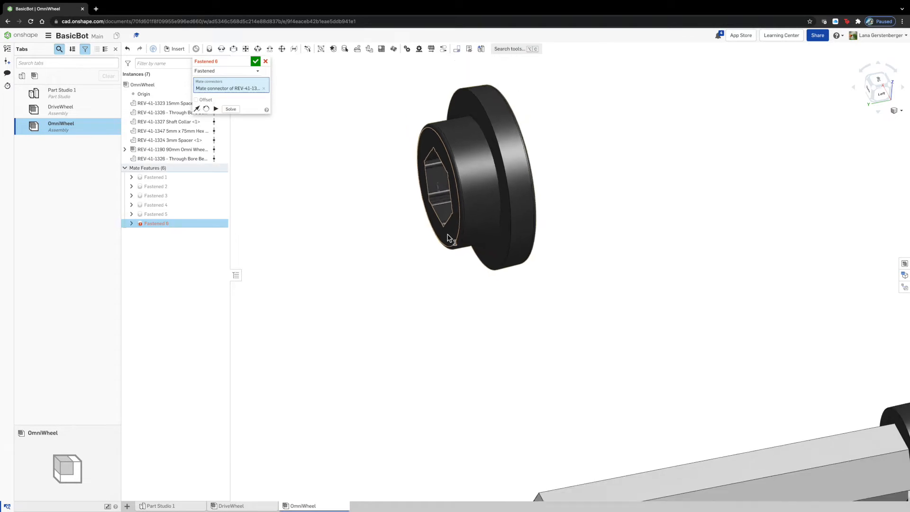
{"action": "scroll", "coordinate": [449, 239], "scroll_direction": "down", "scroll_amount": 5}
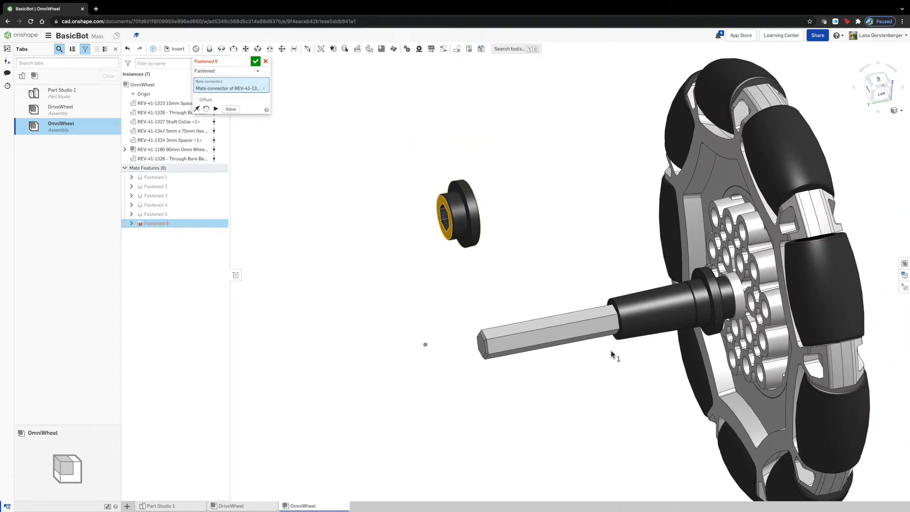
{"action": "scroll", "coordinate": [612, 354], "scroll_direction": "up", "scroll_amount": 5}
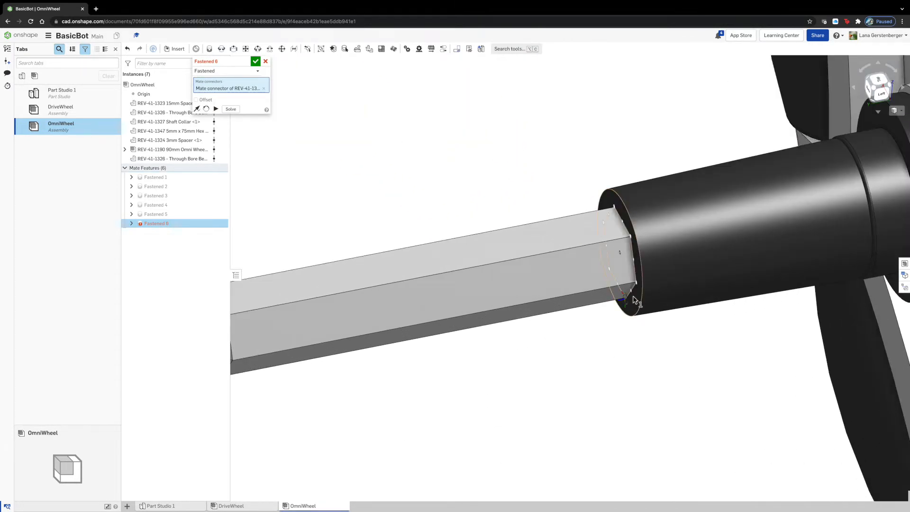
{"action": "left_click", "coordinate": [622, 257]}
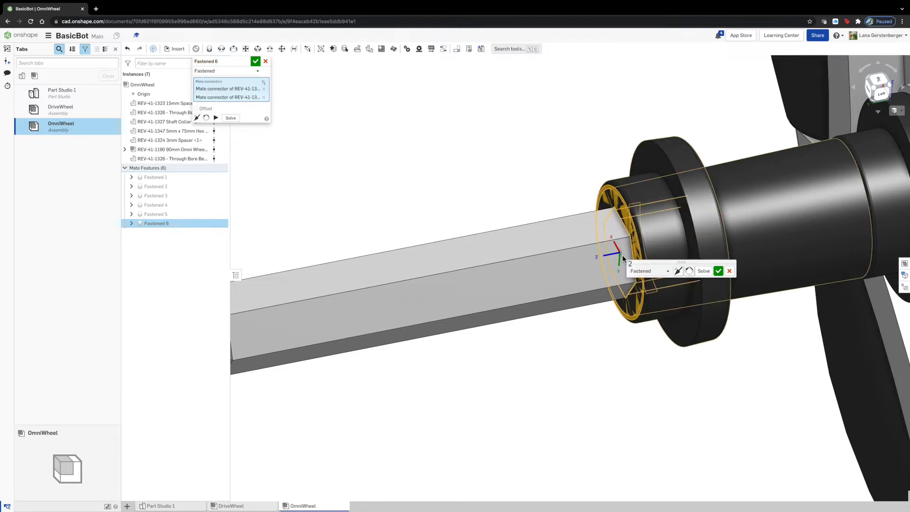
{"action": "left_click", "coordinate": [677, 271]}
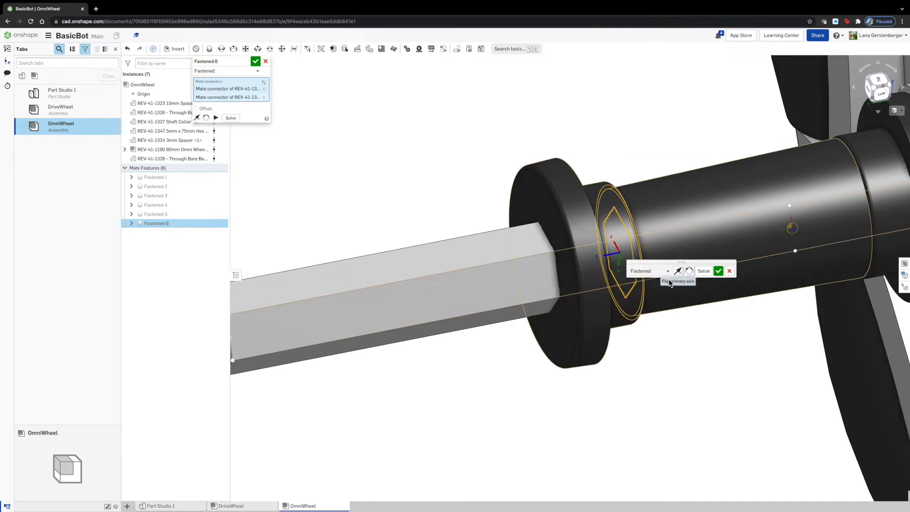
{"action": "right_click_drag", "start_coordinate": [537, 442], "coordinate": [560, 431]}
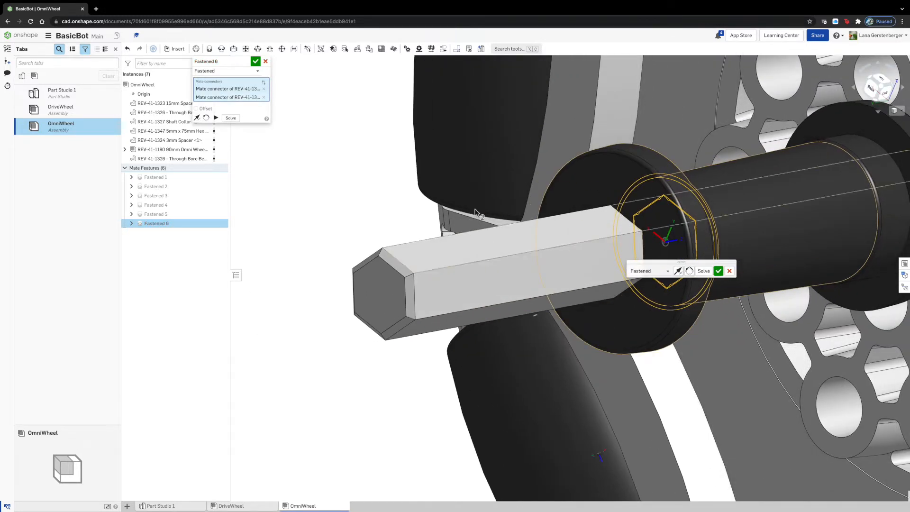
{"action": "left_click", "coordinate": [258, 61]}
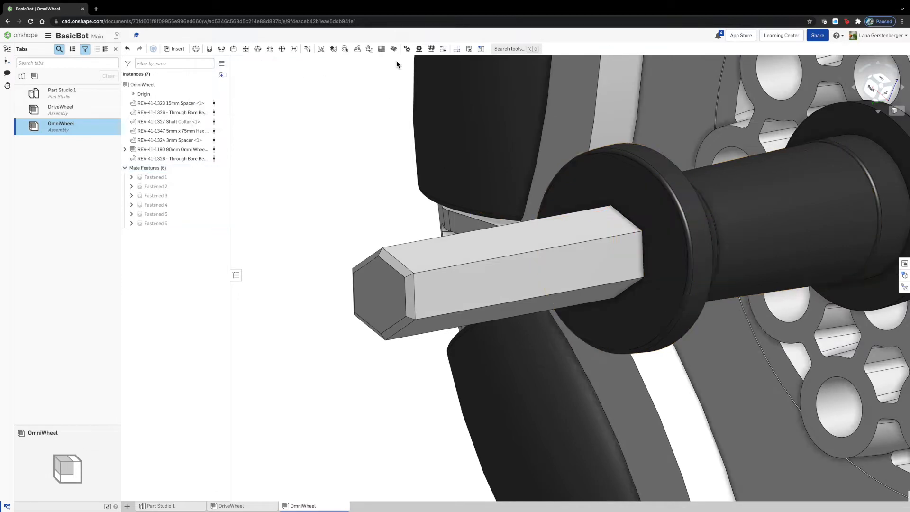
Step: Copy the shaft collar behind the omni wheel and paste a second one beside the free end of the hex shaft
{"action": "left_click", "coordinate": [874, 87]}
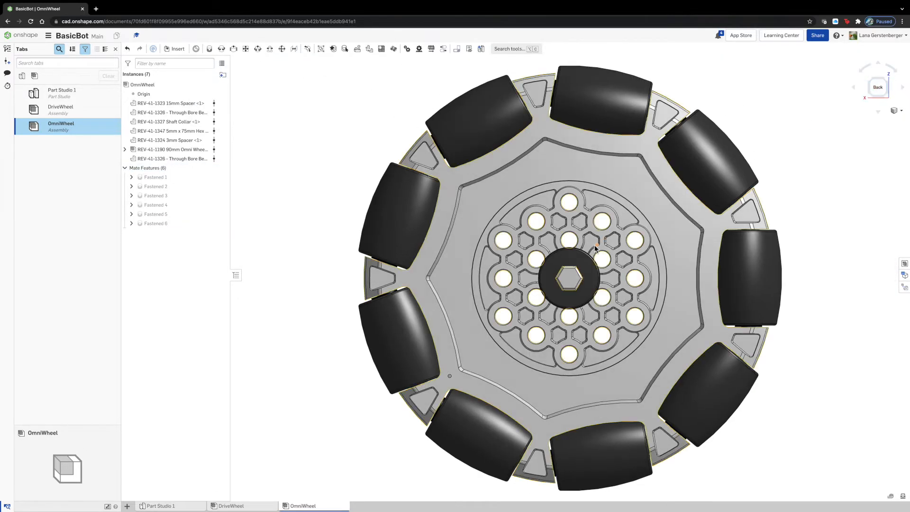
{"action": "scroll", "coordinate": [571, 282], "scroll_direction": "up", "scroll_amount": 10}
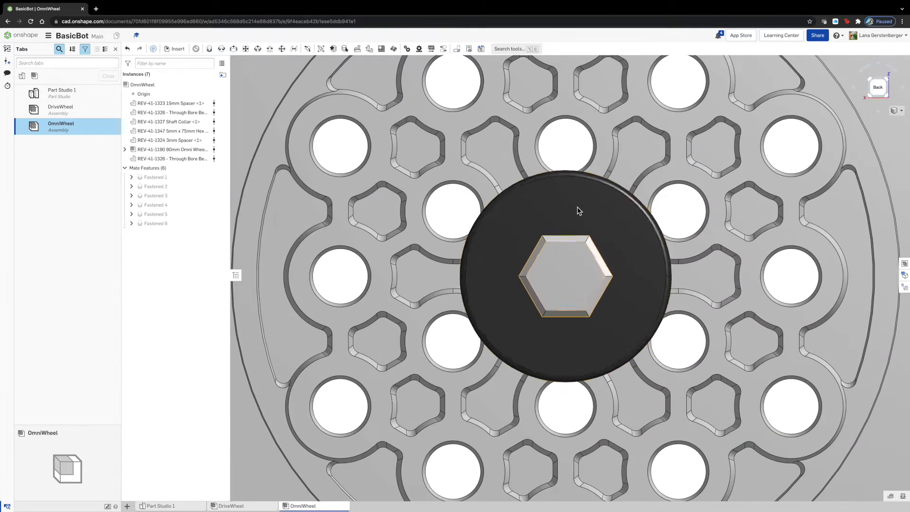
{"action": "scroll", "coordinate": [510, 284], "scroll_direction": "down", "scroll_amount": 10}
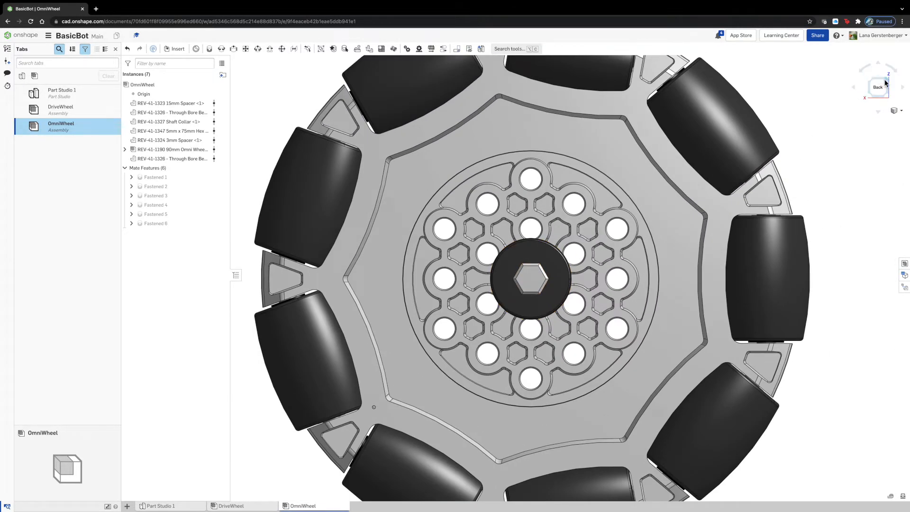
{"action": "left_click", "coordinate": [884, 83]}
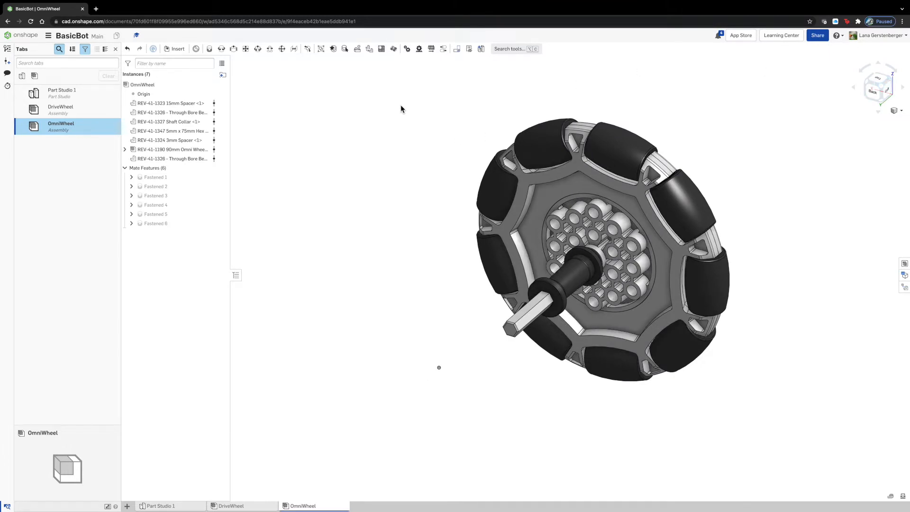
{"action": "right_click_drag", "start_coordinate": [715, 464], "coordinate": [676, 459]}
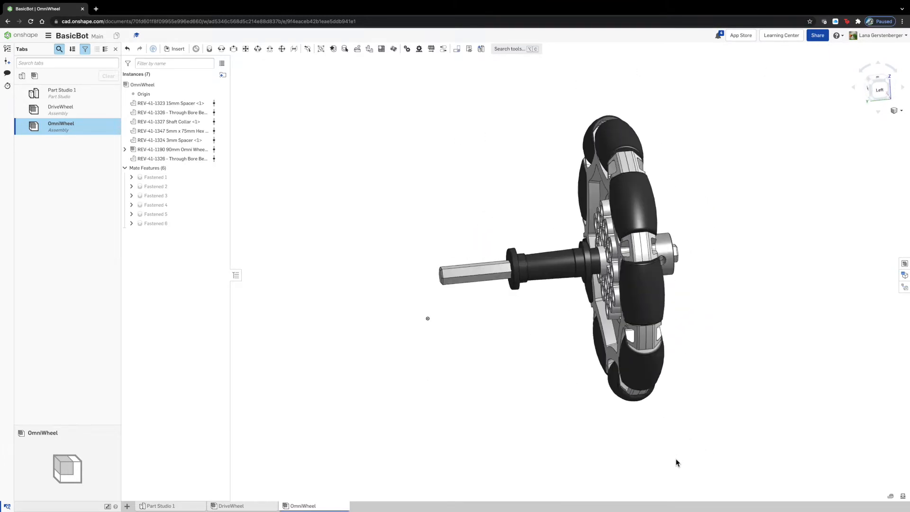
{"action": "left_click", "coordinate": [668, 251]}
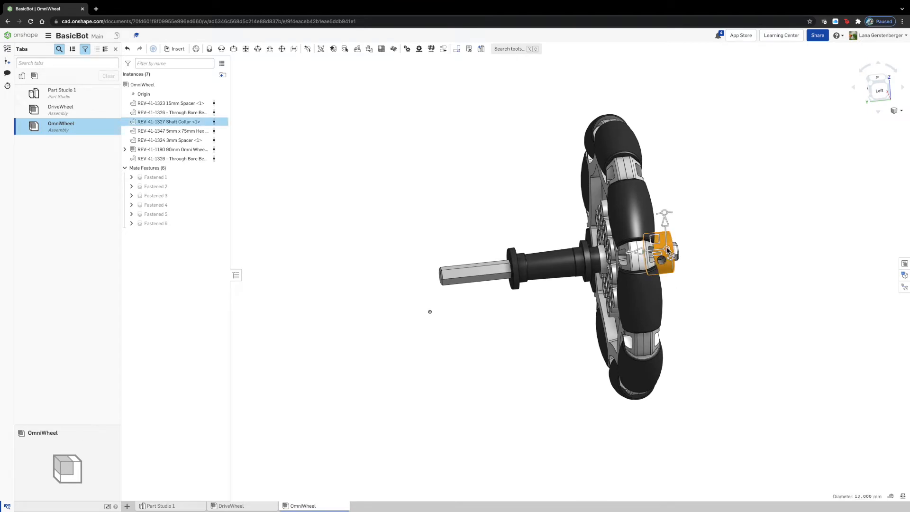
{"action": "left_click", "coordinate": [367, 279]}
{"action": "key", "text": "ctrl+v"}
{"action": "left_click", "coordinate": [366, 278]}
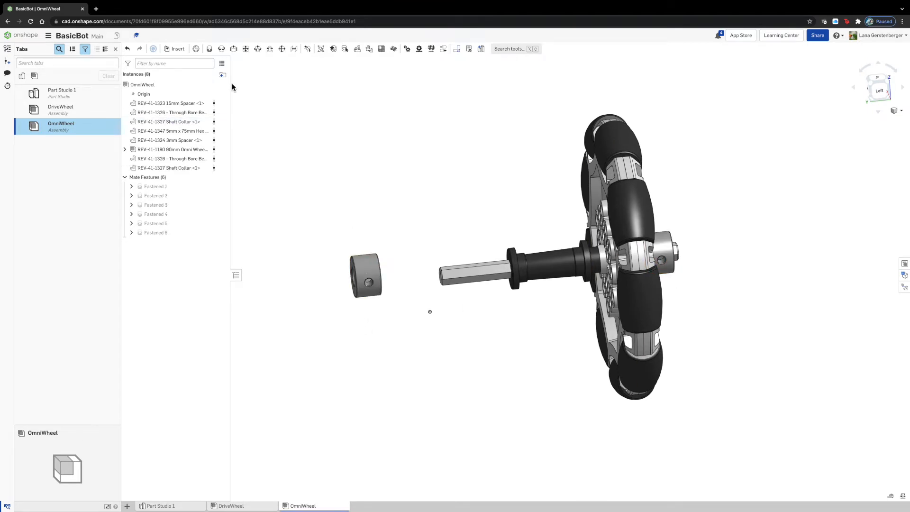
Step: Fasten the second shaft collar's end face to the outer bearing's flange face, flipping the primary axis so the collar sits outside the bearing
{"action": "left_click", "coordinate": [210, 50]}
{"action": "right_click_drag", "start_coordinate": [360, 358], "coordinate": [389, 368]}
{"action": "left_click", "coordinate": [325, 297]}
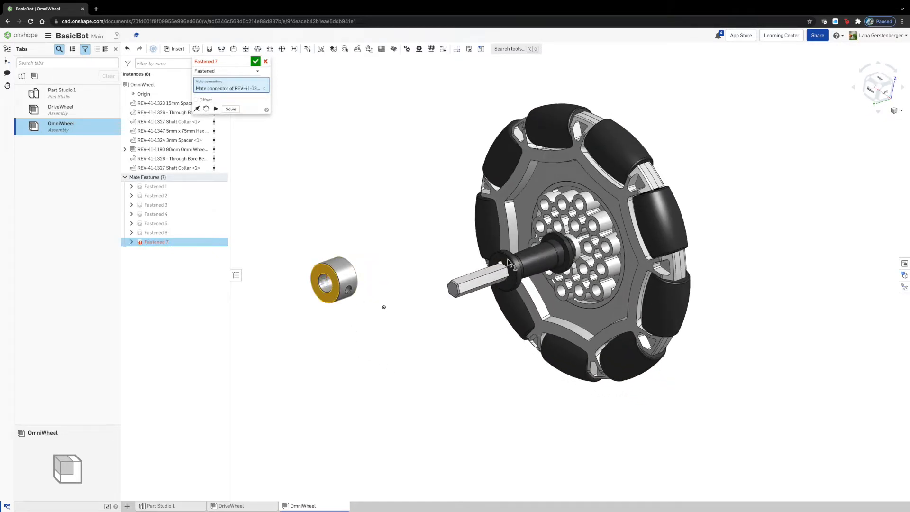
{"action": "scroll", "coordinate": [508, 262], "scroll_direction": "down", "scroll_amount": 5}
{"action": "scroll", "coordinate": [498, 256], "scroll_direction": "down", "scroll_amount": 5}
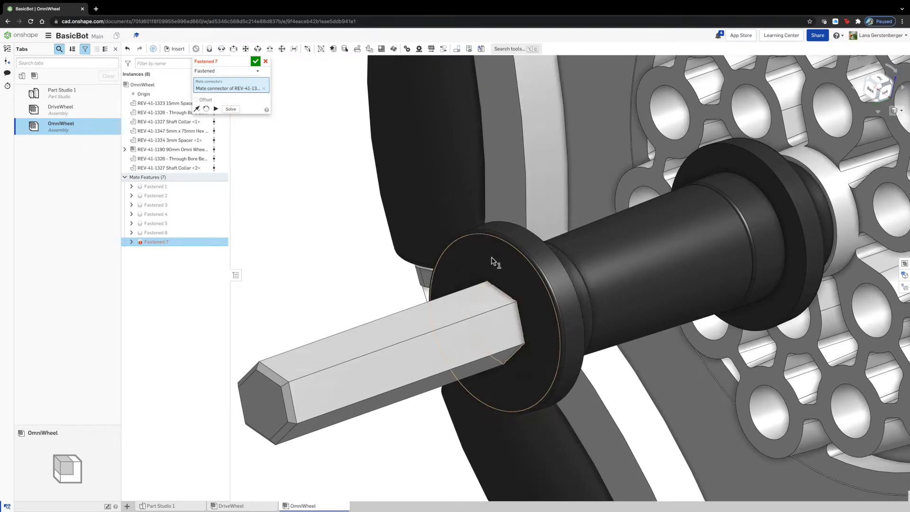
{"action": "left_click", "coordinate": [494, 323]}
{"action": "left_click", "coordinate": [546, 274]}
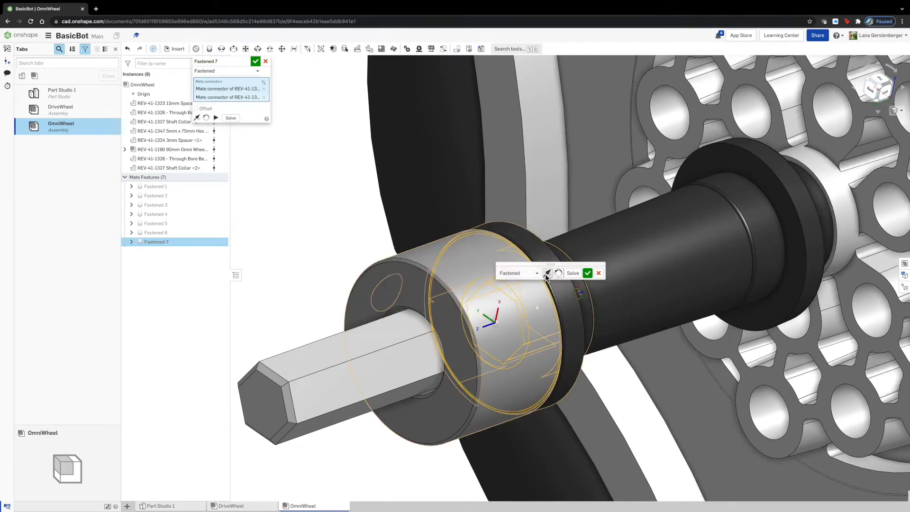
{"action": "left_click", "coordinate": [255, 62]}
Step: Insert two Preloaded Motion Bracket assemblies from RevBracketLibrary, placing one above and one below the free end of the hex shaft
{"action": "scroll", "coordinate": [309, 172], "scroll_direction": "up", "scroll_amount": 3}
{"action": "scroll", "coordinate": [308, 171], "scroll_direction": "up", "scroll_amount": 3}
{"action": "scroll", "coordinate": [370, 405], "scroll_direction": "up", "scroll_amount": 3}
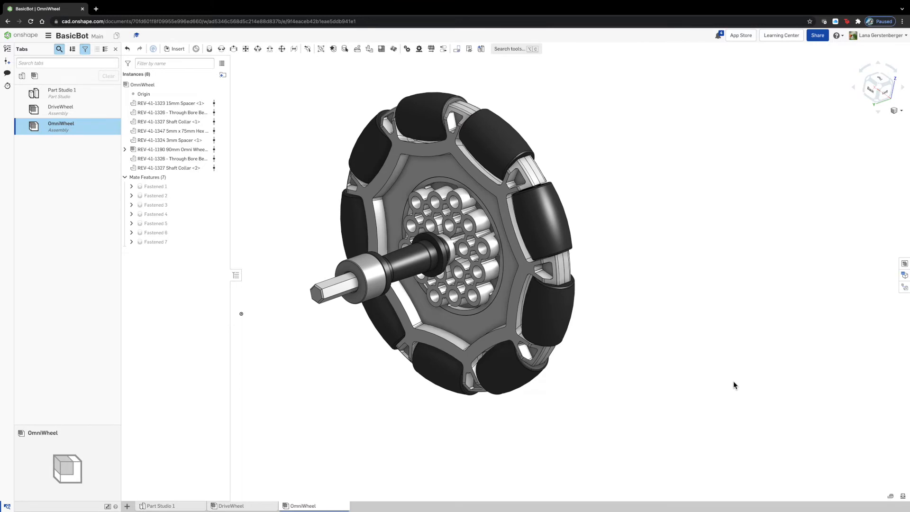
{"action": "scroll", "coordinate": [763, 387], "scroll_direction": "up", "scroll_amount": 4}
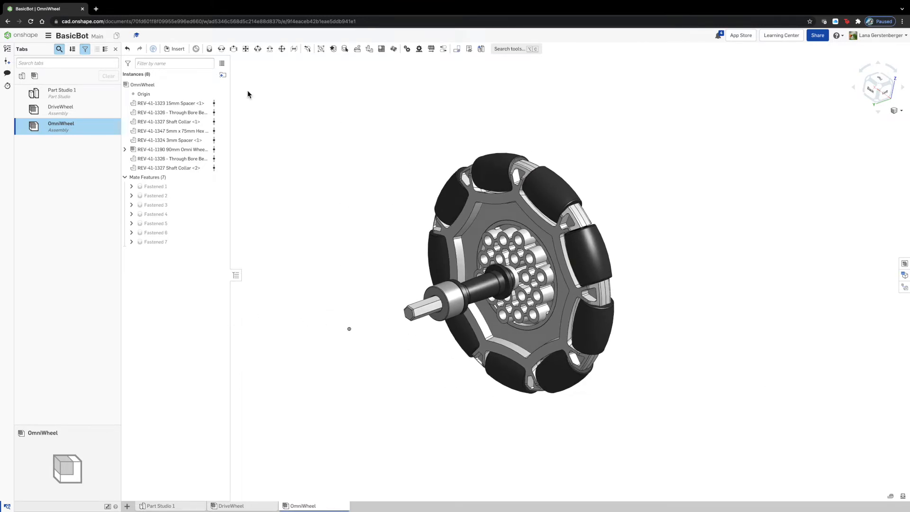
{"action": "left_click", "coordinate": [175, 49]}
{"action": "left_click", "coordinate": [249, 79]}
{"action": "left_click", "coordinate": [242, 116]}
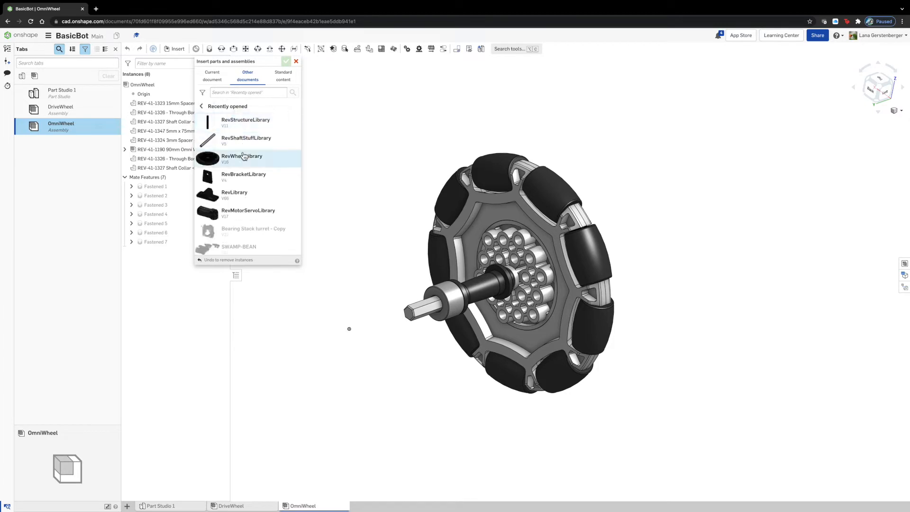
{"action": "left_click", "coordinate": [245, 176]}
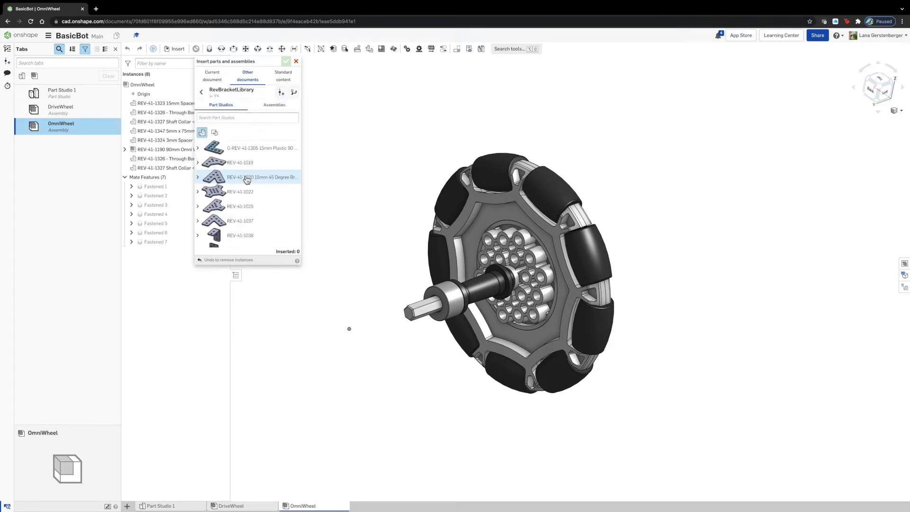
{"action": "left_click", "coordinate": [275, 104]}
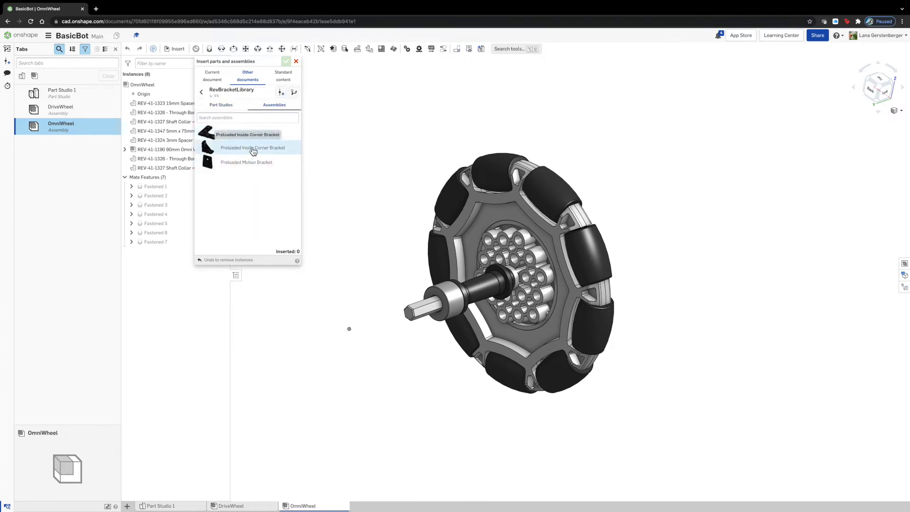
{"action": "left_click", "coordinate": [246, 162]}
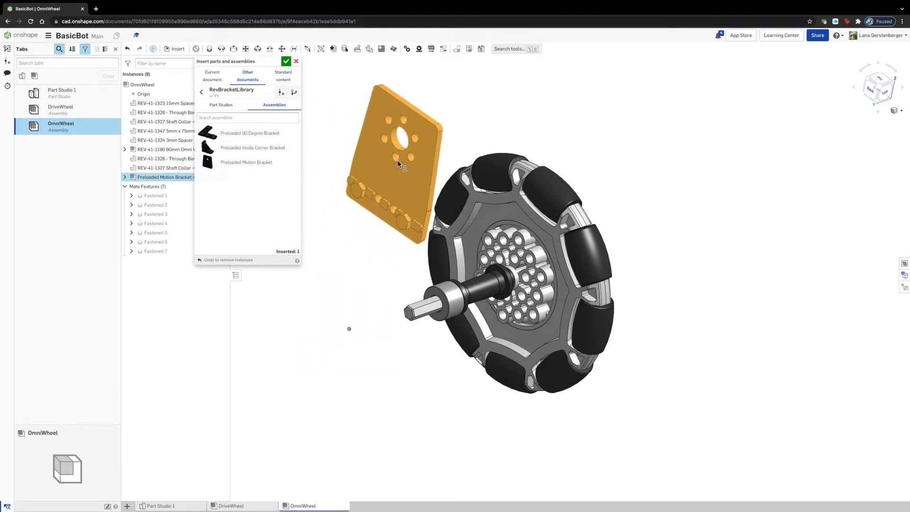
{"action": "left_click", "coordinate": [400, 159]}
{"action": "left_click", "coordinate": [244, 163]}
{"action": "left_click", "coordinate": [279, 346]}
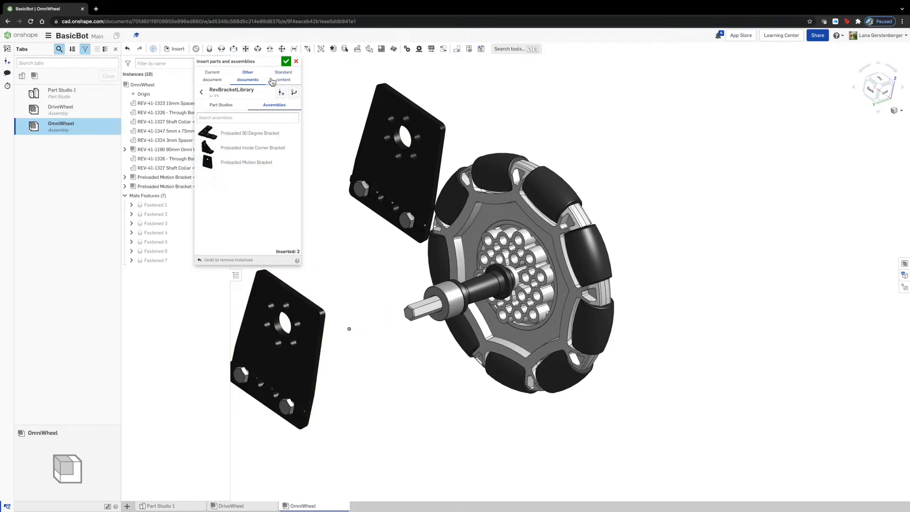
{"action": "left_click", "coordinate": [286, 60]}
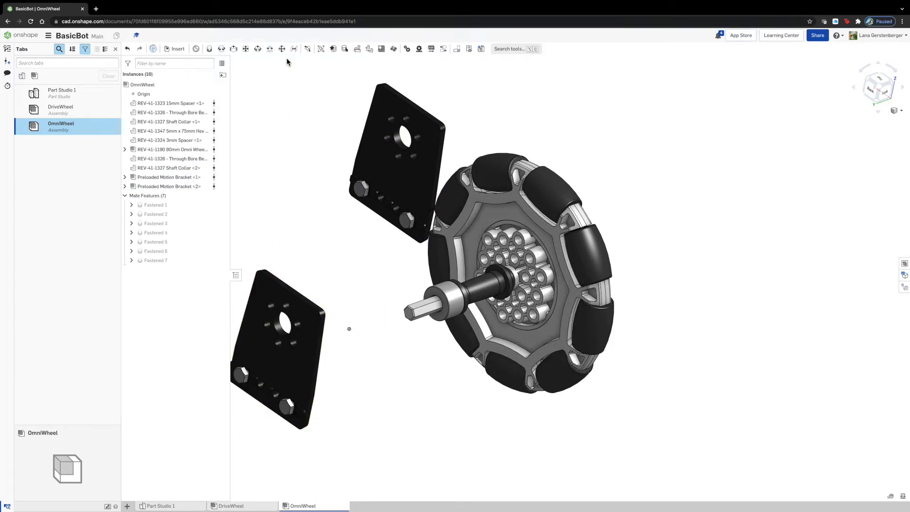
Step: Move the lower Preloaded Motion Bracket so the center of its large bearing hole sits on the assembly origin
{"action": "left_click", "coordinate": [285, 334]}
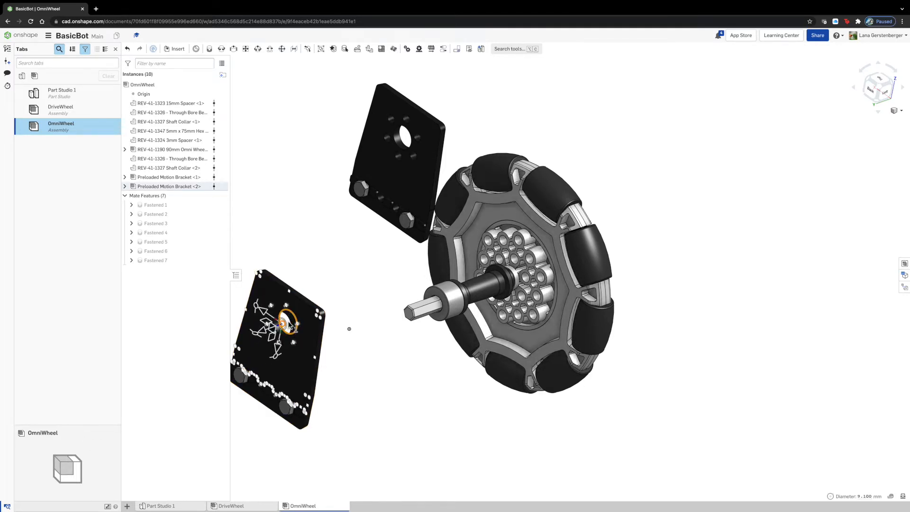
{"action": "mouse_move", "coordinate": [391, 379]}
{"action": "right_mouse_down"}
{"action": "mouse_move", "coordinate": [374, 379]}
{"action": "mouse_move", "coordinate": [370, 357]}
{"action": "mouse_move", "coordinate": [393, 353]}
{"action": "mouse_move", "coordinate": [416, 366]}
{"action": "mouse_move", "coordinate": [406, 421]}
{"action": "mouse_move", "coordinate": [413, 374]}
{"action": "mouse_move", "coordinate": [400, 349]}
{"action": "mouse_move", "coordinate": [396, 371]}
{"action": "right_mouse_up"}
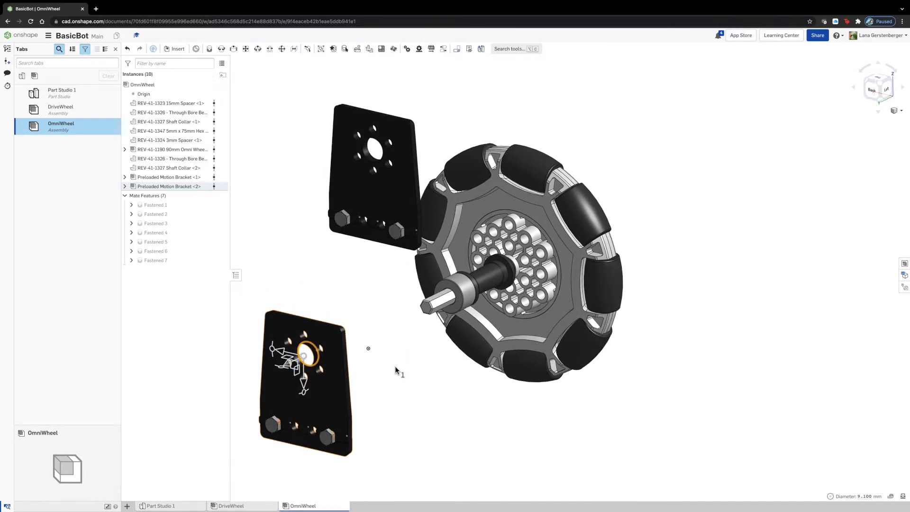
{"action": "right_click", "coordinate": [305, 357]}
{"action": "left_click", "coordinate": [346, 195]}
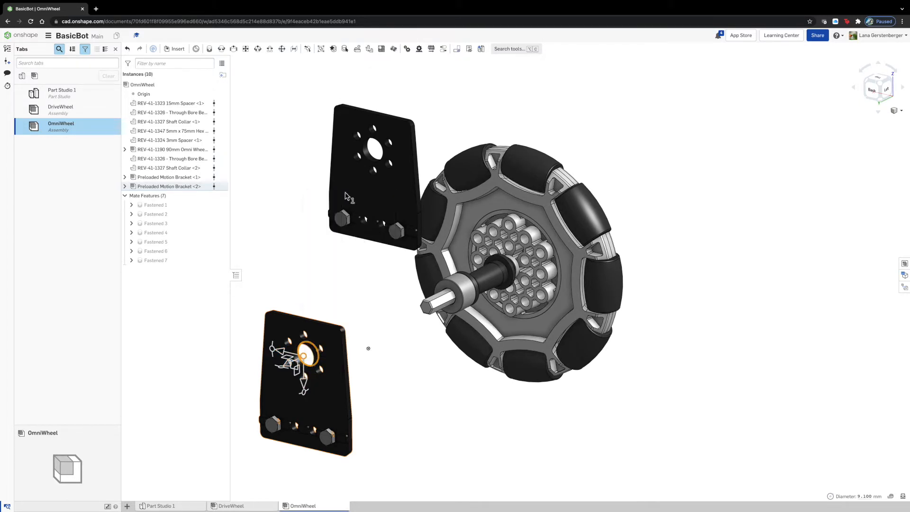
{"action": "left_click", "coordinate": [304, 266]}
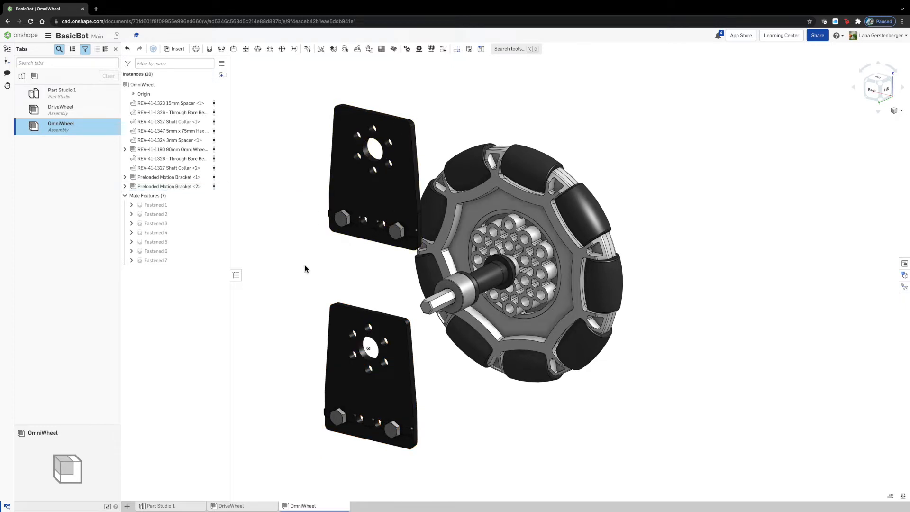
Step: Fix the lower Preloaded Motion Bracket in place at the assembly origin
{"action": "left_click", "coordinate": [874, 94]}
{"action": "right_click_drag", "start_coordinate": [801, 161], "coordinate": [760, 185]}
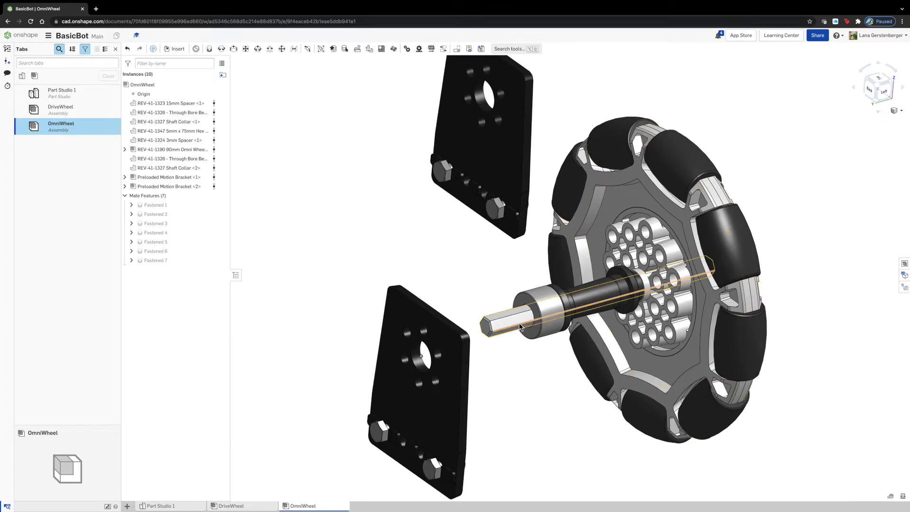
{"action": "right_click", "coordinate": [430, 334]}
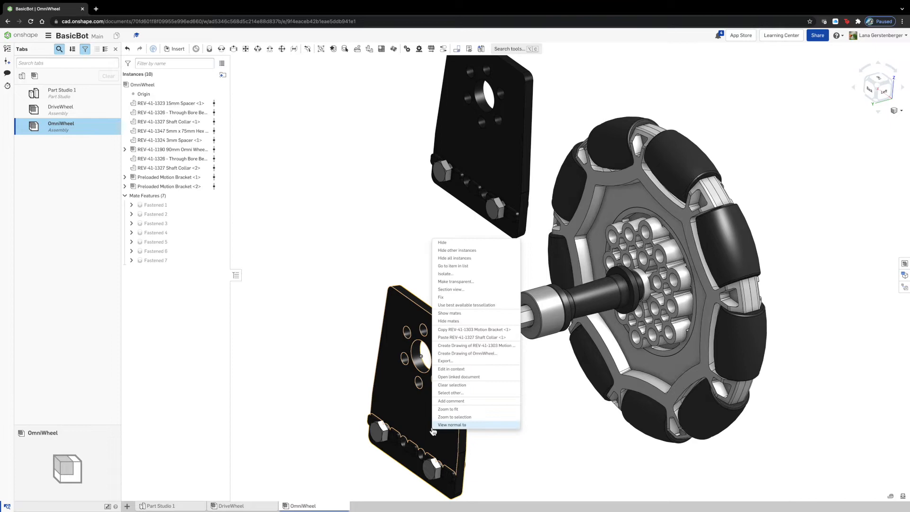
{"action": "left_click", "coordinate": [479, 297]}
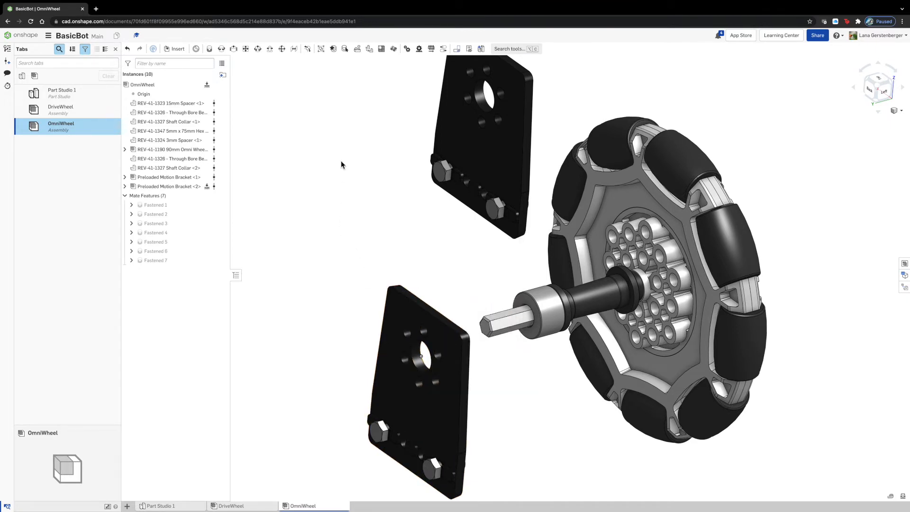
Step: Fasten the upper Preloaded Motion Bracket's large bearing hole to the fixed bracket's matching hole, flipping the primary axis
{"action": "left_click", "coordinate": [210, 49]}
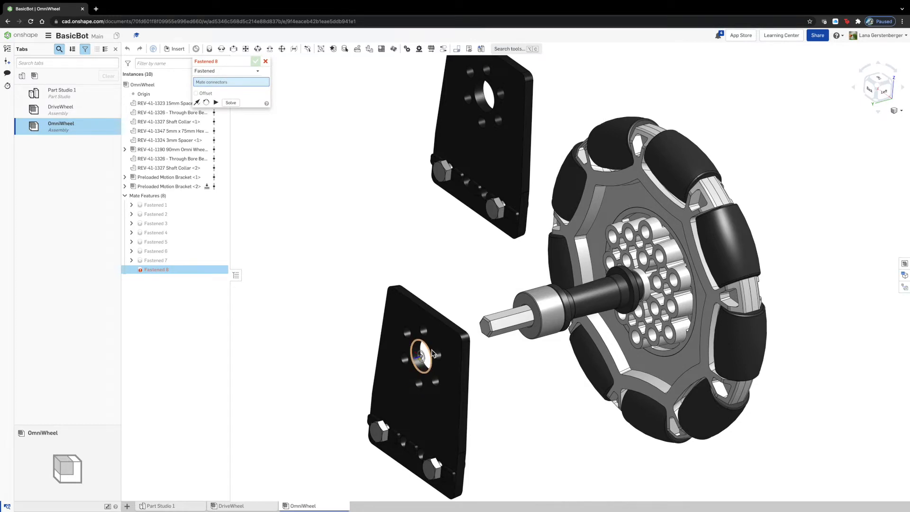
{"action": "left_click", "coordinate": [432, 353]}
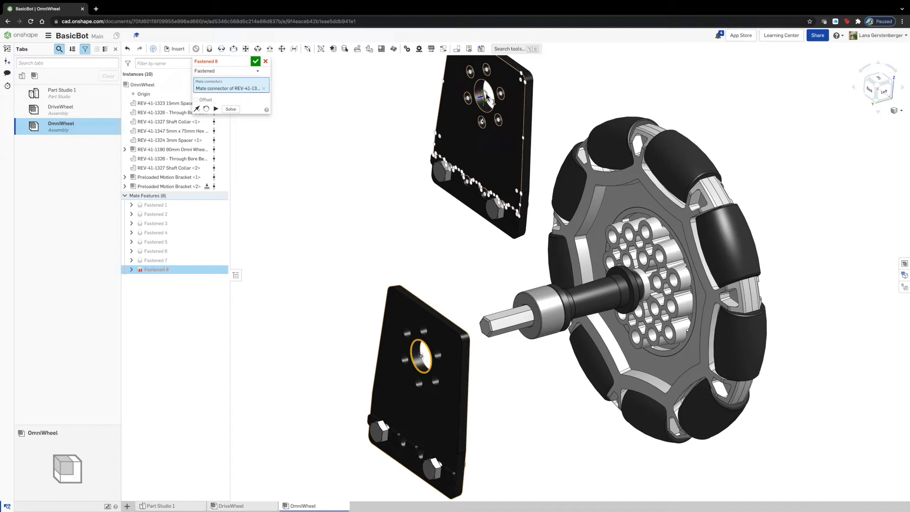
{"action": "left_click", "coordinate": [485, 96]}
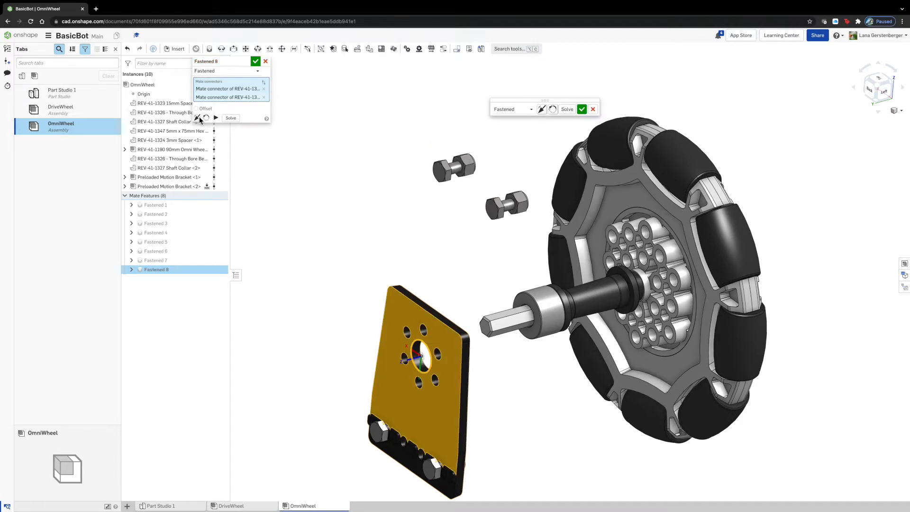
{"action": "left_click", "coordinate": [198, 117]}
Step: Offset the bracket mate by -15 mm in Z and reorient its secondary axis so both brackets' bolts point the same way down
{"action": "left_click", "coordinate": [208, 111]}
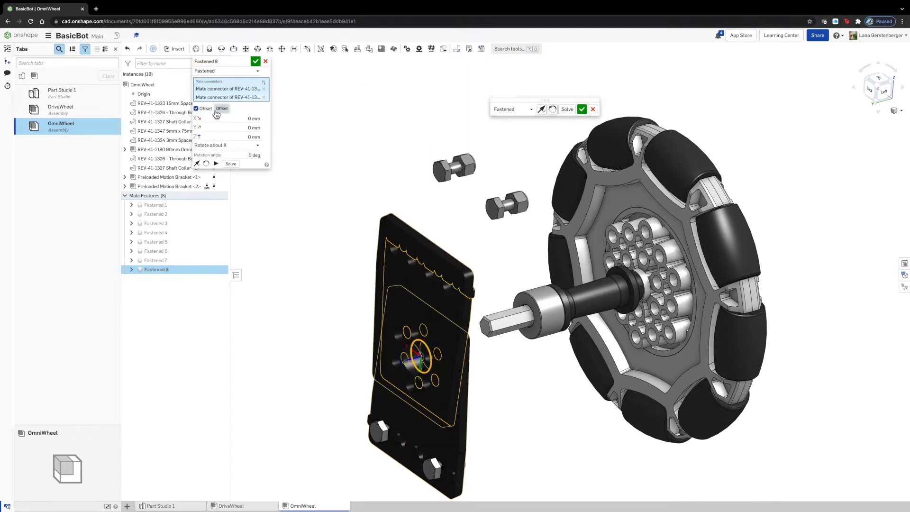
{"action": "left_click", "coordinate": [220, 136]}
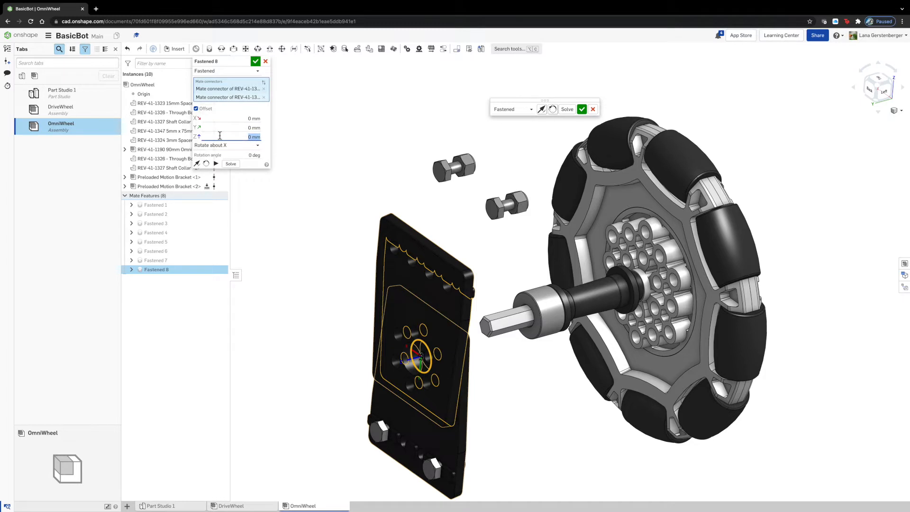
{"action": "key", "text": "Return"}
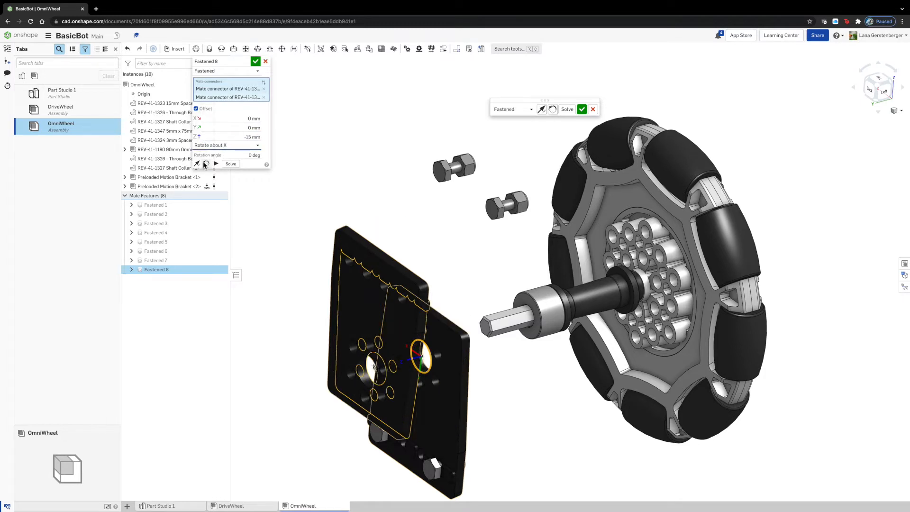
{"action": "left_click", "coordinate": [217, 163]}
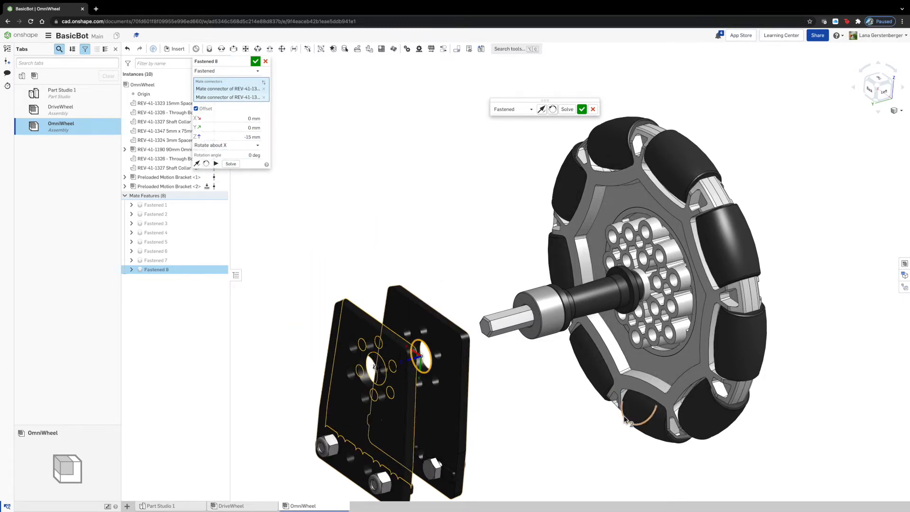
{"action": "right_click_drag", "start_coordinate": [560, 454], "coordinate": [545, 451]}
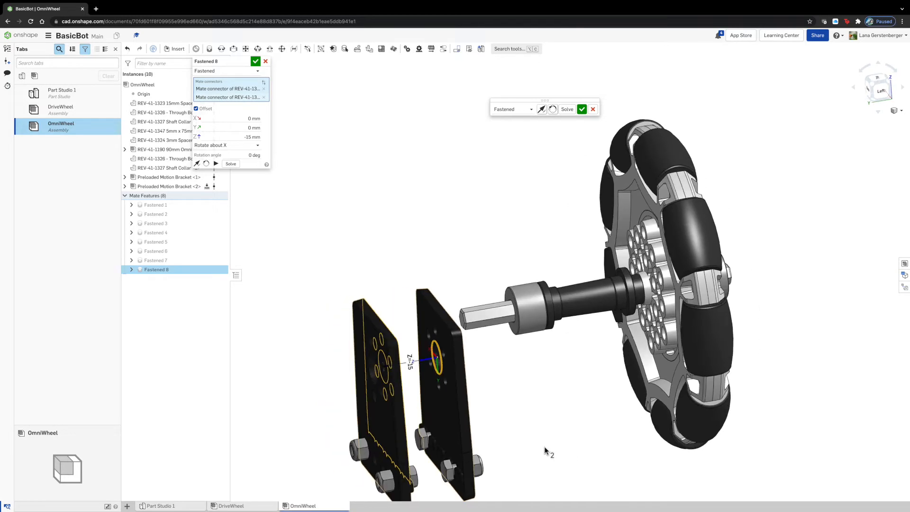
{"action": "left_click", "coordinate": [256, 62]}
Step: Add a Revolute mate between the wheel-side through bore bearing and the offset bracket's large hole, flipping the primary axis
{"action": "left_click", "coordinate": [221, 49]}
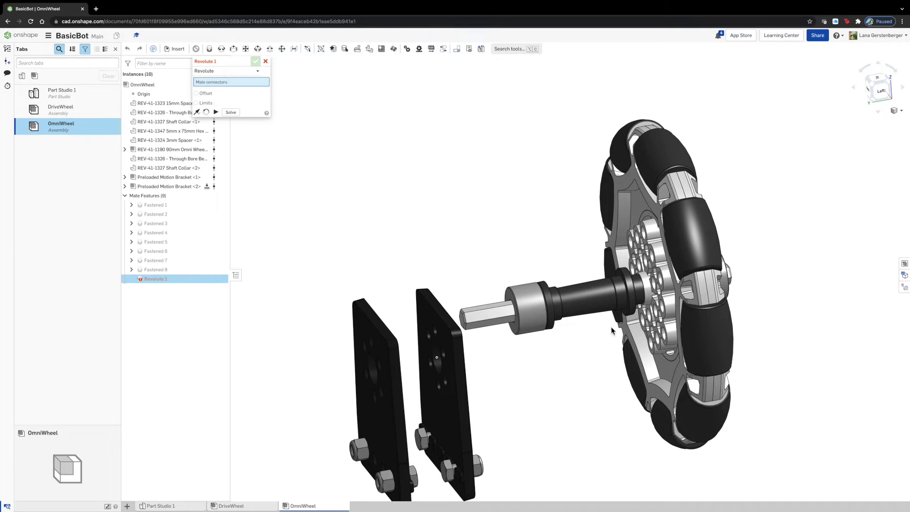
{"action": "scroll", "coordinate": [632, 305], "scroll_direction": "up", "scroll_amount": 5}
{"action": "left_click", "coordinate": [634, 305]}
{"action": "scroll", "coordinate": [487, 456], "scroll_direction": "down", "scroll_amount": 10}
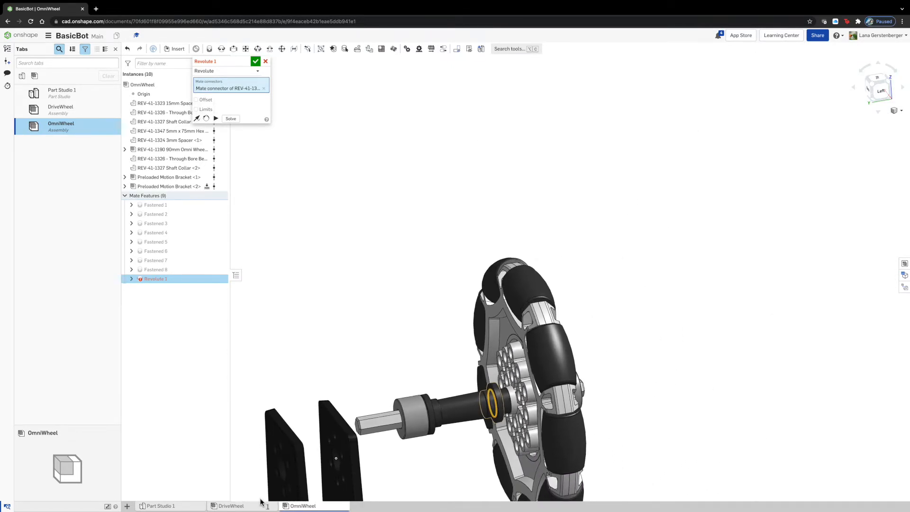
{"action": "left_click", "coordinate": [283, 482]}
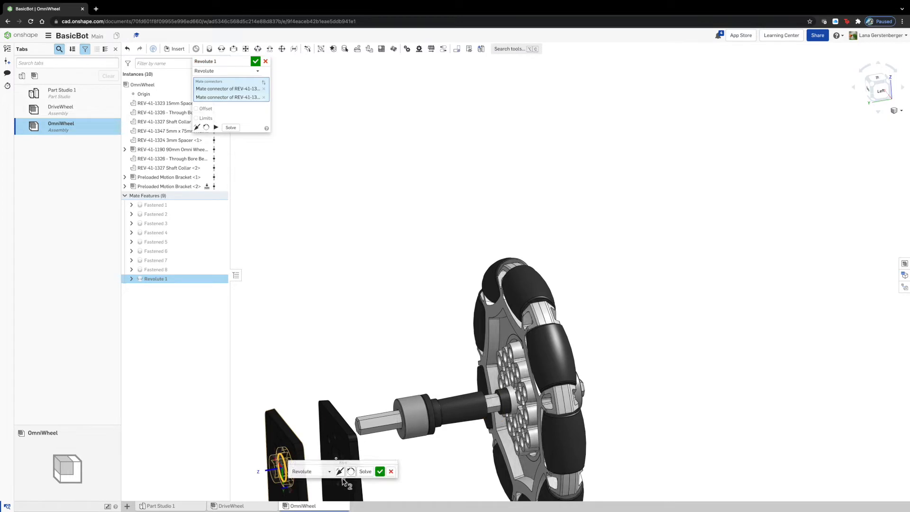
{"action": "left_click", "coordinate": [340, 472]}
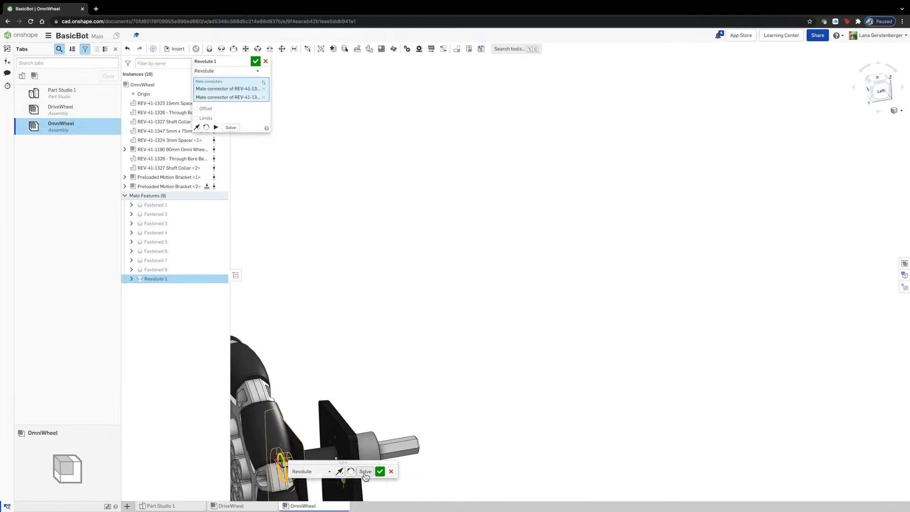
{"action": "mouse_move", "coordinate": [595, 384]}
{"action": "right_mouse_down"}
{"action": "mouse_move", "coordinate": [572, 364]}
{"action": "mouse_move", "coordinate": [581, 390]}
{"action": "right_mouse_up"}
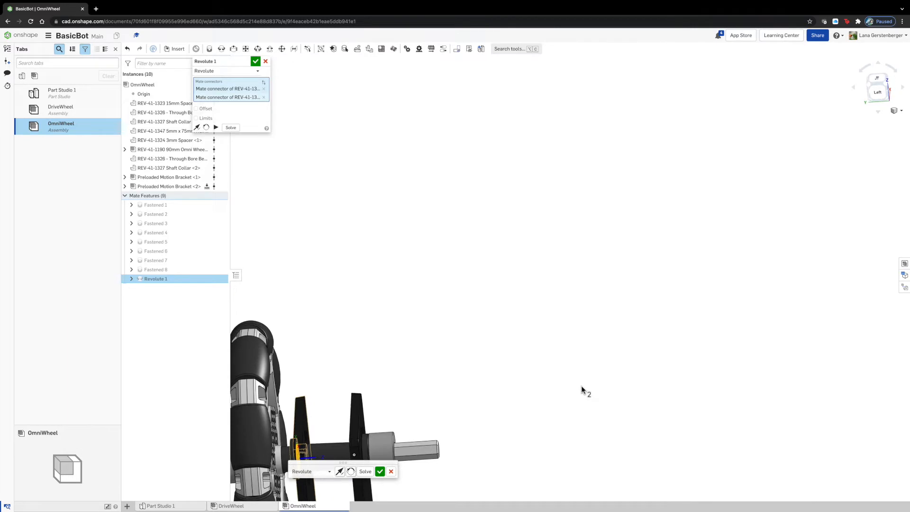
{"action": "left_click", "coordinate": [256, 62]}
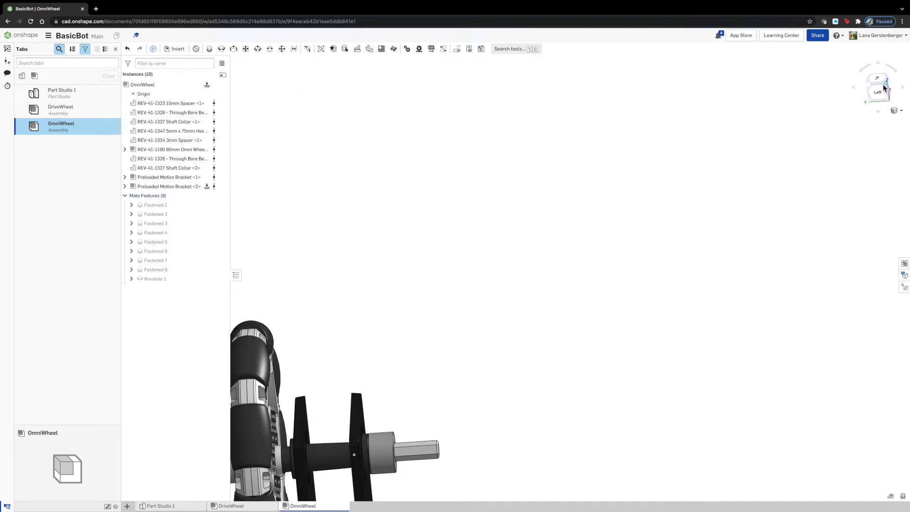
Step: Inspect the OmniWheel assembly from several sides to check how the brackets, shaft and wheel line up
{"action": "left_click", "coordinate": [884, 87]}
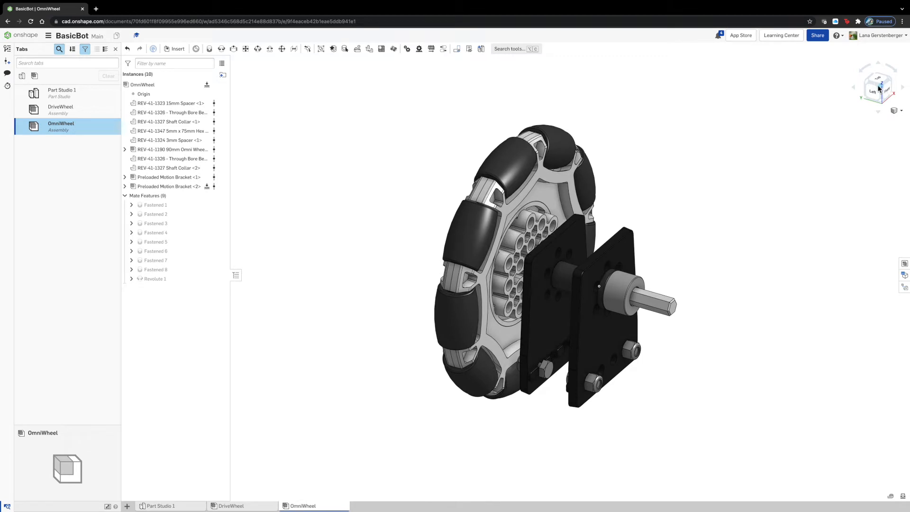
{"action": "left_click", "coordinate": [869, 86]}
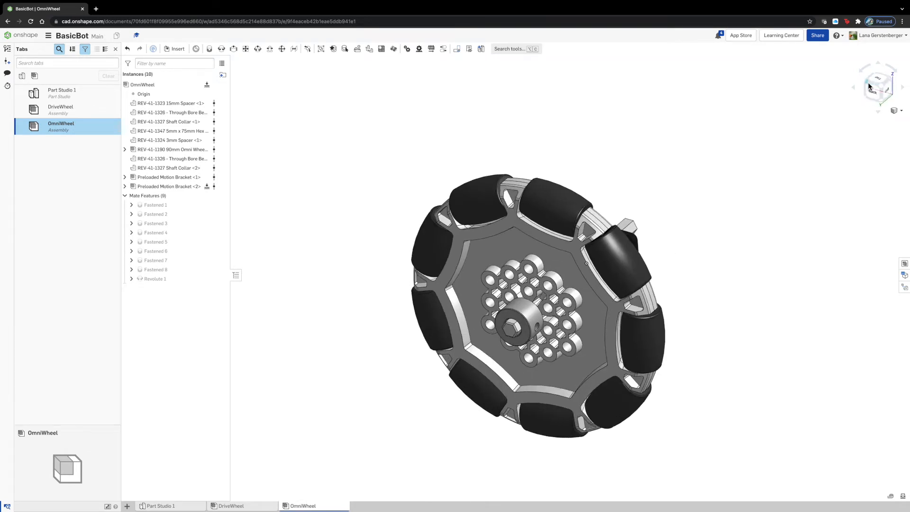
{"action": "left_click", "coordinate": [869, 86]}
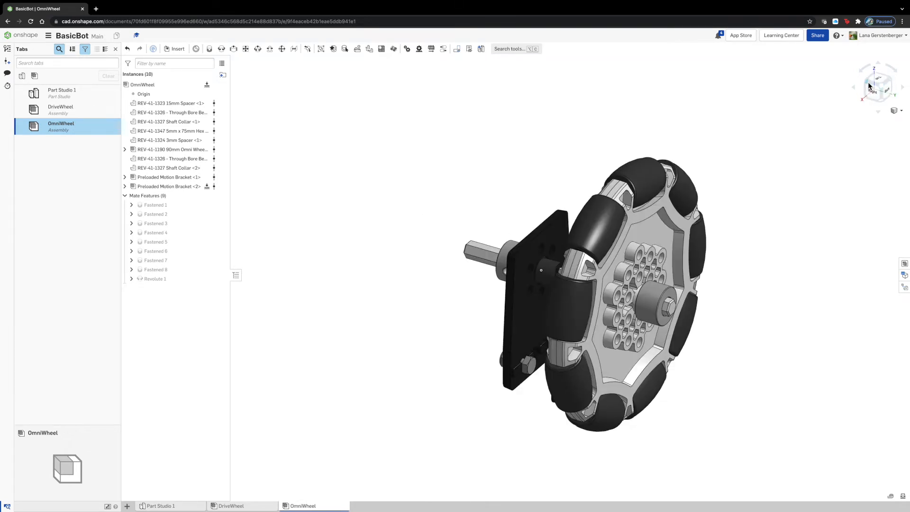
{"action": "left_click", "coordinate": [869, 86]}
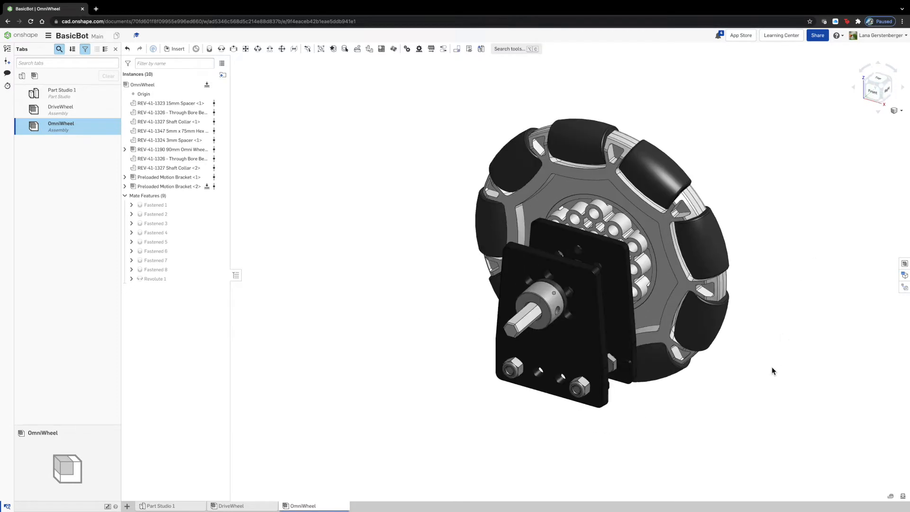
{"action": "key", "text": "shift+4"}
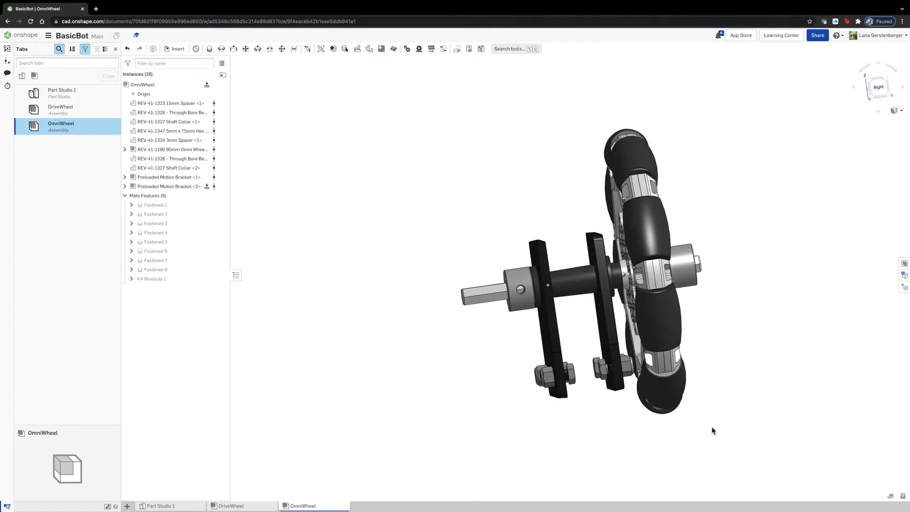
{"action": "right_click_drag", "start_coordinate": [710, 435], "coordinate": [725, 439]}
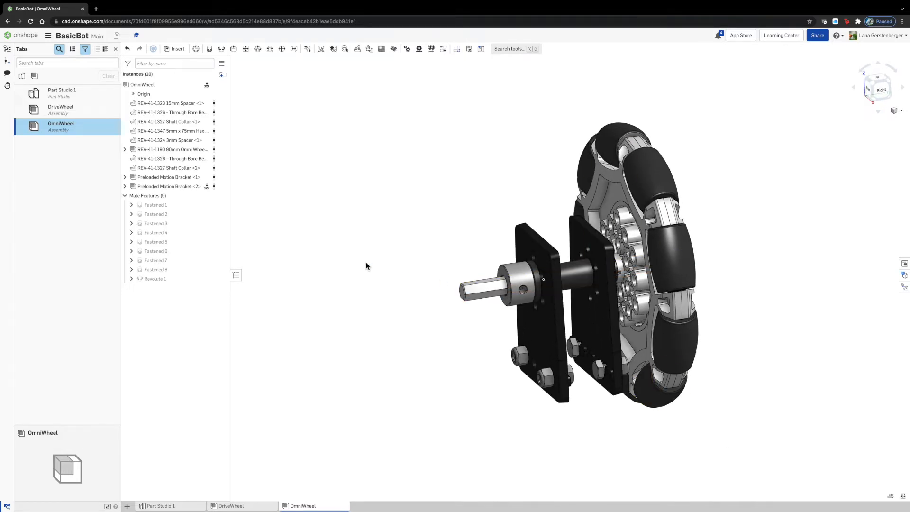
Step: Create a new assembly in the document and name it SupportBar
{"action": "right_click", "coordinate": [67, 217]}
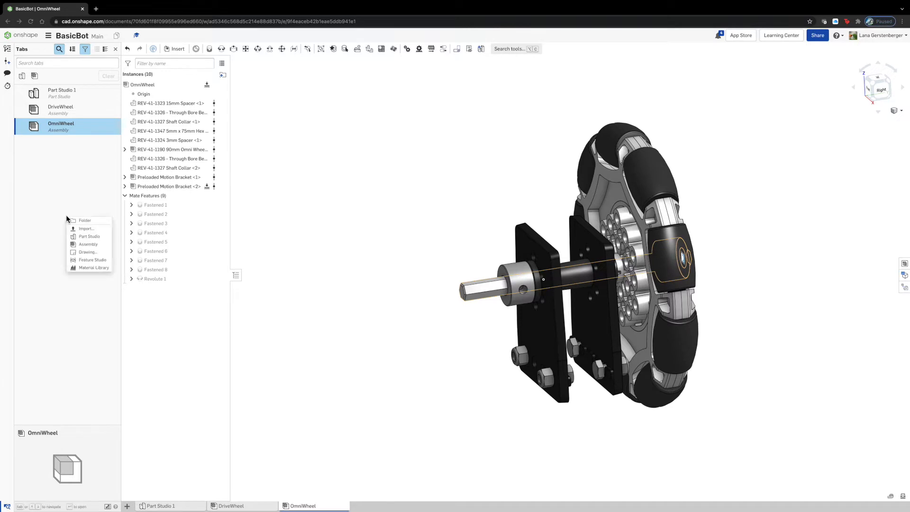
{"action": "left_click", "coordinate": [88, 244]}
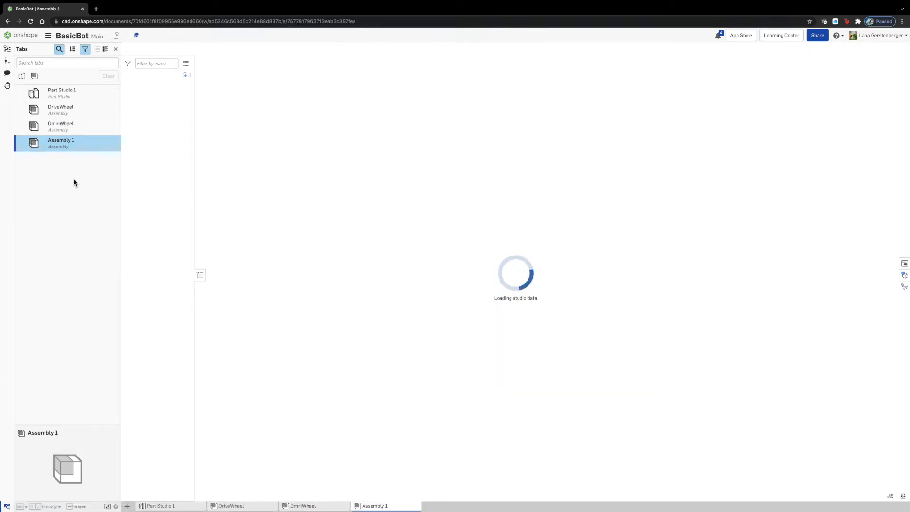
{"action": "right_click", "coordinate": [69, 143]}
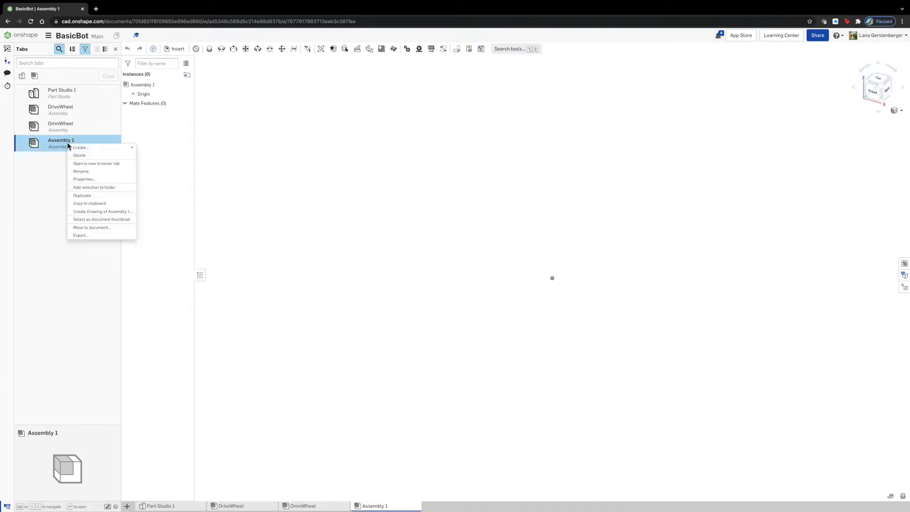
{"action": "left_click", "coordinate": [92, 174]}
{"action": "type", "text": "SupportBar"}
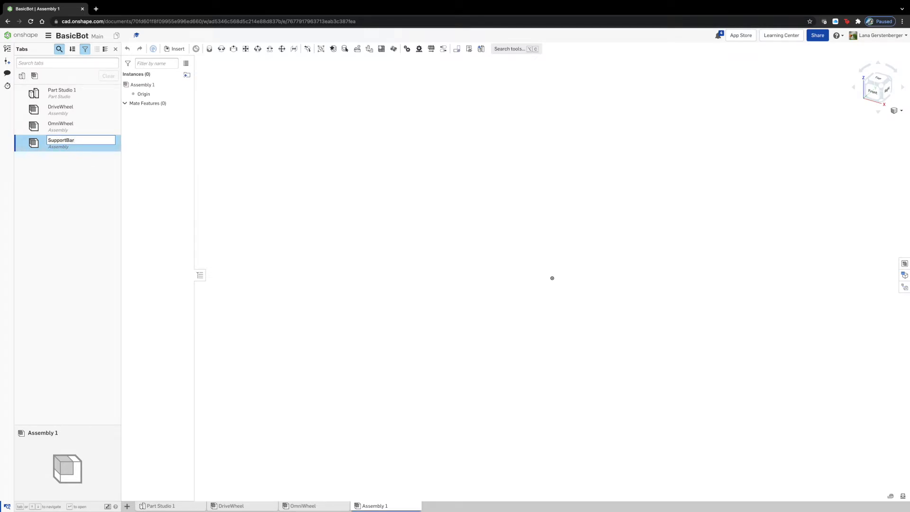
{"action": "key", "text": "Return"}
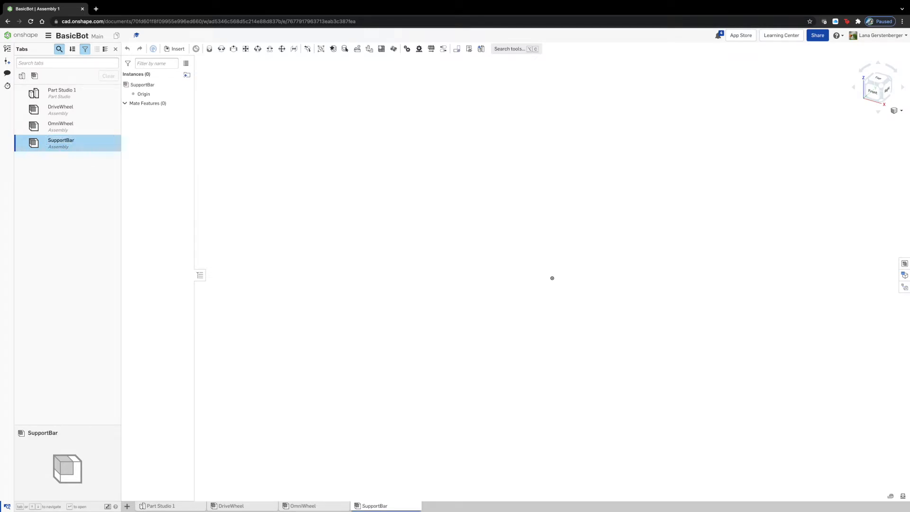
Step: Find RevStructureLibrary among the public documents, search it for 225, and insert one REV-41-1431 15mm Extrusion away from the origin
{"action": "left_click", "coordinate": [176, 56]}
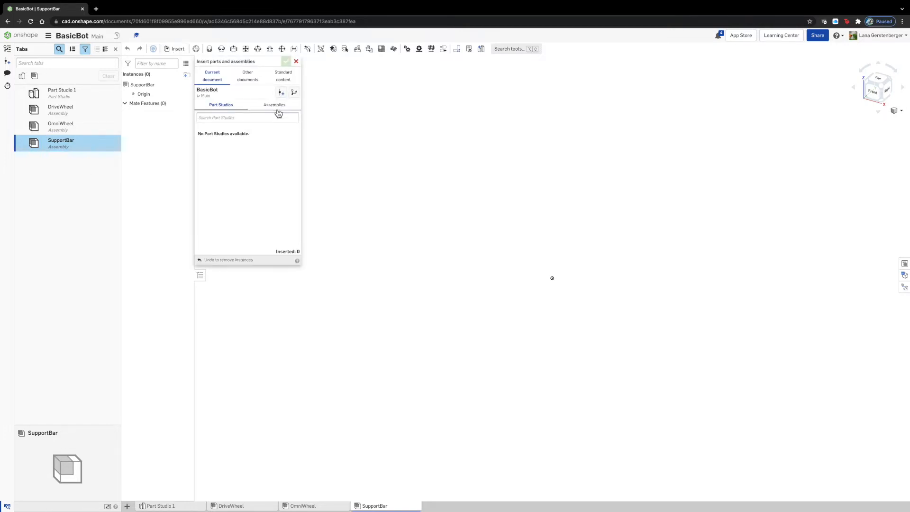
{"action": "left_click", "coordinate": [249, 78]}
{"action": "left_click", "coordinate": [233, 138]}
{"action": "left_click", "coordinate": [239, 92]}
{"action": "type", "text": "RevStructureLibrary"}
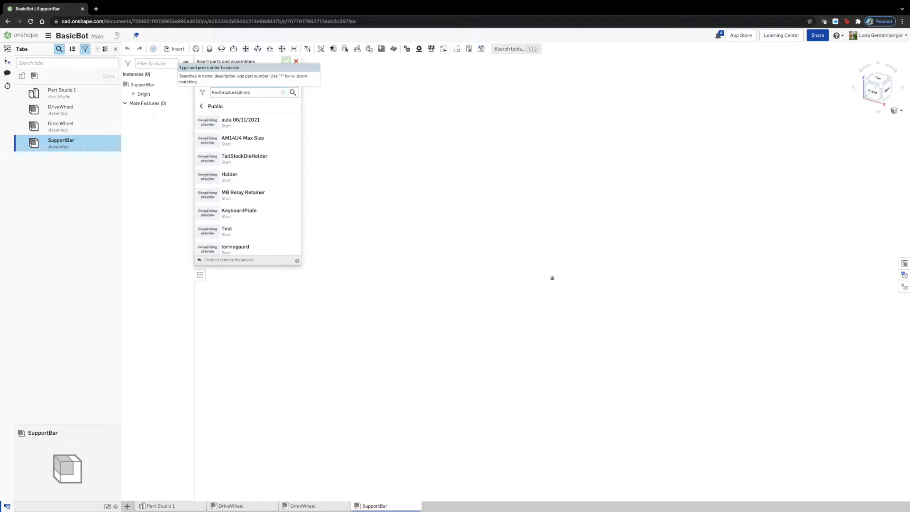
{"action": "key", "text": "Return"}
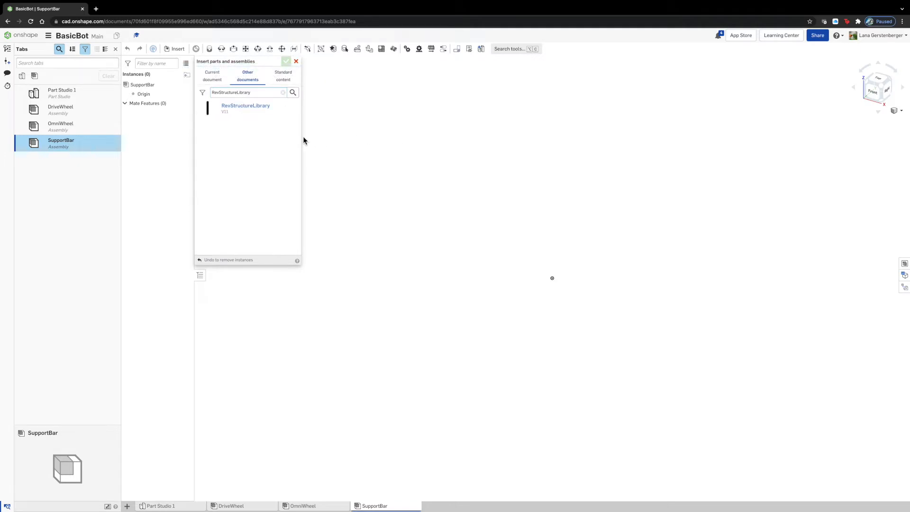
{"action": "left_click", "coordinate": [274, 111]}
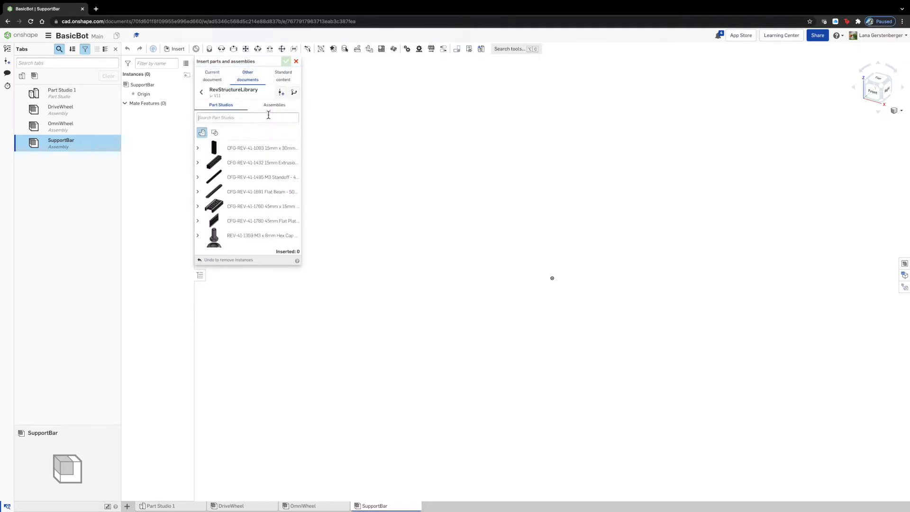
{"action": "key", "text": "Return"}
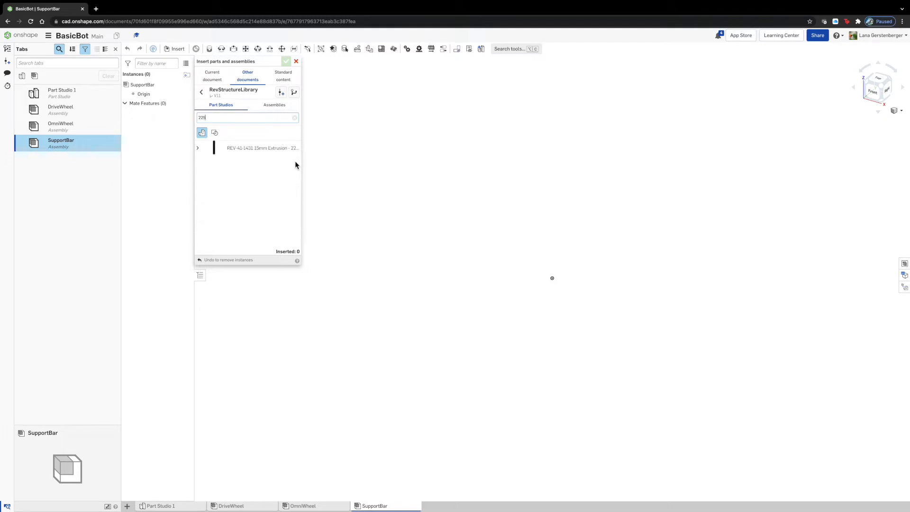
{"action": "left_click", "coordinate": [260, 148]}
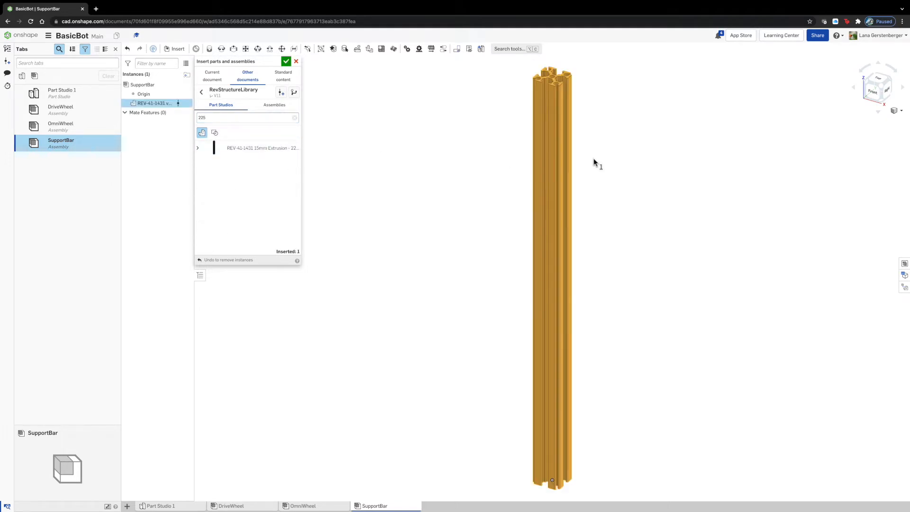
{"action": "left_click", "coordinate": [616, 164]}
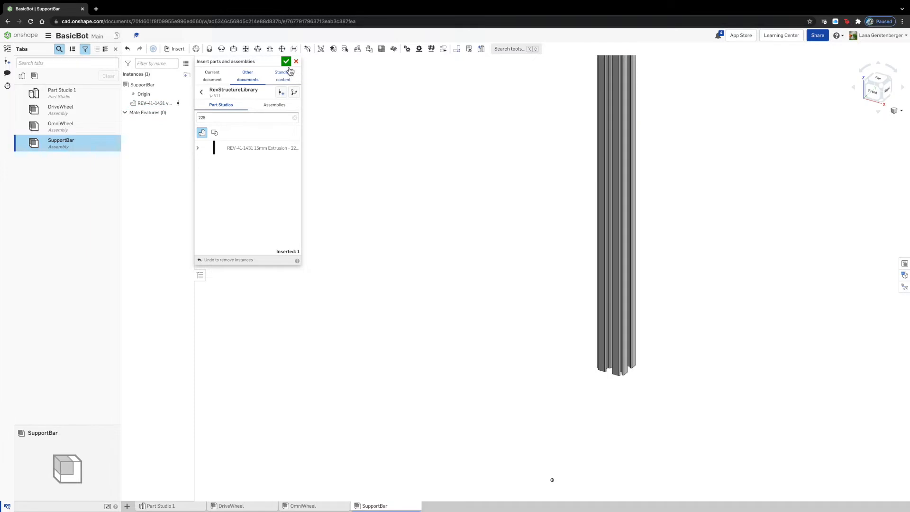
Step: Insert two Preloaded Inside Corner Bracket assemblies from RevBracketLibrary, one above the other beside the extrusion
{"action": "left_click", "coordinate": [244, 79]}
{"action": "left_click", "coordinate": [227, 116]}
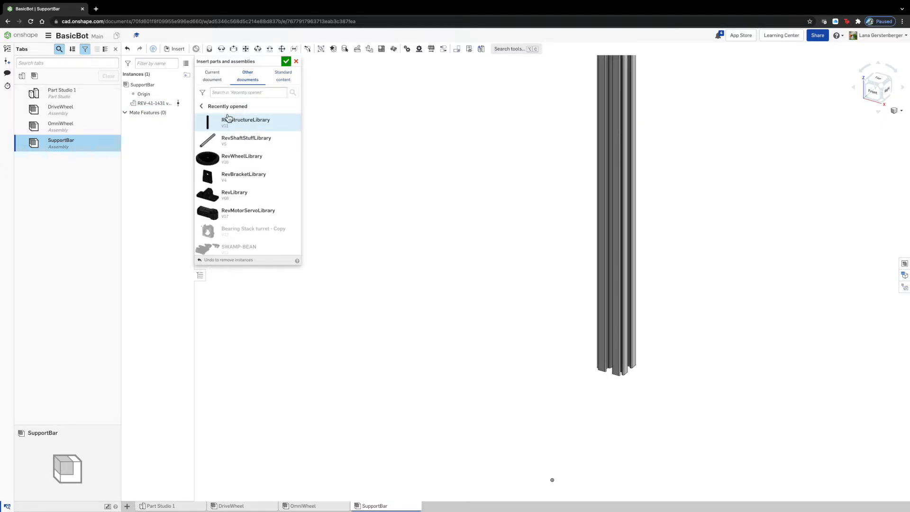
{"action": "left_click", "coordinate": [248, 176]}
{"action": "left_click", "coordinate": [269, 111]}
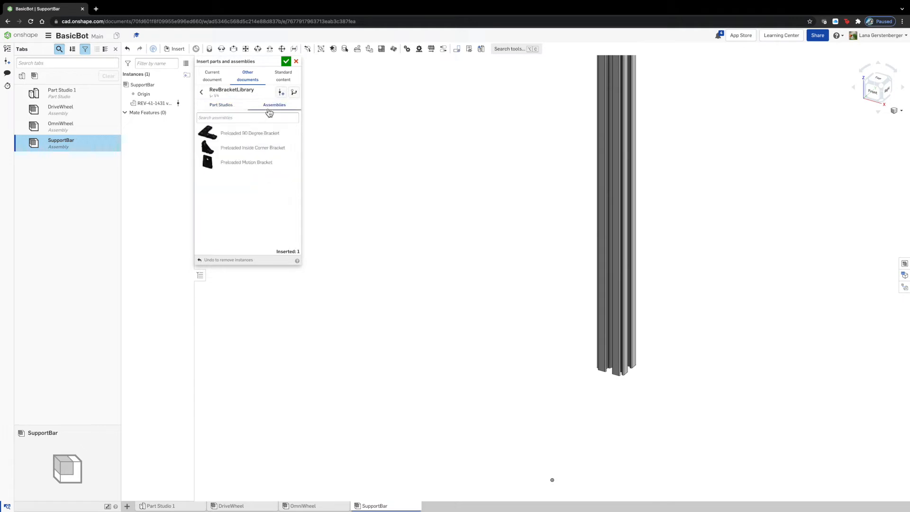
{"action": "left_click", "coordinate": [244, 147]}
{"action": "left_click", "coordinate": [448, 158]}
{"action": "left_click", "coordinate": [226, 154]}
{"action": "left_click", "coordinate": [441, 261]}
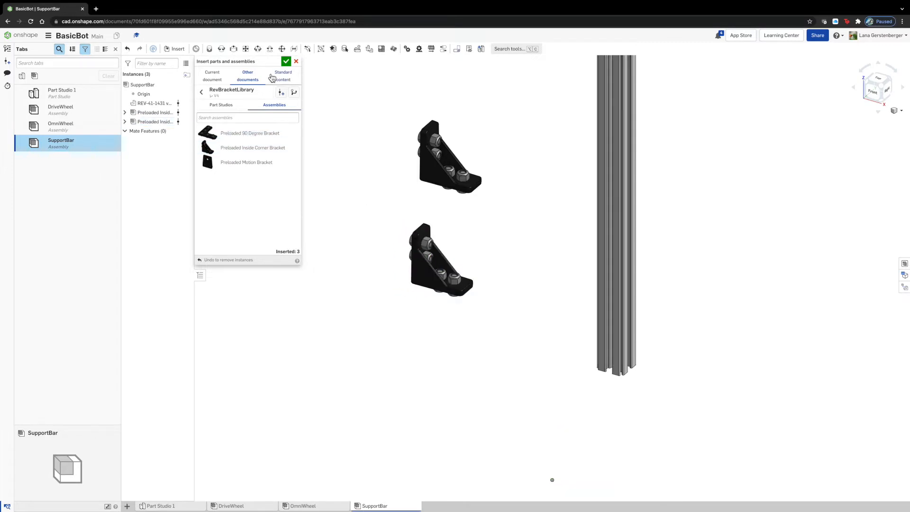
Step: Accept the inserted parts and examine the extrusion's end profile and slotted side faces
{"action": "left_click", "coordinate": [286, 61]}
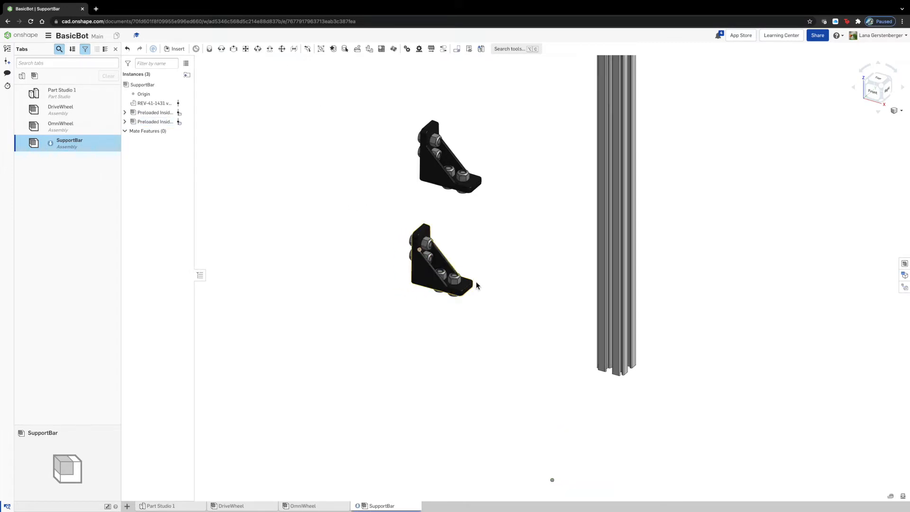
{"action": "scroll", "coordinate": [441, 431], "scroll_direction": "up", "scroll_amount": 3}
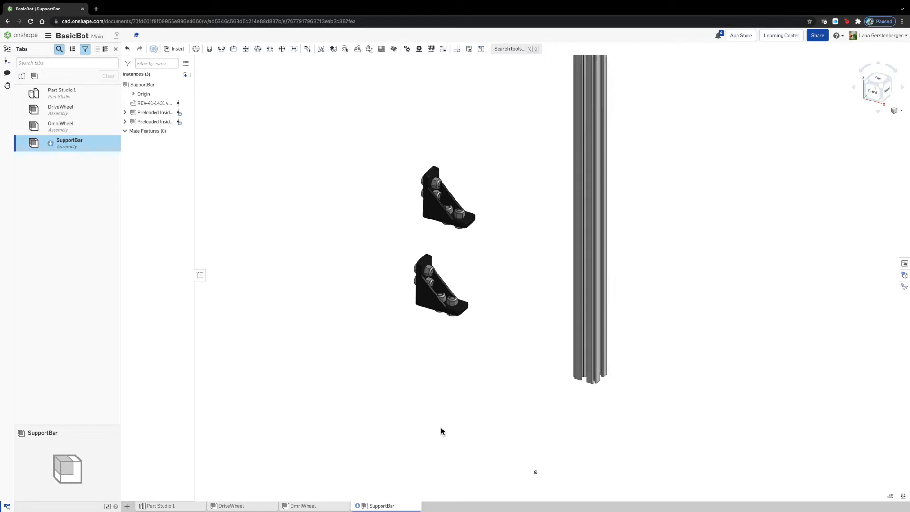
{"action": "scroll", "coordinate": [441, 430], "scroll_direction": "up", "scroll_amount": 2}
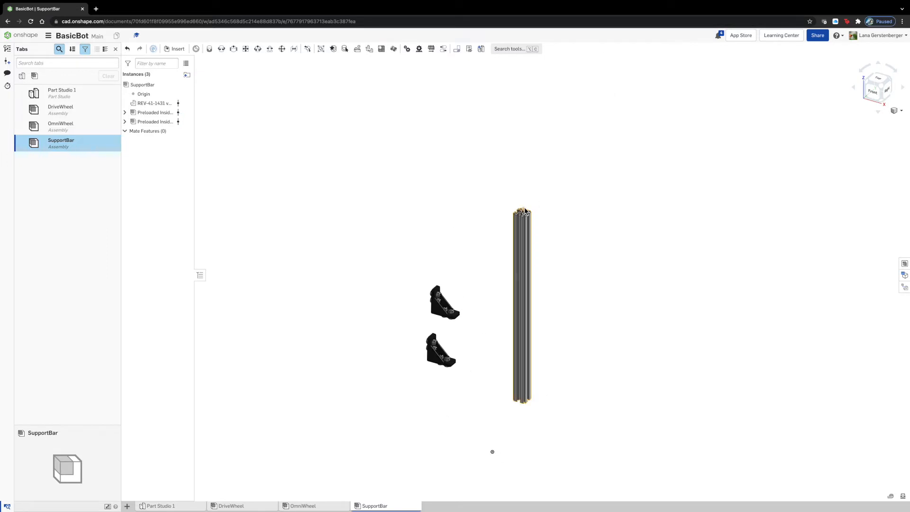
{"action": "scroll", "coordinate": [525, 211], "scroll_direction": "down", "scroll_amount": 8}
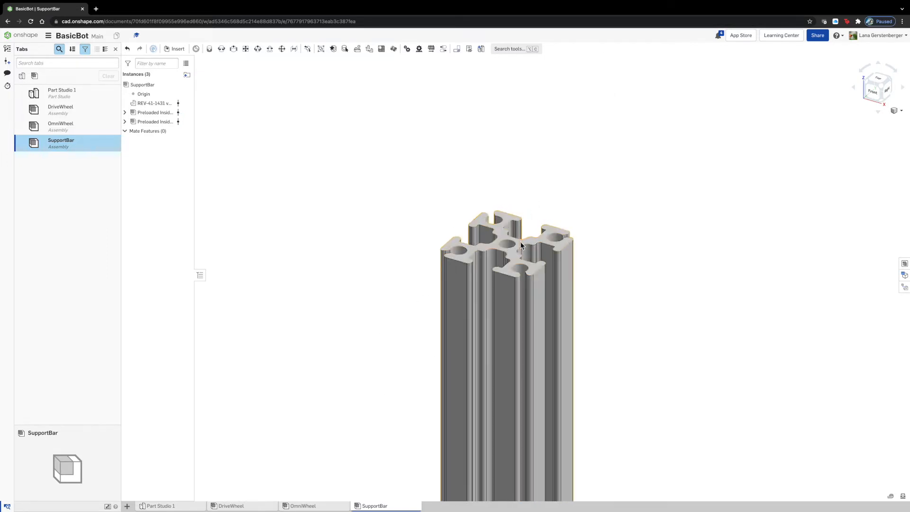
{"action": "left_click", "coordinate": [521, 245]}
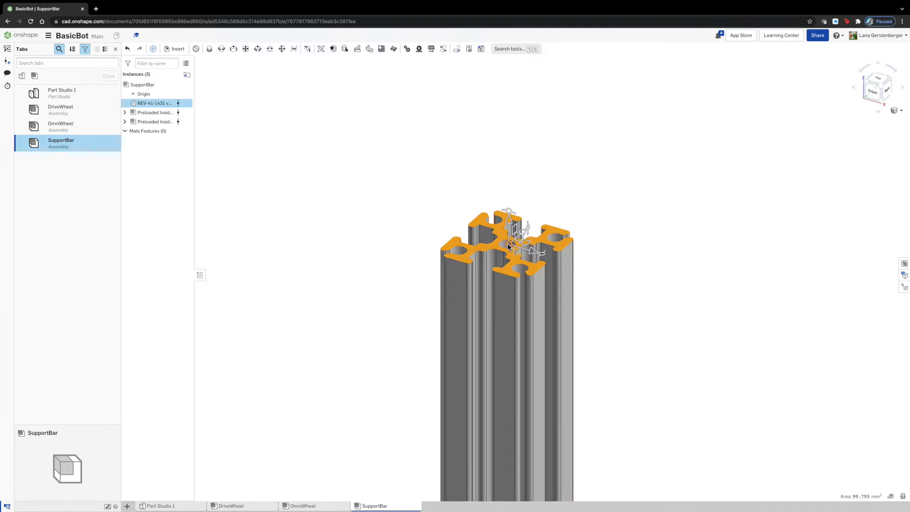
{"action": "left_click", "coordinate": [707, 228]}
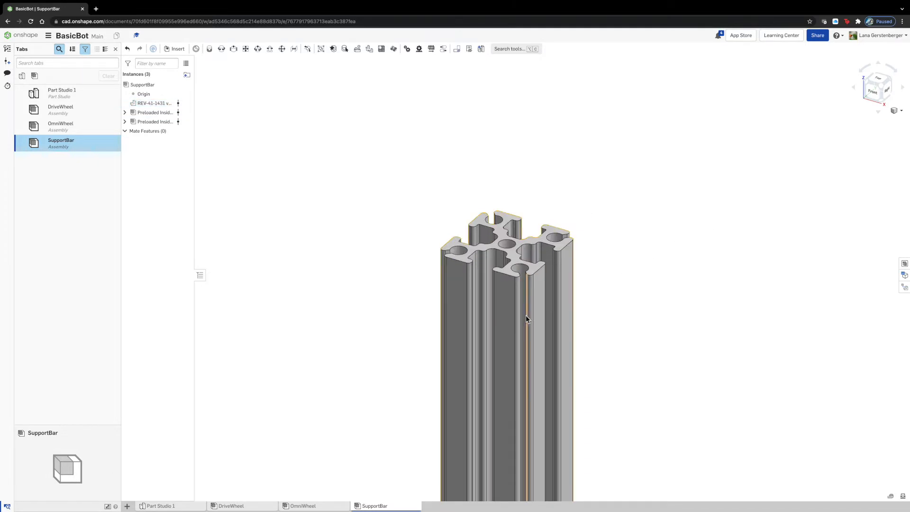
{"action": "left_click", "coordinate": [505, 309]}
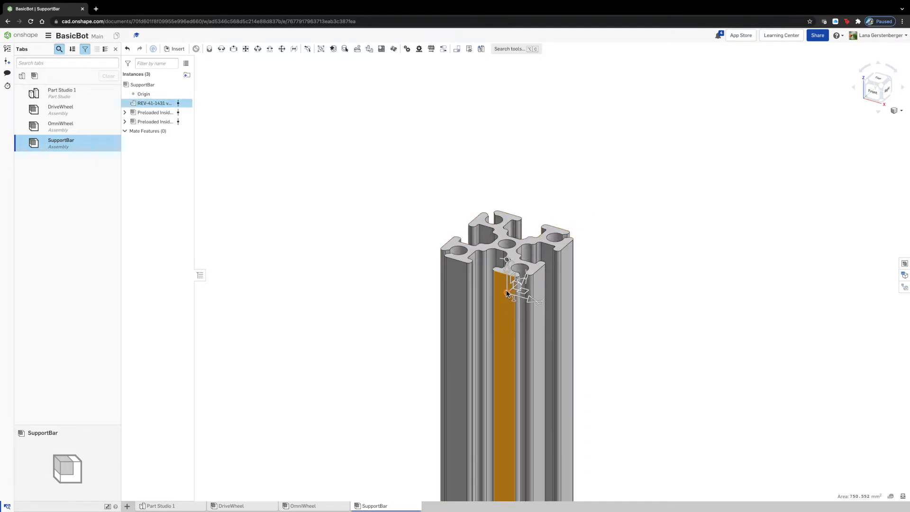
{"action": "left_click", "coordinate": [627, 149]}
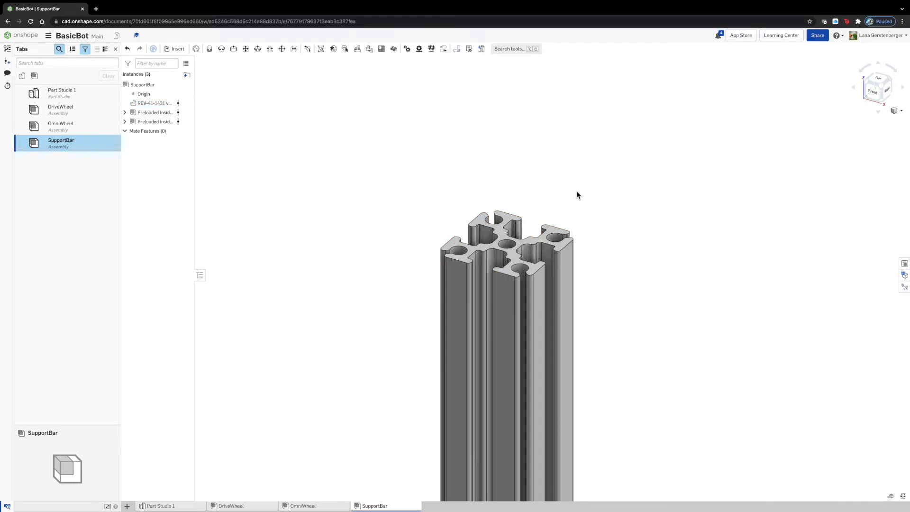
{"action": "scroll", "coordinate": [576, 194], "scroll_direction": "down", "scroll_amount": 6}
{"action": "scroll", "coordinate": [576, 195], "scroll_direction": "down", "scroll_amount": 2}
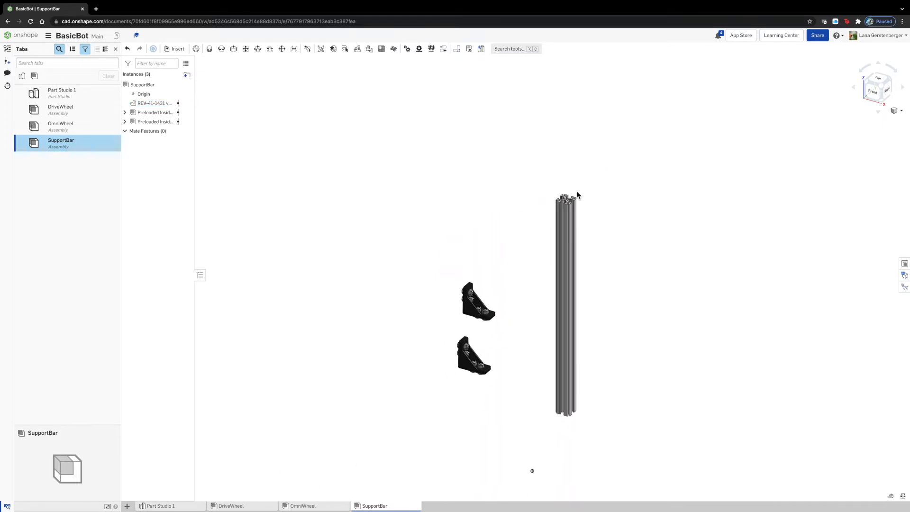
Step: Create a Fastened mate between the slot at the extrusion's end and the outer bolt under one corner bracket
{"action": "left_click", "coordinate": [209, 49]}
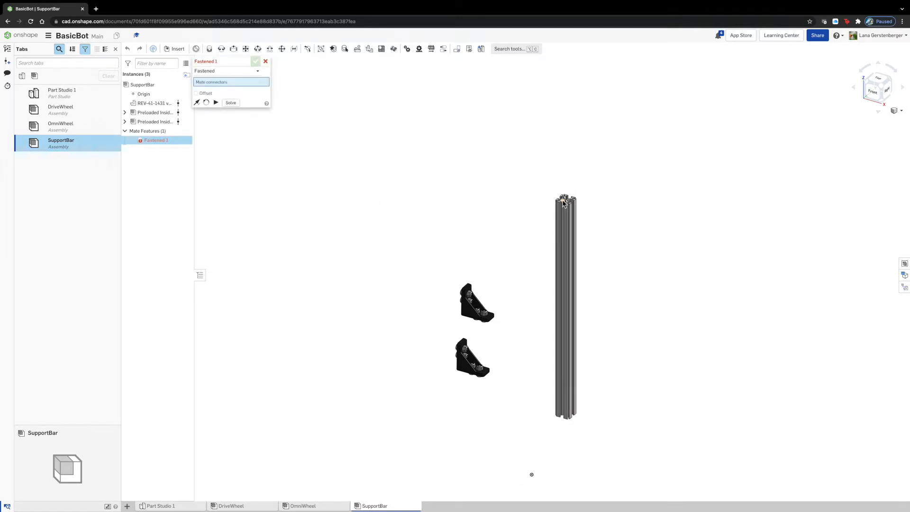
{"action": "scroll", "coordinate": [567, 200], "scroll_direction": "up", "scroll_amount": 10}
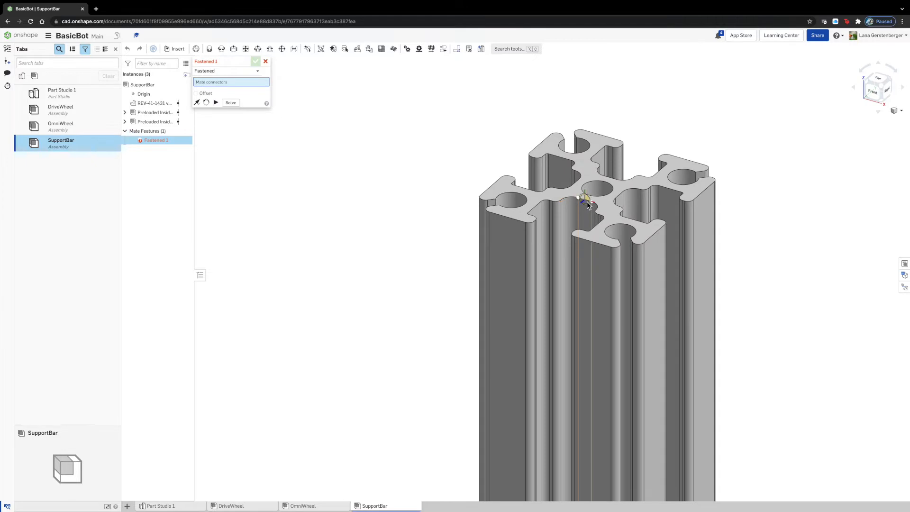
{"action": "left_click", "coordinate": [587, 204]}
{"action": "scroll", "coordinate": [587, 203], "scroll_direction": "down", "scroll_amount": 10}
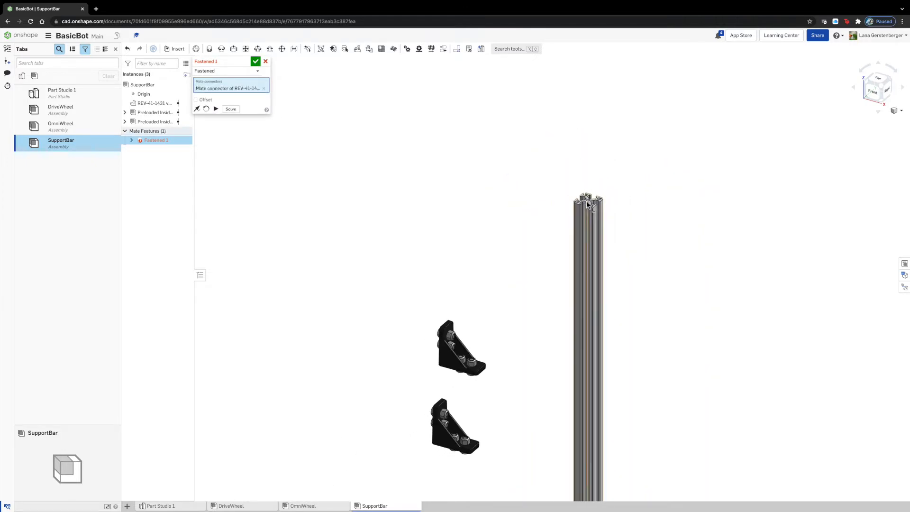
{"action": "right_click_drag", "start_coordinate": [518, 423], "coordinate": [520, 375]}
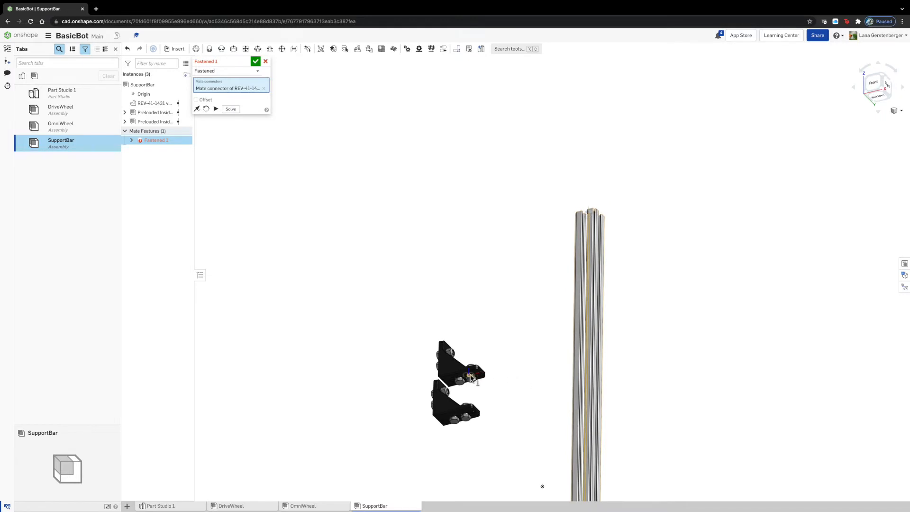
{"action": "scroll", "coordinate": [470, 377], "scroll_direction": "up", "scroll_amount": 2}
{"action": "scroll", "coordinate": [471, 375], "scroll_direction": "up", "scroll_amount": 5}
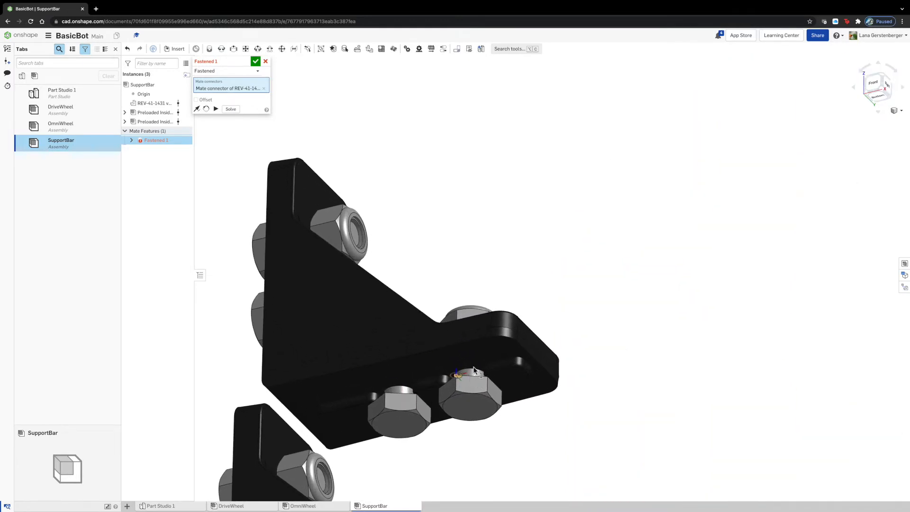
{"action": "scroll", "coordinate": [475, 366], "scroll_direction": "up", "scroll_amount": 3}
{"action": "scroll", "coordinate": [469, 386], "scroll_direction": "up", "scroll_amount": 2}
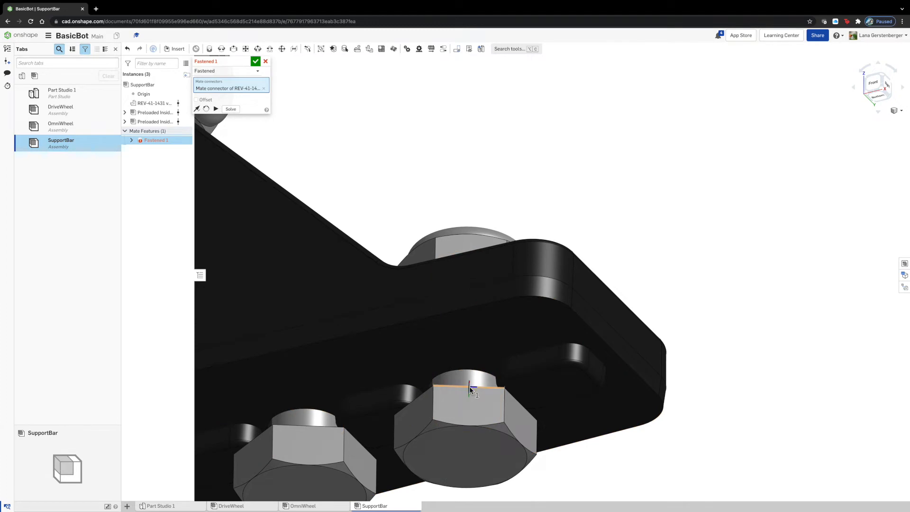
{"action": "scroll", "coordinate": [479, 360], "scroll_direction": "down", "scroll_amount": 2}
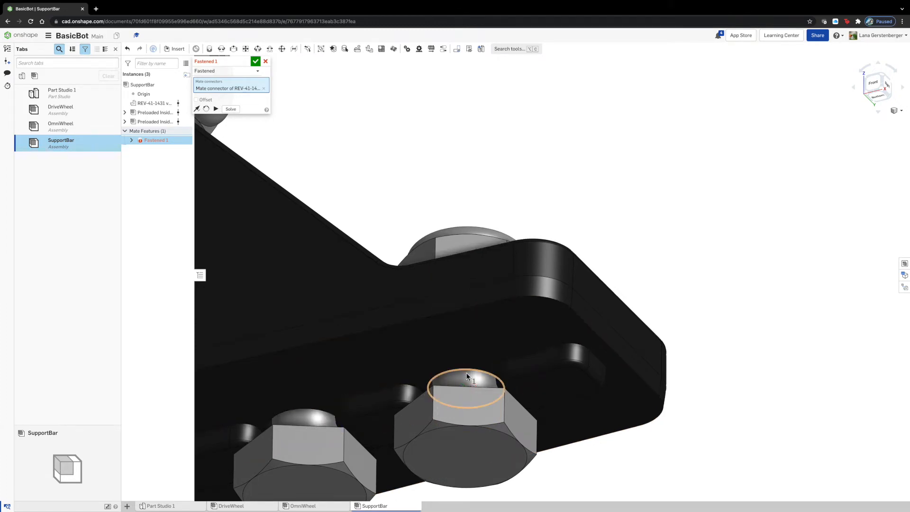
{"action": "left_click", "coordinate": [467, 375]}
Step: Flip the Fastened mate's primary axis and reorient its secondary axis to line the extrusion up with the bracket's foot
{"action": "scroll", "coordinate": [467, 376], "scroll_direction": "down", "scroll_amount": 3}
{"action": "right_click_drag", "start_coordinate": [652, 140], "coordinate": [635, 184]}
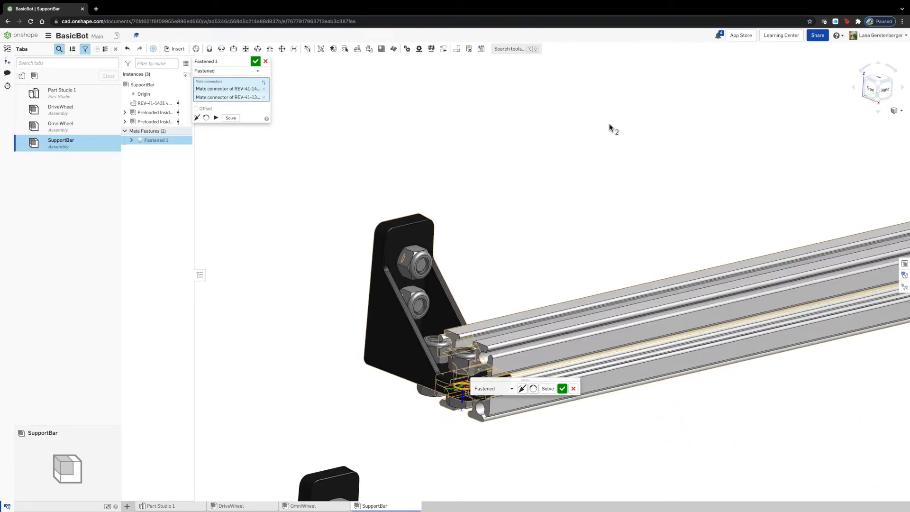
{"action": "scroll", "coordinate": [611, 129], "scroll_direction": "down", "scroll_amount": 3}
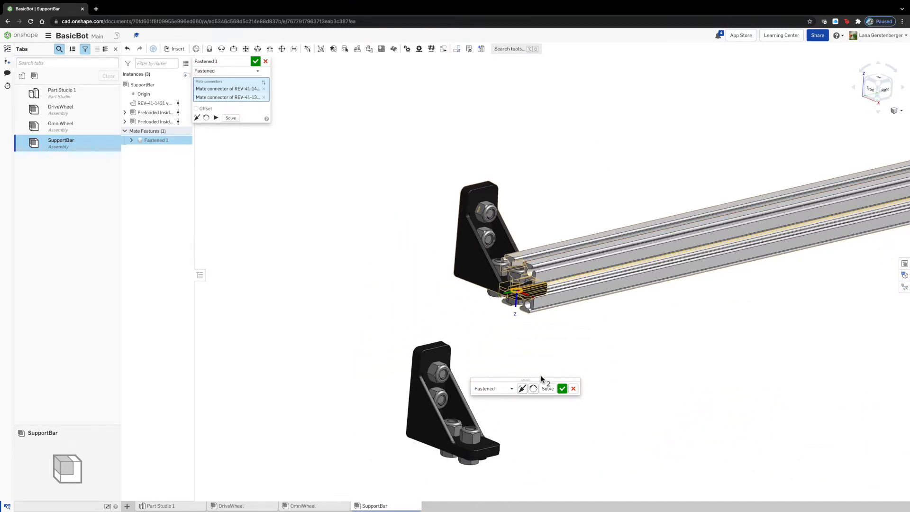
{"action": "left_click", "coordinate": [525, 388]}
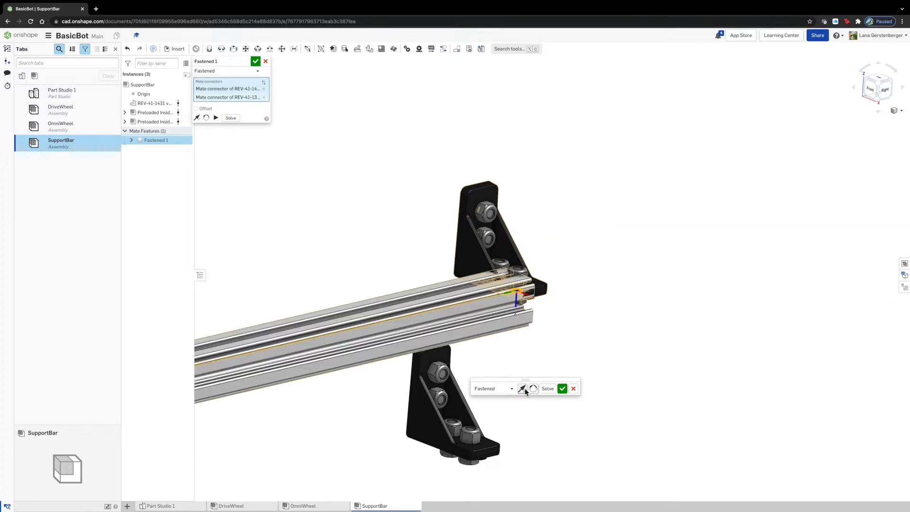
{"action": "left_click", "coordinate": [534, 389]}
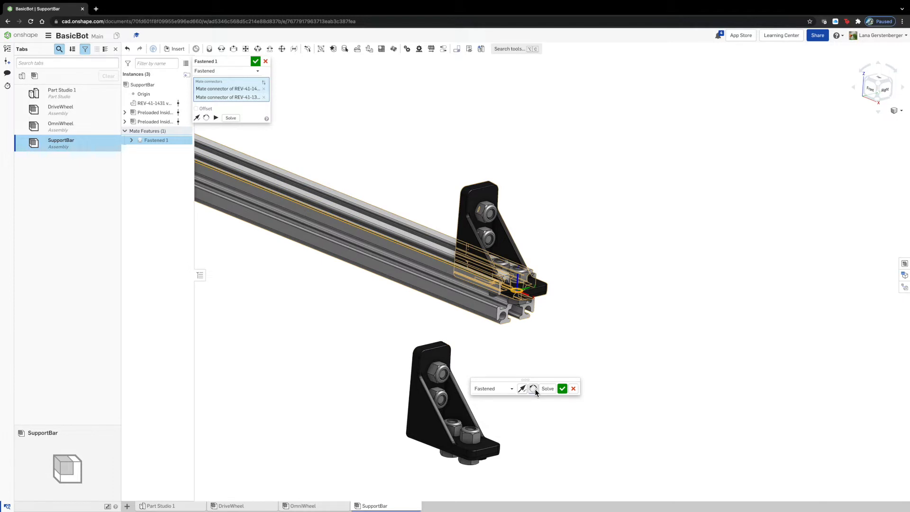
{"action": "right_click_drag", "start_coordinate": [655, 294], "coordinate": [678, 305]}
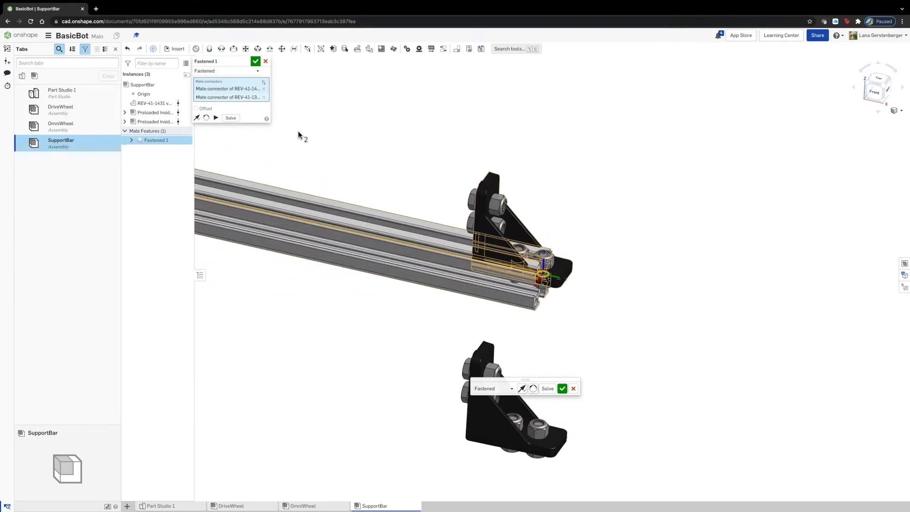
Step: Offset the Fastened mate by -5.5 mm in Z and 20 mm in Y, and accept it
{"action": "left_click", "coordinate": [196, 109]}
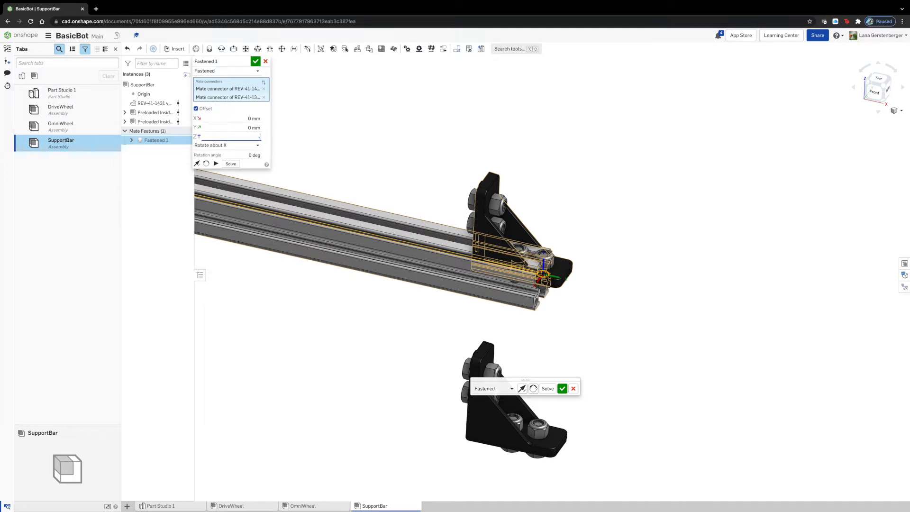
{"action": "key", "text": "shift+Tab"}
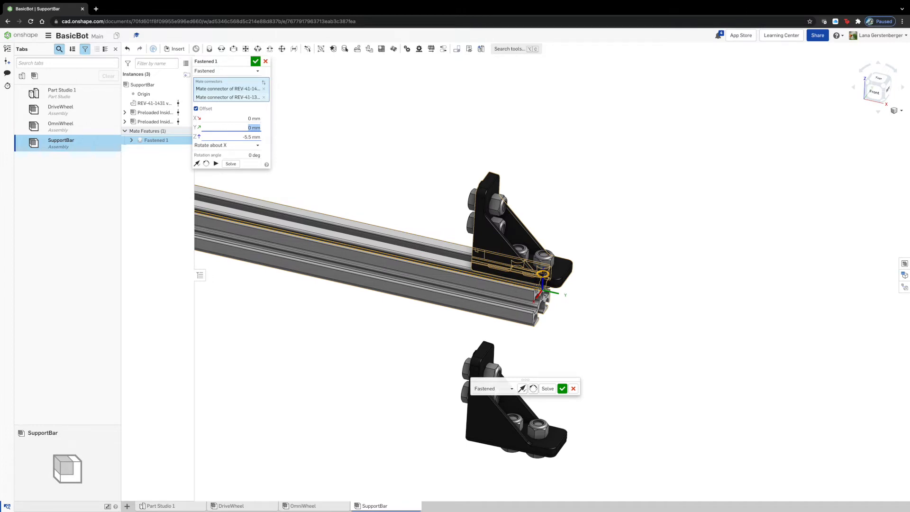
{"action": "type", "text": "20"}
{"action": "key", "text": "Tab"}
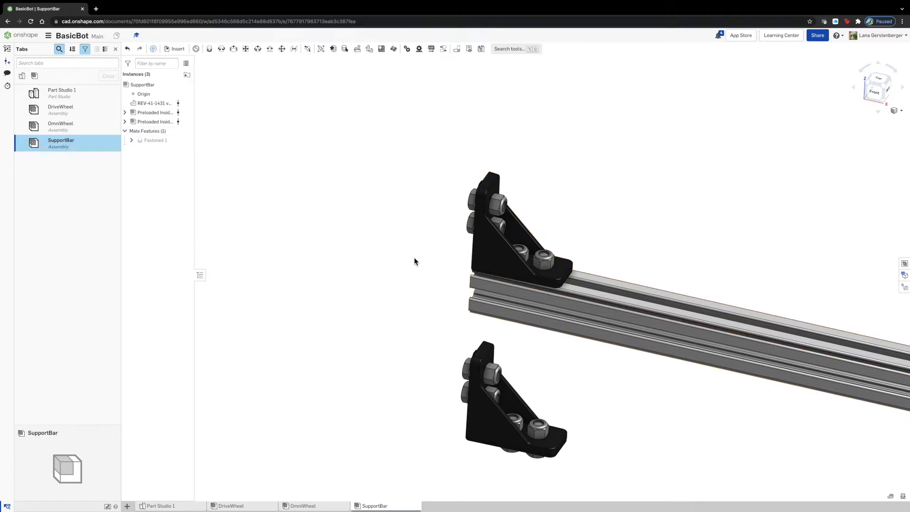
Step: Move the extrusion to the assembly origin, using the centre hole at its free end as the reference point
{"action": "right_click_drag", "start_coordinate": [414, 262], "coordinate": [363, 243]}
{"action": "scroll", "coordinate": [363, 240], "scroll_direction": "down", "scroll_amount": 3}
{"action": "mouse_move", "coordinate": [584, 340]}
{"action": "right_mouse_down"}
{"action": "mouse_move", "coordinate": [573, 325]}
{"action": "mouse_move", "coordinate": [566, 335]}
{"action": "right_mouse_up"}
{"action": "scroll", "coordinate": [544, 305], "scroll_direction": "up", "scroll_amount": 5}
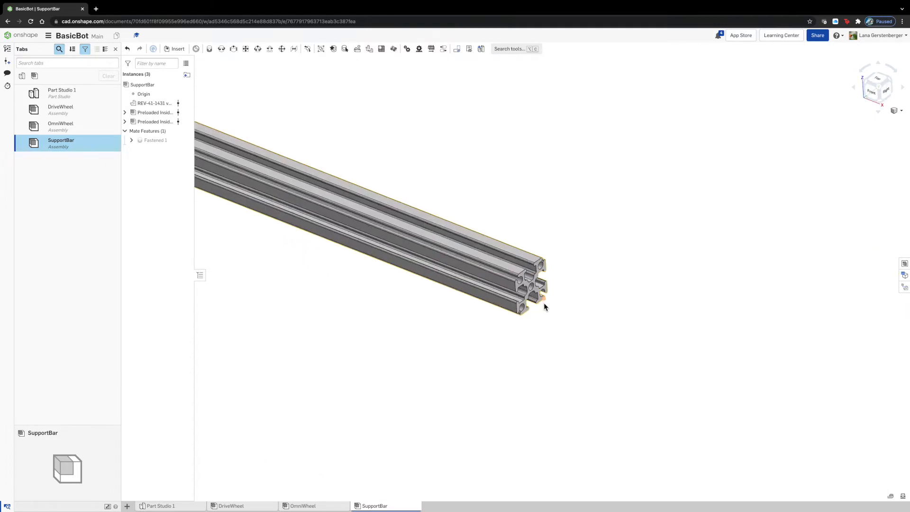
{"action": "scroll", "coordinate": [531, 285], "scroll_direction": "up", "scroll_amount": 3}
{"action": "left_click", "coordinate": [532, 285]}
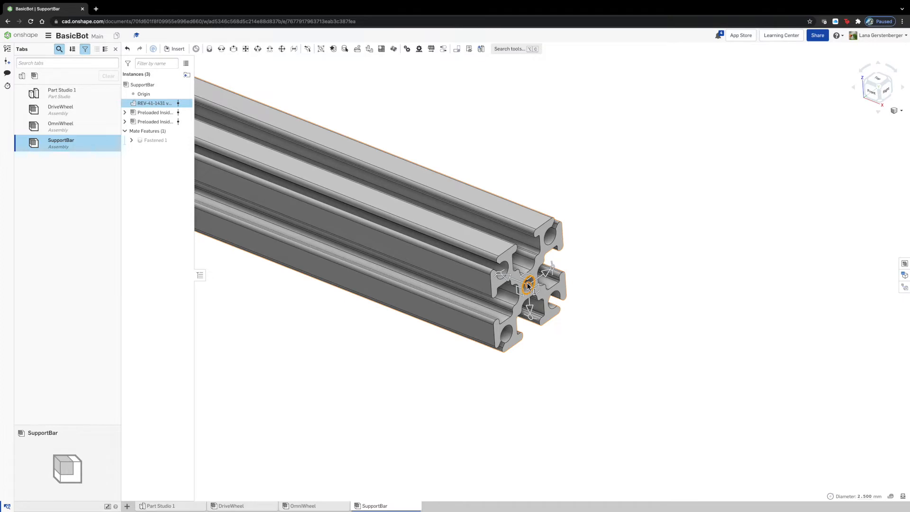
{"action": "right_click", "coordinate": [527, 284]}
{"action": "left_click", "coordinate": [546, 289]}
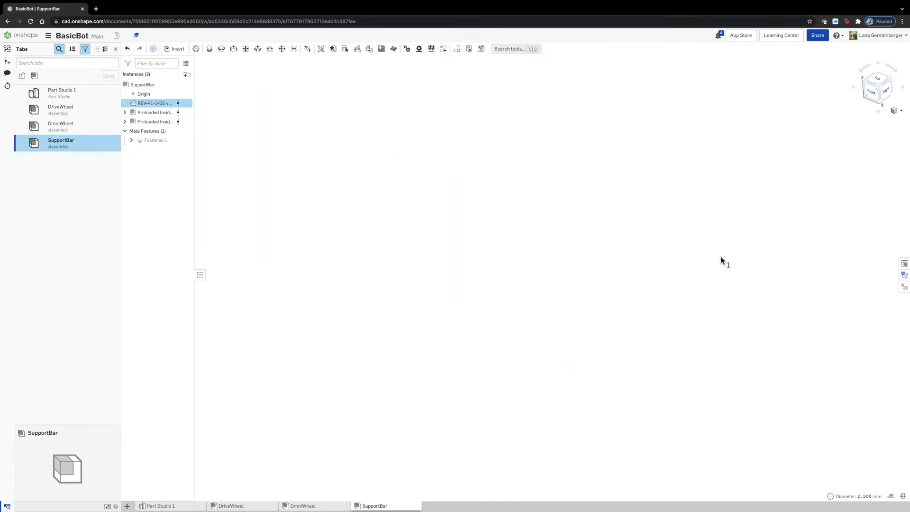
{"action": "scroll", "coordinate": [720, 256], "scroll_direction": "down", "scroll_amount": 6}
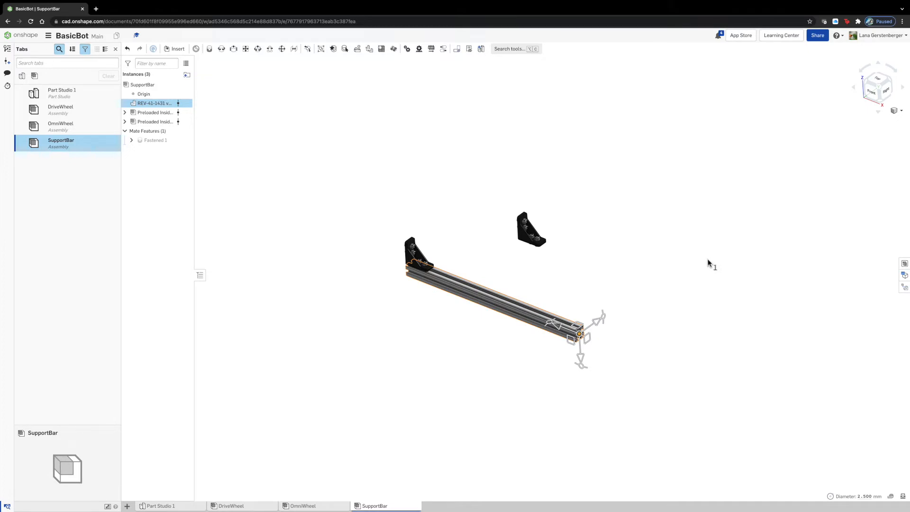
Step: Rotate the extrusion 90 degrees about its long axis and shift it -112.5 mm along its length to centre it on the origin
{"action": "left_click_drag", "start_coordinate": [606, 322], "coordinate": [580, 366]}
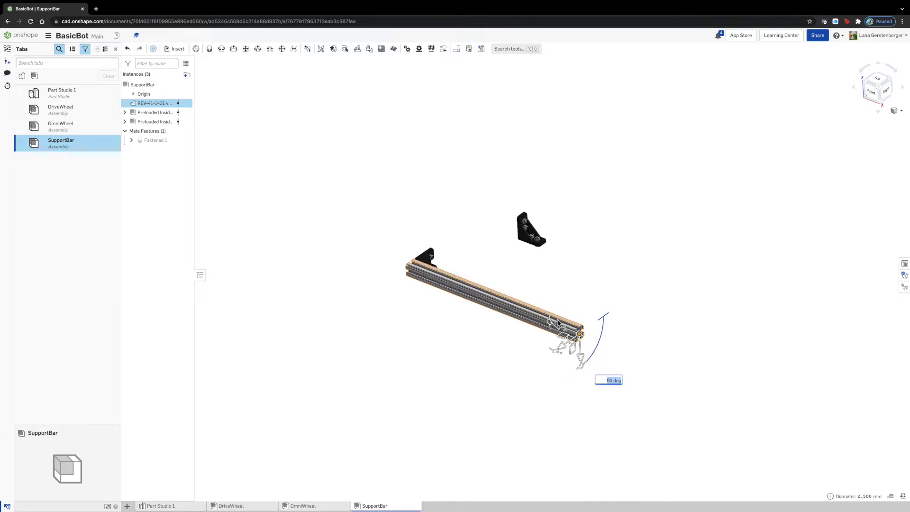
{"action": "left_click_drag", "start_coordinate": [558, 325], "coordinate": [611, 346]}
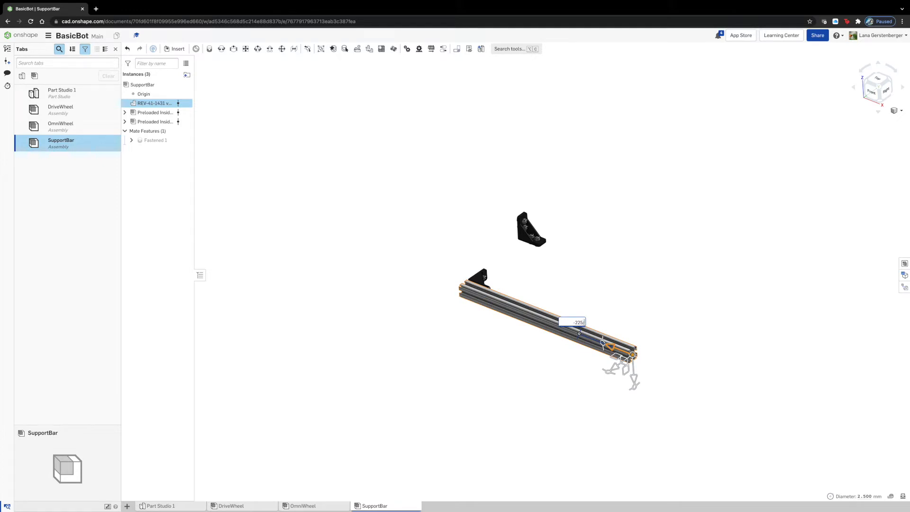
{"action": "key", "text": "Return"}
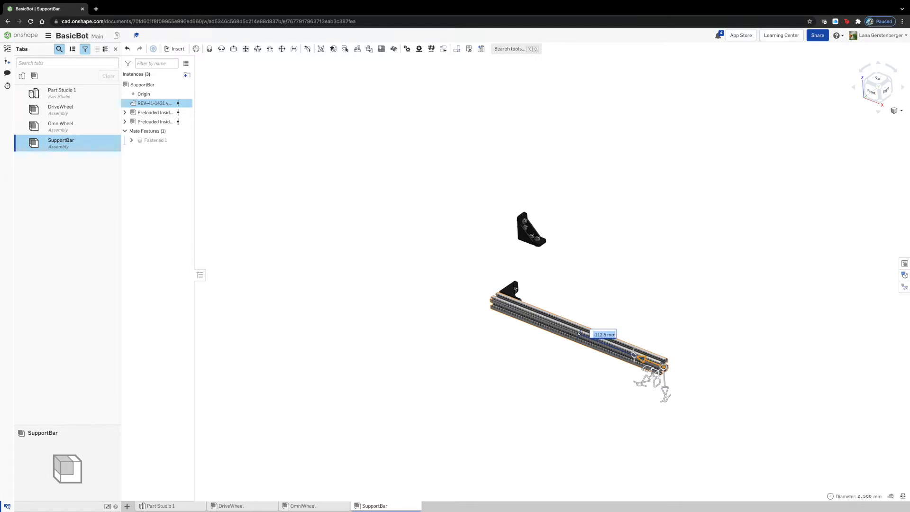
Step: Fix the centred extrusion in place in the SupportBar assembly
{"action": "left_click", "coordinate": [653, 274]}
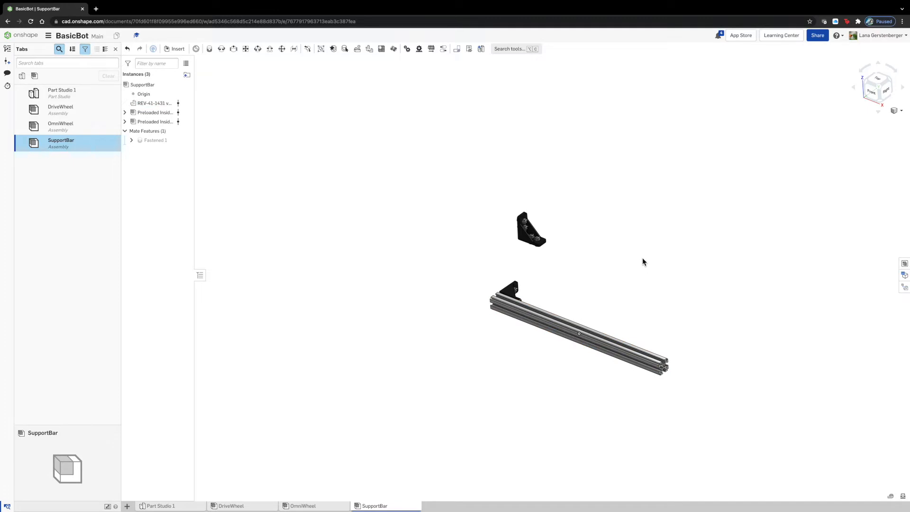
{"action": "right_click", "coordinate": [532, 320]}
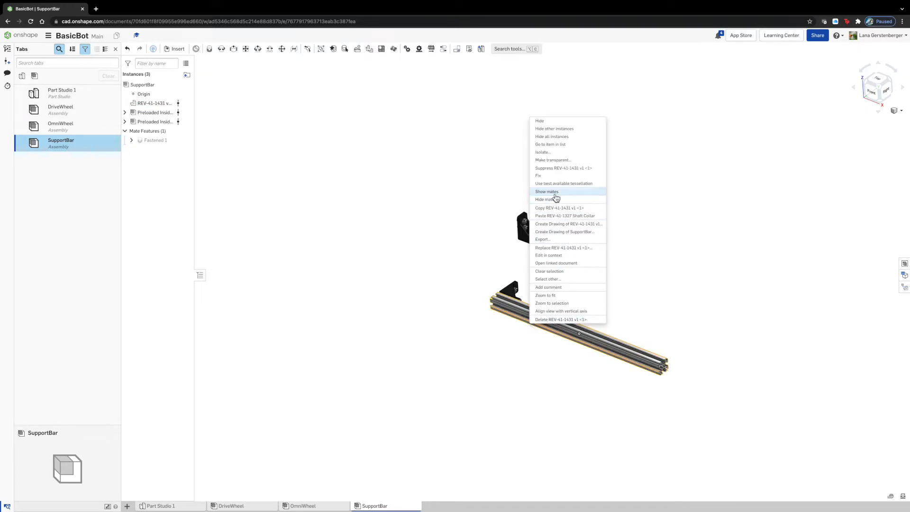
{"action": "left_click", "coordinate": [582, 176]}
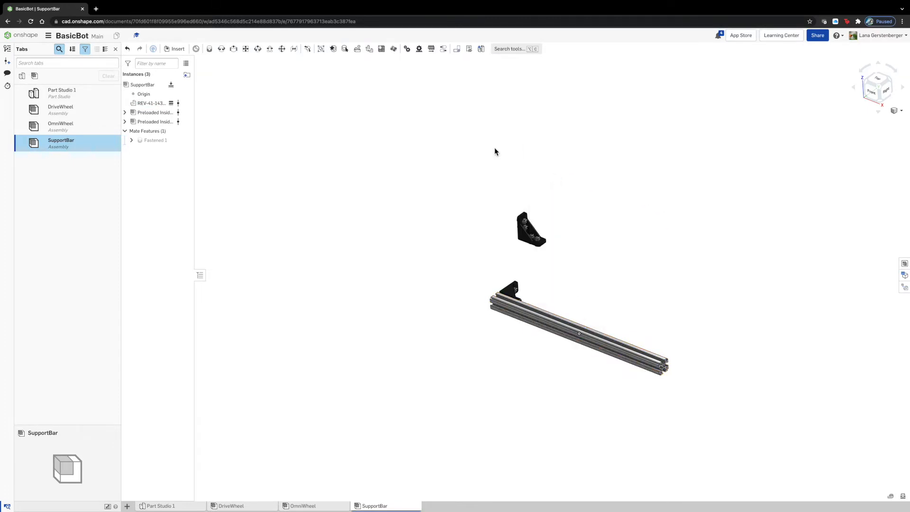
Step: Create a Fastened mate from the loose bracket's mounting face to the center slot edge at the extrusion's free end
{"action": "left_click", "coordinate": [209, 49]}
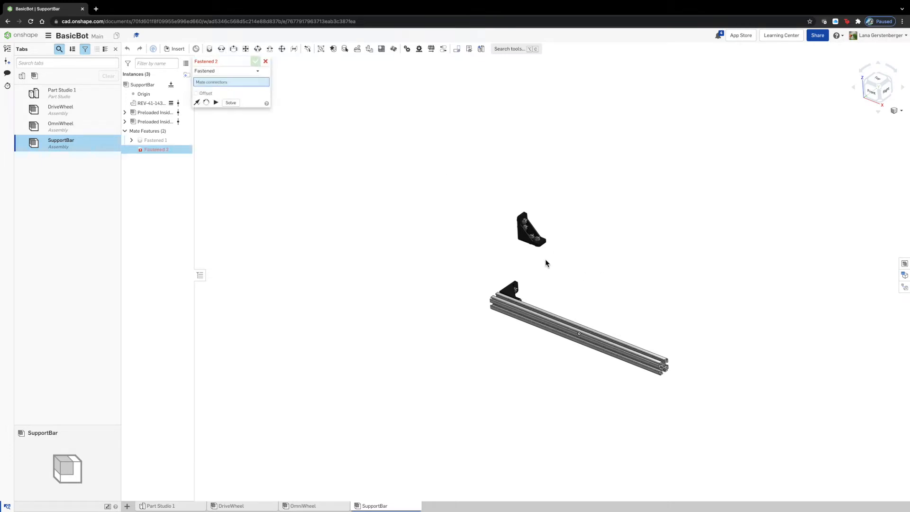
{"action": "scroll", "coordinate": [547, 260], "scroll_direction": "up", "scroll_amount": 10}
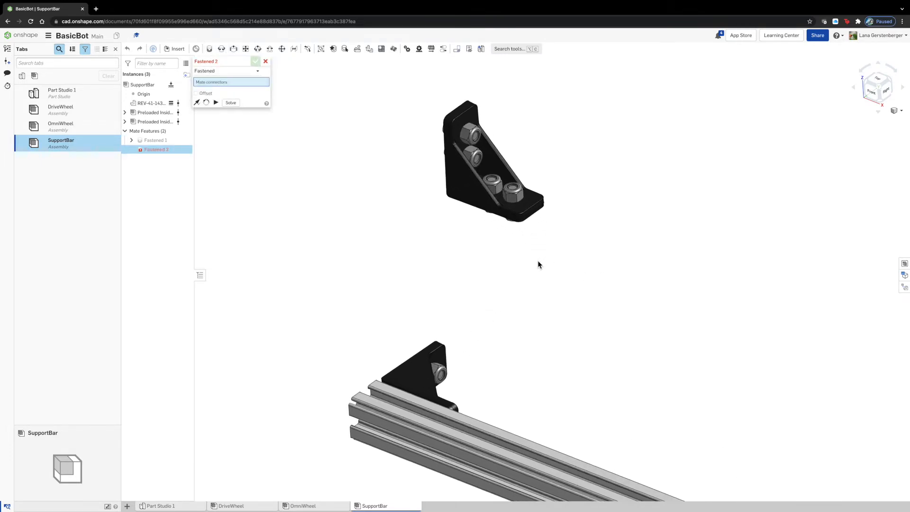
{"action": "right_click_drag", "start_coordinate": [538, 256], "coordinate": [522, 219]}
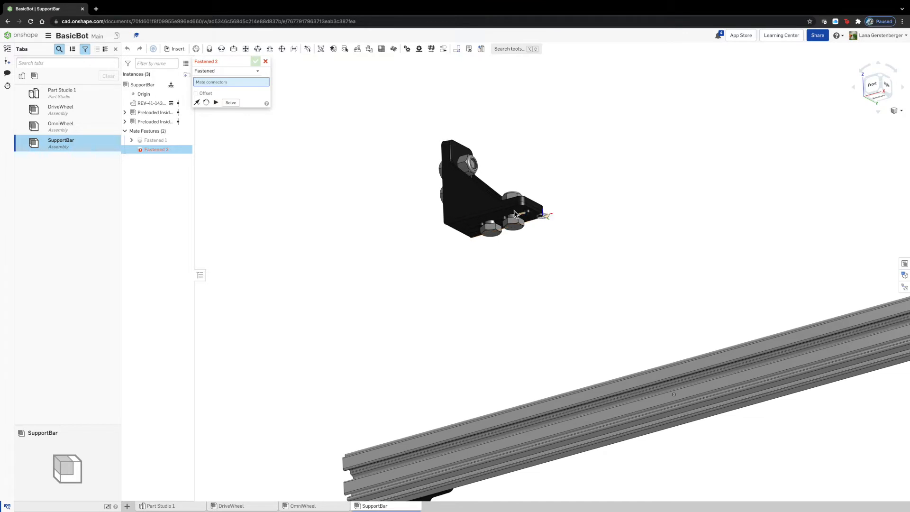
{"action": "left_click", "coordinate": [514, 217]}
{"action": "right_click_drag", "start_coordinate": [621, 160], "coordinate": [609, 184]}
{"action": "scroll", "coordinate": [656, 175], "scroll_direction": "down", "scroll_amount": 5}
{"action": "scroll", "coordinate": [497, 408], "scroll_direction": "up", "scroll_amount": 5}
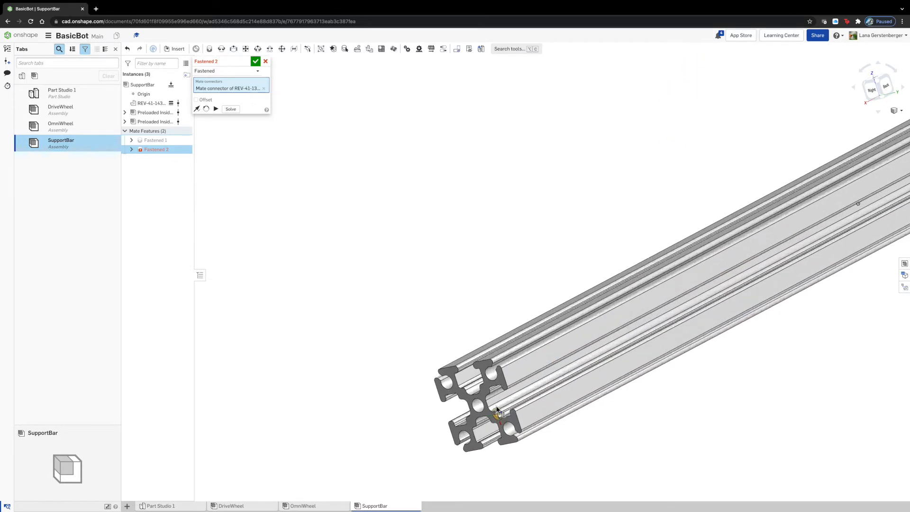
{"action": "scroll", "coordinate": [488, 396], "scroll_direction": "up", "scroll_amount": 3}
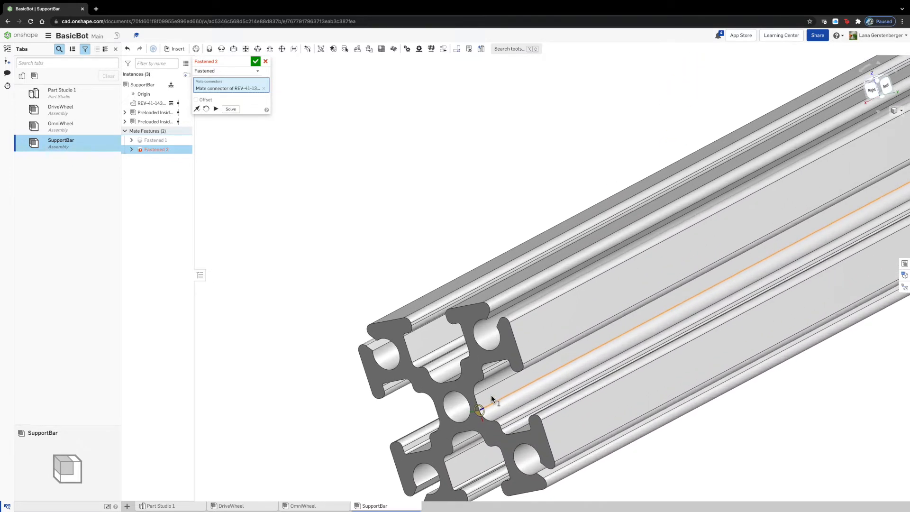
{"action": "left_click", "coordinate": [470, 403]}
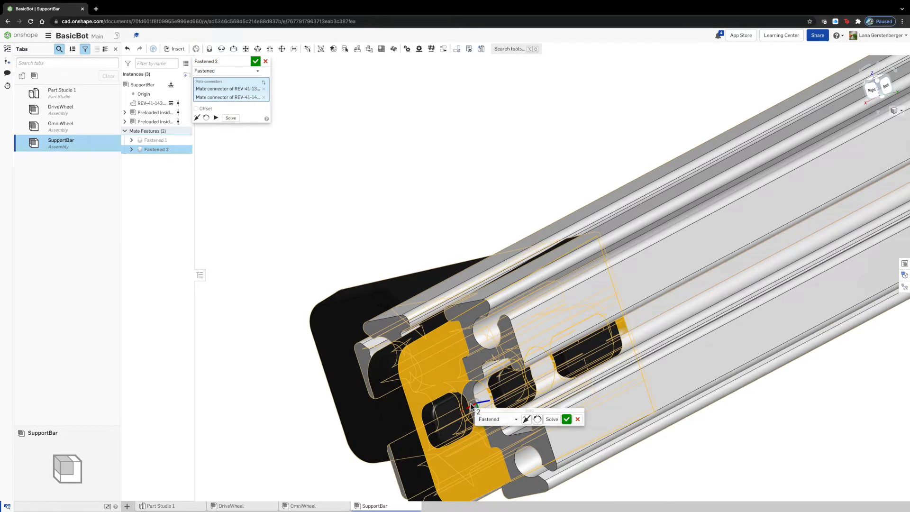
Step: Flip the bracket's mate axis and rotate its alignment so the bracket lies along the extrusion and faces away from its end
{"action": "scroll", "coordinate": [521, 268], "scroll_direction": "down", "scroll_amount": 5}
{"action": "right_click_drag", "start_coordinate": [521, 265], "coordinate": [534, 430]}
{"action": "left_click", "coordinate": [526, 419]}
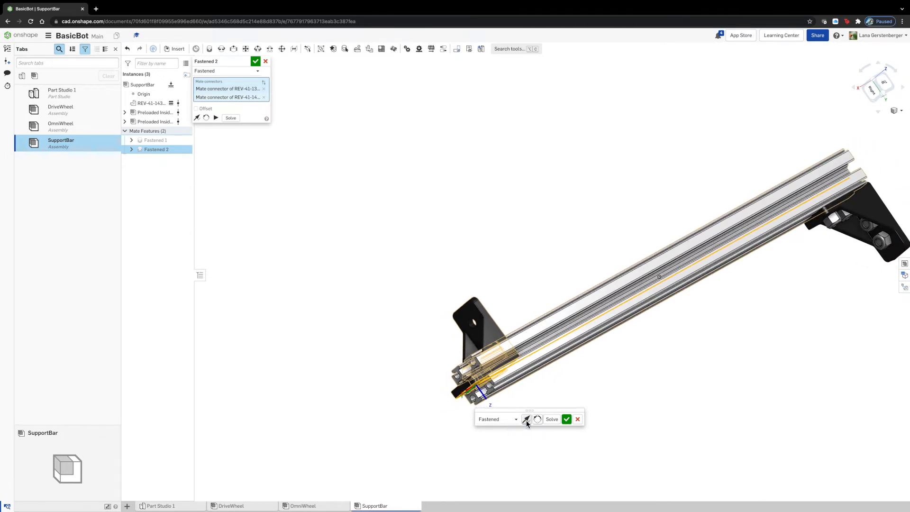
{"action": "right_click_drag", "start_coordinate": [664, 422], "coordinate": [652, 404]}
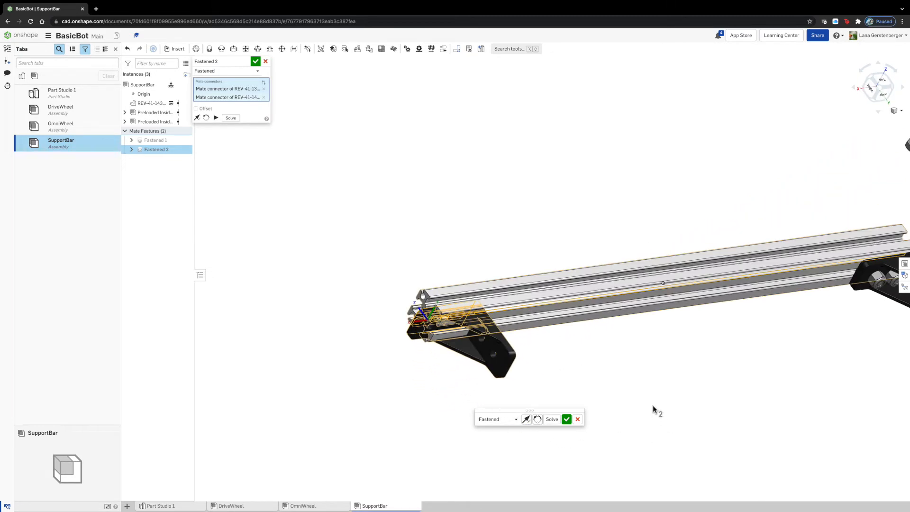
{"action": "left_click", "coordinate": [537, 418]}
{"action": "left_click", "coordinate": [537, 418]}
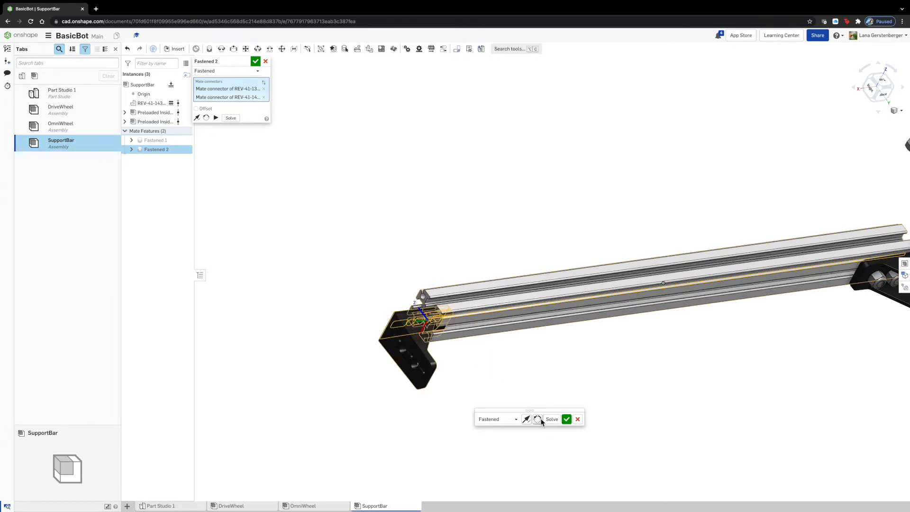
Step: Offset the bracket's Fastened mate by 20 mm in X and -5.5 mm in Z, and accept the mate
{"action": "left_click", "coordinate": [207, 109]}
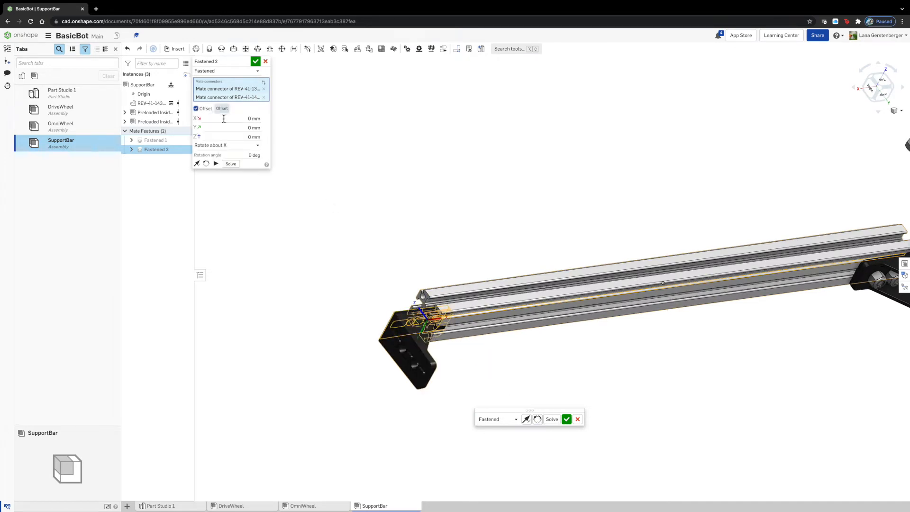
{"action": "left_click", "coordinate": [225, 137]}
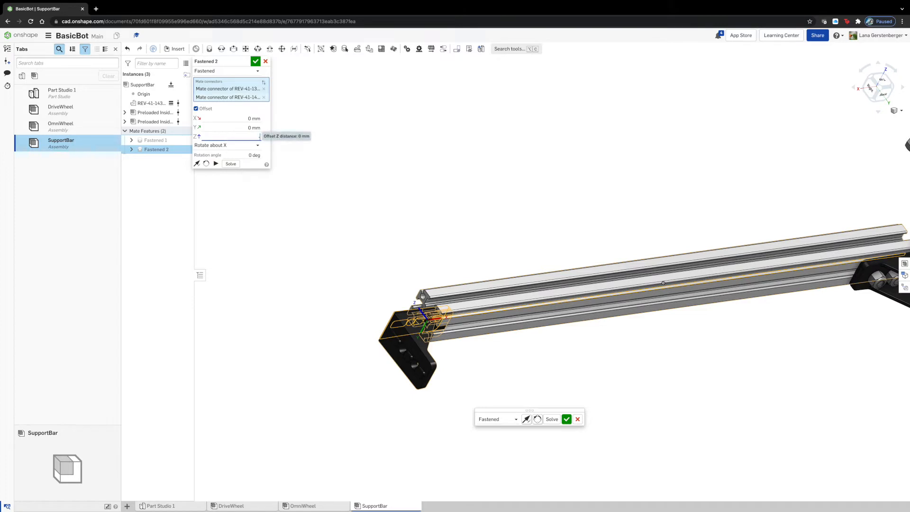
{"action": "key", "text": "shift+Tab"}
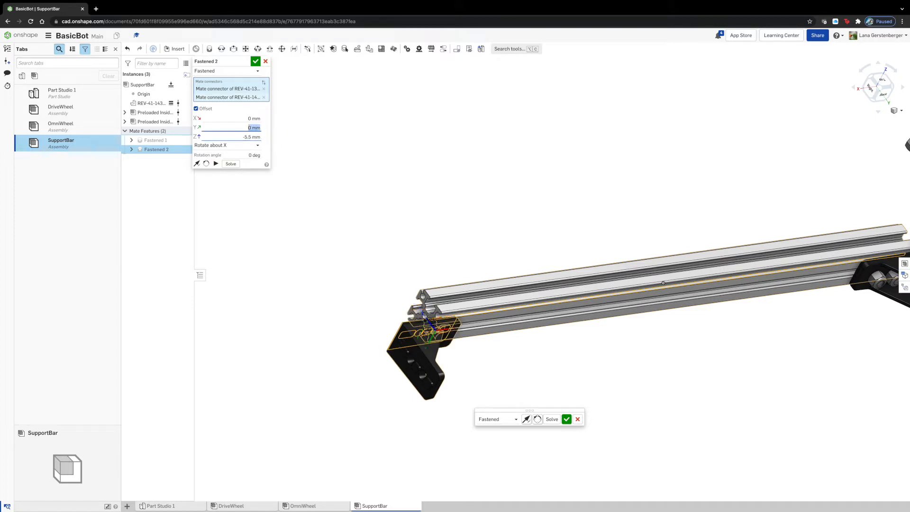
{"action": "key", "text": "shift+Tab"}
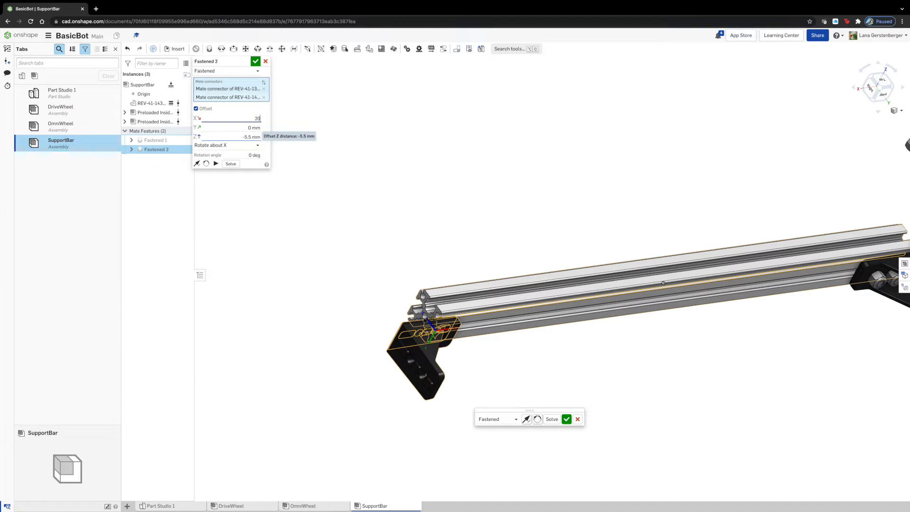
{"action": "key", "text": "Tab"}
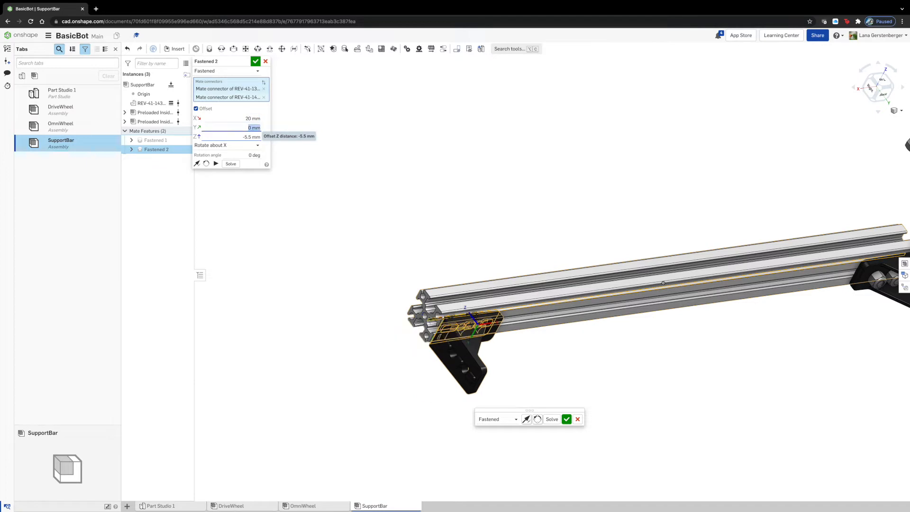
{"action": "left_click", "coordinate": [256, 62]}
{"action": "right_click_drag", "start_coordinate": [330, 183], "coordinate": [288, 166]}
{"action": "key", "text": "f"}
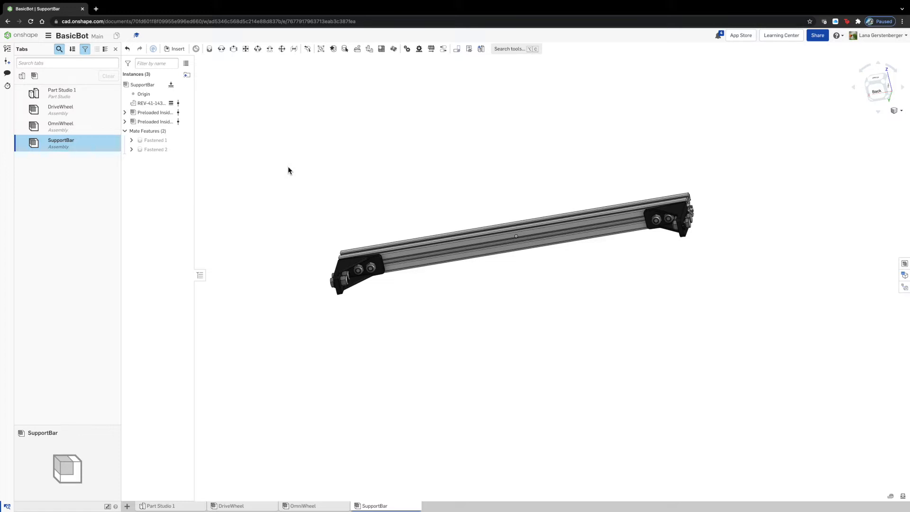
Step: Create a new assembly in the document and name it BasicBot
{"action": "right_click", "coordinate": [76, 190]}
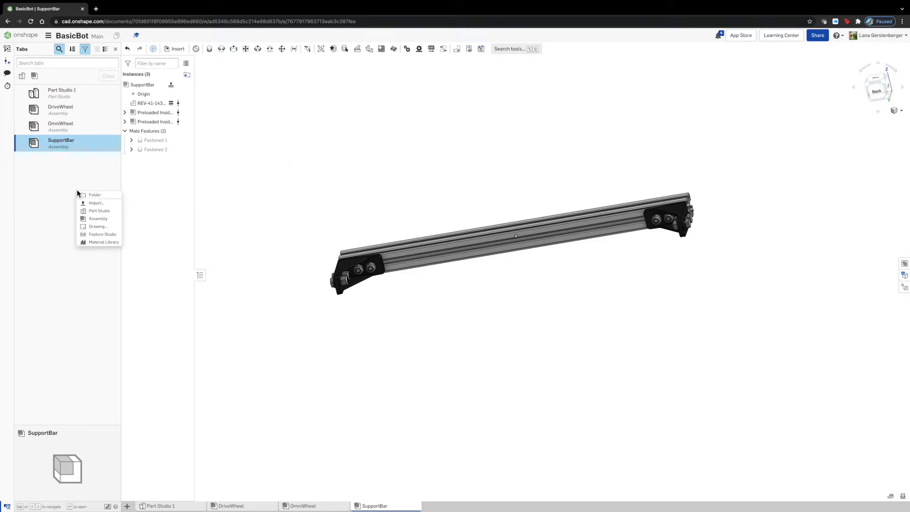
{"action": "left_click", "coordinate": [102, 219]}
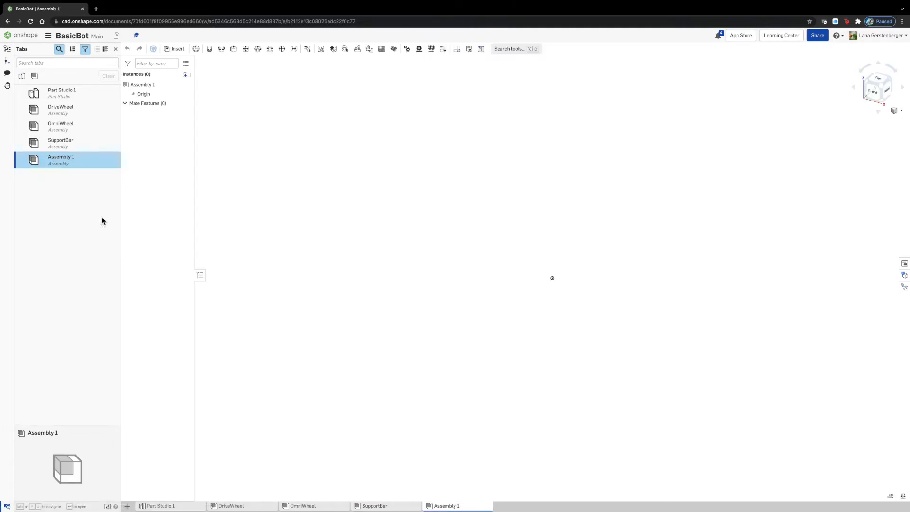
{"action": "right_click", "coordinate": [56, 164]}
{"action": "left_click", "coordinate": [77, 193]}
{"action": "type", "text": "B"}
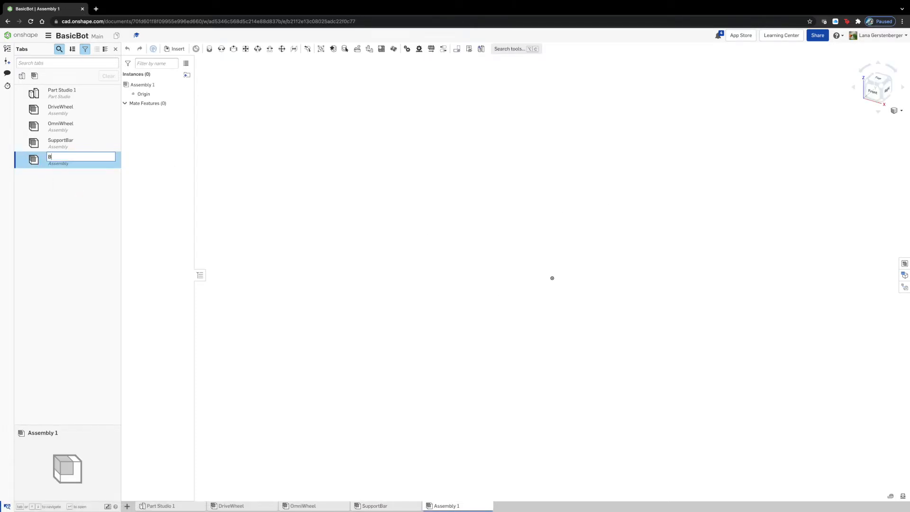
{"action": "type", "text": "asicBot"}
{"action": "key", "text": "Return"}
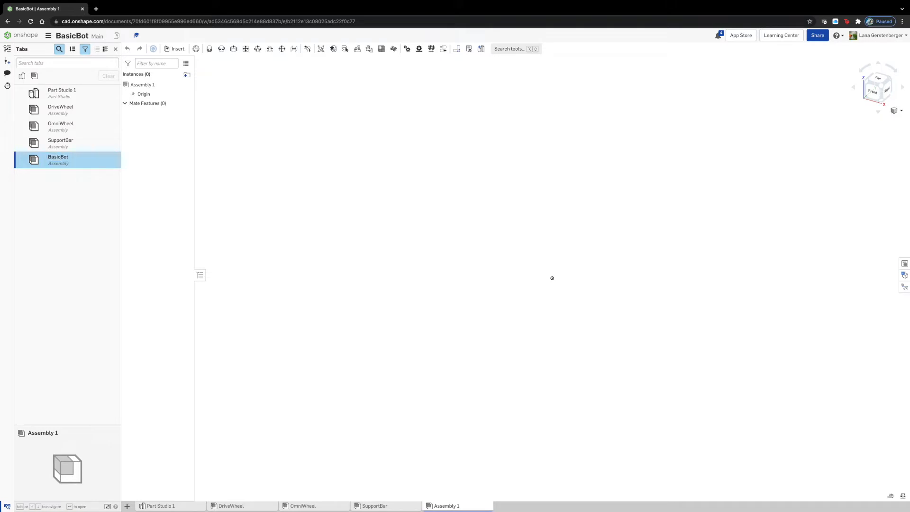
Step: Insert the SupportBar assembly from the current document into the BasicBot assembly
{"action": "left_click", "coordinate": [175, 49]}
{"action": "left_click", "coordinate": [288, 106]}
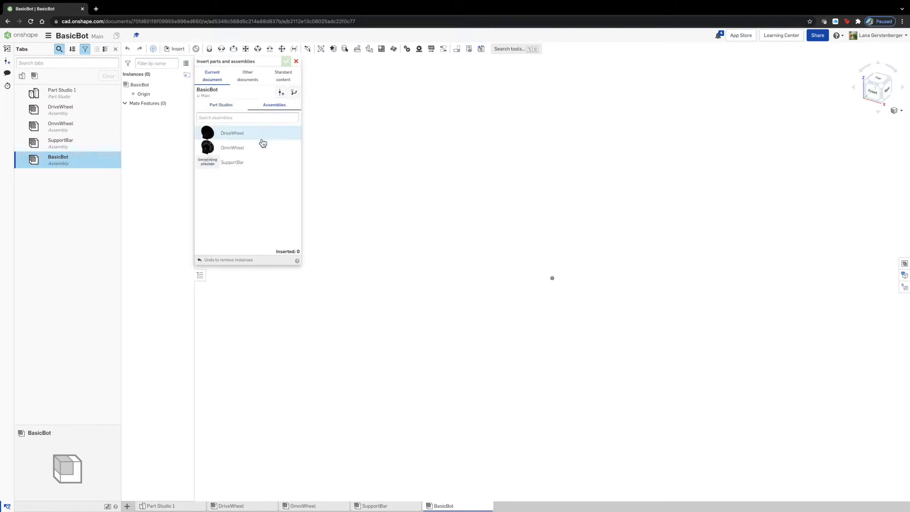
{"action": "left_click", "coordinate": [246, 164]}
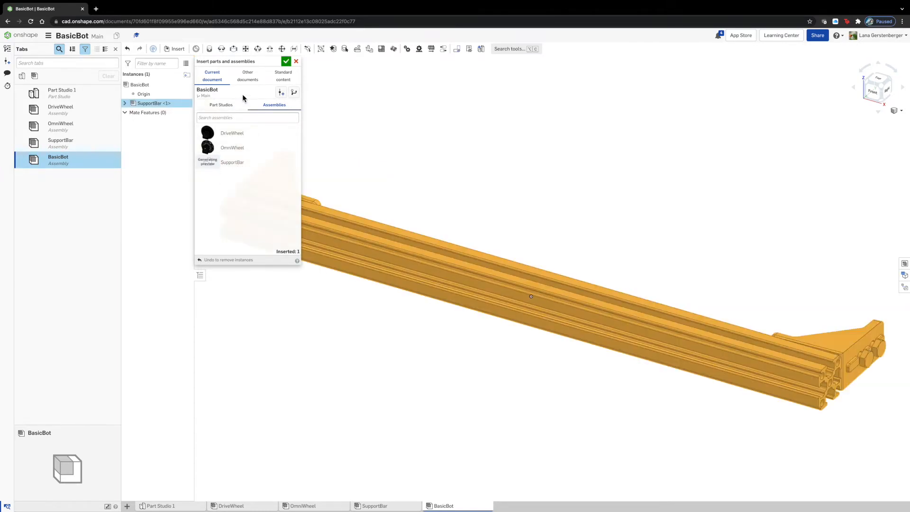
{"action": "left_click", "coordinate": [286, 61]}
Step: Fix the inserted SupportBar in place
{"action": "right_click_drag", "start_coordinate": [528, 154], "coordinate": [500, 149]}
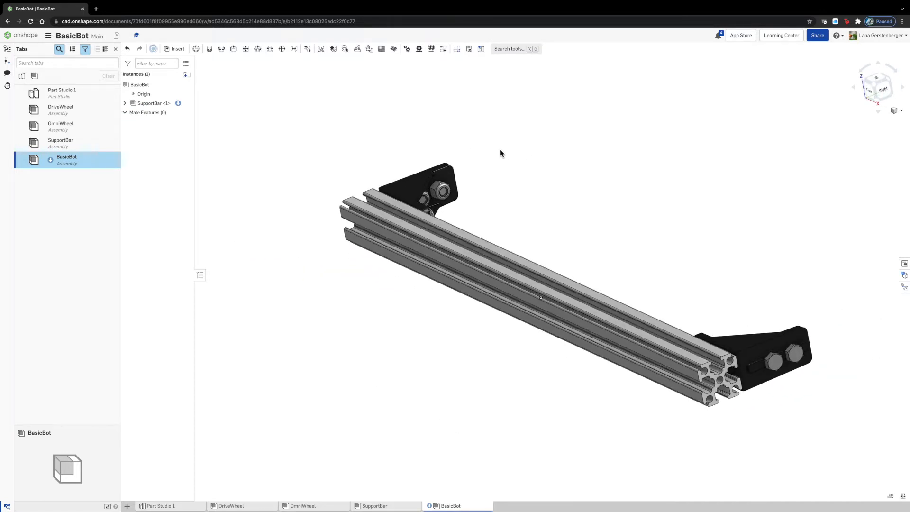
{"action": "right_click", "coordinate": [462, 252]}
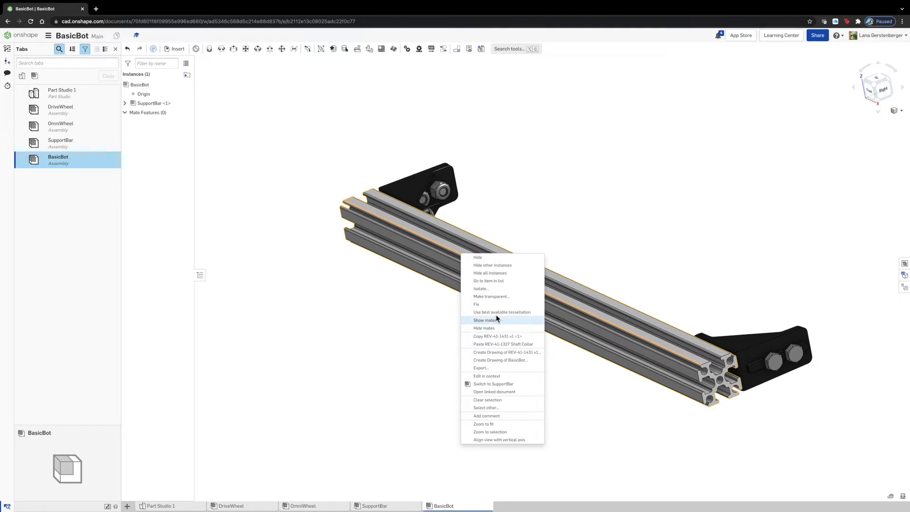
{"action": "left_click", "coordinate": [494, 304]}
Step: Insert a second SupportBar from the current document and place it behind the fixed one
{"action": "scroll", "coordinate": [412, 386], "scroll_direction": "down", "scroll_amount": 3}
{"action": "mouse_move", "coordinate": [550, 209]}
{"action": "right_mouse_down"}
{"action": "mouse_move", "coordinate": [567, 201]}
{"action": "mouse_move", "coordinate": [567, 209]}
{"action": "right_mouse_up"}
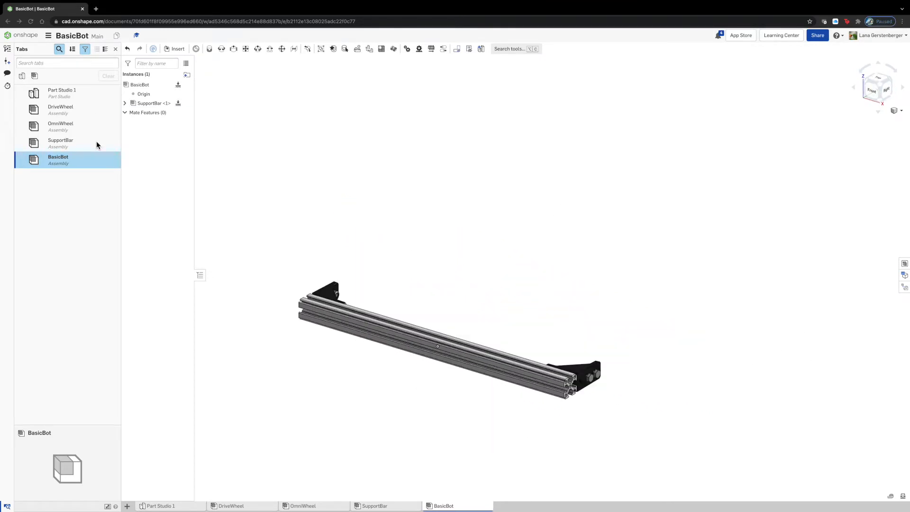
{"action": "mouse_move", "coordinate": [460, 4]}
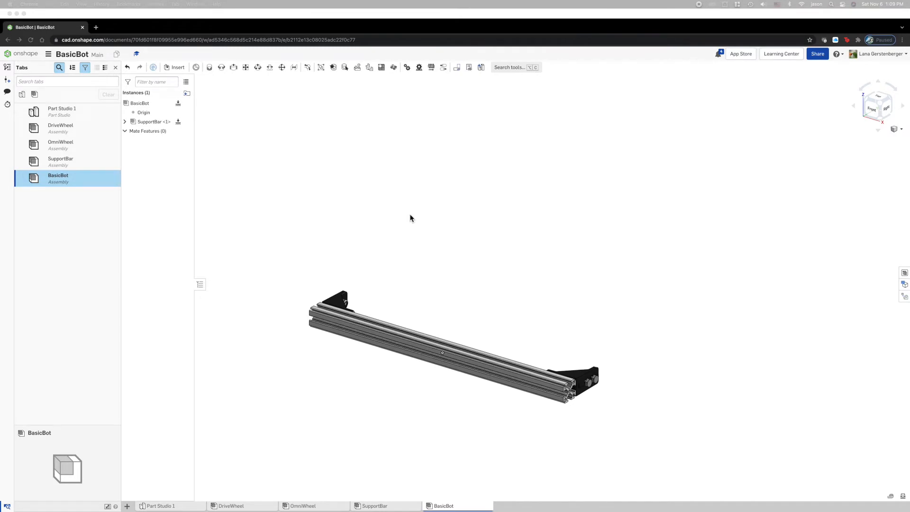
{"action": "left_click", "coordinate": [177, 49]}
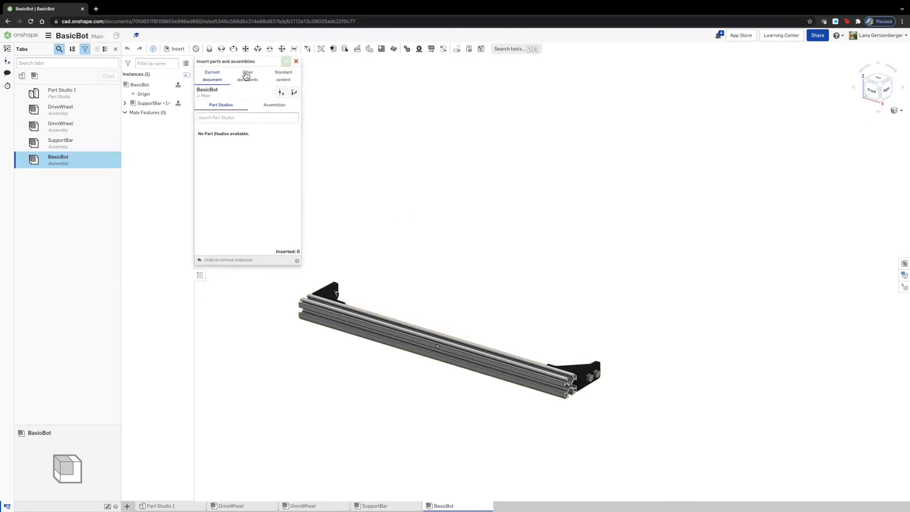
{"action": "left_click", "coordinate": [277, 107]}
{"action": "left_click", "coordinate": [238, 162]}
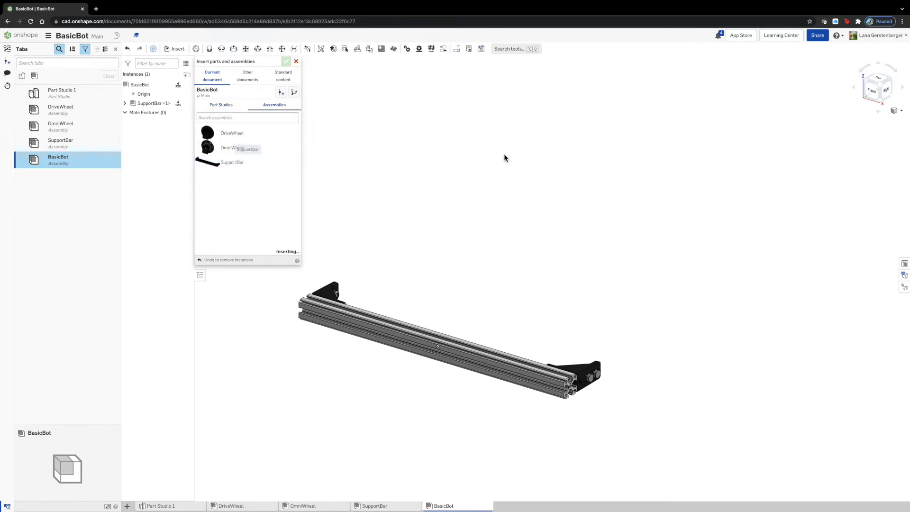
{"action": "left_click", "coordinate": [445, 160]}
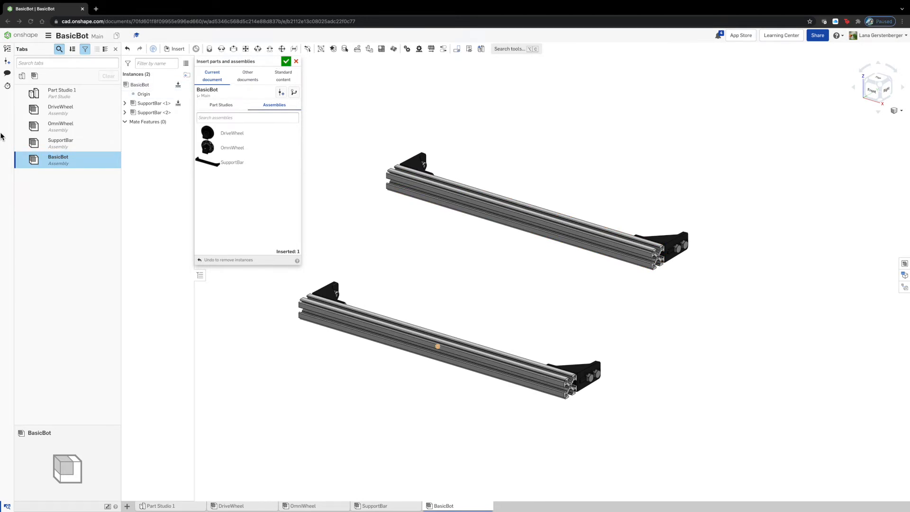
{"action": "left_click", "coordinate": [286, 62]}
Step: Create a fastened mate between the centres of the matching bracket-side faces on the two SupportBar extrusions
{"action": "left_click", "coordinate": [210, 49]}
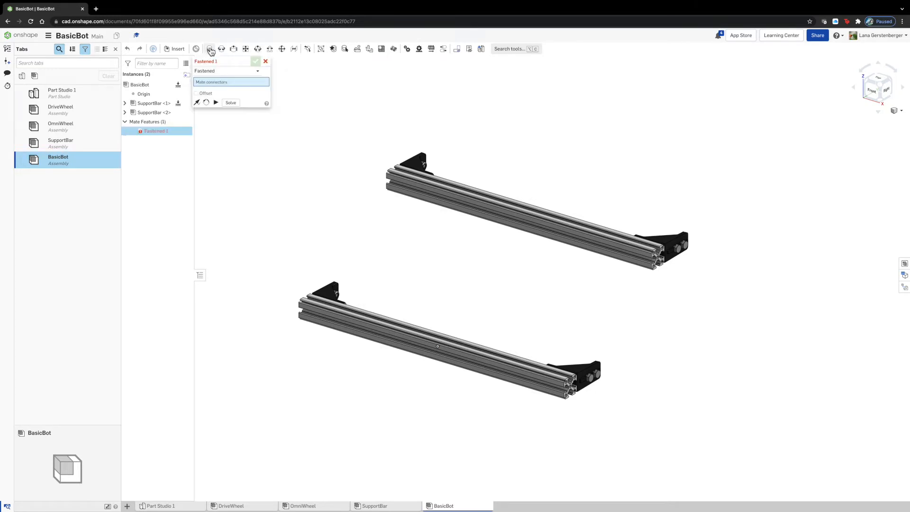
{"action": "right_click_drag", "start_coordinate": [561, 317], "coordinate": [508, 324]}
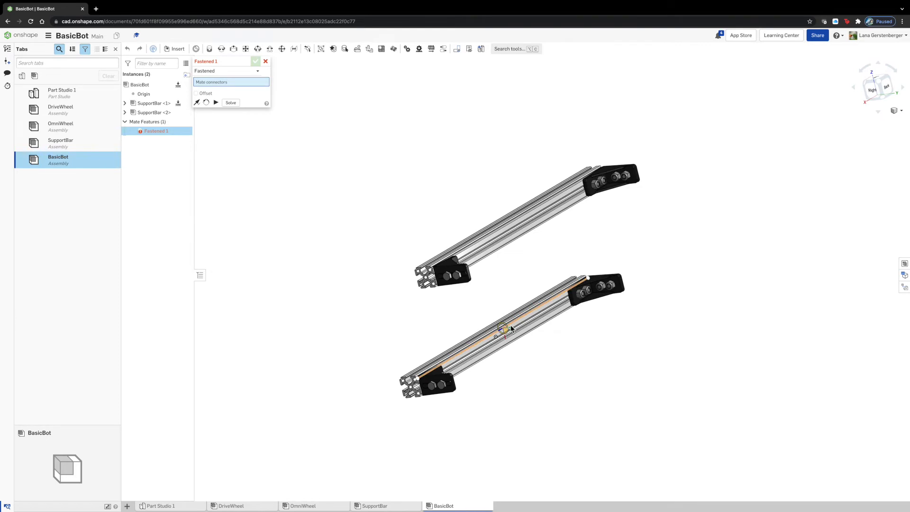
{"action": "scroll", "coordinate": [510, 325], "scroll_direction": "up", "scroll_amount": 5}
{"action": "left_click", "coordinate": [507, 330]}
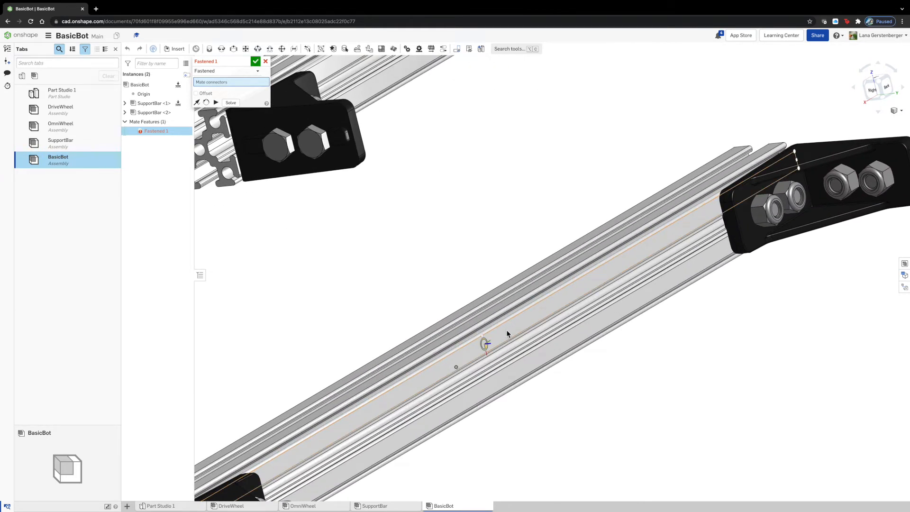
{"action": "scroll", "coordinate": [505, 331], "scroll_direction": "down", "scroll_amount": 5}
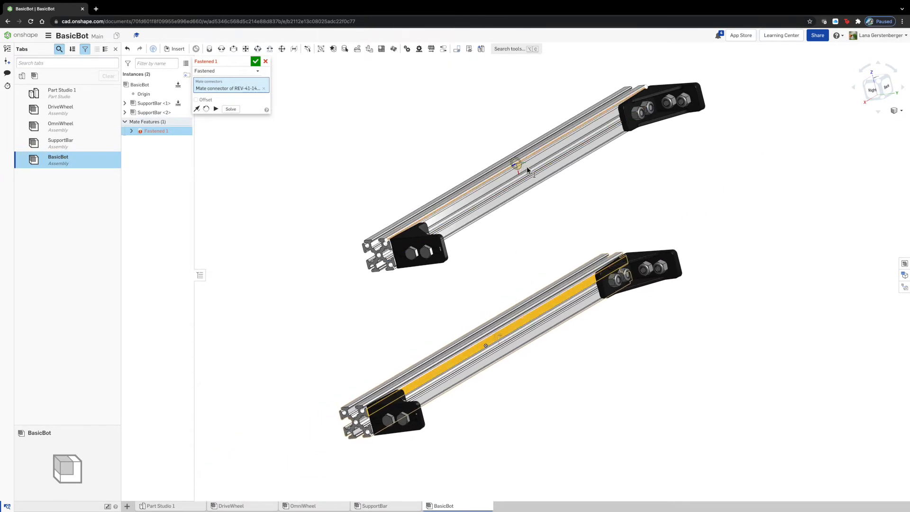
{"action": "scroll", "coordinate": [526, 167], "scroll_direction": "up", "scroll_amount": 5}
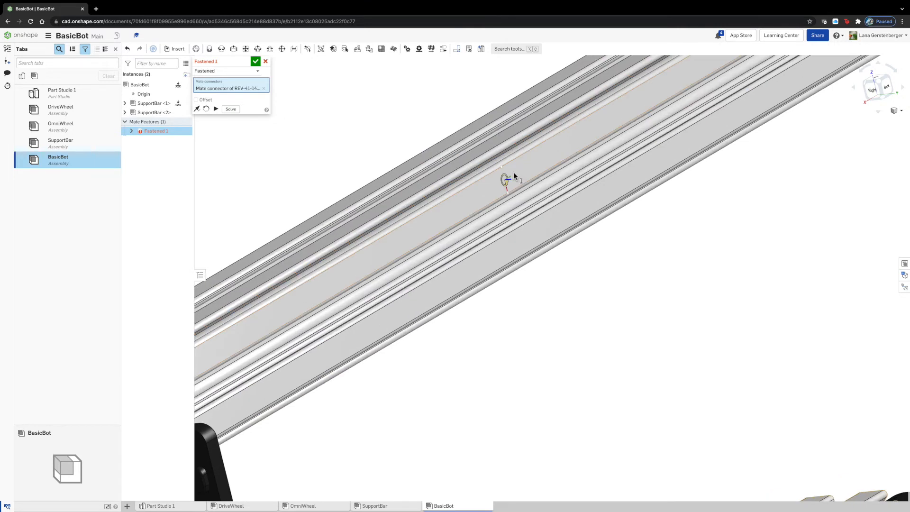
{"action": "left_click", "coordinate": [513, 172]}
{"action": "scroll", "coordinate": [513, 171], "scroll_direction": "down", "scroll_amount": 10}
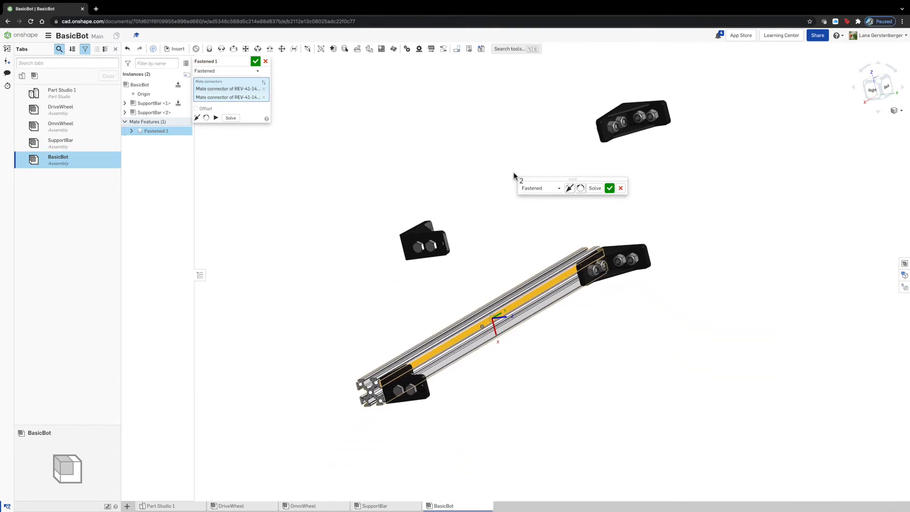
Step: Flip the mate's primary axis so the SupportBars face each other, and offset them -121 mm in Z
{"action": "right_click_drag", "start_coordinate": [300, 221], "coordinate": [351, 227]}
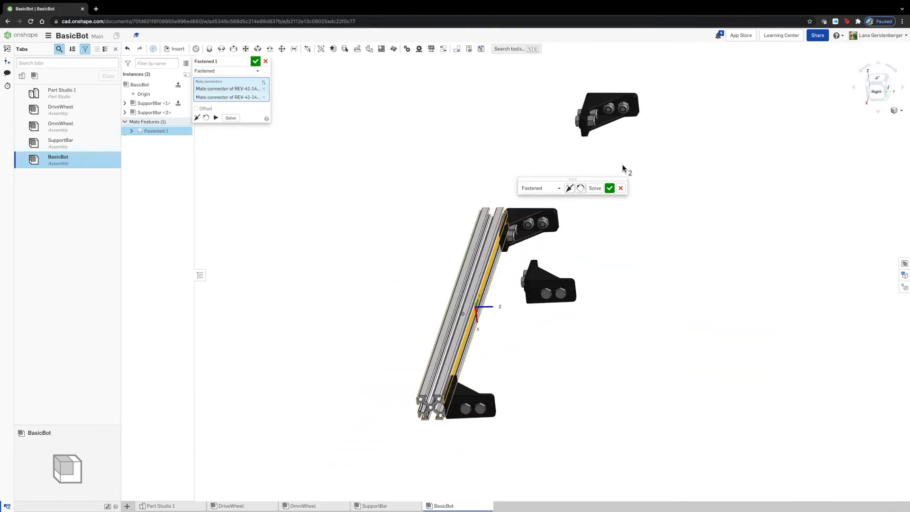
{"action": "left_click", "coordinate": [571, 188]}
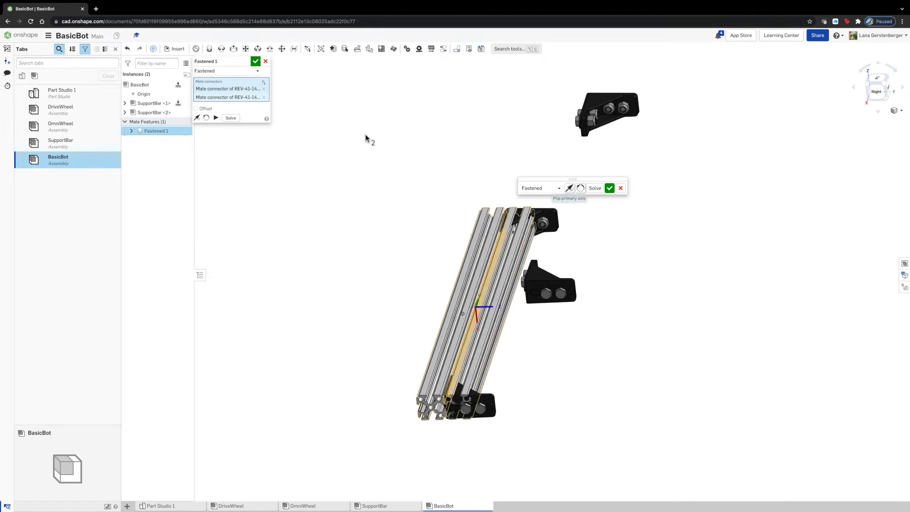
{"action": "left_click", "coordinate": [205, 109]}
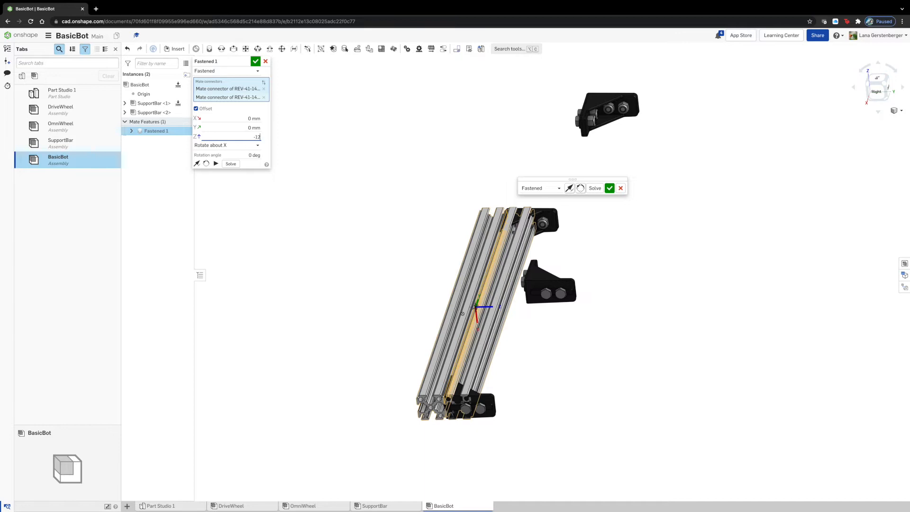
{"action": "type", "text": "-121"}
{"action": "key", "text": "Tab"}
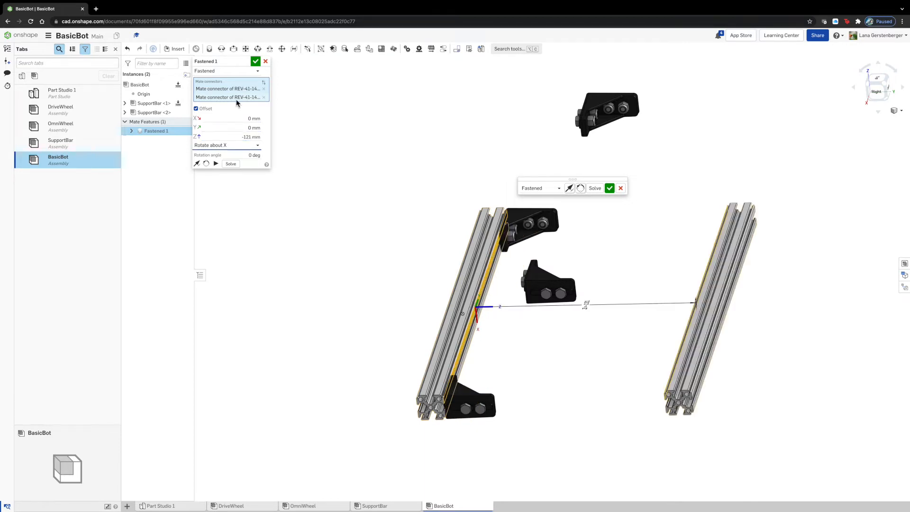
{"action": "left_click", "coordinate": [255, 62]}
Step: Search RevStructureLibrary for 420 and insert two REV-41-1432 15mm Extrusion parts, one on each side of the SupportBar pair
{"action": "right_click_drag", "start_coordinate": [357, 281], "coordinate": [387, 293]}
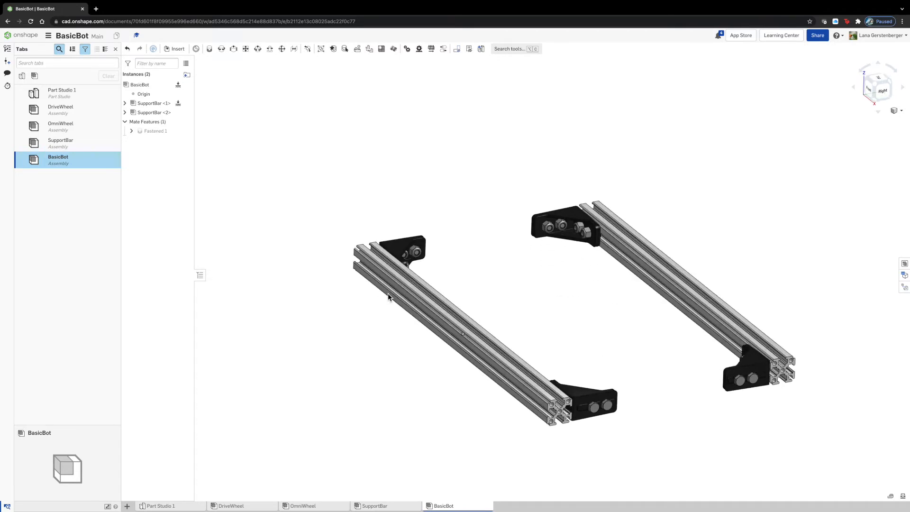
{"action": "left_click", "coordinate": [176, 49]}
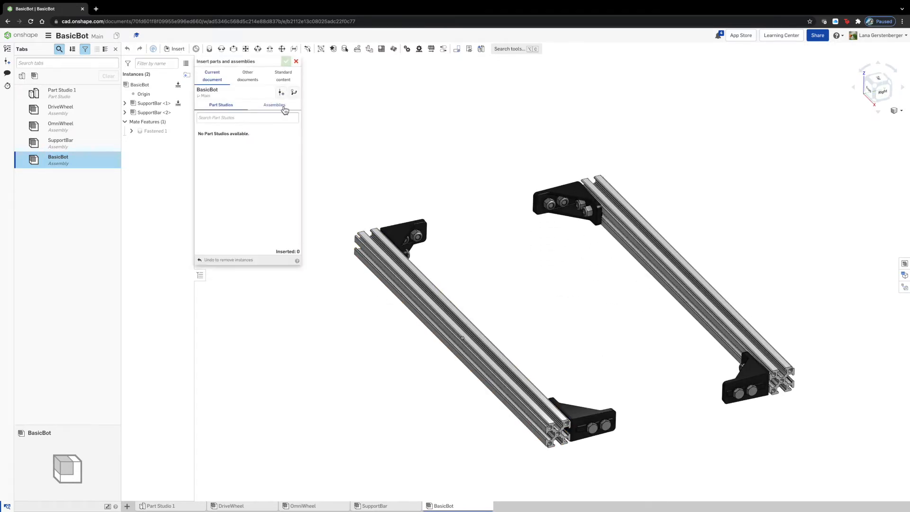
{"action": "left_click", "coordinate": [254, 81]}
{"action": "left_click", "coordinate": [248, 116]}
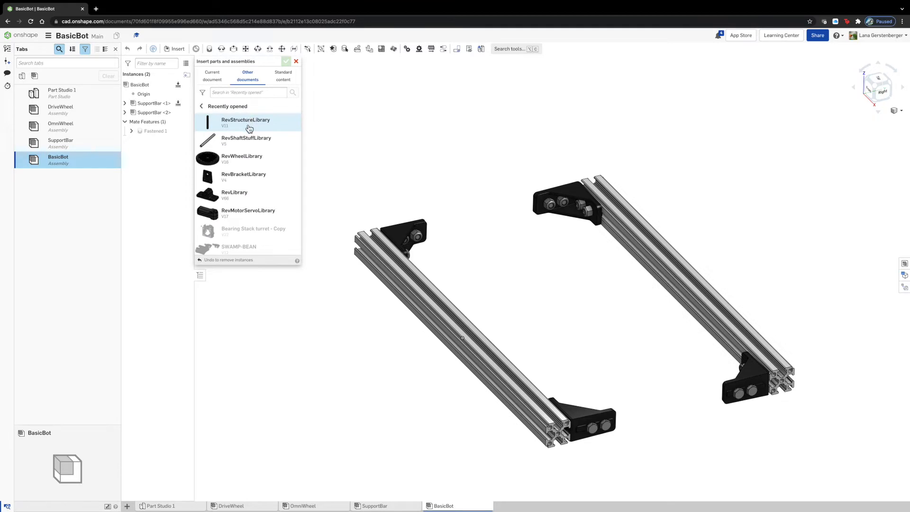
{"action": "left_click", "coordinate": [249, 129]}
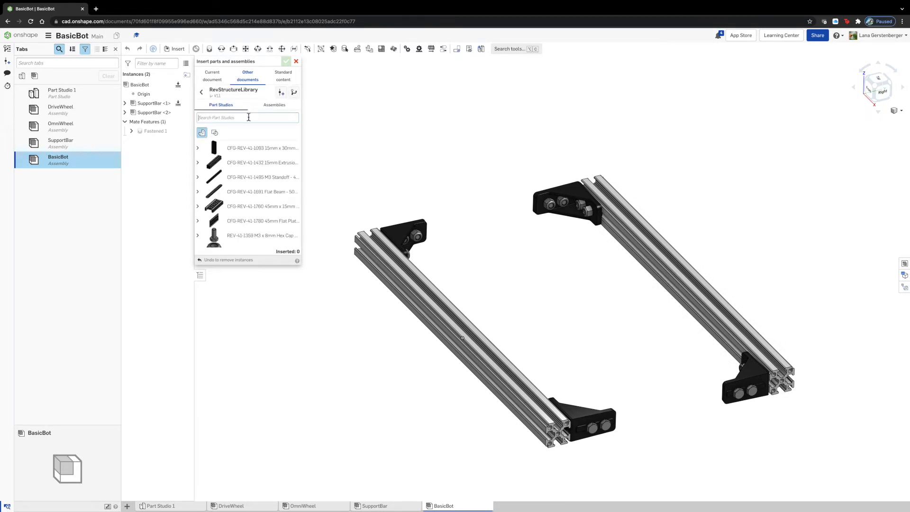
{"action": "type", "text": "420"}
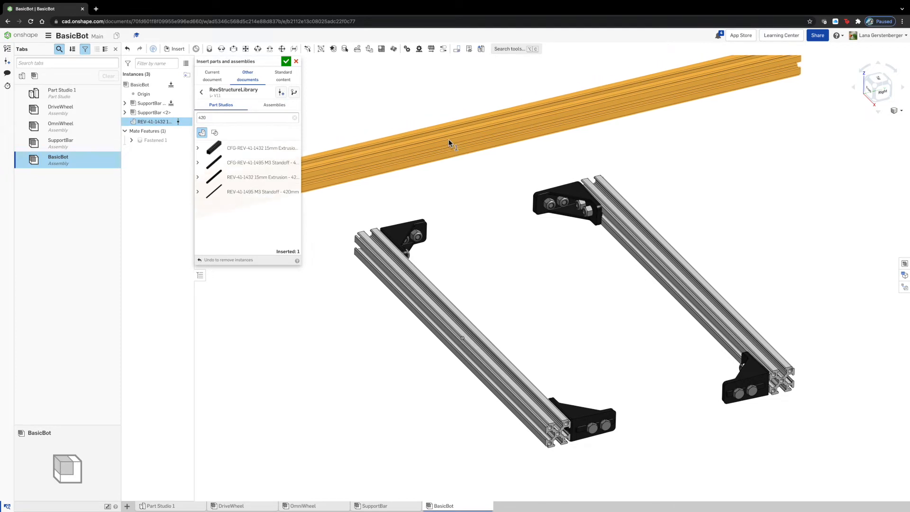
{"action": "left_click", "coordinate": [448, 138]}
{"action": "left_click", "coordinate": [273, 184]}
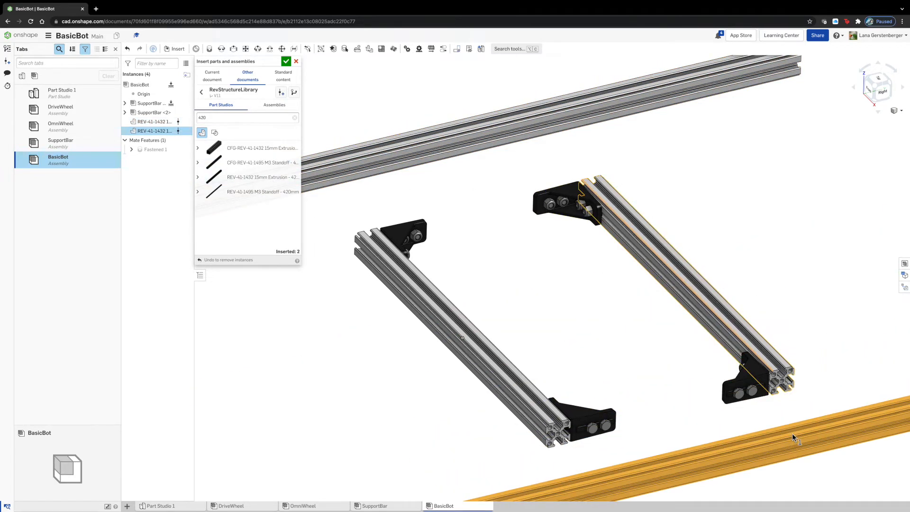
{"action": "left_click", "coordinate": [792, 437]}
{"action": "left_click", "coordinate": [286, 61]}
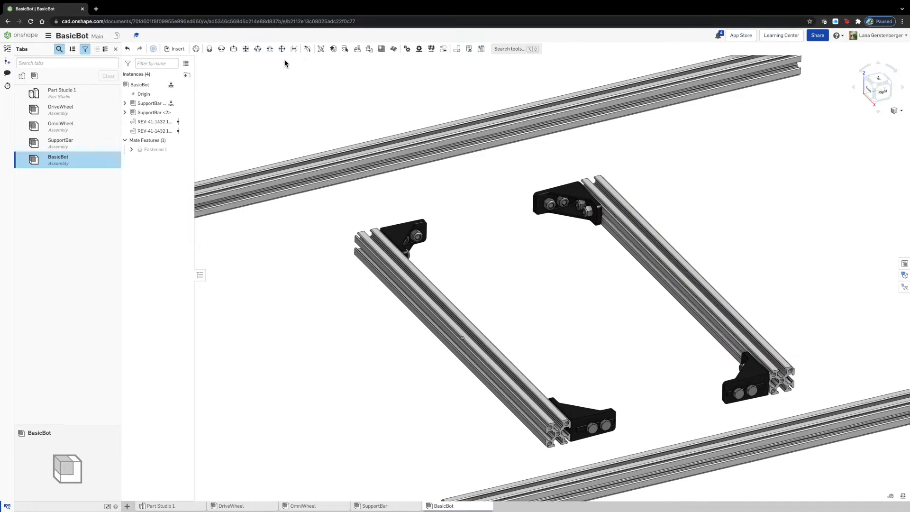
Step: Create a fastened mate between the centres of the matching side faces on the two long extrusions
{"action": "left_click", "coordinate": [209, 48]}
{"action": "left_click", "coordinate": [473, 138]}
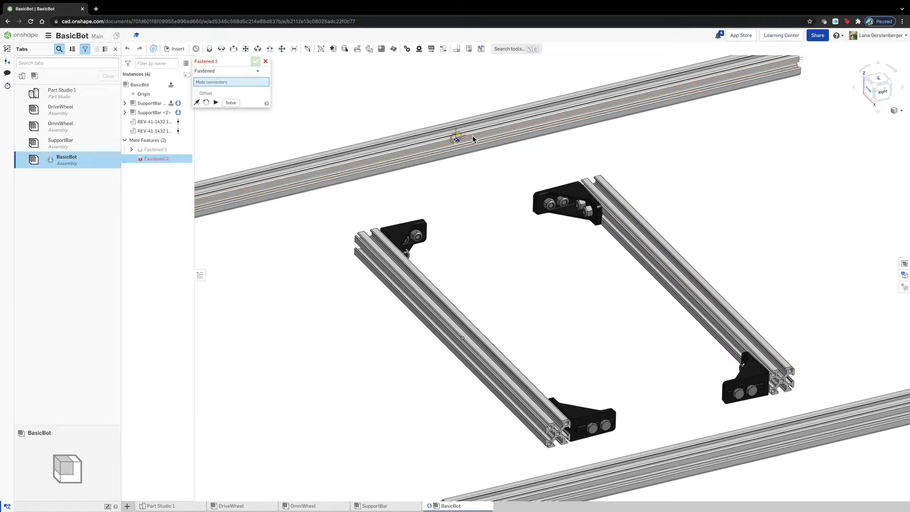
{"action": "scroll", "coordinate": [458, 139], "scroll_direction": "up", "scroll_amount": 3}
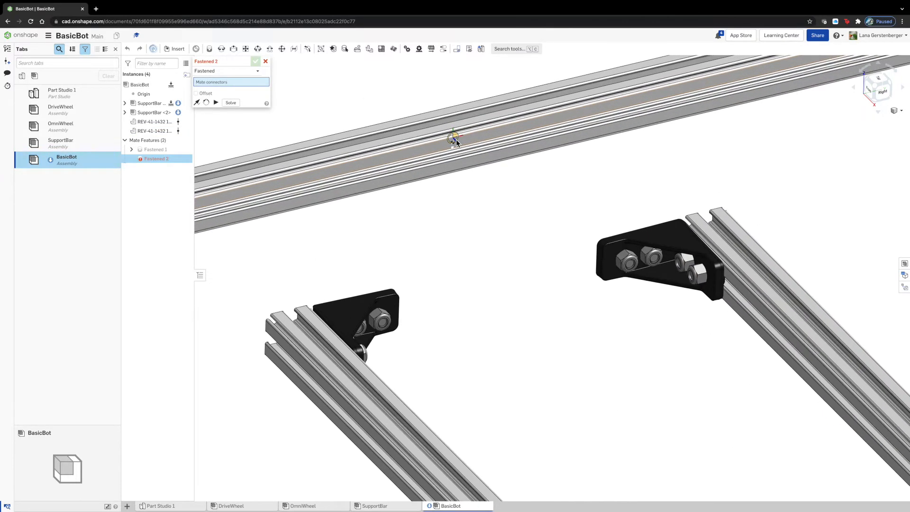
{"action": "left_click", "coordinate": [451, 141]}
{"action": "scroll", "coordinate": [451, 141], "scroll_direction": "down", "scroll_amount": 5}
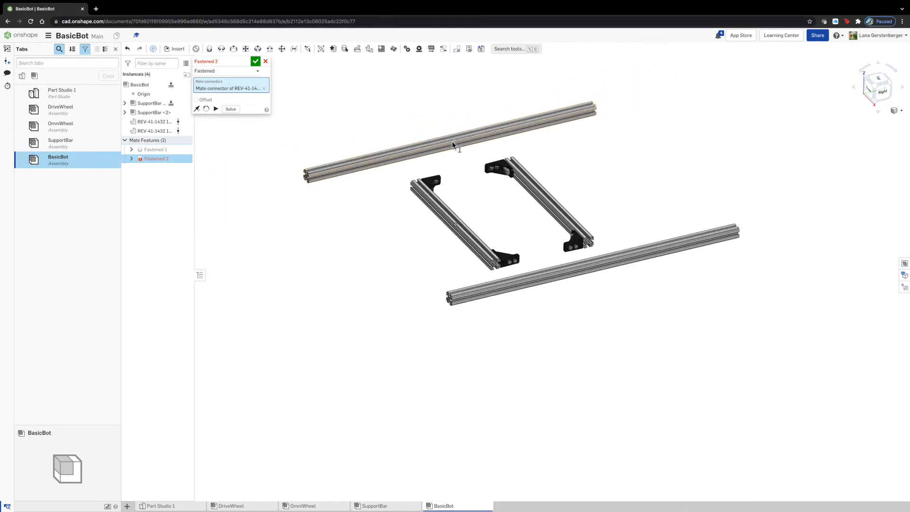
{"action": "scroll", "coordinate": [585, 256], "scroll_direction": "up", "scroll_amount": 5}
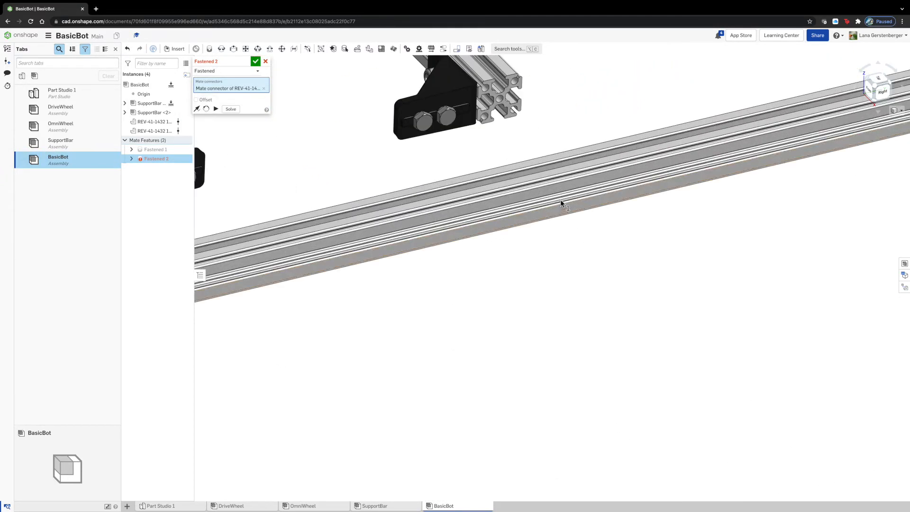
{"action": "left_click", "coordinate": [557, 191]}
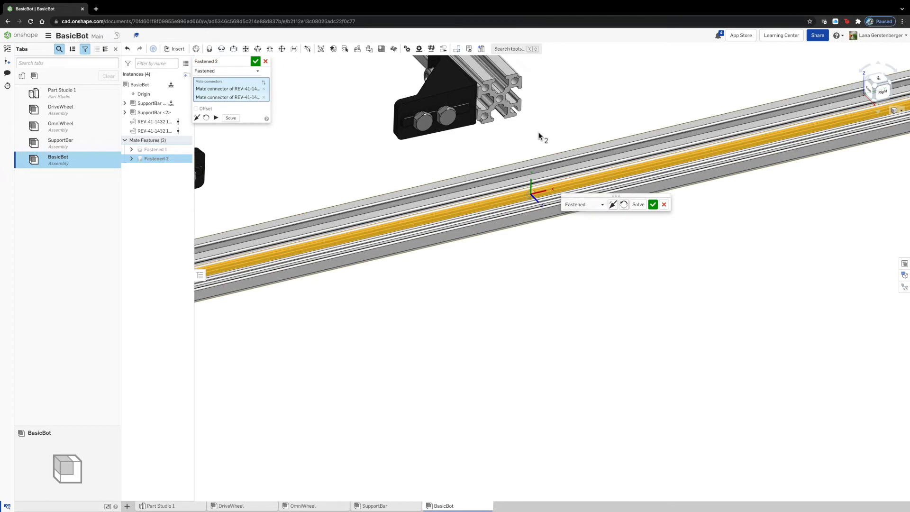
{"action": "scroll", "coordinate": [547, 420], "scroll_direction": "down", "scroll_amount": 5}
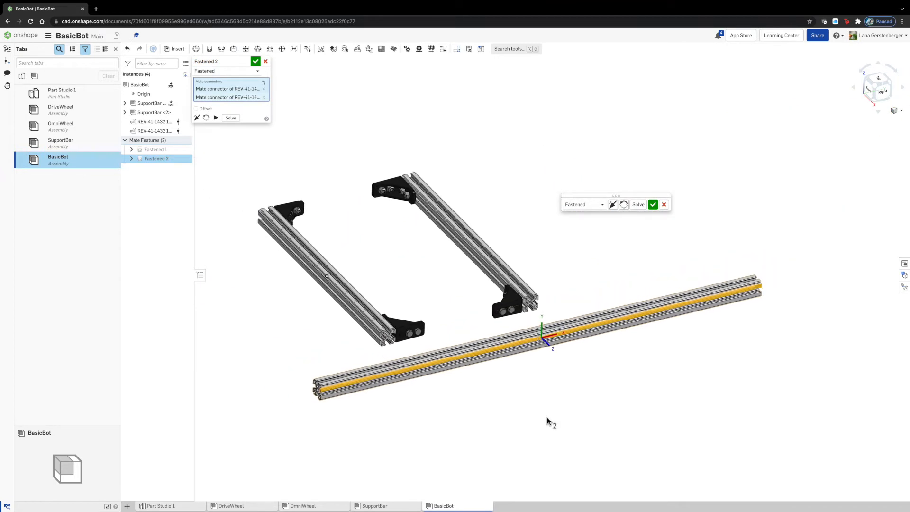
Step: Flip the primary axis of the long extrusions' fastened mate and set its Z offset to -225 mm
{"action": "left_click", "coordinate": [197, 117]}
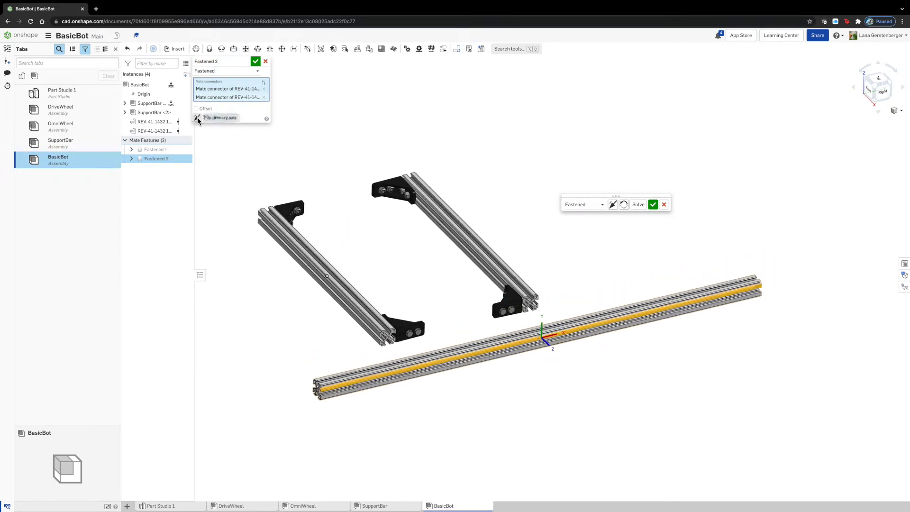
{"action": "left_click", "coordinate": [209, 110]}
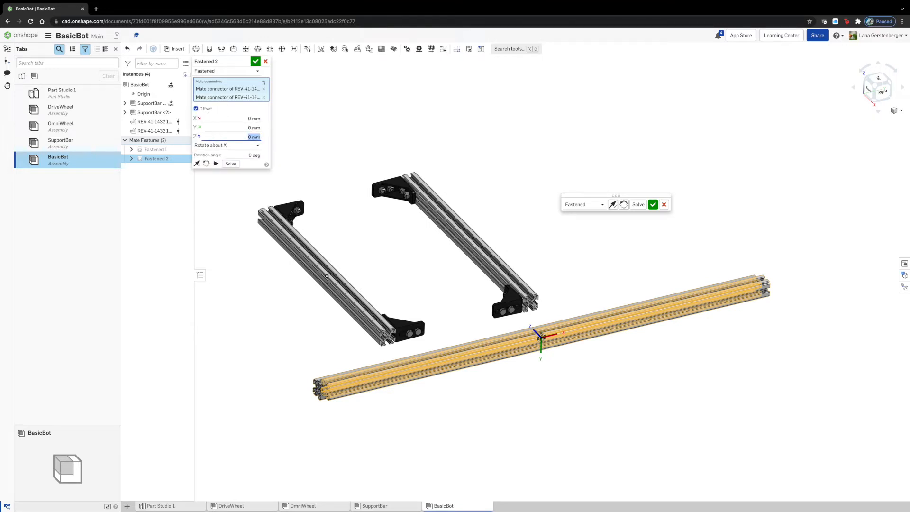
{"action": "type", "text": "-225"}
{"action": "key", "text": "shift+Tab"}
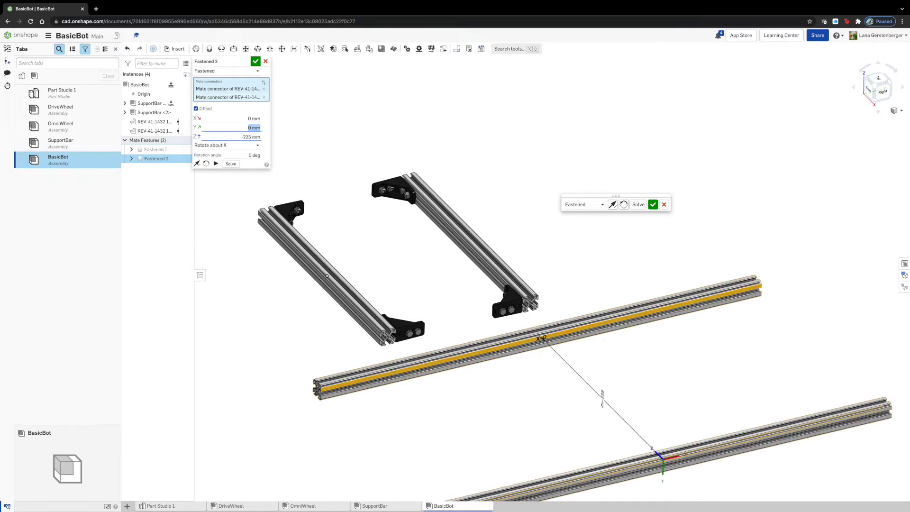
{"action": "left_click", "coordinate": [256, 62]}
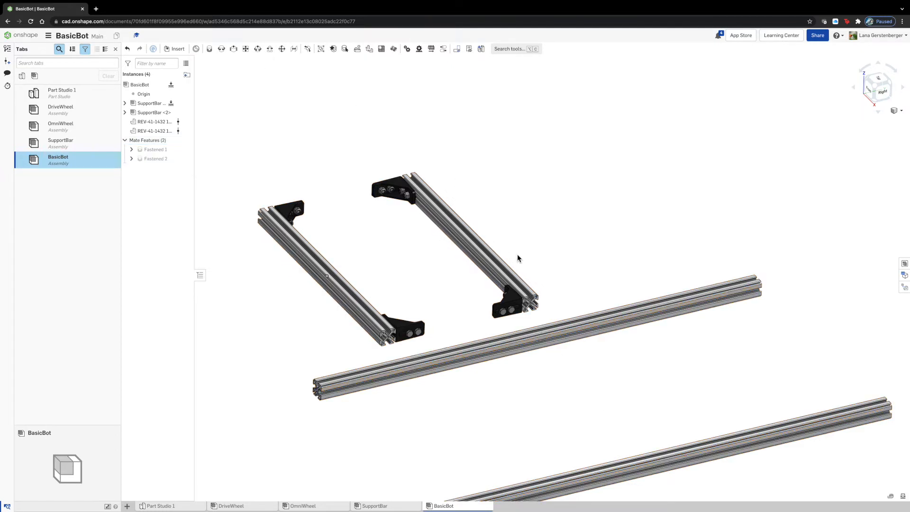
Step: Add a planar mate between the top face of the fixed SupportBar's extrusion and the top face of the nearest long extrusion
{"action": "scroll", "coordinate": [461, 169], "scroll_direction": "down", "scroll_amount": 3}
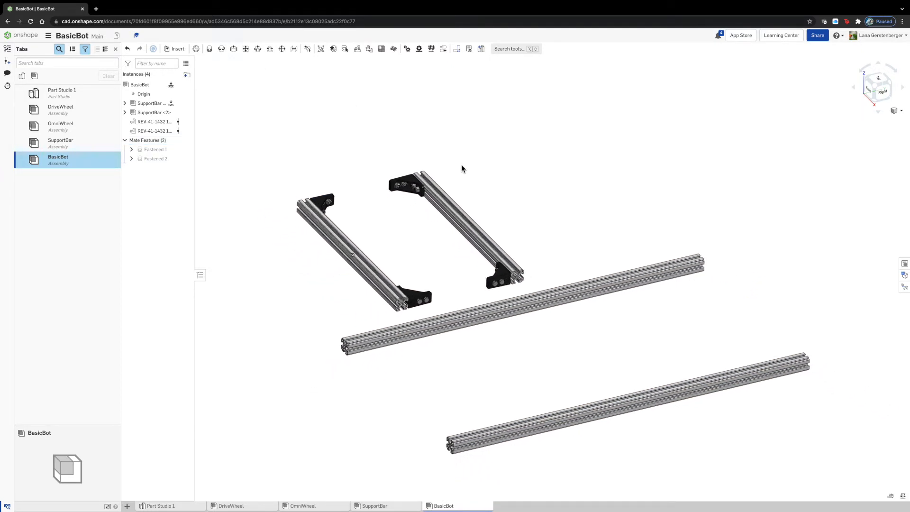
{"action": "scroll", "coordinate": [660, 418], "scroll_direction": "up", "scroll_amount": 1}
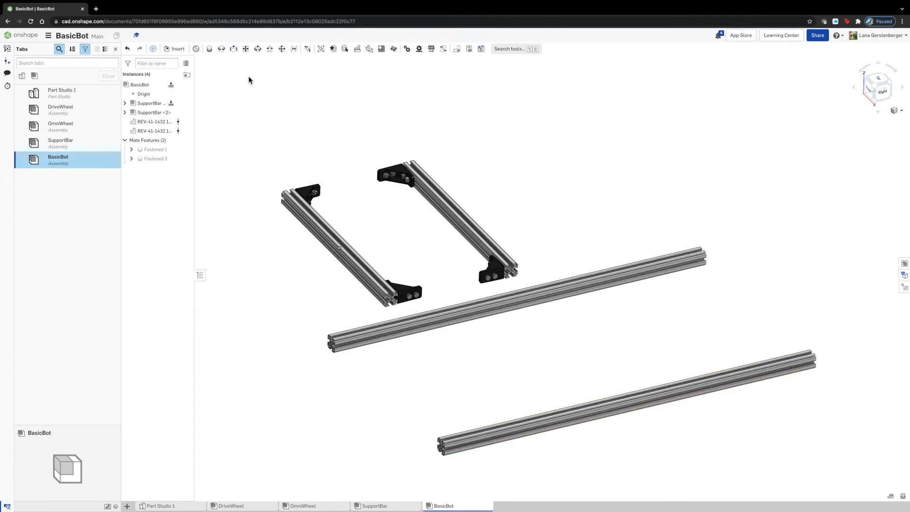
{"action": "left_click", "coordinate": [246, 50]}
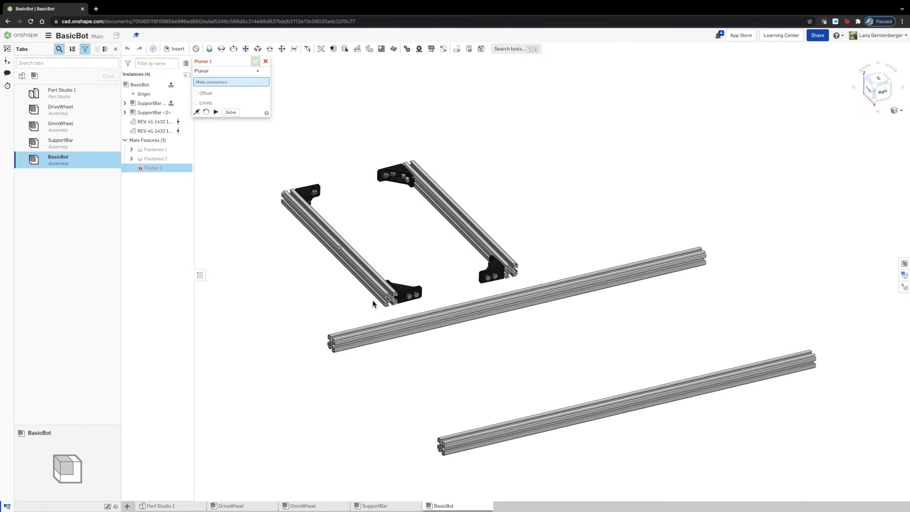
{"action": "scroll", "coordinate": [373, 304], "scroll_direction": "up", "scroll_amount": 6}
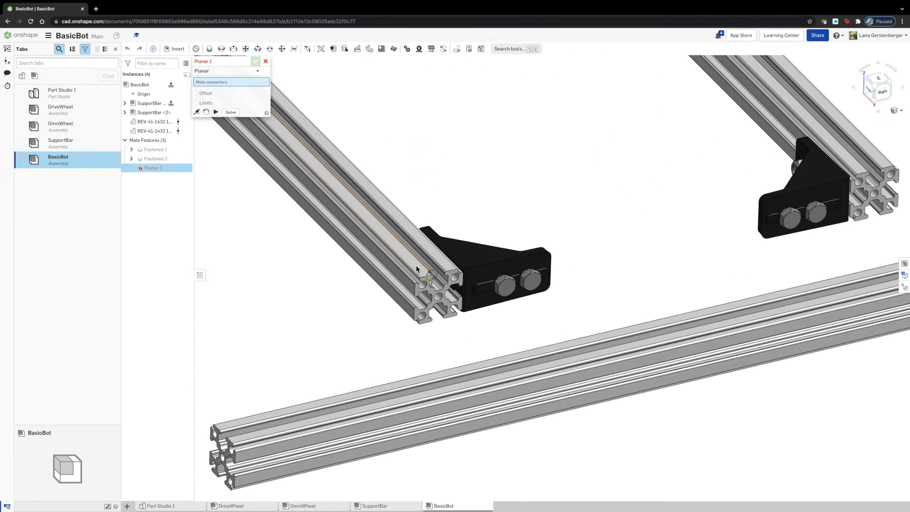
{"action": "left_click", "coordinate": [416, 266]}
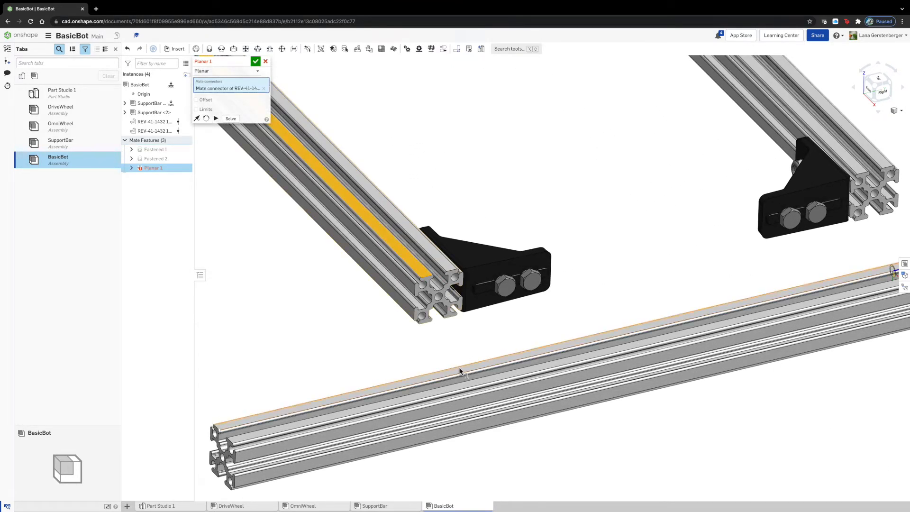
{"action": "left_click", "coordinate": [459, 369]}
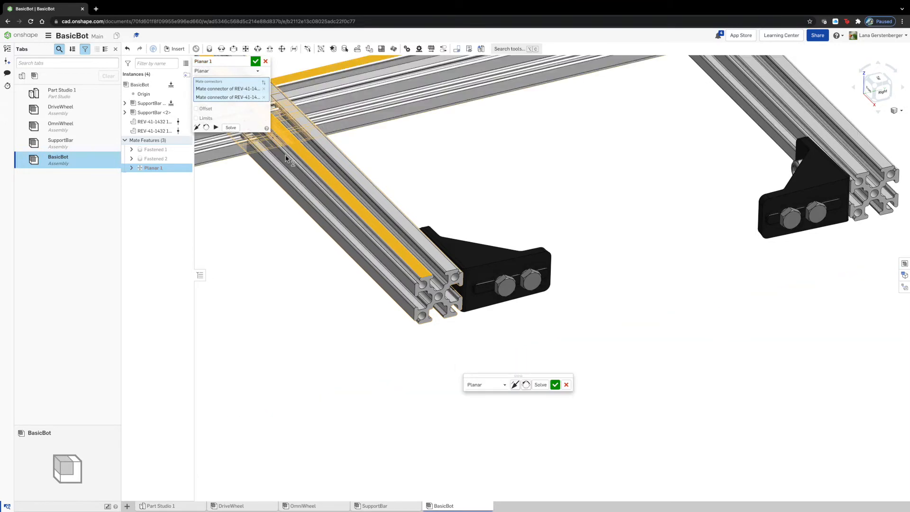
{"action": "left_click", "coordinate": [256, 61]}
{"action": "scroll", "coordinate": [593, 226], "scroll_direction": "down", "scroll_amount": 8}
{"action": "scroll", "coordinate": [592, 226], "scroll_direction": "down", "scroll_amount": 1}
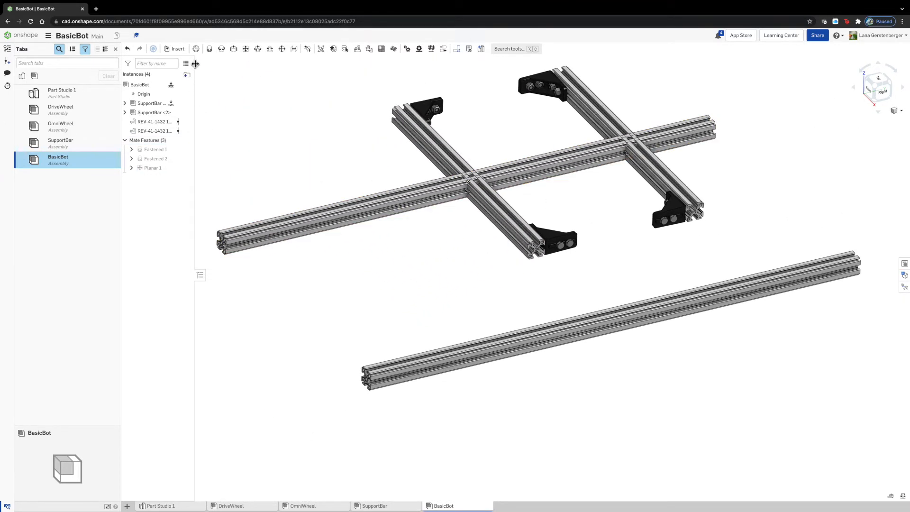
Step: Add a planar mate between the inner side face of the long extrusion crossing the SupportBars and the end face of a SupportBar extrusion
{"action": "left_click", "coordinate": [242, 52]}
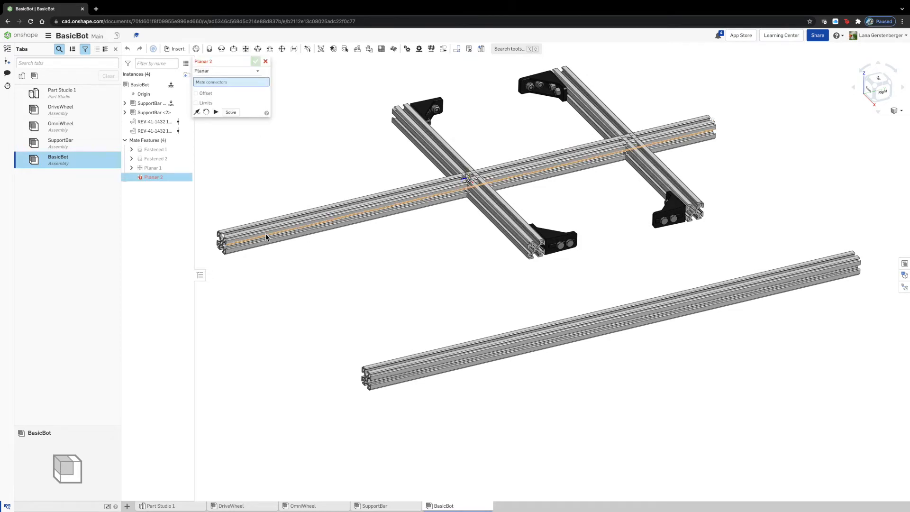
{"action": "scroll", "coordinate": [267, 236], "scroll_direction": "up", "scroll_amount": 3}
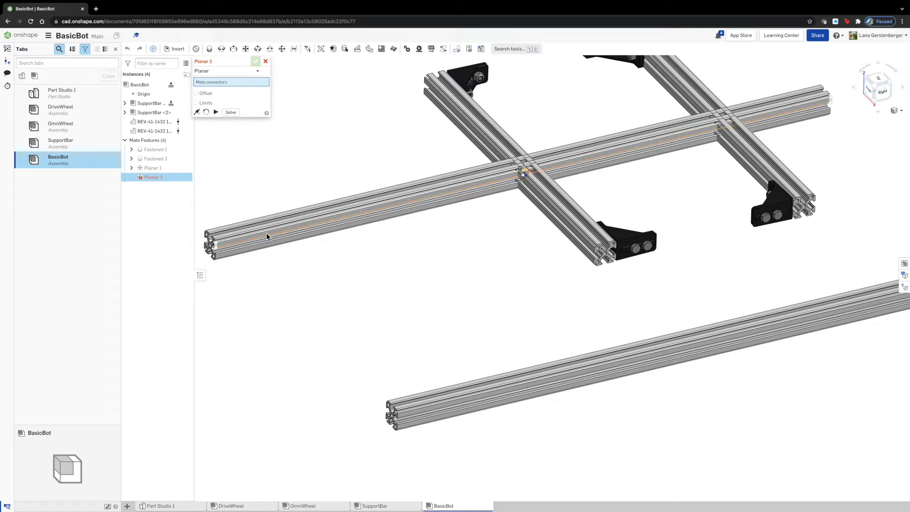
{"action": "left_click", "coordinate": [267, 236]}
{"action": "right_click_drag", "start_coordinate": [333, 128], "coordinate": [390, 181]}
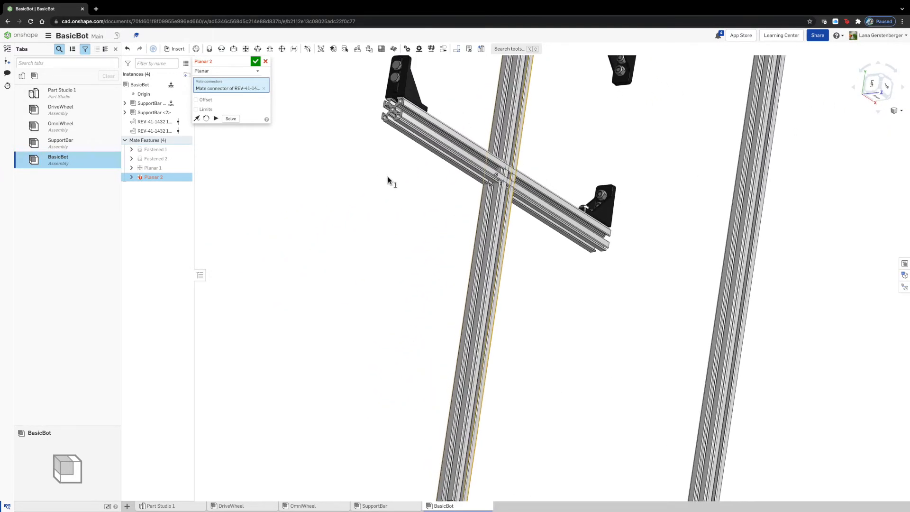
{"action": "scroll", "coordinate": [379, 114], "scroll_direction": "up", "scroll_amount": 6}
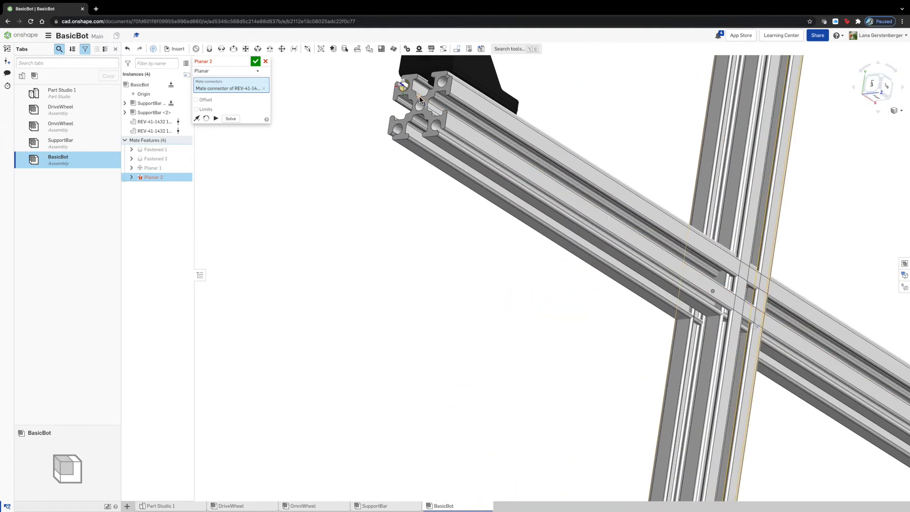
{"action": "left_click", "coordinate": [423, 103]}
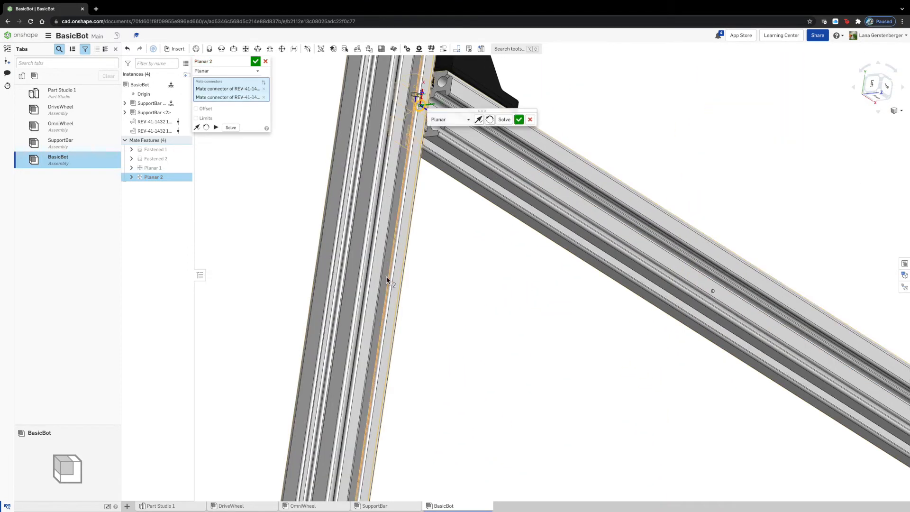
{"action": "left_click", "coordinate": [256, 61]}
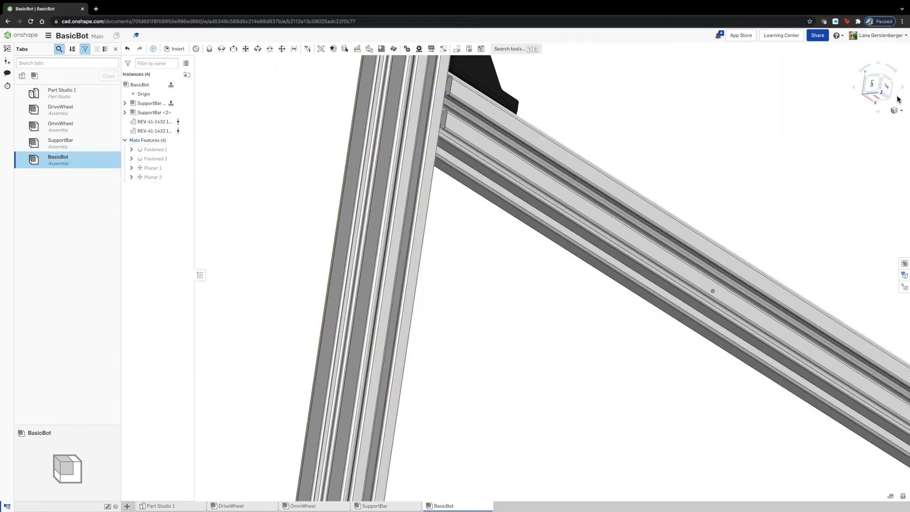
Step: Create a planar mate between the outer face of the front SupportBar's extrusion and the centre of the long extrusion's front end face
{"action": "left_click", "coordinate": [889, 100]}
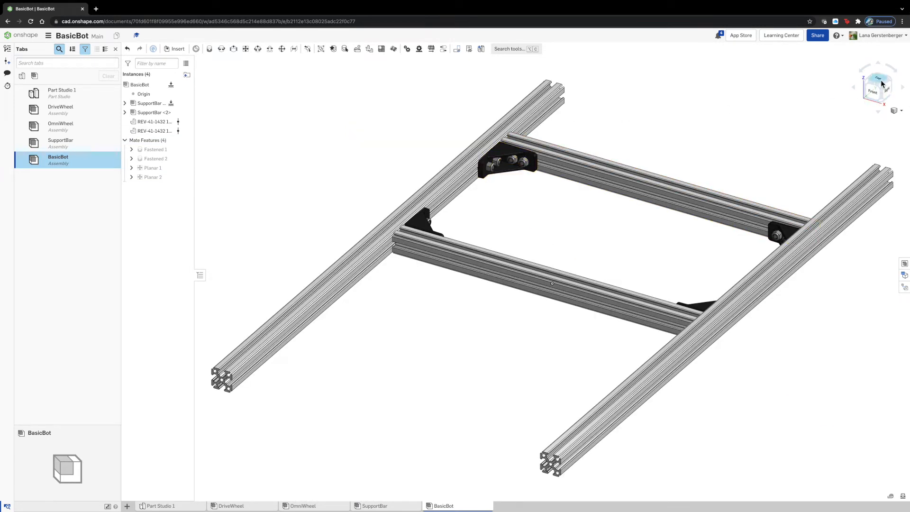
{"action": "left_click", "coordinate": [881, 84]}
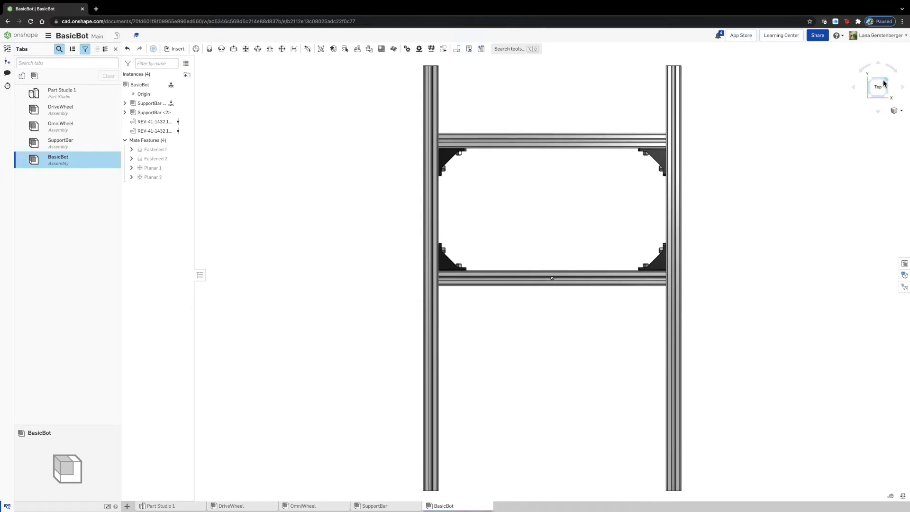
{"action": "left_click", "coordinate": [889, 97]}
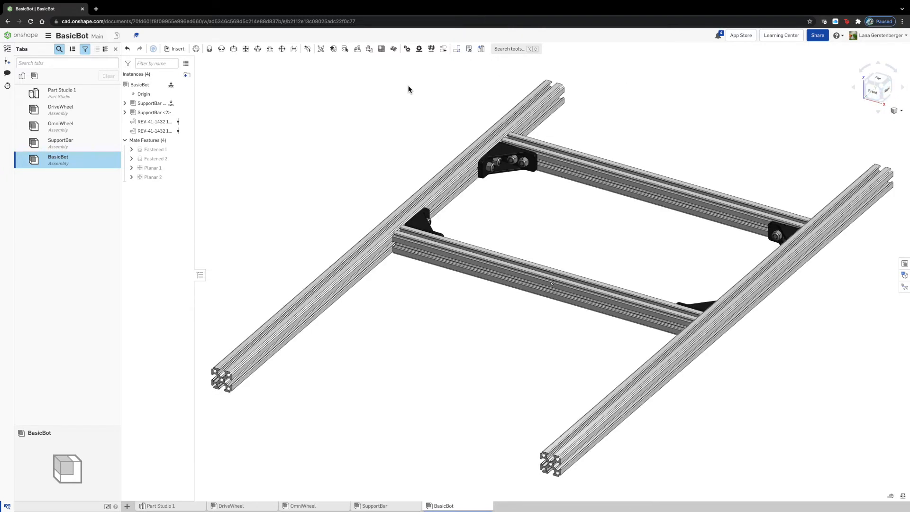
{"action": "scroll", "coordinate": [354, 122], "scroll_direction": "down", "scroll_amount": 2}
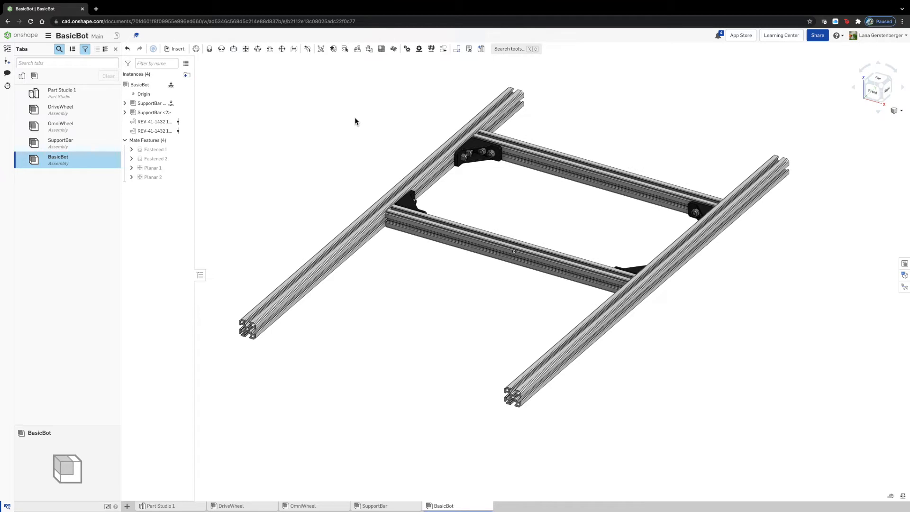
{"action": "left_click", "coordinate": [246, 51]}
{"action": "left_click", "coordinate": [390, 215]}
{"action": "scroll", "coordinate": [391, 215], "scroll_direction": "up", "scroll_amount": 10}
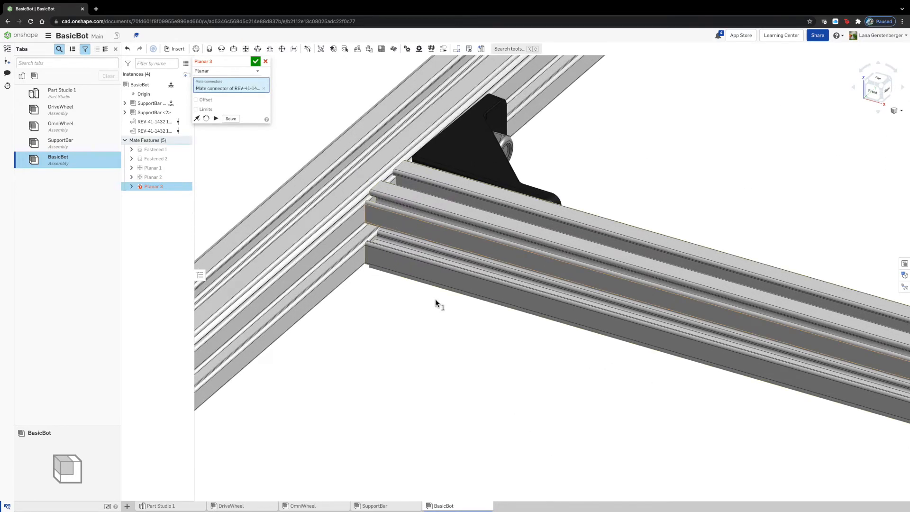
{"action": "scroll", "coordinate": [441, 318], "scroll_direction": "down", "scroll_amount": 8}
{"action": "scroll", "coordinate": [516, 301], "scroll_direction": "down", "scroll_amount": 5}
{"action": "scroll", "coordinate": [291, 465], "scroll_direction": "up", "scroll_amount": 4}
{"action": "scroll", "coordinate": [339, 297], "scroll_direction": "up", "scroll_amount": 6}
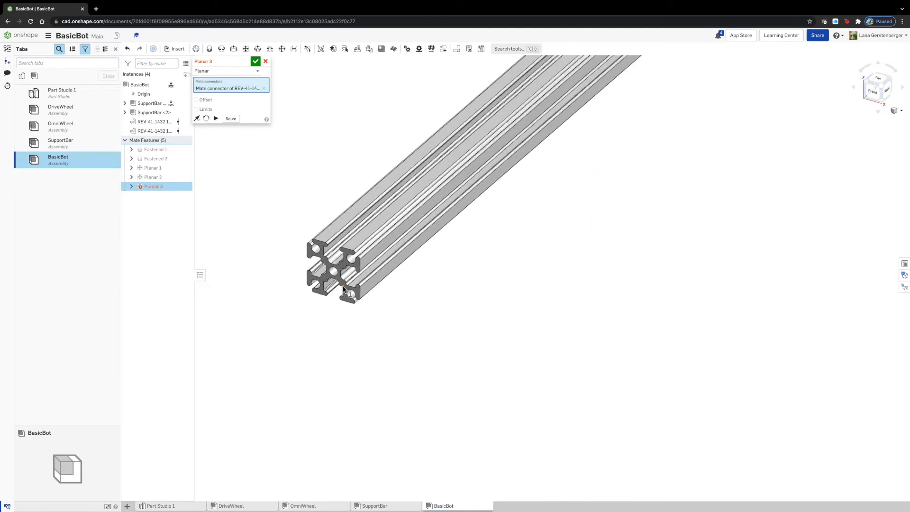
{"action": "scroll", "coordinate": [334, 274], "scroll_direction": "up", "scroll_amount": 4}
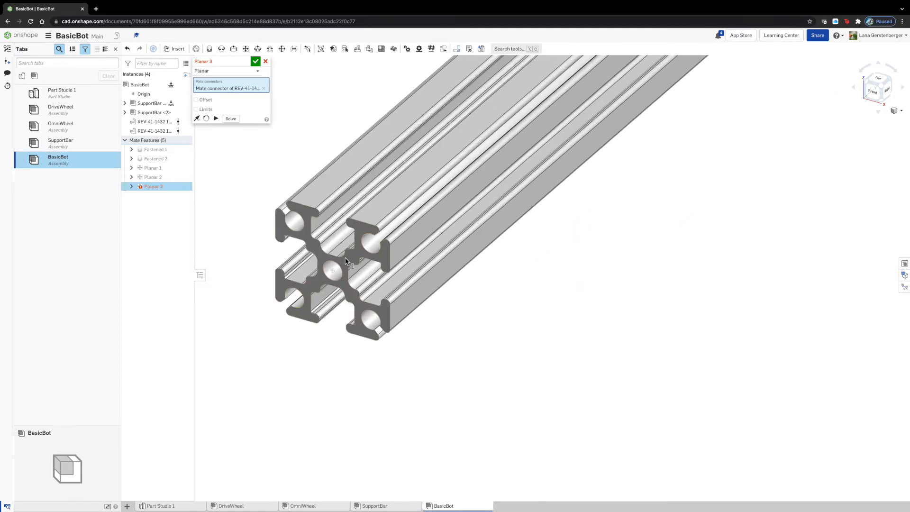
{"action": "left_click", "coordinate": [332, 271]}
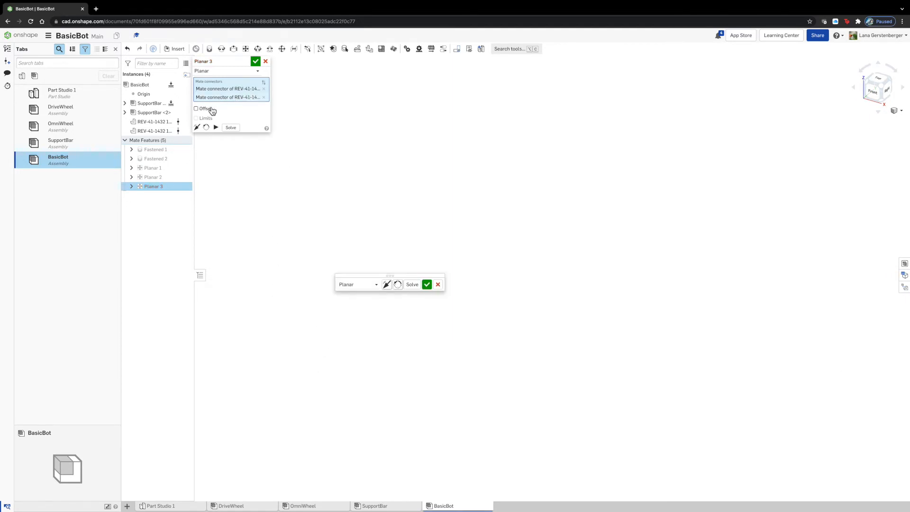
Step: Enable the offset on the new planar mate, set its Z offset to -40 mm, and solve and accept the mate
{"action": "left_click", "coordinate": [212, 110]}
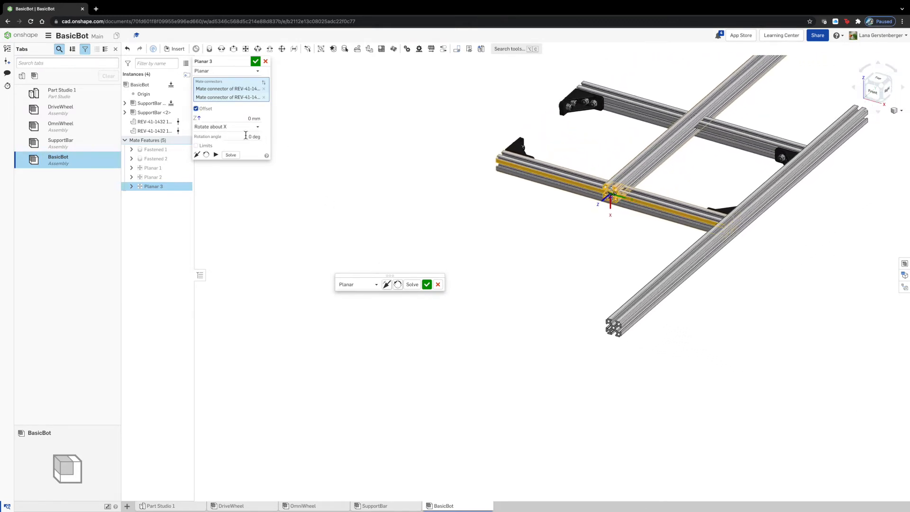
{"action": "left_click", "coordinate": [238, 117]}
{"action": "type", "text": "4"}
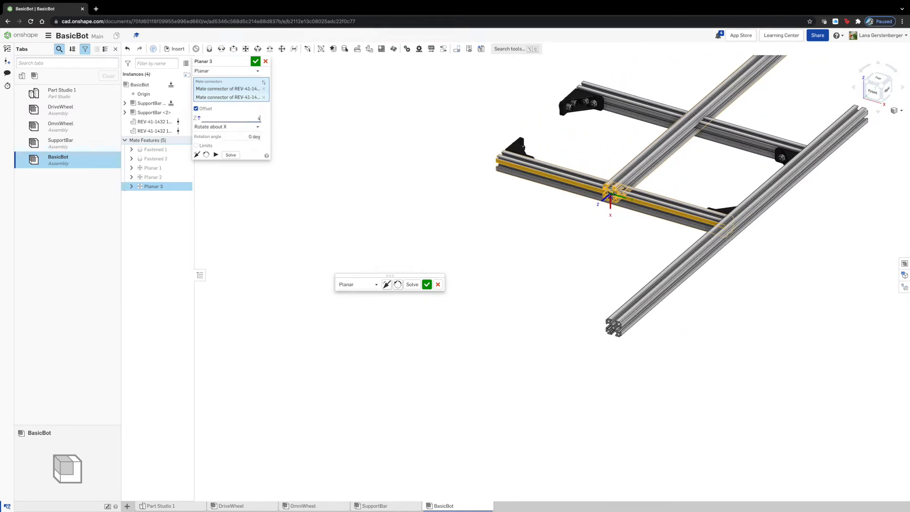
{"action": "type", "text": "0"}
{"action": "key", "text": "Tab"}
{"action": "left_click", "coordinate": [232, 157]}
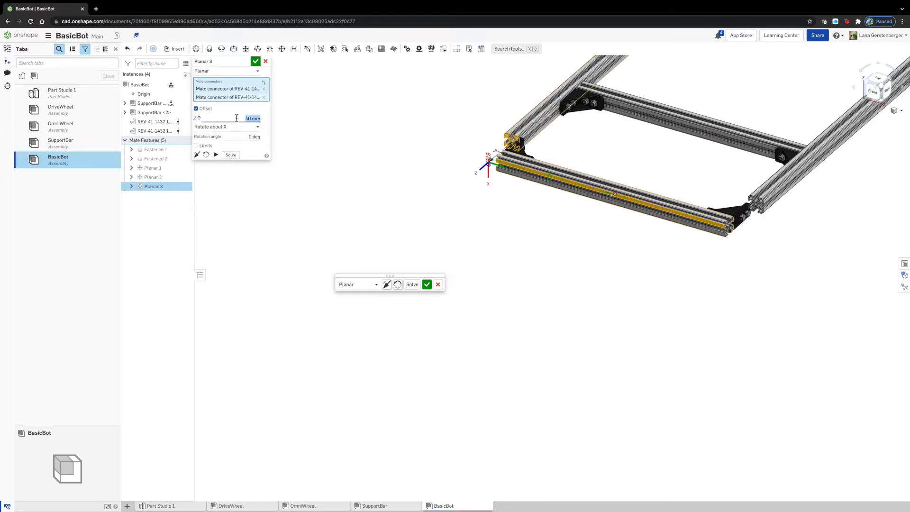
{"action": "left_click", "coordinate": [231, 155]}
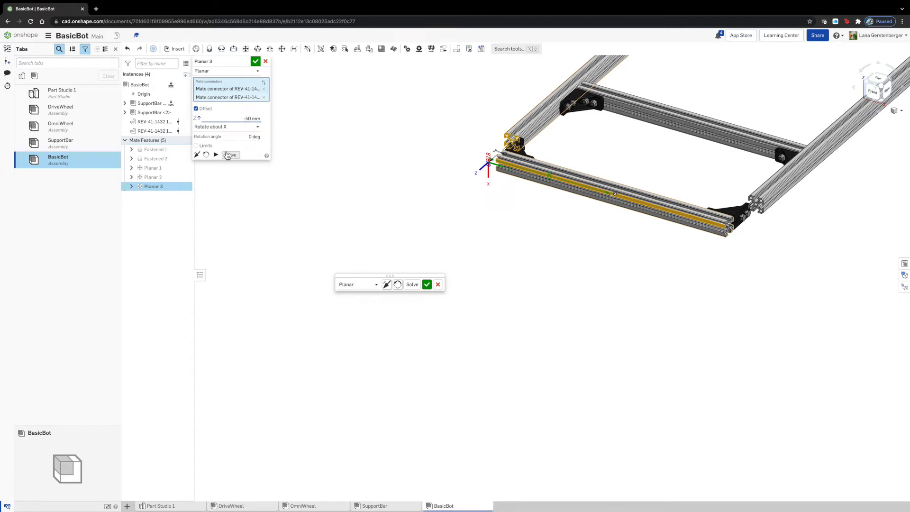
{"action": "left_click", "coordinate": [256, 61]}
Step: Insert one DriveWheel assembly from the current document beside the frame's left long extrusion
{"action": "scroll", "coordinate": [264, 286], "scroll_direction": "down", "scroll_amount": 3}
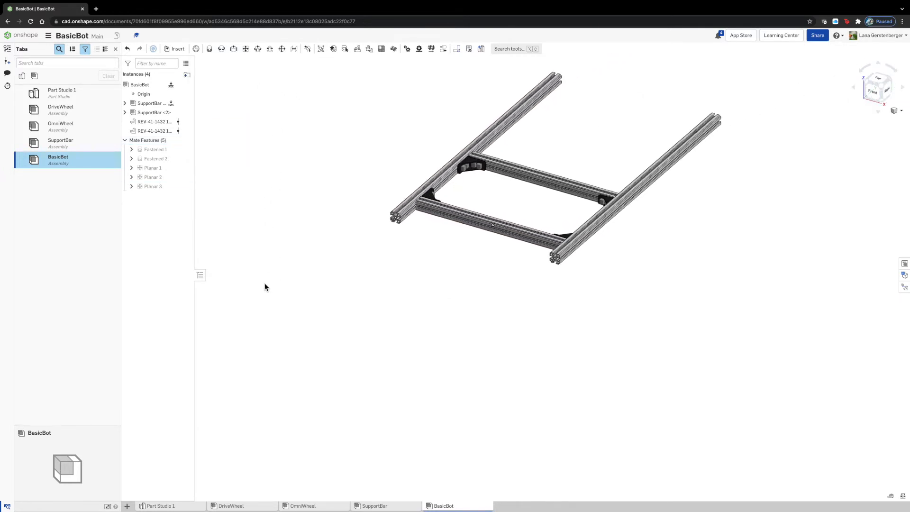
{"action": "mouse_move", "coordinate": [403, 282]}
{"action": "right_mouse_down"}
{"action": "mouse_move", "coordinate": [402, 324]}
{"action": "mouse_move", "coordinate": [401, 297]}
{"action": "right_mouse_up"}
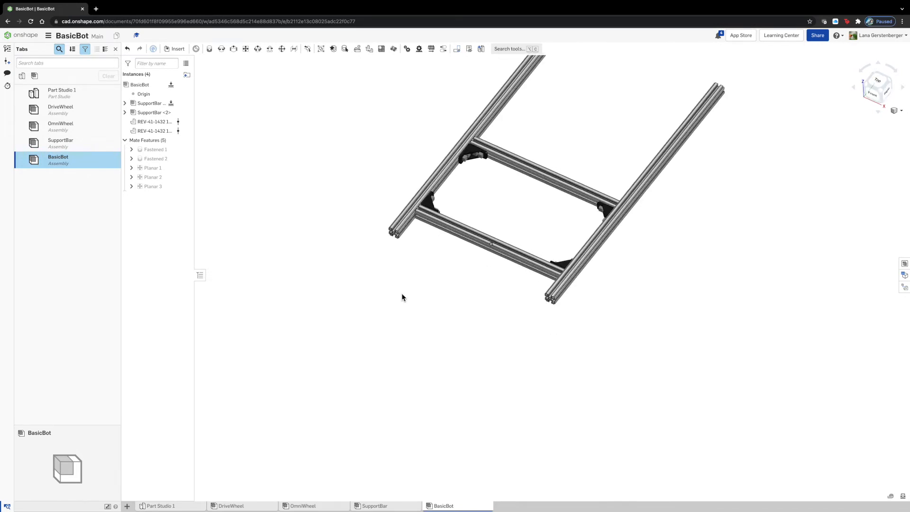
{"action": "left_click", "coordinate": [881, 91]}
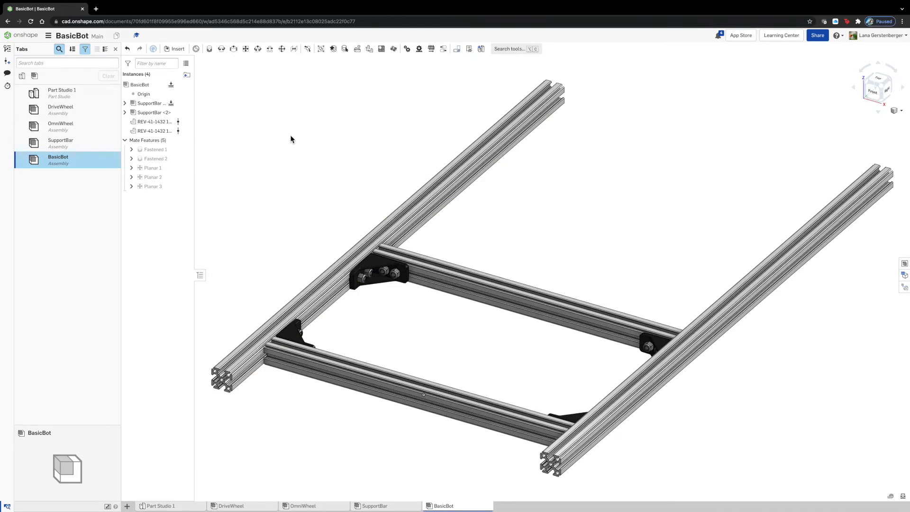
{"action": "scroll", "coordinate": [490, 218], "scroll_direction": "down", "scroll_amount": 2}
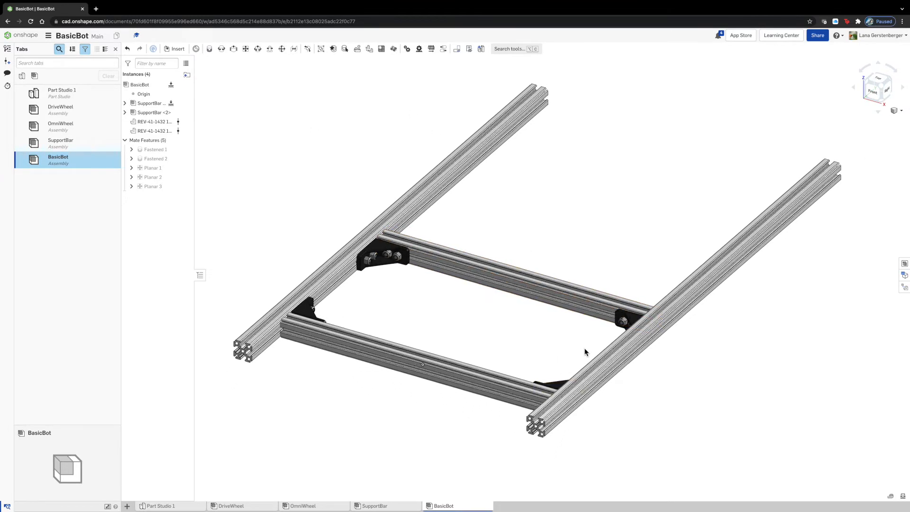
{"action": "scroll", "coordinate": [586, 351], "scroll_direction": "down", "scroll_amount": 1}
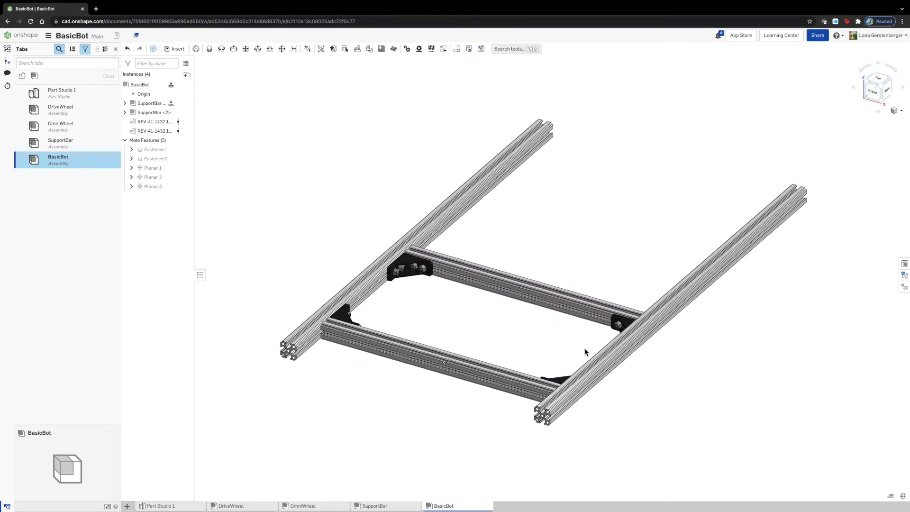
{"action": "left_click", "coordinate": [175, 49]}
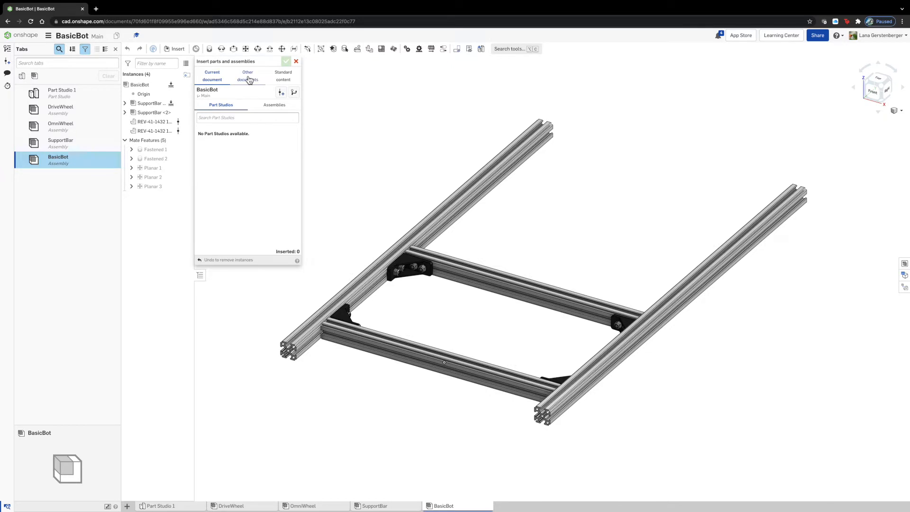
{"action": "left_click", "coordinate": [276, 105]}
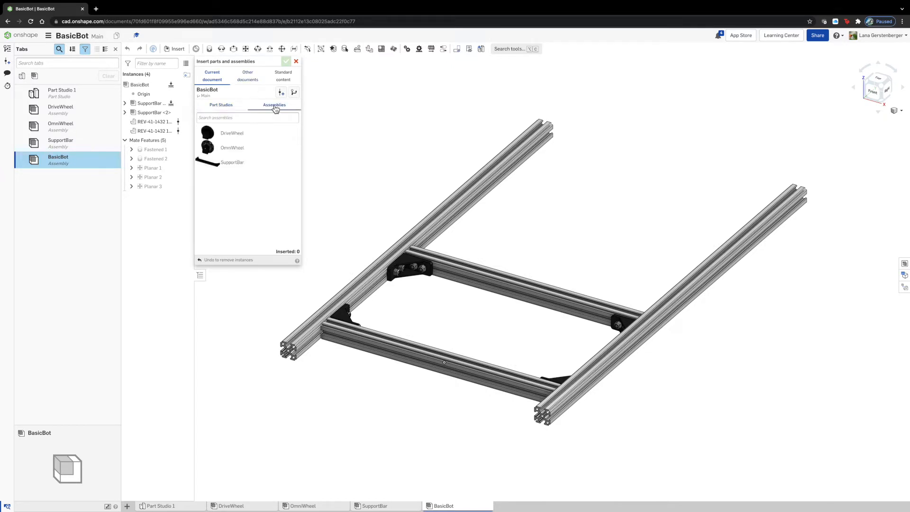
{"action": "left_click", "coordinate": [235, 136]}
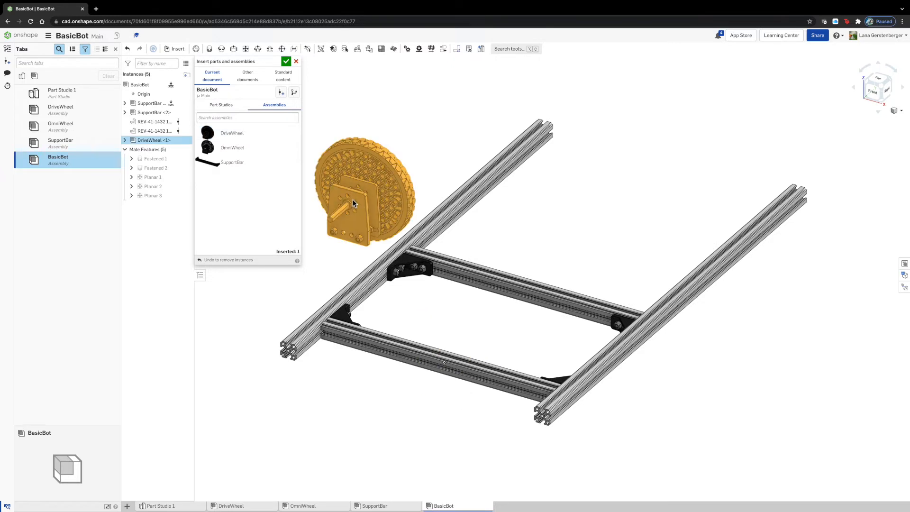
{"action": "left_click", "coordinate": [352, 198]}
{"action": "left_click", "coordinate": [285, 63]}
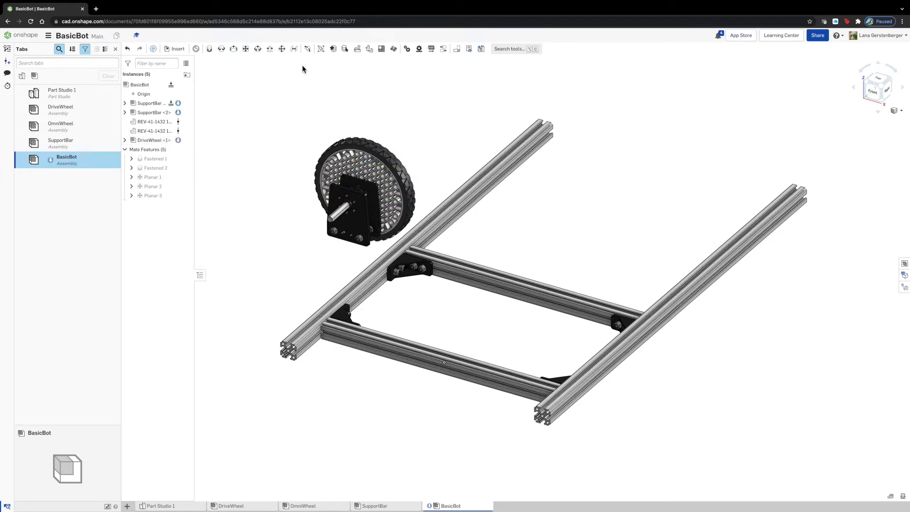
Step: Rotate the DriveWheel 180 degrees to bring its bracket bolts to the top, and turn its shaft toward the inside of the frame
{"action": "left_click", "coordinate": [346, 224]}
{"action": "left_click_drag", "start_coordinate": [344, 190], "coordinate": [344, 260]}
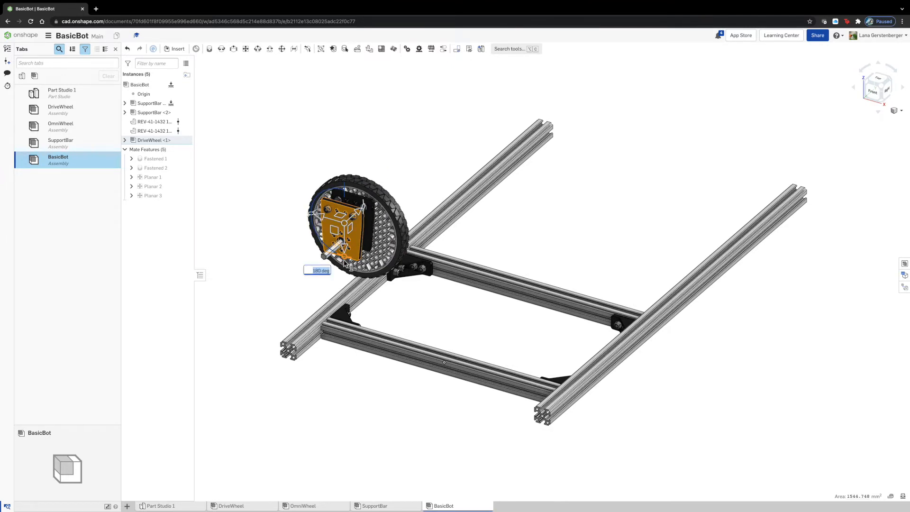
{"action": "right_click_drag", "start_coordinate": [439, 175], "coordinate": [432, 208]}
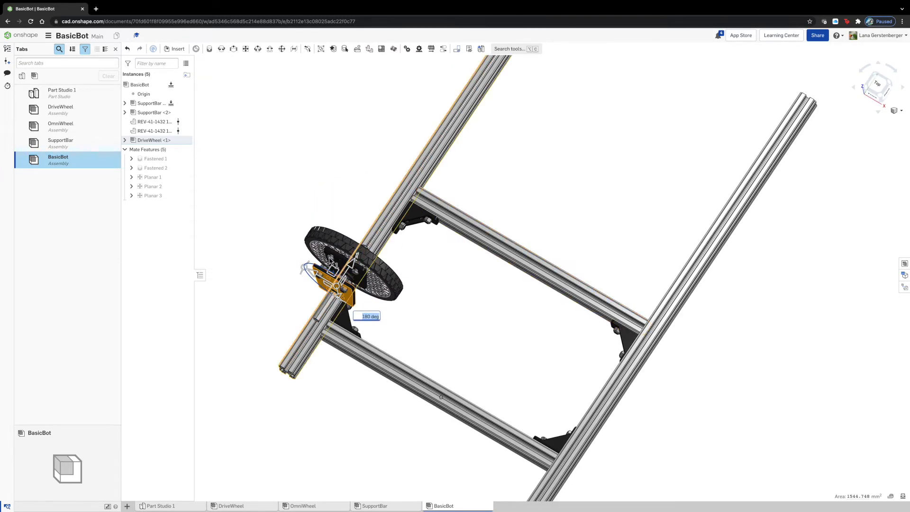
{"action": "left_click_drag", "start_coordinate": [309, 267], "coordinate": [315, 320]}
{"action": "left_click", "coordinate": [319, 415]}
{"action": "right_click_drag", "start_coordinate": [319, 414], "coordinate": [323, 374]}
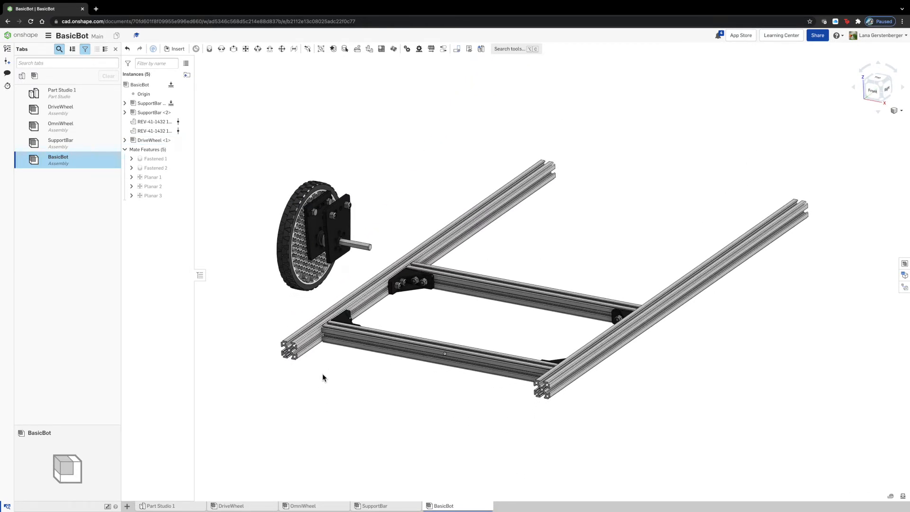
Step: Create a fastened mate between the bolt hole in the DriveWheel's wheel-side bracket plate and the outer slot at the left long extrusion's front end
{"action": "left_click", "coordinate": [209, 49]}
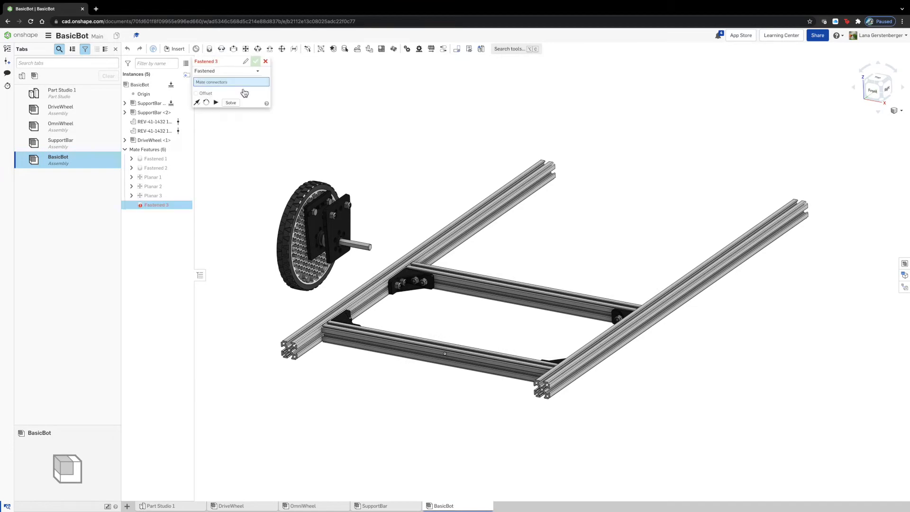
{"action": "scroll", "coordinate": [310, 215], "scroll_direction": "up", "scroll_amount": 10}
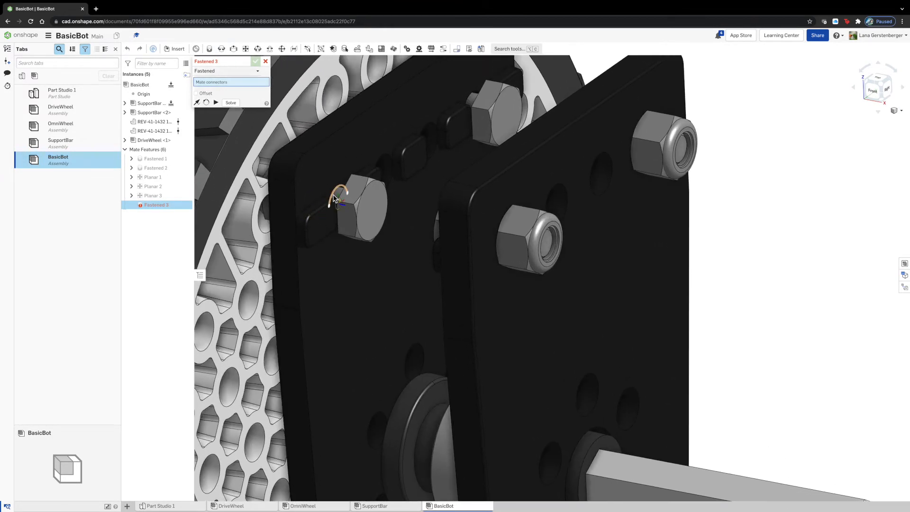
{"action": "left_click", "coordinate": [334, 198]}
{"action": "scroll", "coordinate": [334, 198], "scroll_direction": "down", "scroll_amount": 6}
{"action": "scroll", "coordinate": [334, 198], "scroll_direction": "down", "scroll_amount": 5}
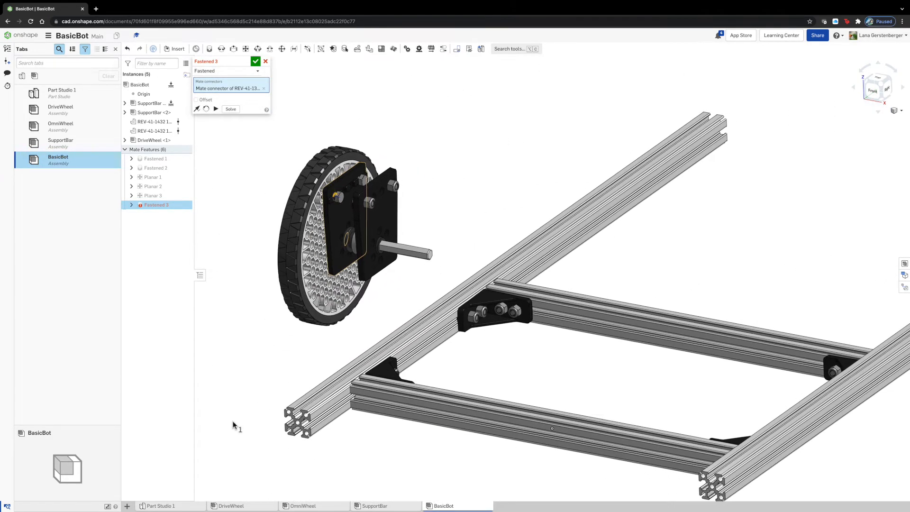
{"action": "right_click_drag", "start_coordinate": [234, 421], "coordinate": [270, 422]}
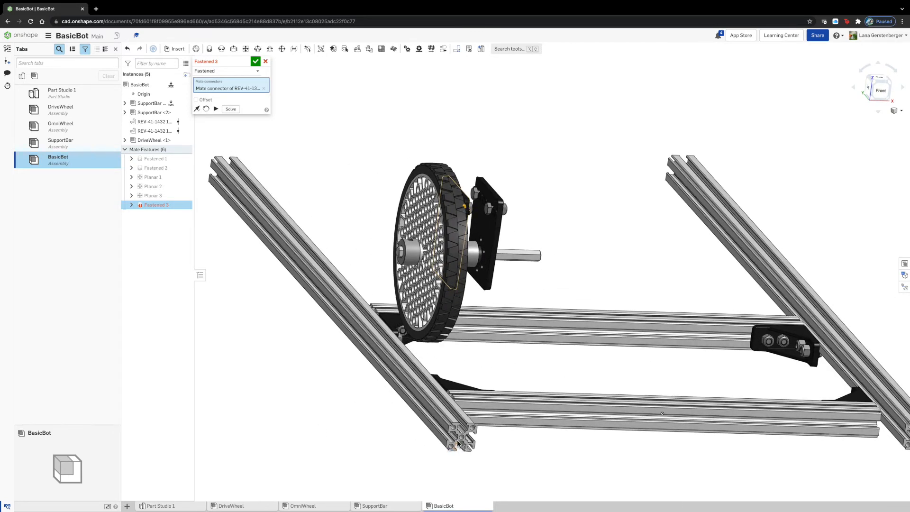
{"action": "scroll", "coordinate": [458, 444], "scroll_direction": "up", "scroll_amount": 10}
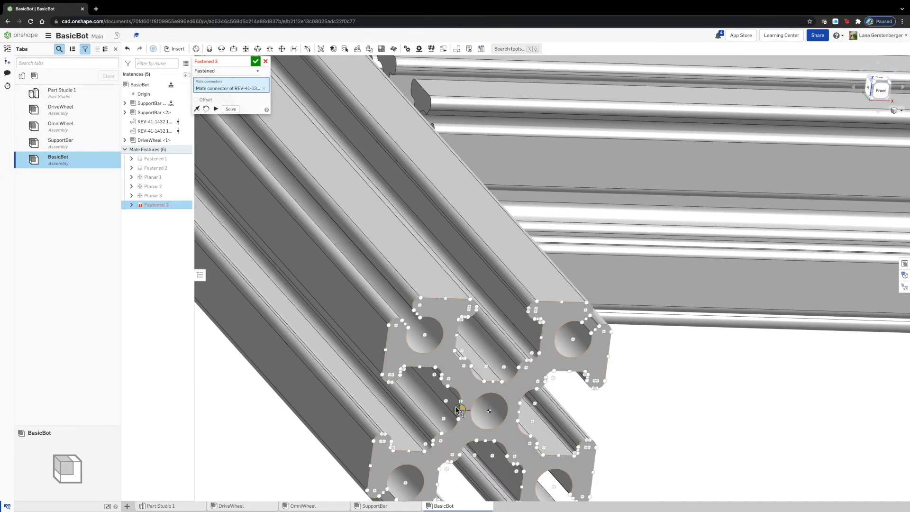
{"action": "scroll", "coordinate": [432, 383], "scroll_direction": "up", "scroll_amount": 5}
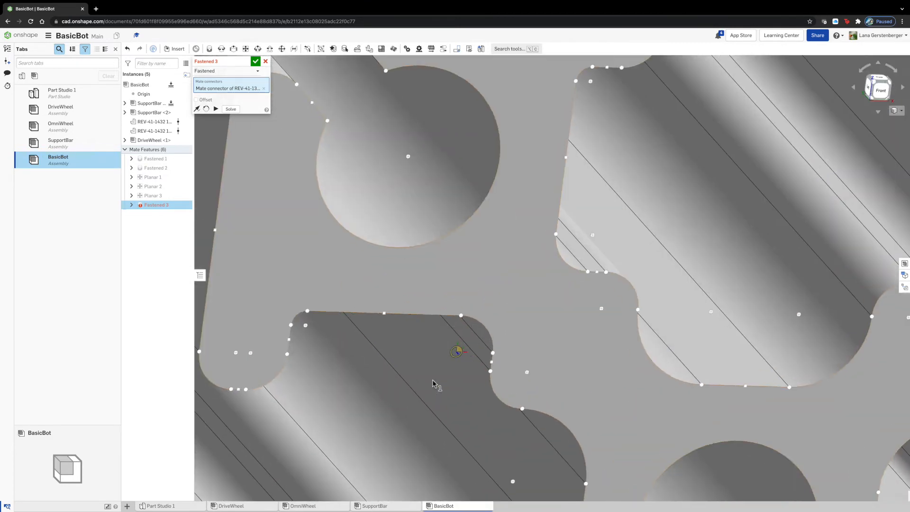
{"action": "scroll", "coordinate": [448, 380], "scroll_direction": "down", "scroll_amount": 2}
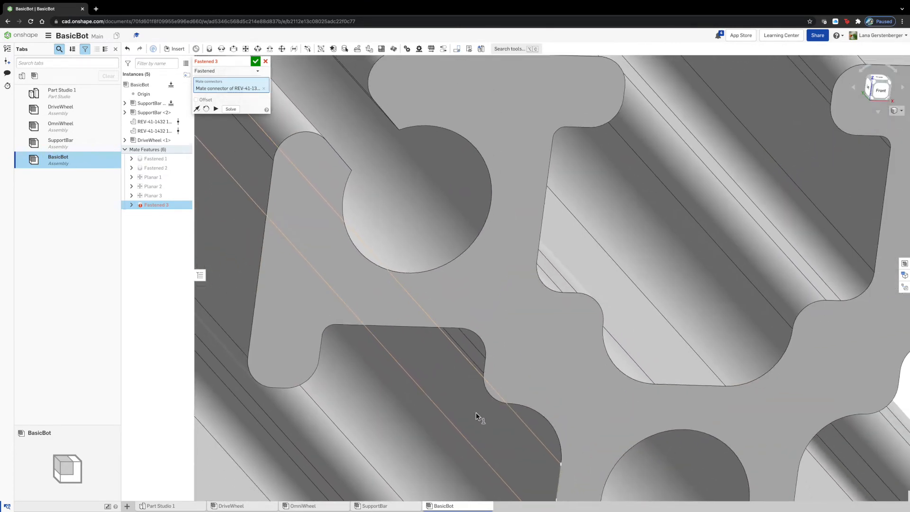
{"action": "scroll", "coordinate": [525, 476], "scroll_direction": "down", "scroll_amount": 2}
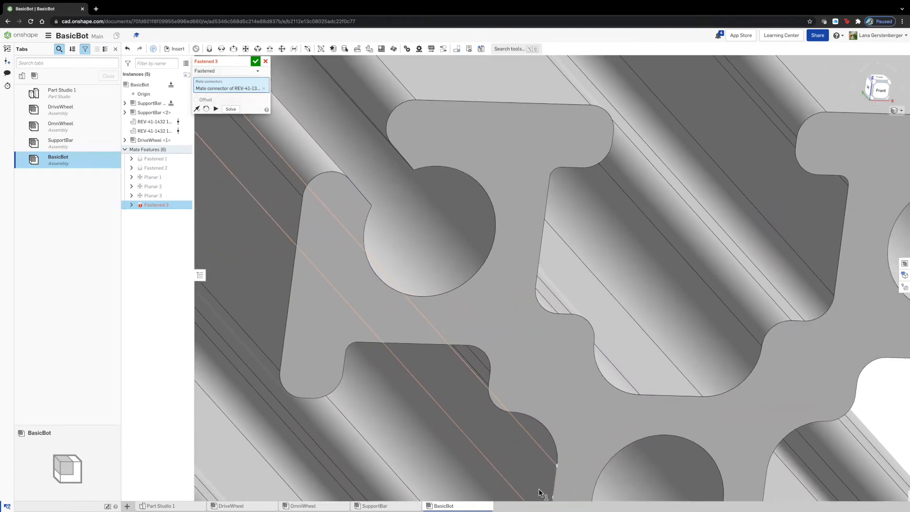
{"action": "left_click", "coordinate": [551, 495]}
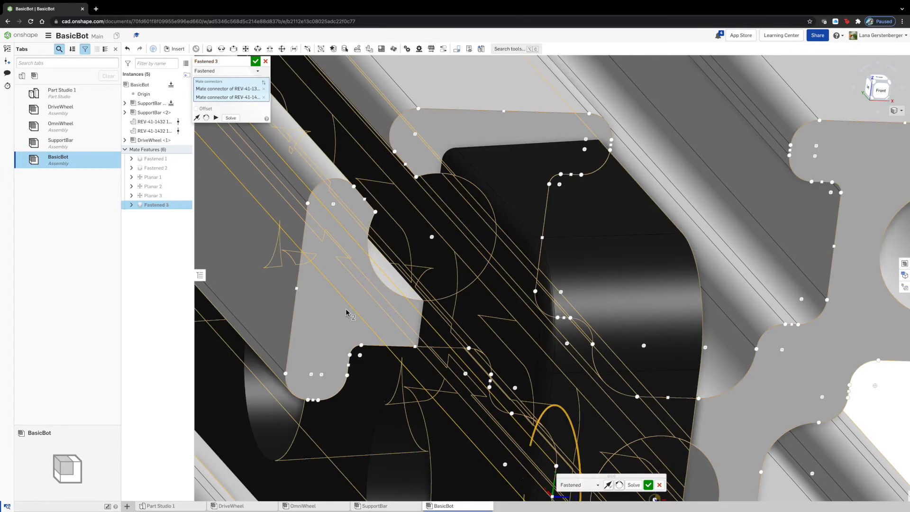
Step: Enable the offset on the DriveWheel's fastened mate and set its Z offset to -5.5 mm
{"action": "scroll", "coordinate": [347, 313], "scroll_direction": "down", "scroll_amount": 5}
{"action": "scroll", "coordinate": [347, 311], "scroll_direction": "down", "scroll_amount": 5}
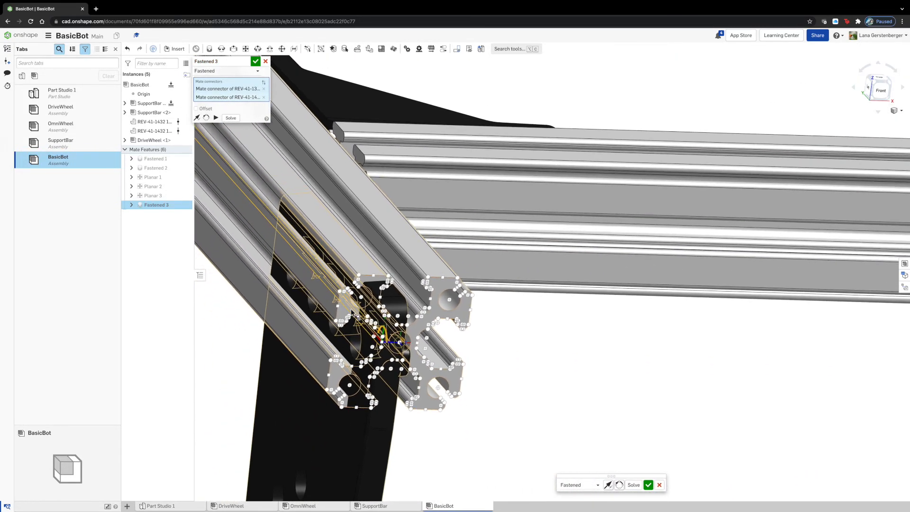
{"action": "scroll", "coordinate": [590, 368], "scroll_direction": "up", "scroll_amount": 5}
{"action": "scroll", "coordinate": [579, 365], "scroll_direction": "down", "scroll_amount": 3}
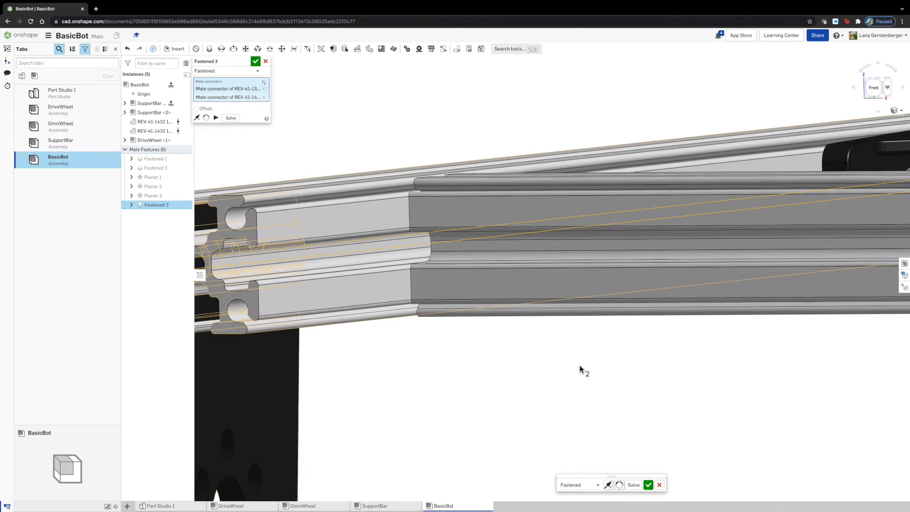
{"action": "scroll", "coordinate": [579, 364], "scroll_direction": "down", "scroll_amount": 3}
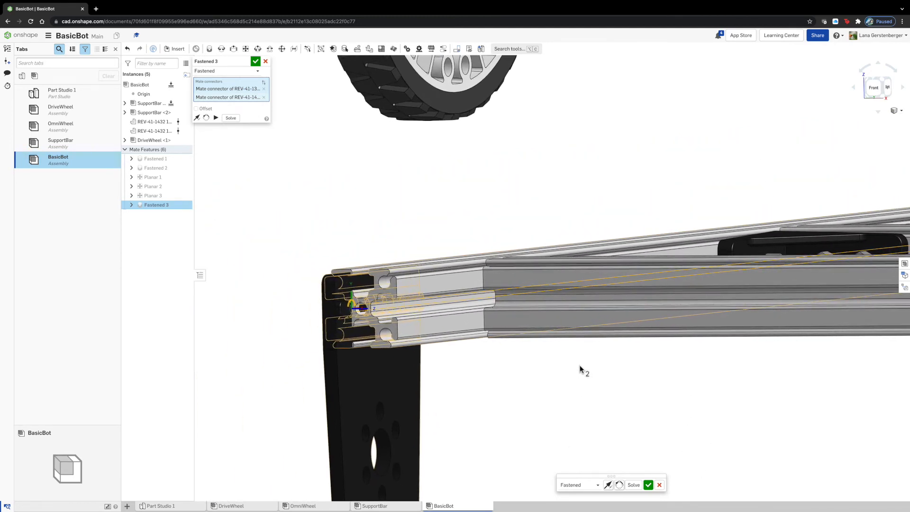
{"action": "right_click_drag", "start_coordinate": [579, 365], "coordinate": [580, 383]}
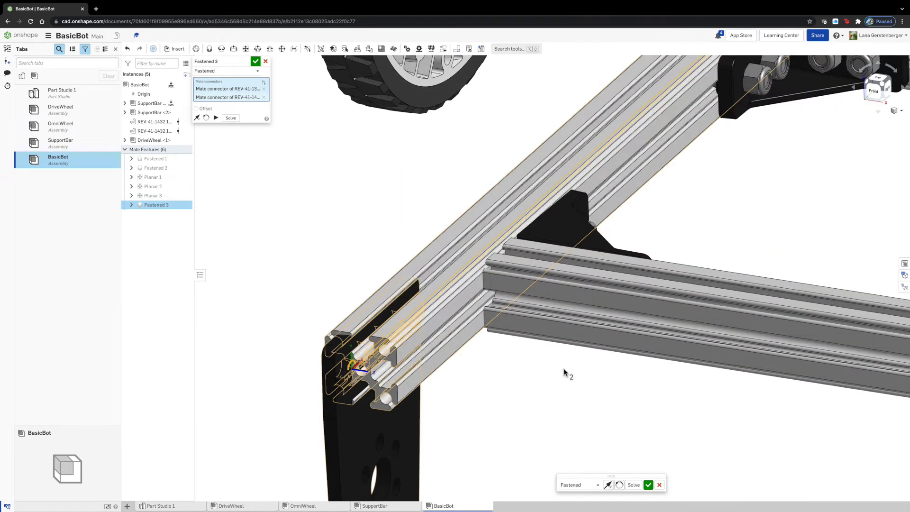
{"action": "left_click", "coordinate": [212, 109]}
{"action": "left_click", "coordinate": [226, 137]}
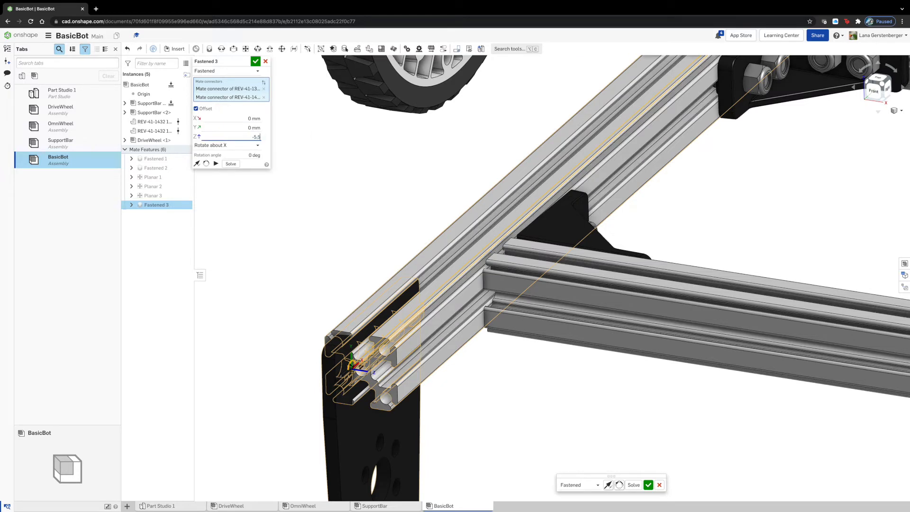
{"action": "key", "text": "shift+Tab"}
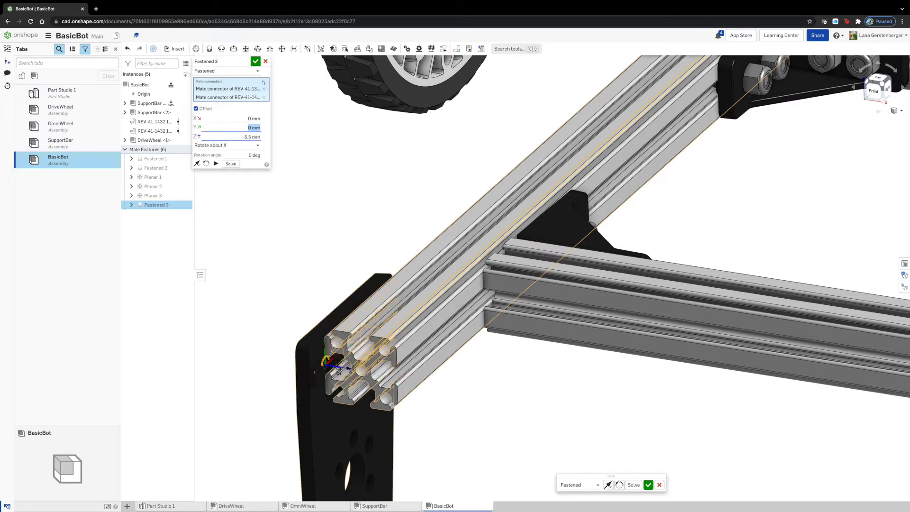
Step: Try an X offset of -7.5 mm on the DriveWheel's fastened mate
{"action": "key", "text": "shift+Tab"}
{"action": "type", "text": "-7.5"}
{"action": "key", "text": "Tab"}
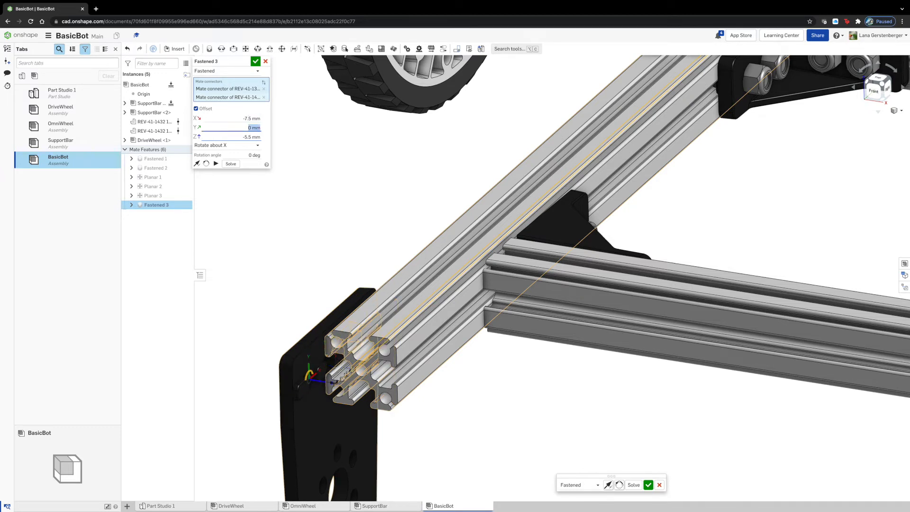
Step: Set the mate's X offset to 7.5 mm, then solve and accept the fastened mate
{"action": "key", "text": "shift+Tab"}
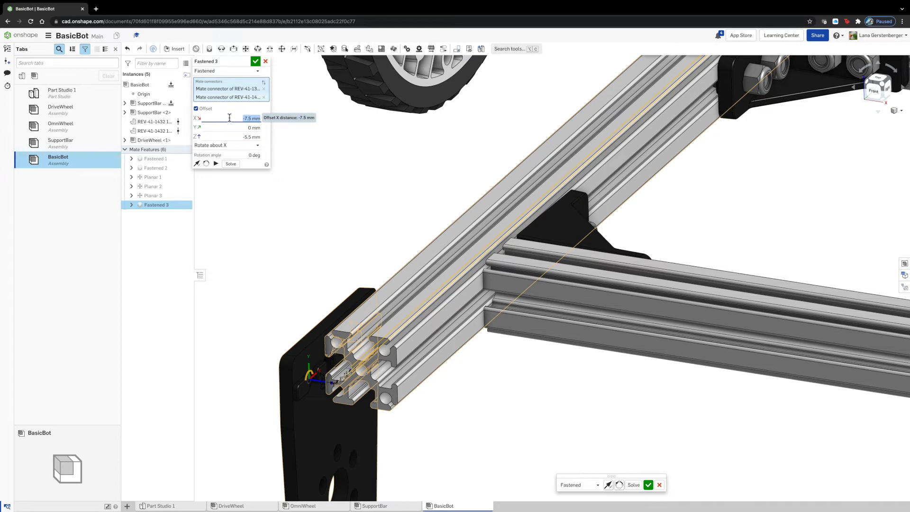
{"action": "key", "text": "shift+Tab"}
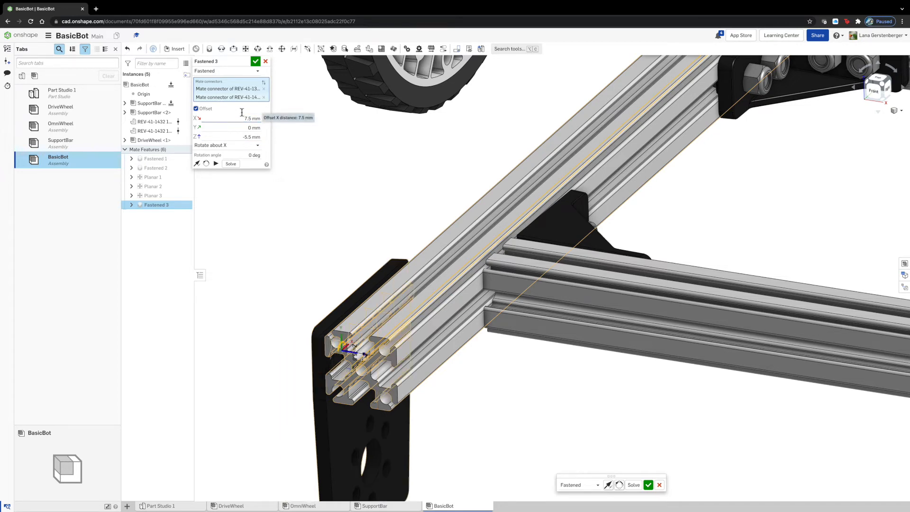
{"action": "mouse_move", "coordinate": [319, 189]}
{"action": "right_mouse_down"}
{"action": "mouse_move", "coordinate": [322, 219]}
{"action": "mouse_move", "coordinate": [322, 194]}
{"action": "right_mouse_up"}
{"action": "left_click", "coordinate": [231, 163]}
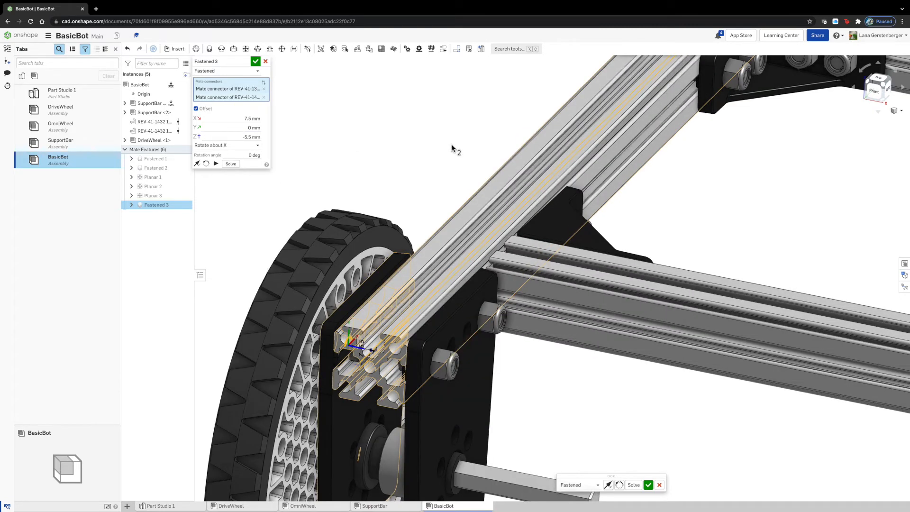
{"action": "left_click", "coordinate": [255, 61]}
Step: Insert one REV-41-1300 Core Hex Motor assembly from the RevMotorServoLibrary document in front of the frame, near the DriveWheel's shaft
{"action": "scroll", "coordinate": [395, 107], "scroll_direction": "down", "scroll_amount": 2}
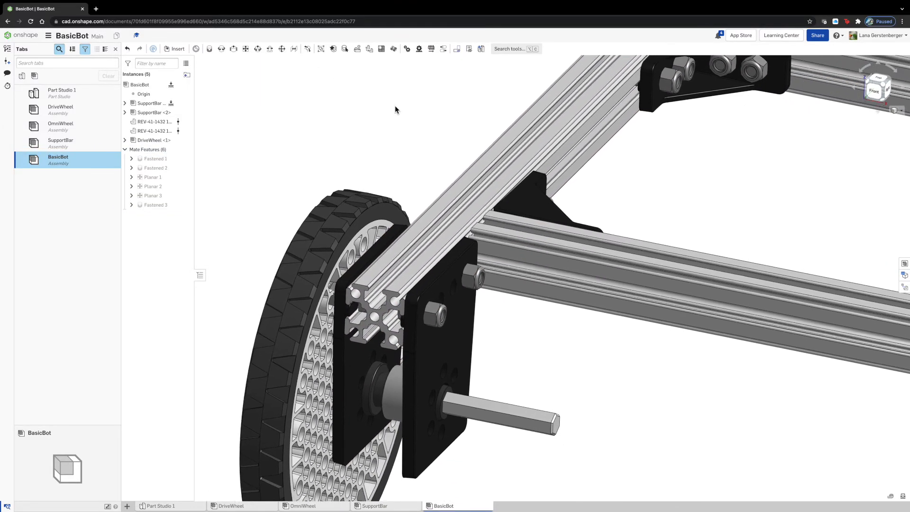
{"action": "mouse_move", "coordinate": [396, 106]}
{"action": "right_mouse_down"}
{"action": "mouse_move", "coordinate": [345, 96]}
{"action": "mouse_move", "coordinate": [371, 98]}
{"action": "mouse_move", "coordinate": [390, 118]}
{"action": "right_mouse_up"}
{"action": "scroll", "coordinate": [391, 114], "scroll_direction": "down", "scroll_amount": 1}
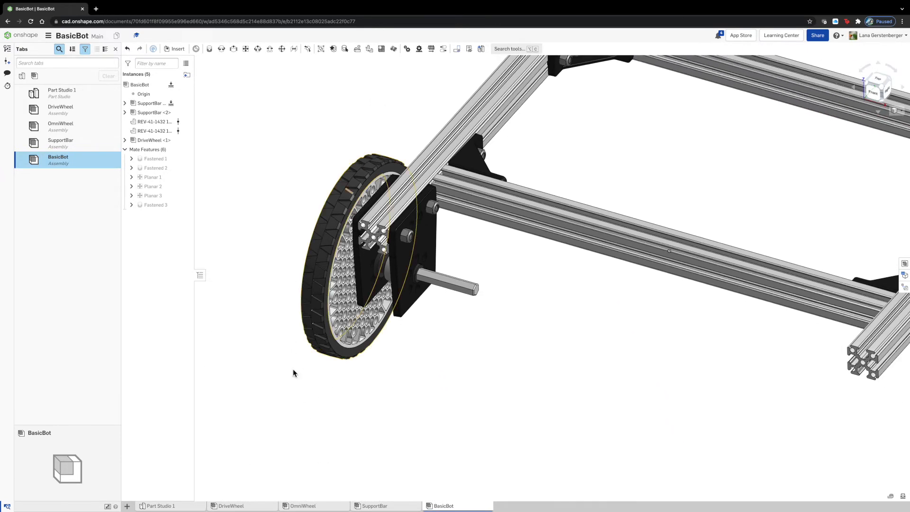
{"action": "scroll", "coordinate": [255, 432], "scroll_direction": "down", "scroll_amount": 2}
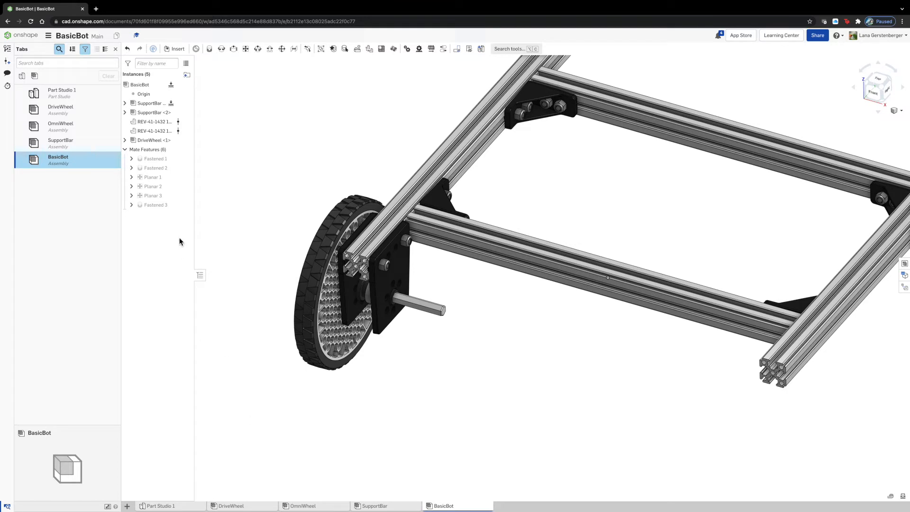
{"action": "left_click", "coordinate": [175, 49]}
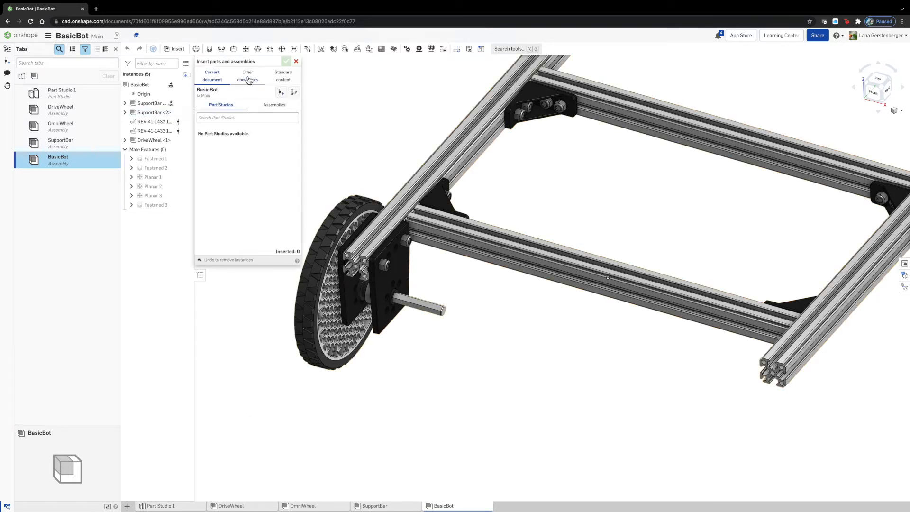
{"action": "left_click", "coordinate": [249, 80]}
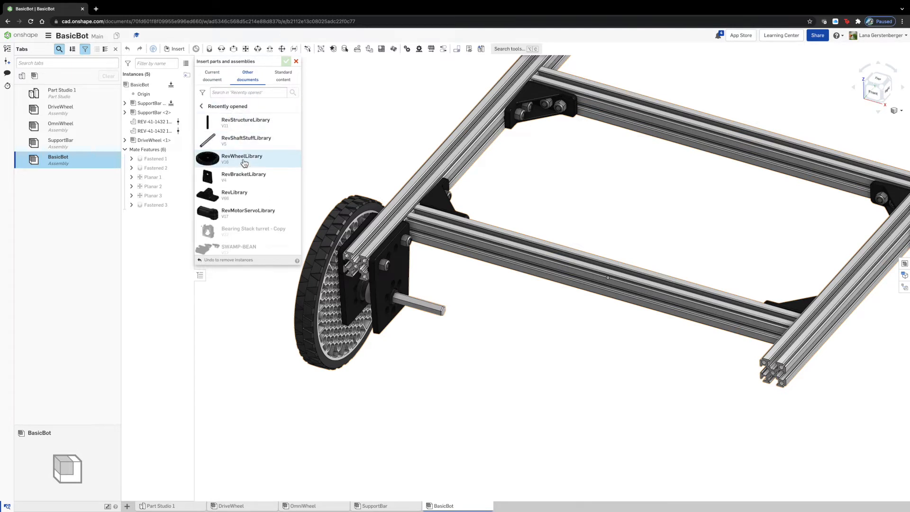
{"action": "left_click", "coordinate": [245, 212]}
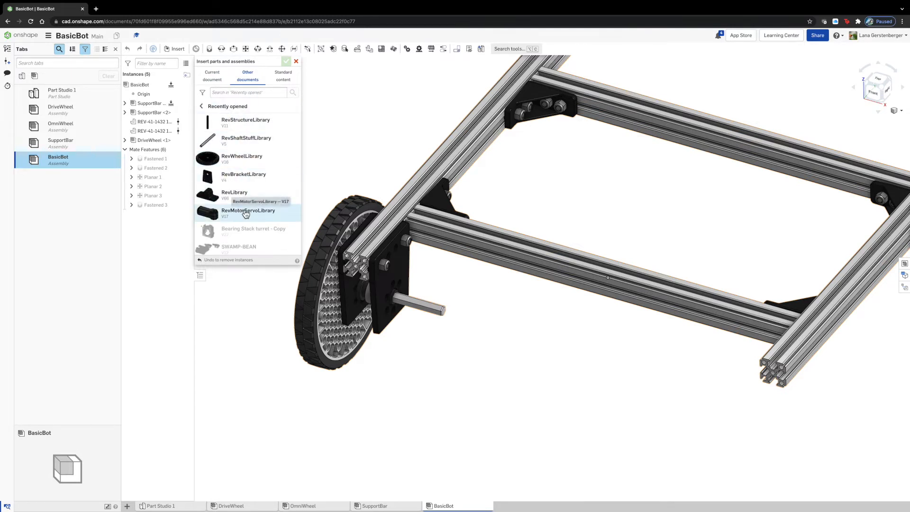
{"action": "left_click", "coordinate": [262, 109]}
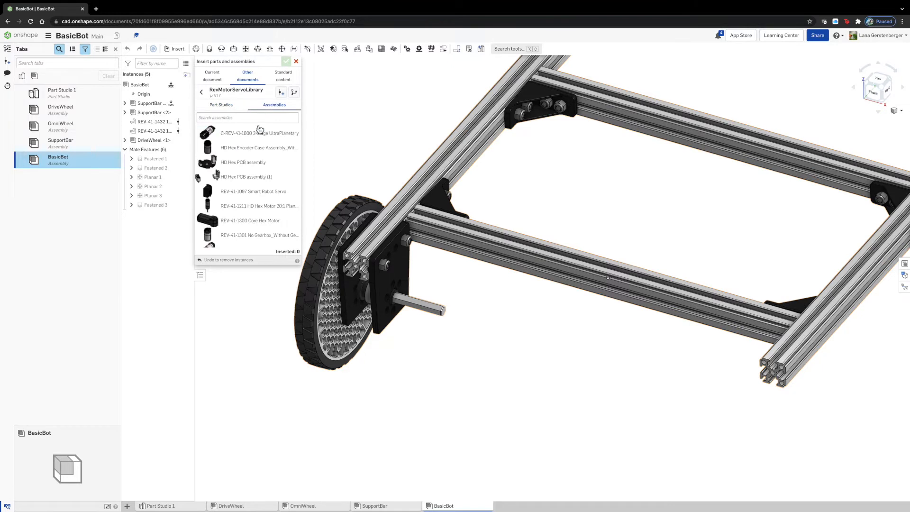
{"action": "left_click", "coordinate": [247, 207]}
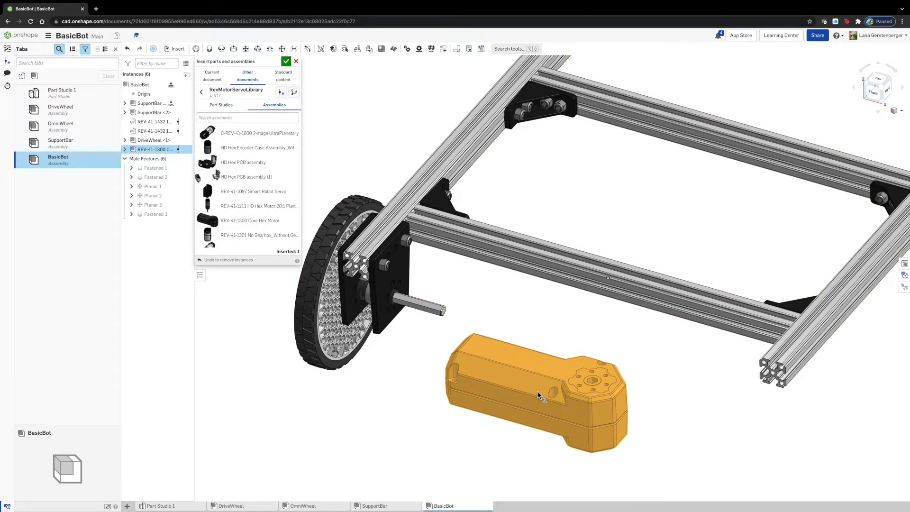
{"action": "left_click", "coordinate": [536, 391]}
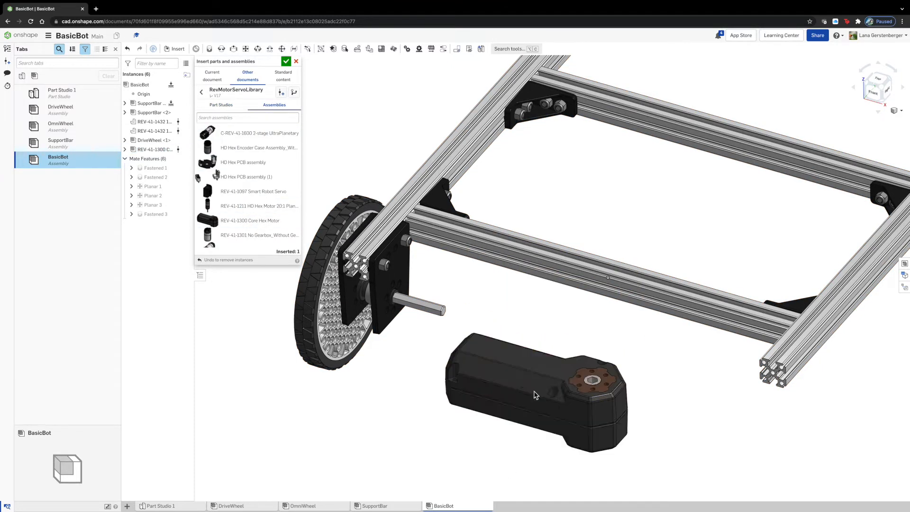
{"action": "left_click", "coordinate": [287, 62]}
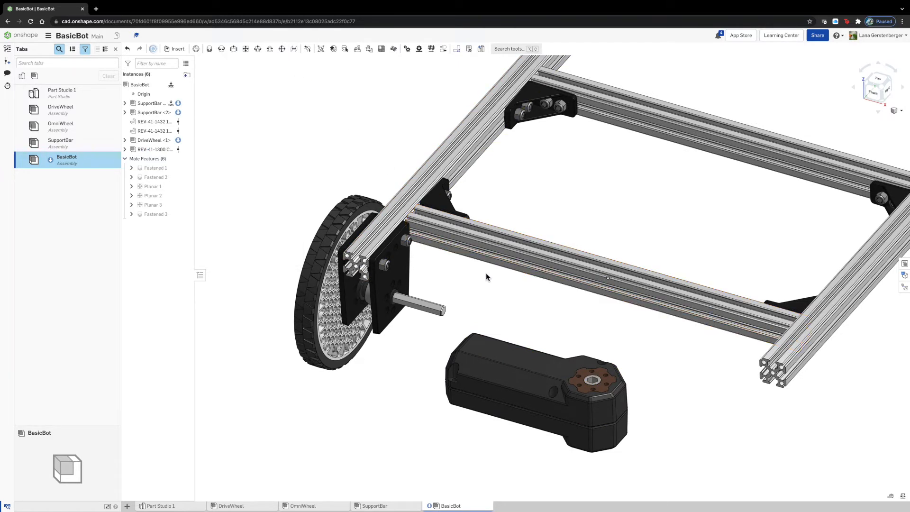
Step: Move the Core Hex Motor a little farther forward from the frame, clear of the DriveWheel's shaft
{"action": "left_click", "coordinate": [509, 399]}
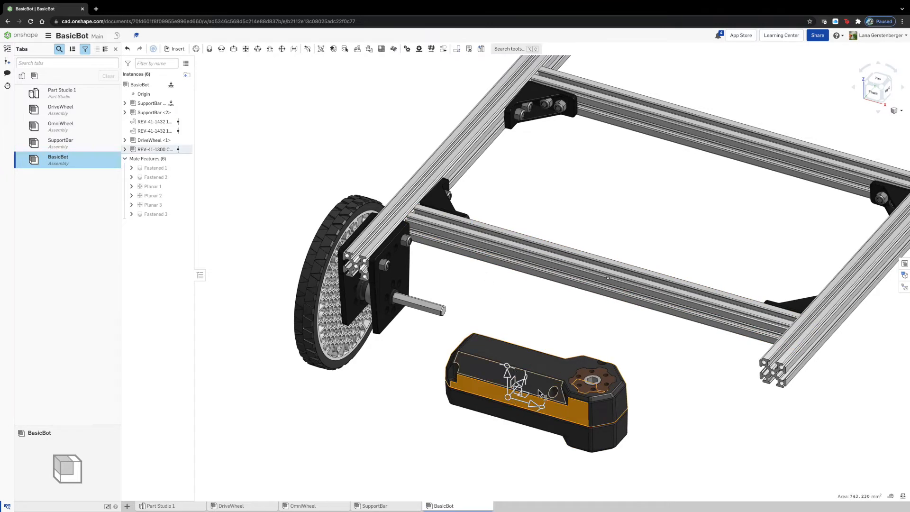
{"action": "left_click_drag", "start_coordinate": [528, 379], "coordinate": [474, 428]}
{"action": "left_click", "coordinate": [549, 311]}
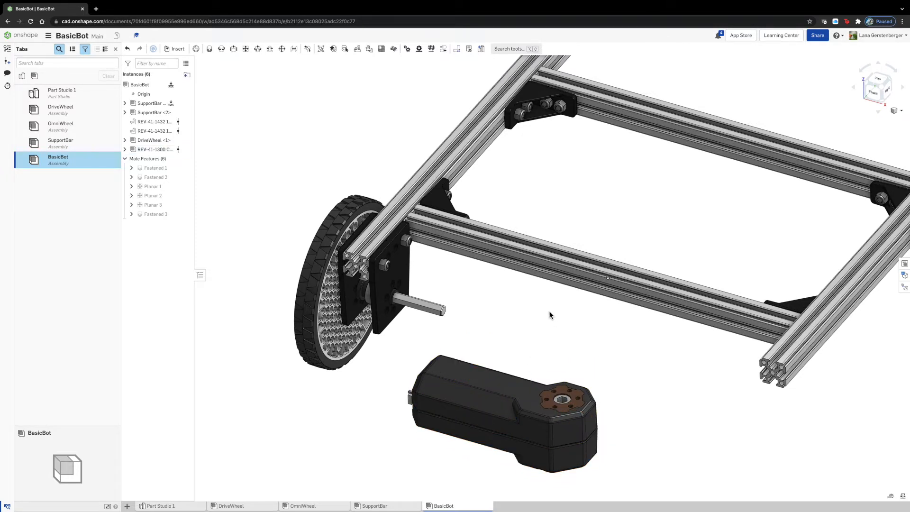
Step: Add a fastened mate from a mounting hole on the Core Hex Motor's output face to a hole in the DriveWheel's inner bracket and solve it
{"action": "left_click", "coordinate": [209, 50]}
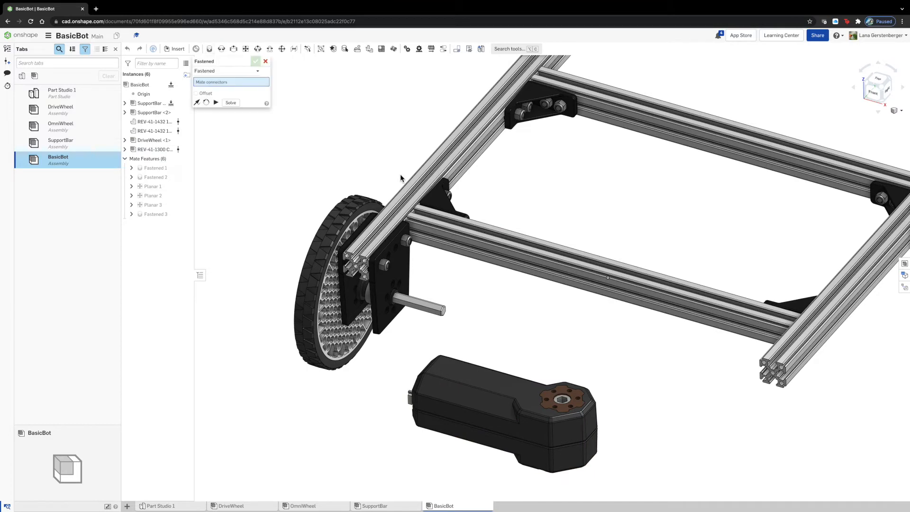
{"action": "scroll", "coordinate": [571, 392], "scroll_direction": "up", "scroll_amount": 10}
{"action": "left_click", "coordinate": [569, 400]}
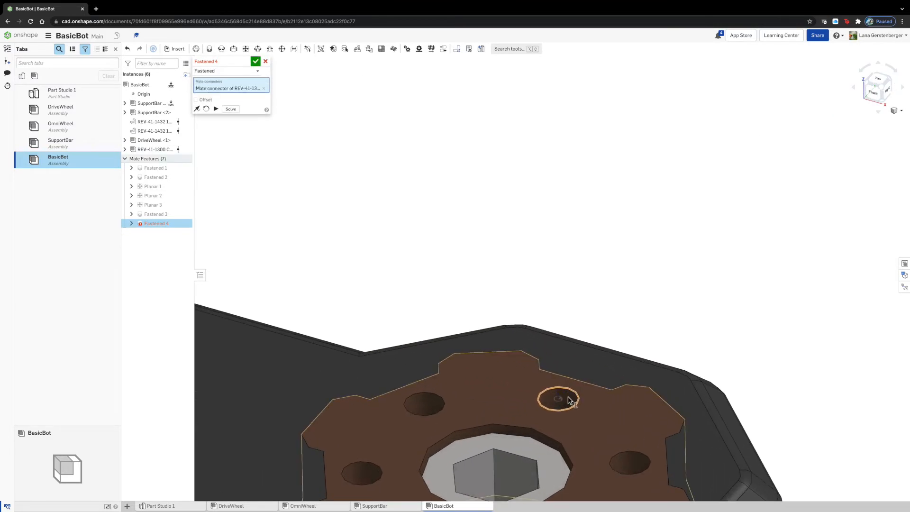
{"action": "scroll", "coordinate": [567, 397], "scroll_direction": "down", "scroll_amount": 10}
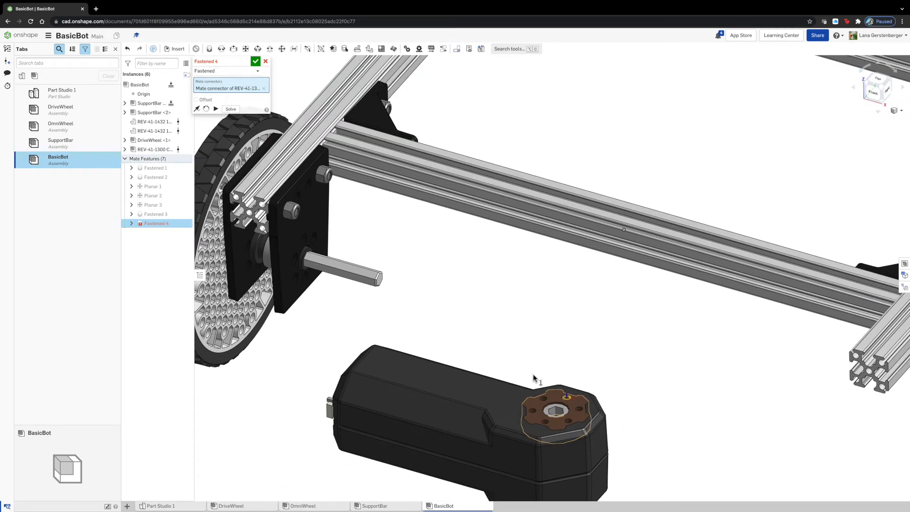
{"action": "left_click", "coordinate": [304, 241]}
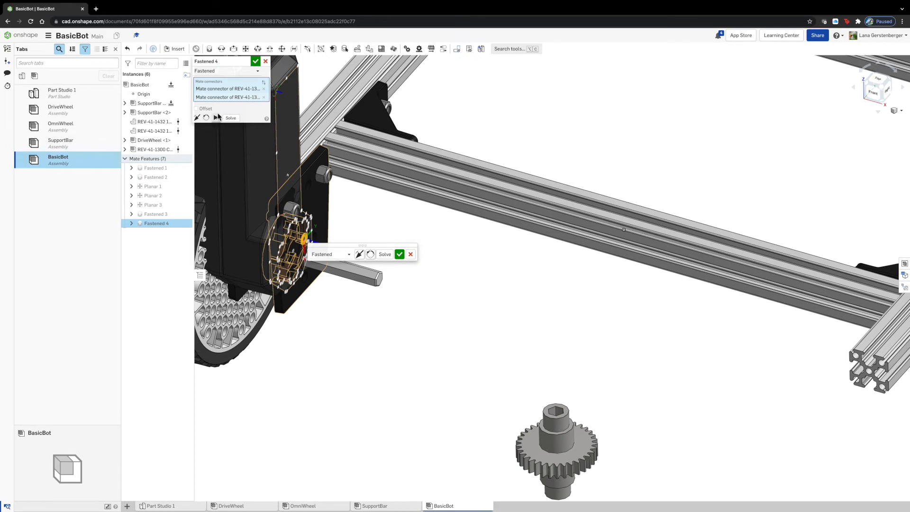
{"action": "left_click", "coordinate": [230, 118]}
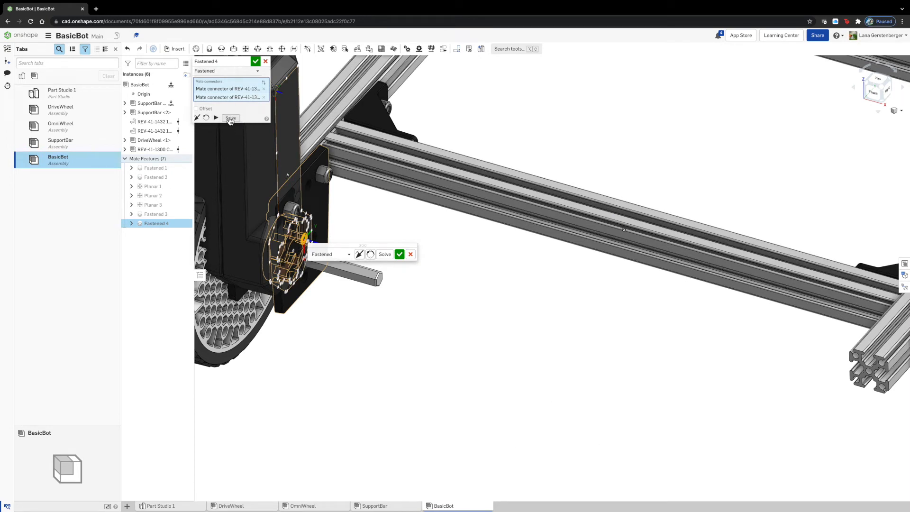
Step: Flip the mate's primary axis and reorient its secondary axis so the motor body points back under the frame
{"action": "left_click", "coordinate": [198, 119]}
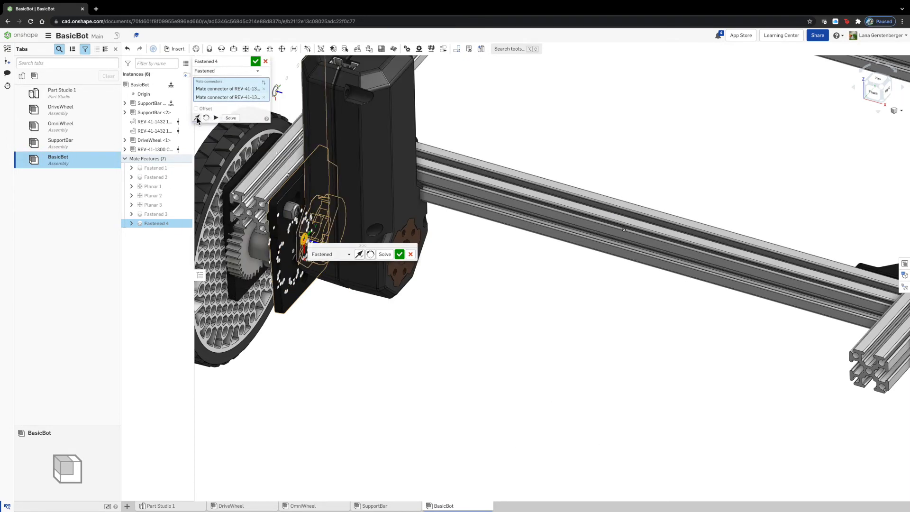
{"action": "left_click", "coordinate": [206, 118]}
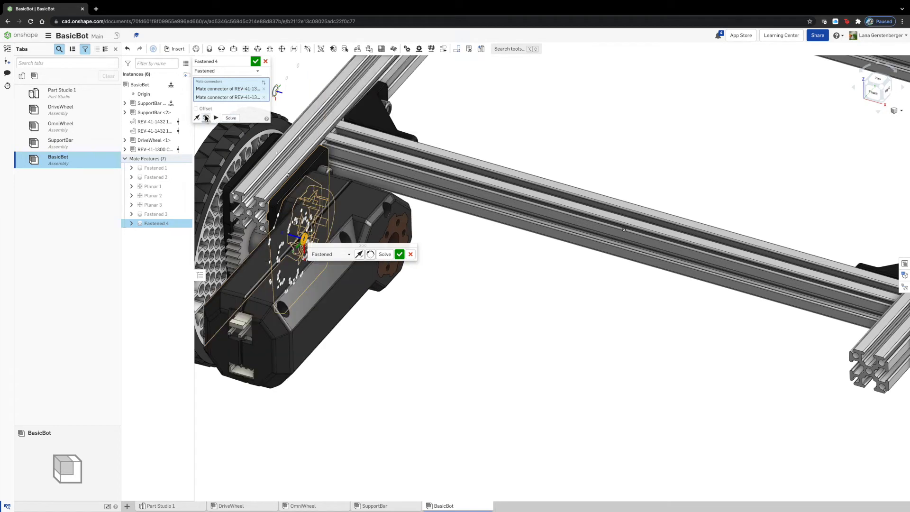
{"action": "left_click", "coordinate": [206, 118]}
{"action": "left_click", "coordinate": [205, 118]}
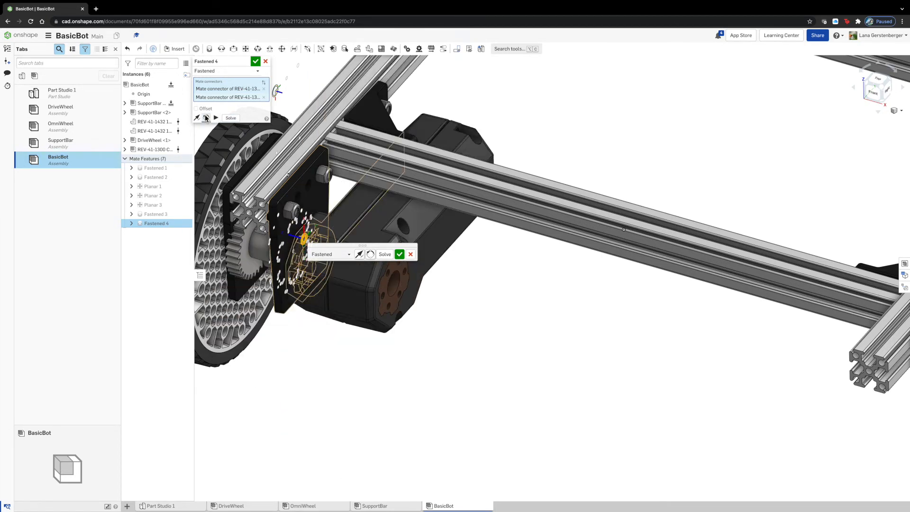
Step: Offset the motor's fastened mate by -75 mm in Z and accept the mate
{"action": "left_click", "coordinate": [196, 109]}
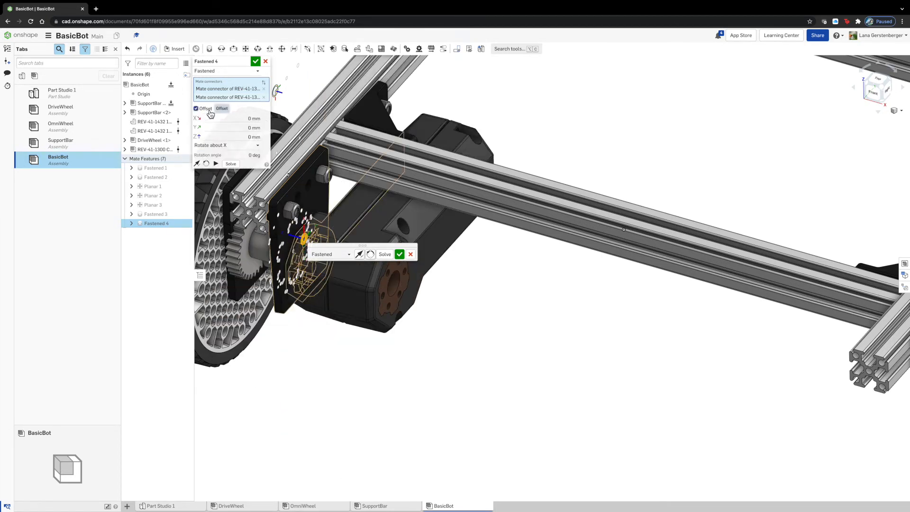
{"action": "left_click", "coordinate": [227, 136]}
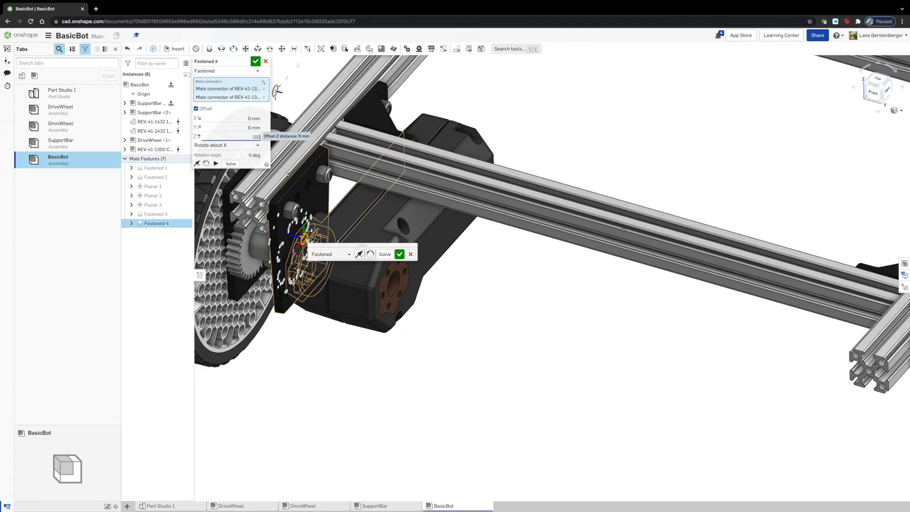
{"action": "type", "text": "100"}
{"action": "key", "text": "shift+Tab"}
{"action": "key", "text": "Tab"}
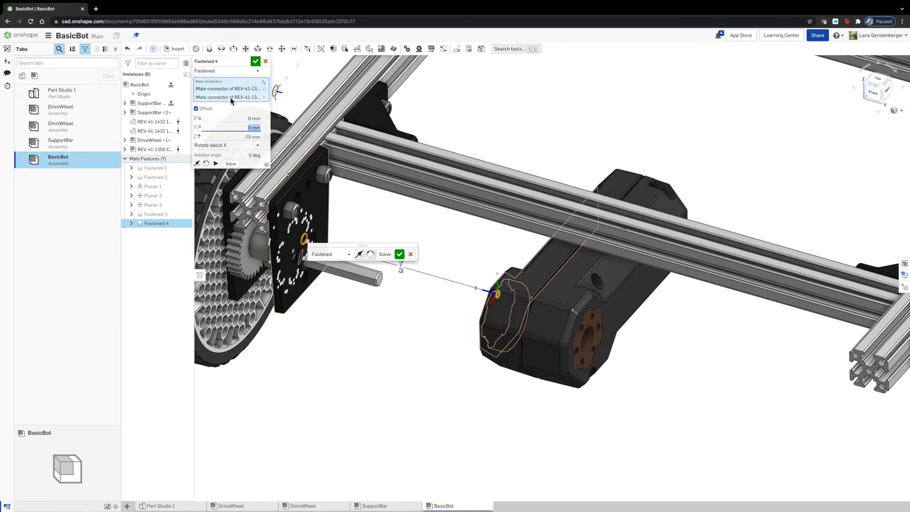
{"action": "left_click", "coordinate": [256, 62]}
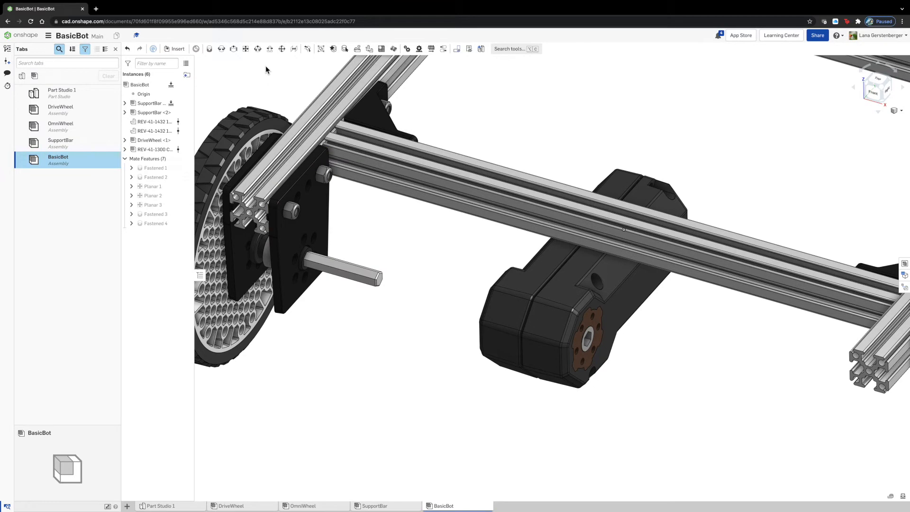
Step: Add a slider mate between the end face of the DriveWheel's hex shaft and the motor's hex bore on its bracket-facing side
{"action": "left_click", "coordinate": [234, 50]}
{"action": "scroll", "coordinate": [381, 280], "scroll_direction": "up", "scroll_amount": 3}
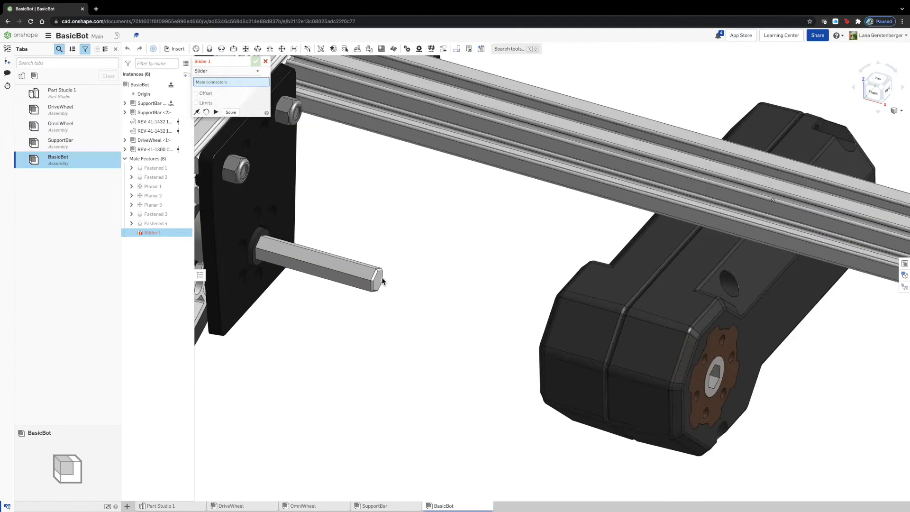
{"action": "scroll", "coordinate": [372, 283], "scroll_direction": "up", "scroll_amount": 3}
{"action": "scroll", "coordinate": [374, 282], "scroll_direction": "up", "scroll_amount": 3}
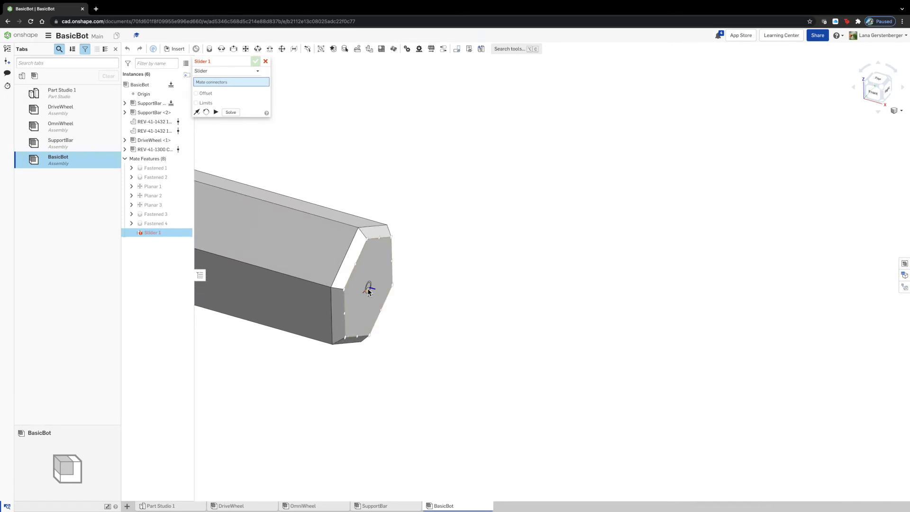
{"action": "left_click", "coordinate": [368, 290]}
{"action": "scroll", "coordinate": [367, 287], "scroll_direction": "down", "scroll_amount": 10}
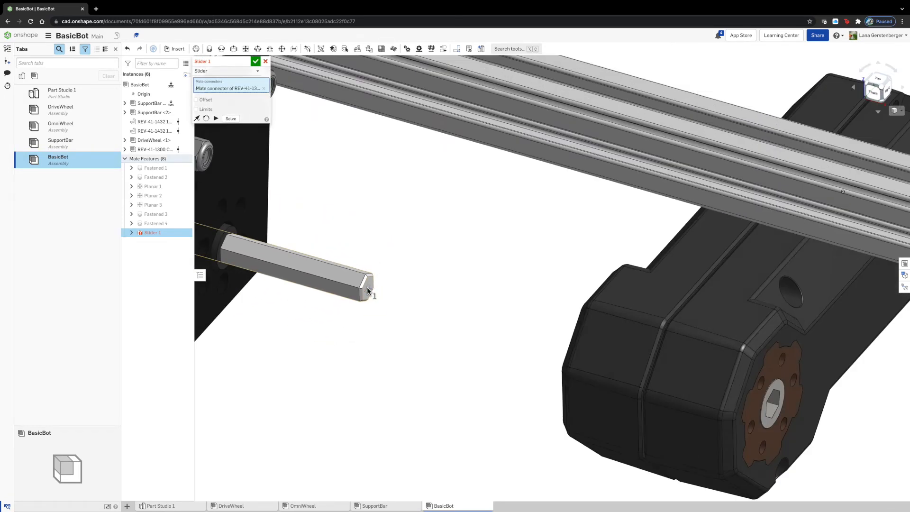
{"action": "right_click_drag", "start_coordinate": [366, 346], "coordinate": [478, 341]}
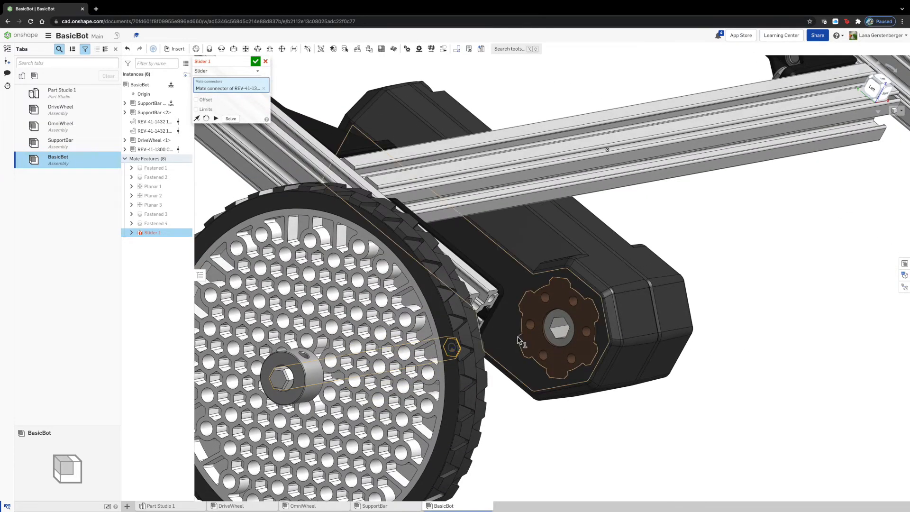
{"action": "scroll", "coordinate": [564, 342], "scroll_direction": "up", "scroll_amount": 5}
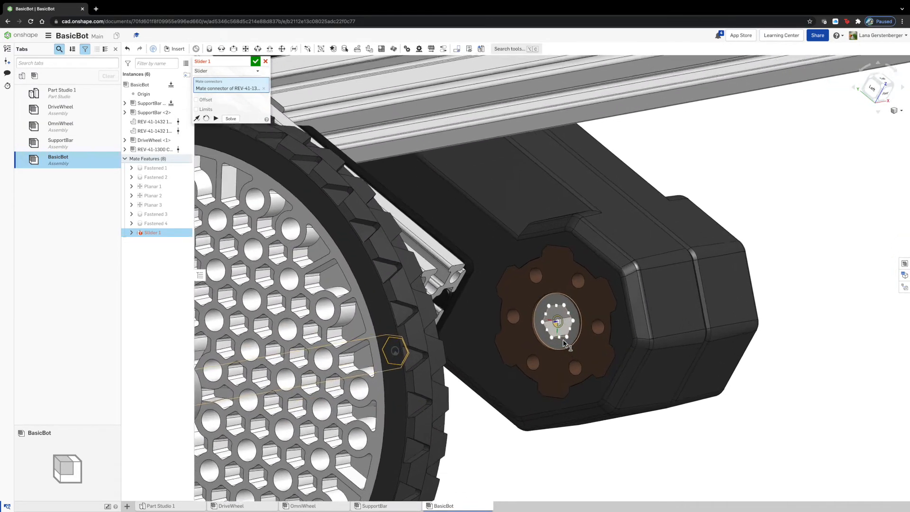
{"action": "left_click", "coordinate": [562, 331]}
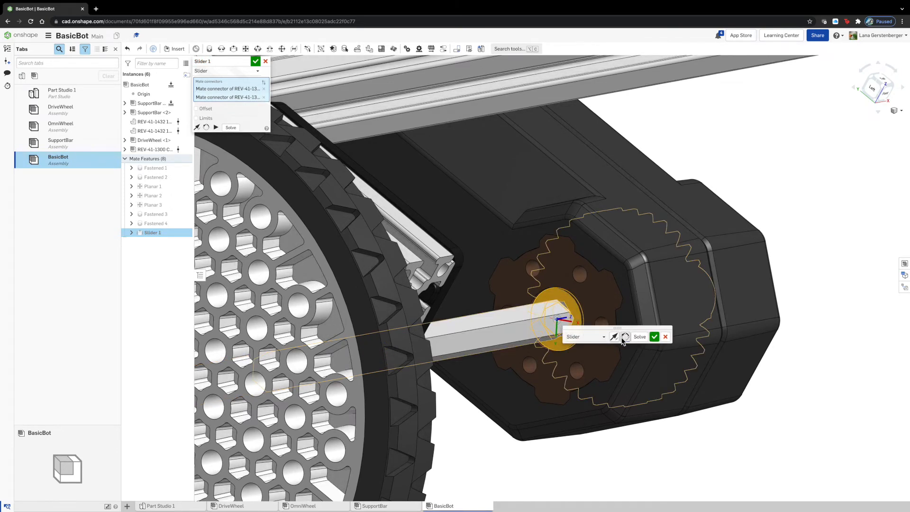
Step: Give the slider mate an offset rotation of 20 deg about Z and accept it
{"action": "left_click", "coordinate": [211, 109]}
{"action": "left_click", "coordinate": [235, 137]}
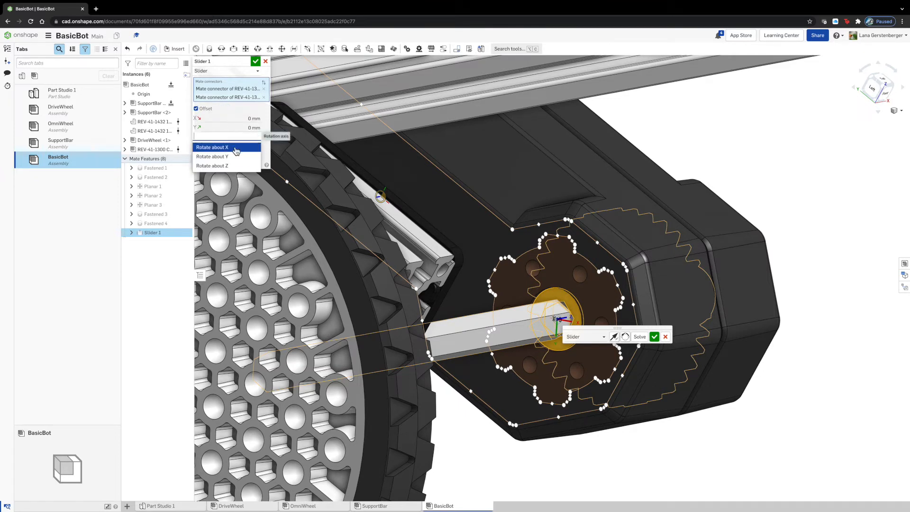
{"action": "left_click", "coordinate": [236, 164]}
{"action": "left_click", "coordinate": [237, 143]}
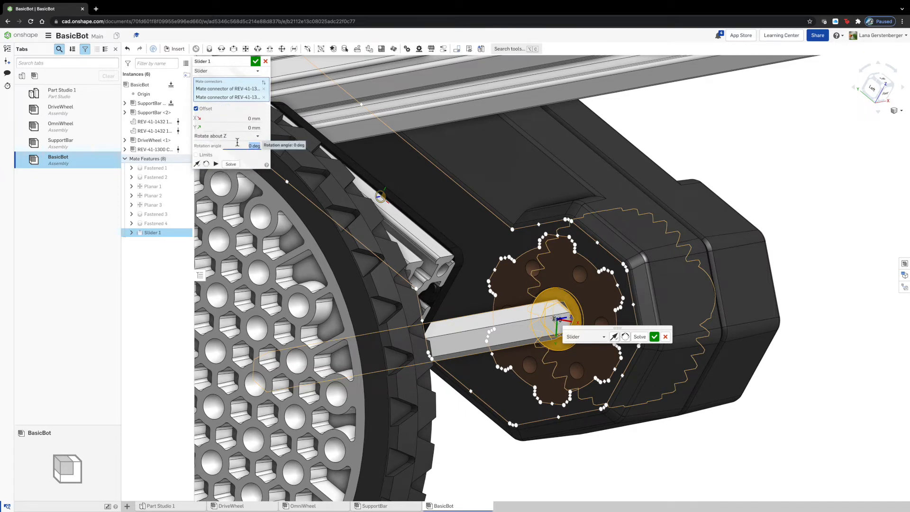
{"action": "type", "text": "10"}
{"action": "key", "text": "Return"}
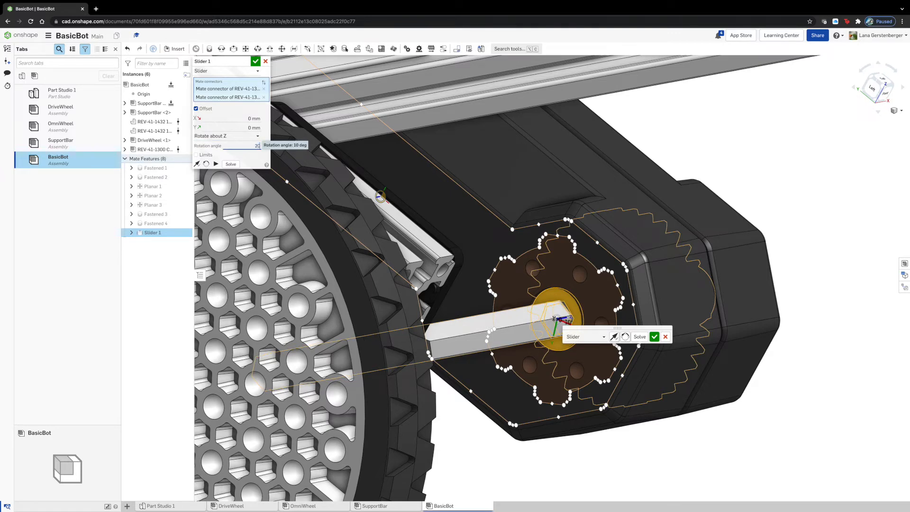
{"action": "key", "text": "Return"}
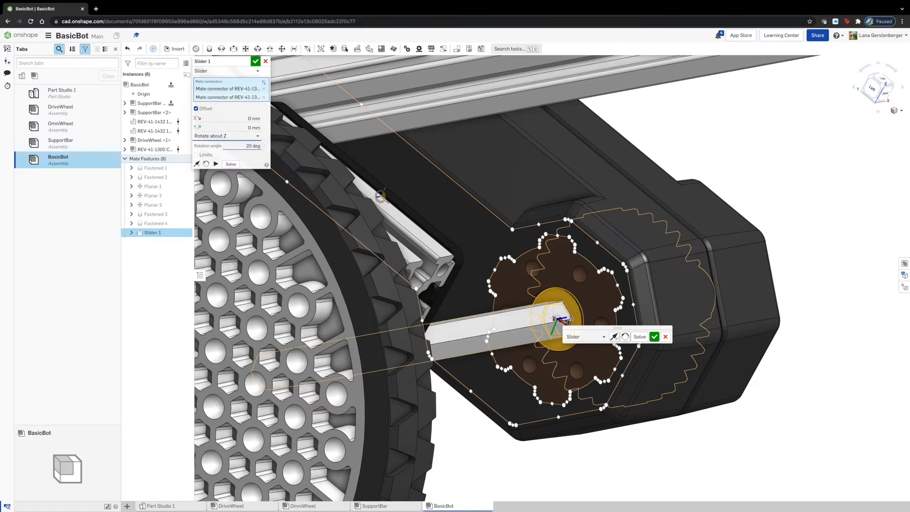
{"action": "left_click", "coordinate": [254, 62]}
Step: Insert one REV-41-1359 M3 x 8mm Hex Cap Screw from the RevStructureLibrary document between the DriveWheel's bracket and the motor
{"action": "scroll", "coordinate": [466, 305], "scroll_direction": "down", "scroll_amount": 5}
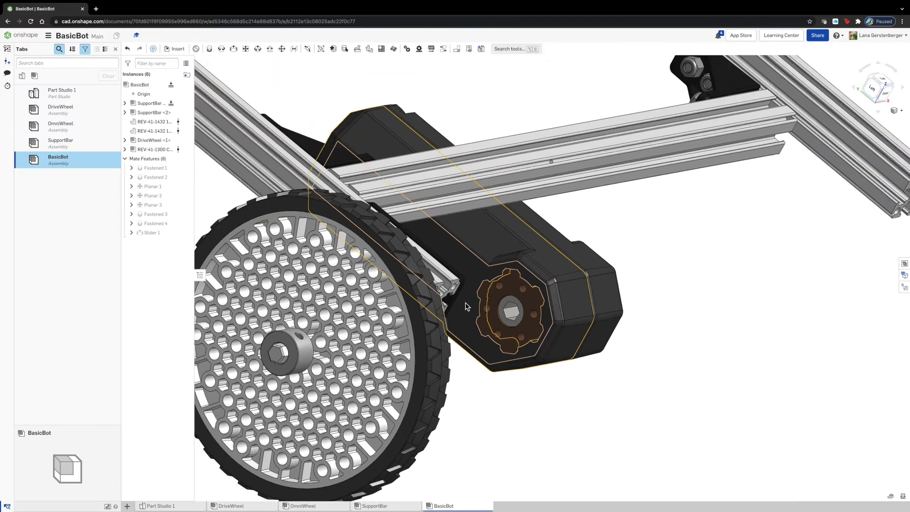
{"action": "right_click_drag", "start_coordinate": [700, 398], "coordinate": [670, 394]}
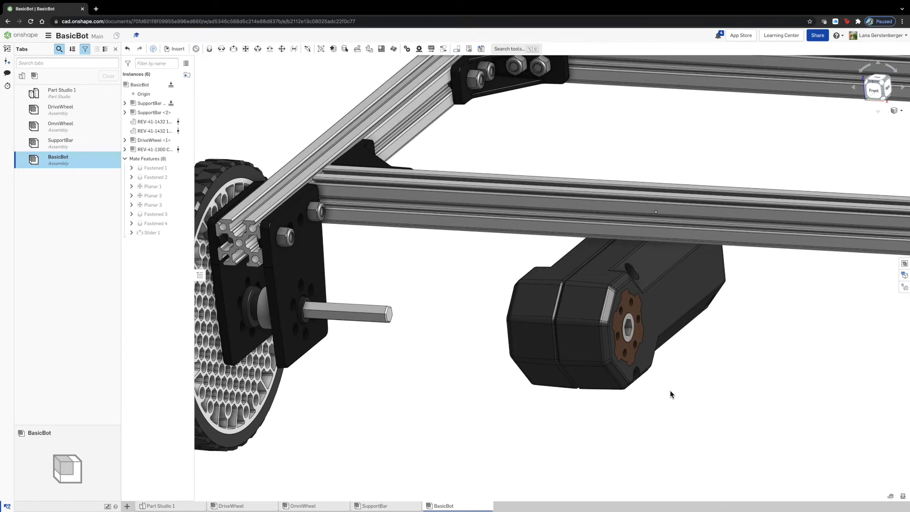
{"action": "left_click", "coordinate": [178, 49]}
{"action": "left_click", "coordinate": [246, 80]}
{"action": "left_click", "coordinate": [229, 119]}
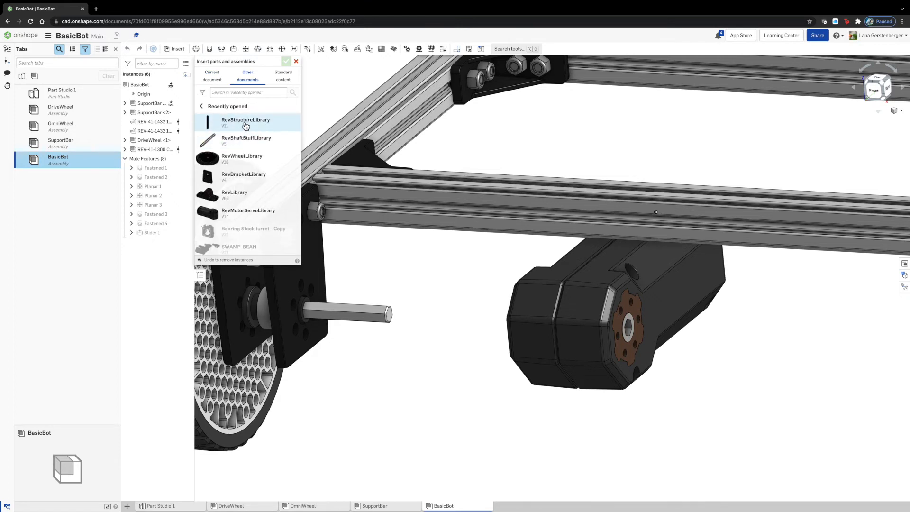
{"action": "left_click", "coordinate": [245, 123]}
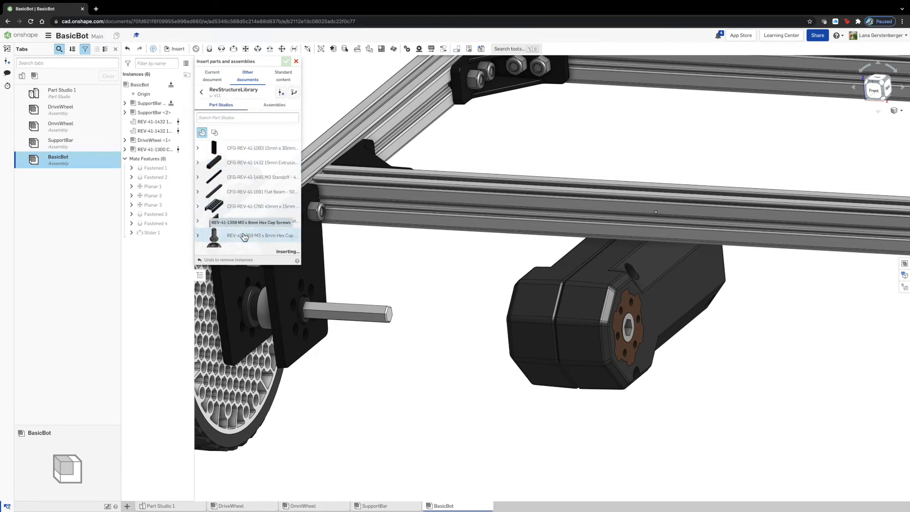
{"action": "left_click", "coordinate": [249, 235]}
{"action": "left_click", "coordinate": [394, 268]}
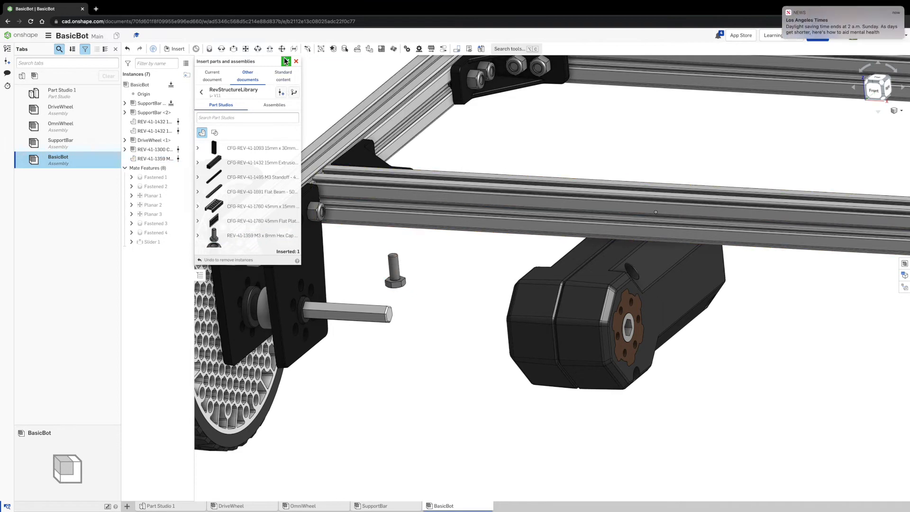
{"action": "left_click", "coordinate": [286, 62]}
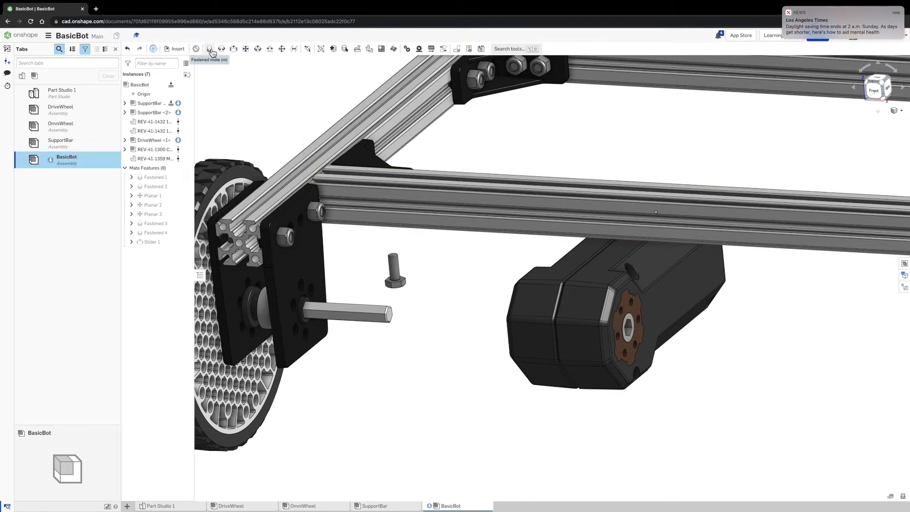
Step: Fasten the underside of the screw's head to the wheel-side edge of the bracket hole above the shaft, with the shank pointing toward the motor
{"action": "left_click", "coordinate": [210, 49]}
{"action": "scroll", "coordinate": [411, 288], "scroll_direction": "up", "scroll_amount": 10}
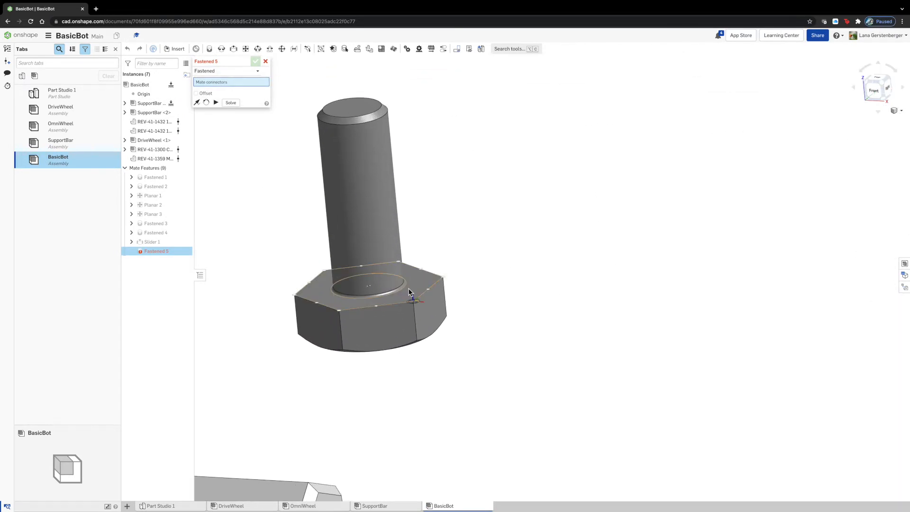
{"action": "left_click", "coordinate": [409, 294]}
{"action": "scroll", "coordinate": [409, 295], "scroll_direction": "down", "scroll_amount": 10}
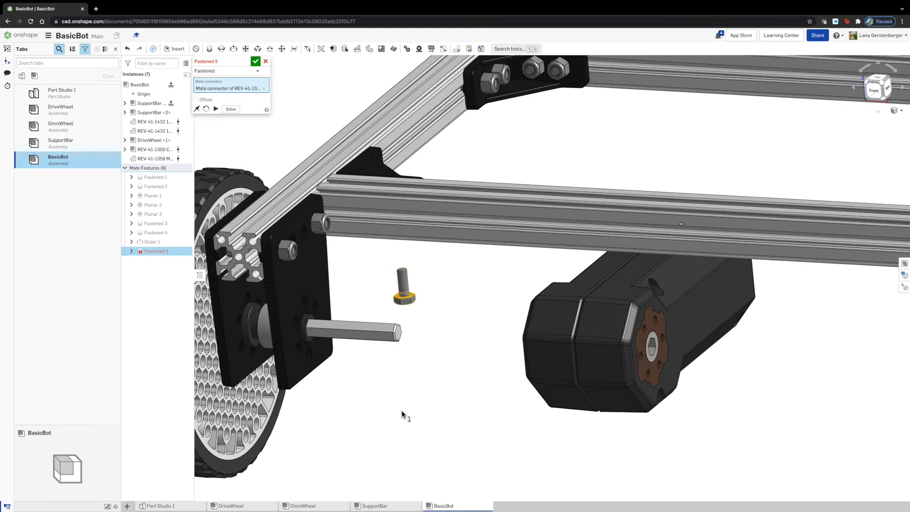
{"action": "right_click_drag", "start_coordinate": [401, 414], "coordinate": [383, 416]}
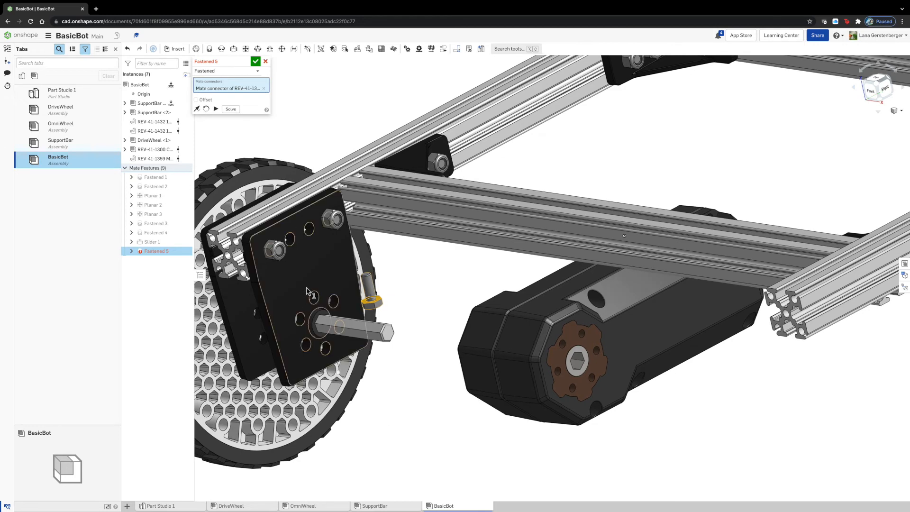
{"action": "scroll", "coordinate": [307, 290], "scroll_direction": "up", "scroll_amount": 10}
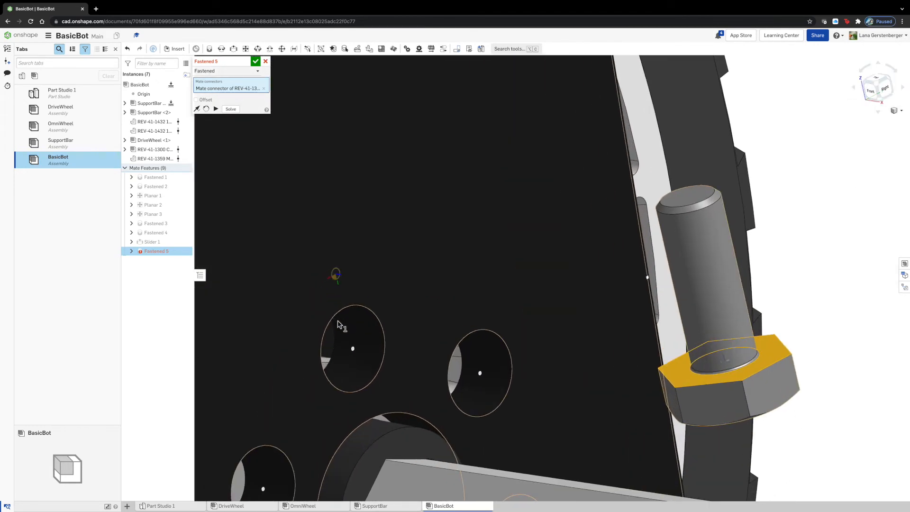
{"action": "left_click", "coordinate": [335, 328]}
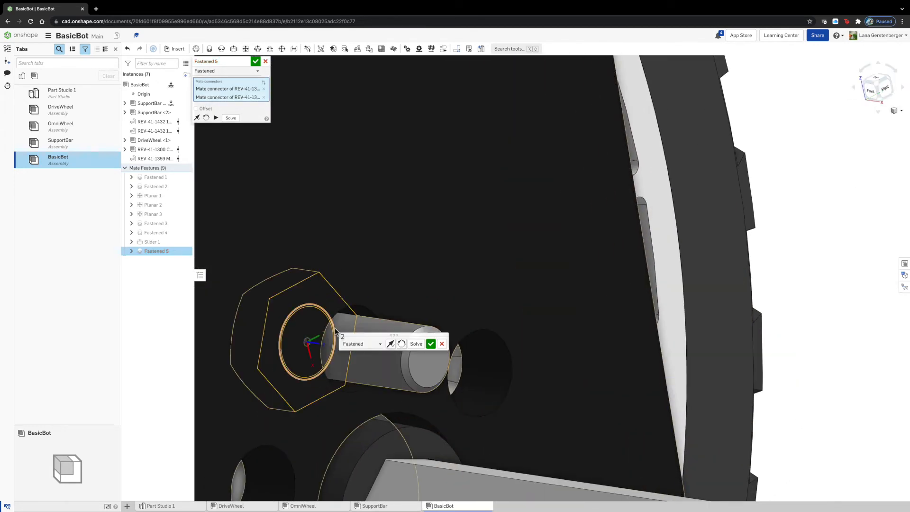
{"action": "left_click", "coordinate": [255, 61]}
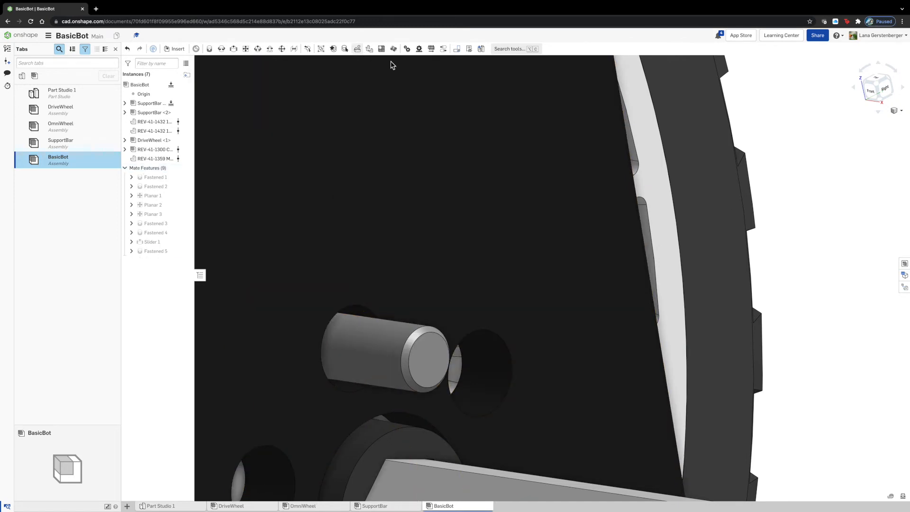
Step: Replicate the M3 x 8mm Hex Cap Screw by matching individual edges, placing copies in two more bracket holes spaced around the hex shaft
{"action": "left_click", "coordinate": [368, 50]}
{"action": "scroll", "coordinate": [524, 134], "scroll_direction": "down", "scroll_amount": 5}
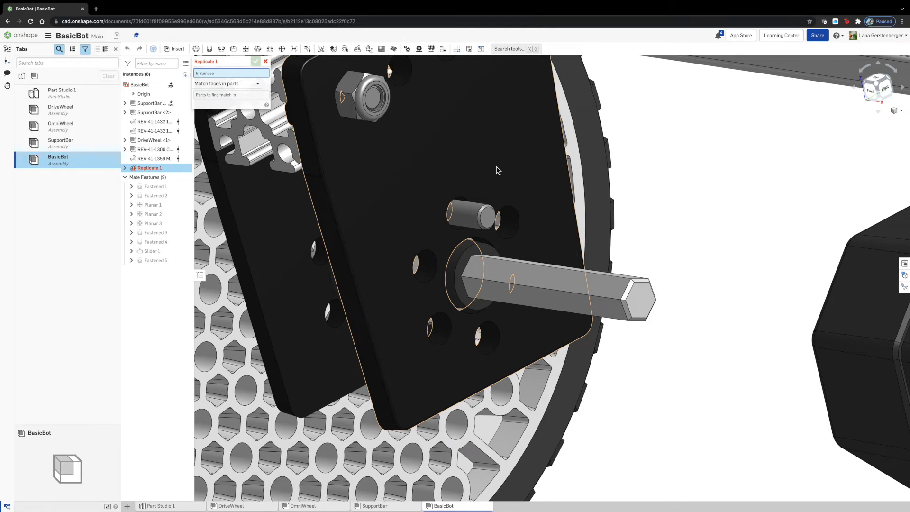
{"action": "scroll", "coordinate": [498, 170], "scroll_direction": "down", "scroll_amount": 1}
{"action": "left_click", "coordinate": [475, 214]}
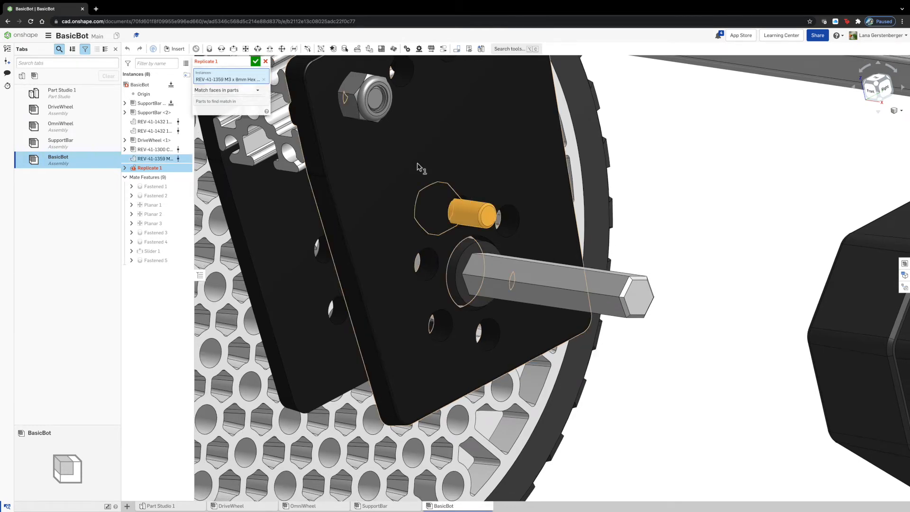
{"action": "left_click", "coordinate": [251, 95]}
{"action": "left_click", "coordinate": [244, 121]}
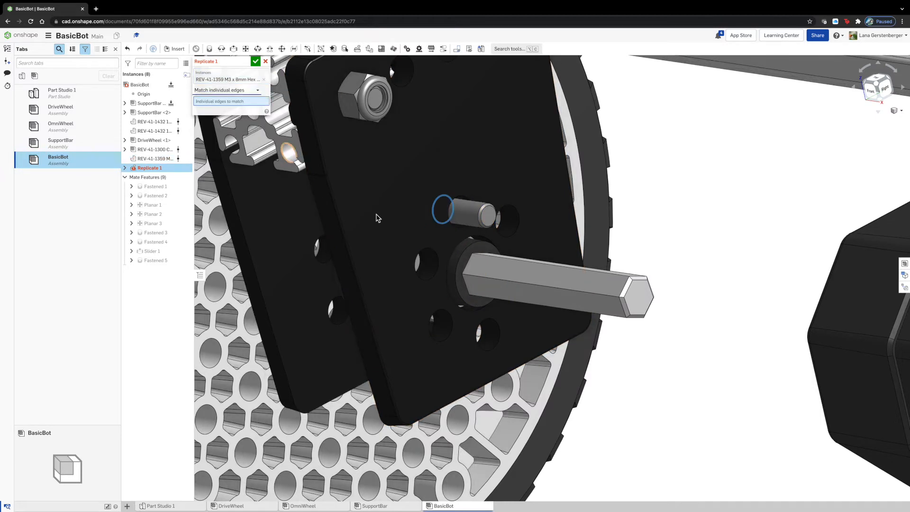
{"action": "left_click", "coordinate": [450, 331]}
{"action": "mouse_move", "coordinate": [527, 334]}
{"action": "right_mouse_down"}
{"action": "mouse_move", "coordinate": [514, 333]}
{"action": "mouse_move", "coordinate": [513, 345]}
{"action": "mouse_move", "coordinate": [533, 352]}
{"action": "mouse_move", "coordinate": [519, 349]}
{"action": "right_mouse_up"}
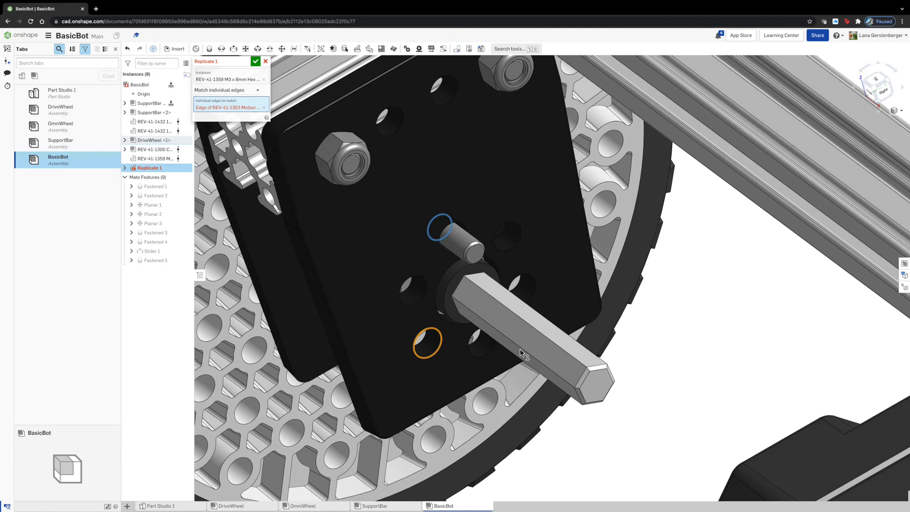
{"action": "left_click", "coordinate": [424, 341]}
{"action": "left_click", "coordinate": [264, 108]}
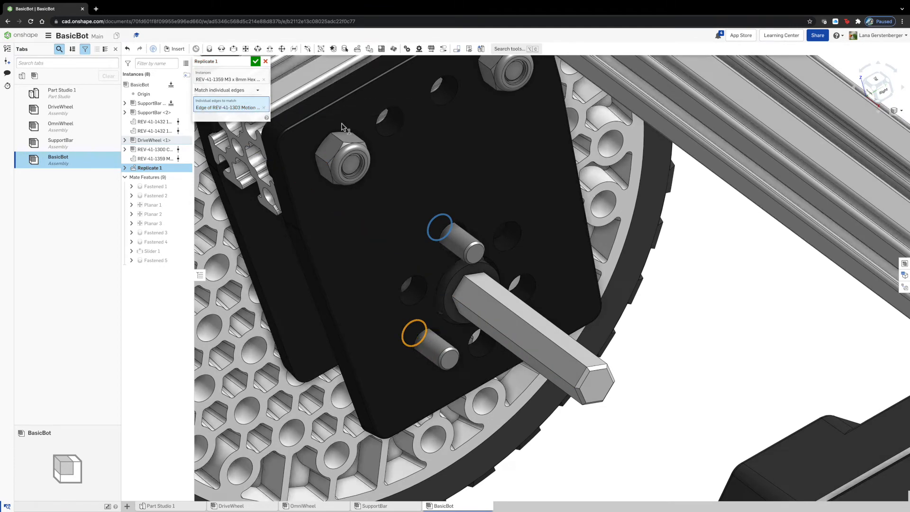
{"action": "left_click", "coordinate": [519, 287]}
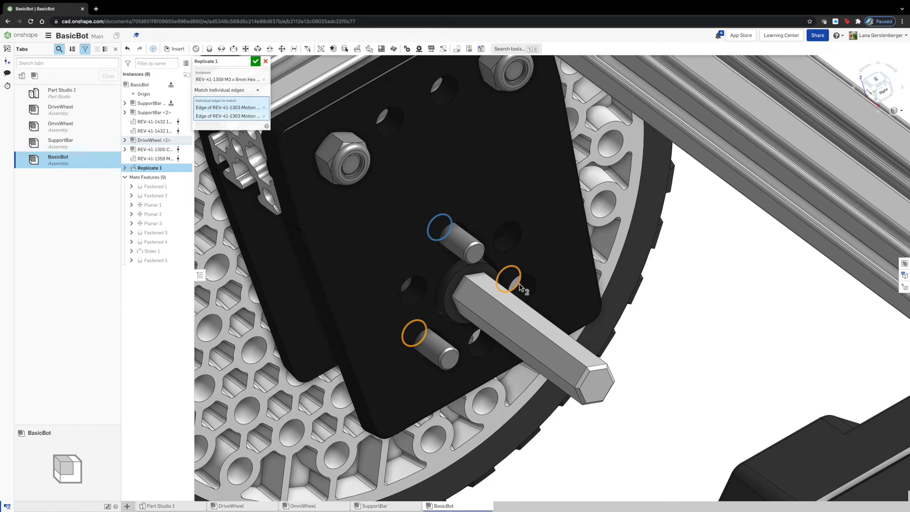
{"action": "left_click", "coordinate": [256, 61]}
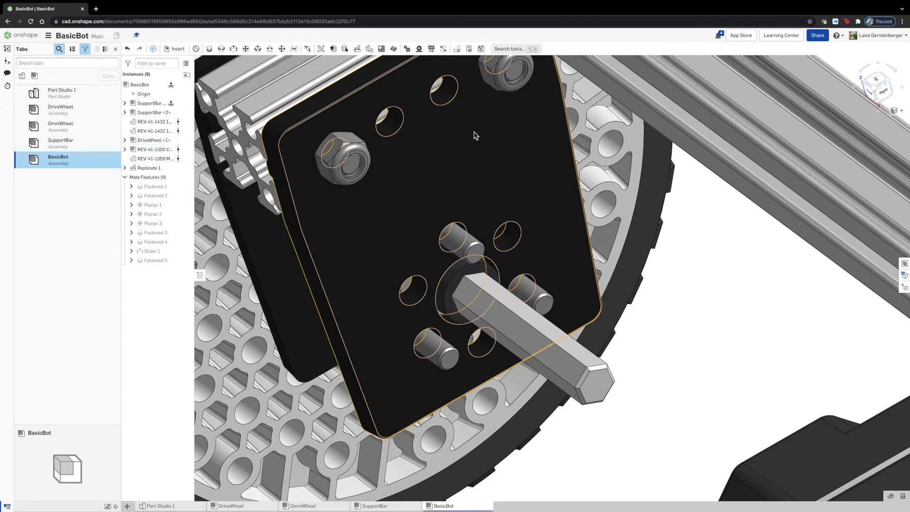
Step: Set the Z offset of the Fastened 4 mate between the motor and the DriveWheel's bracket to 0 mm
{"action": "right_click_drag", "start_coordinate": [493, 186], "coordinate": [525, 168]}
{"action": "scroll", "coordinate": [525, 168], "scroll_direction": "down", "scroll_amount": 5}
{"action": "scroll", "coordinate": [417, 381], "scroll_direction": "down", "scroll_amount": 5}
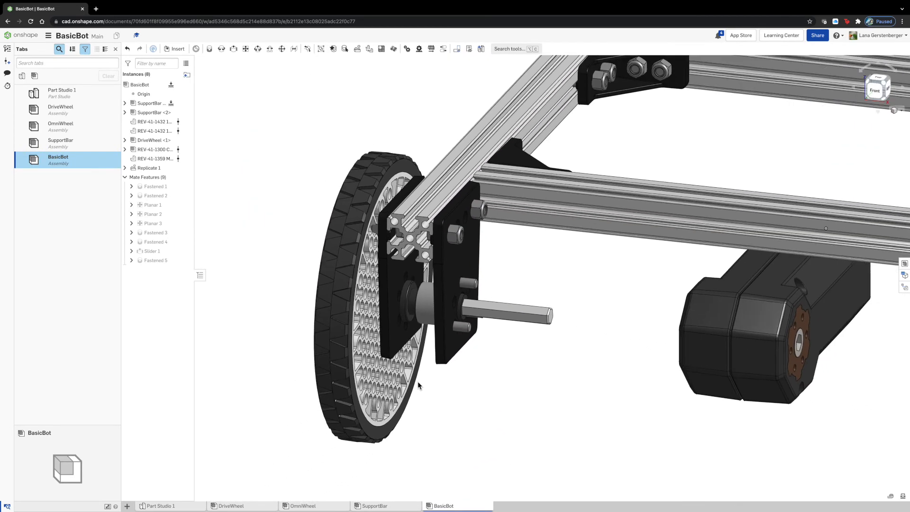
{"action": "scroll", "coordinate": [417, 381], "scroll_direction": "down", "scroll_amount": 1}
{"action": "scroll", "coordinate": [417, 381], "scroll_direction": "down", "scroll_amount": 2}
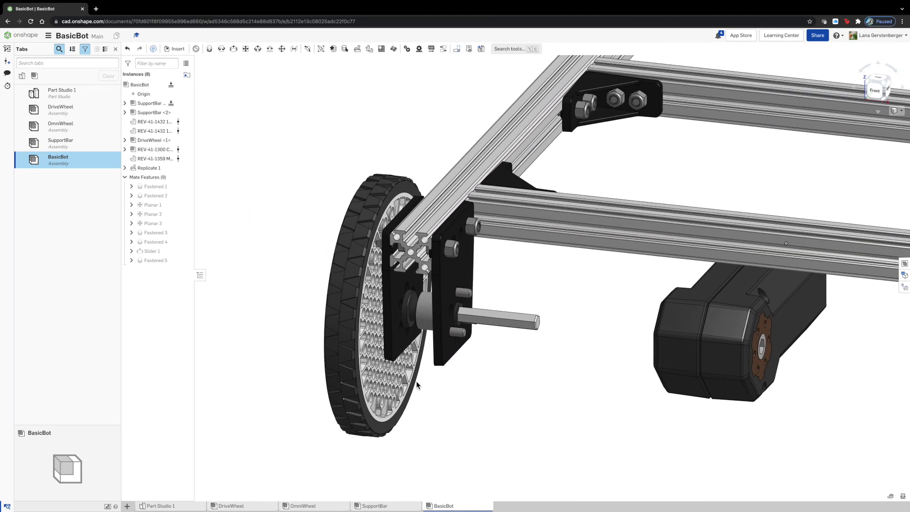
{"action": "double_click", "coordinate": [179, 251]}
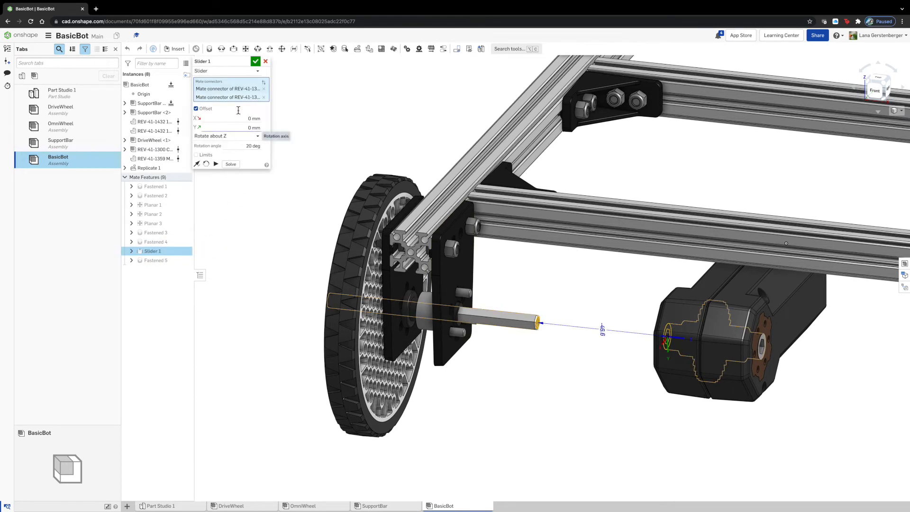
{"action": "left_click", "coordinate": [255, 61]}
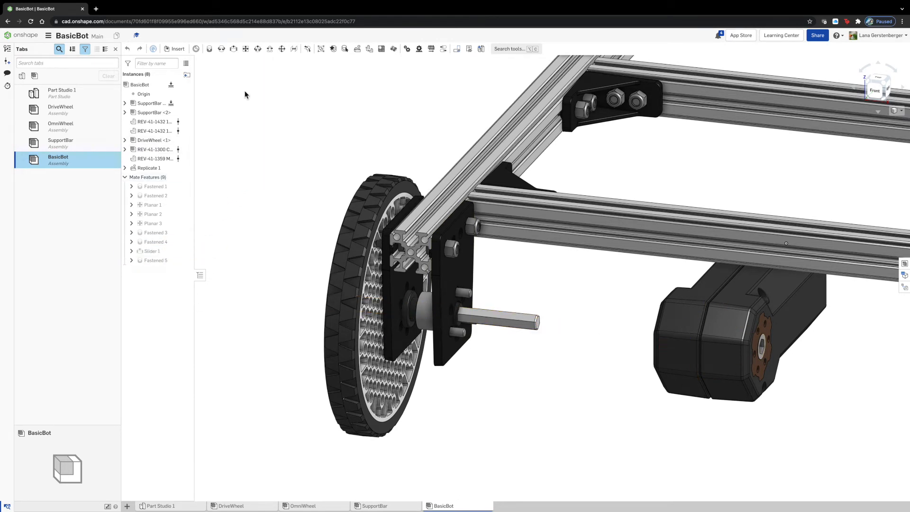
{"action": "left_click", "coordinate": [168, 240]}
{"action": "double_click", "coordinate": [168, 240]}
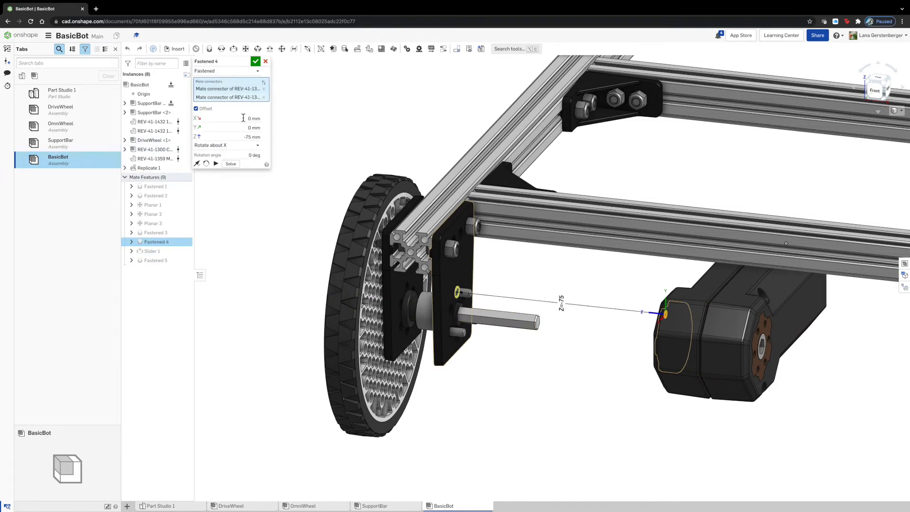
{"action": "left_click", "coordinate": [234, 137]}
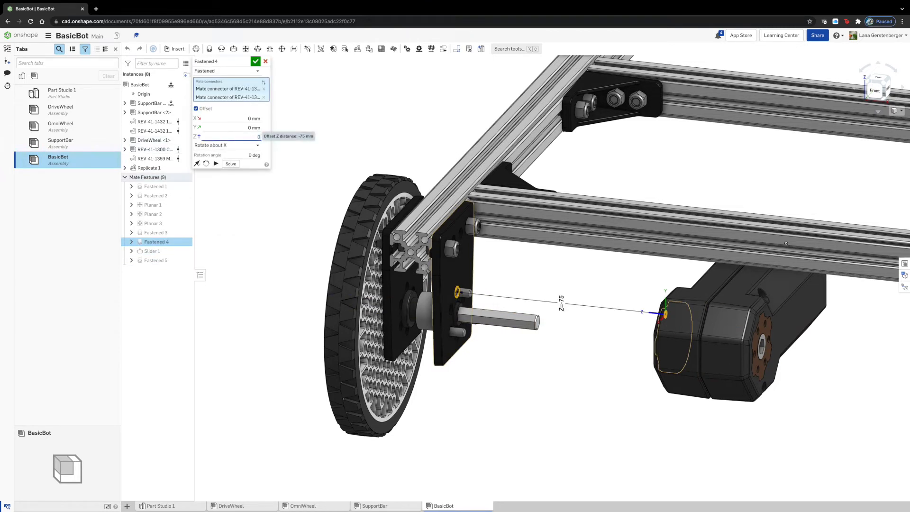
{"action": "left_click", "coordinate": [255, 61]}
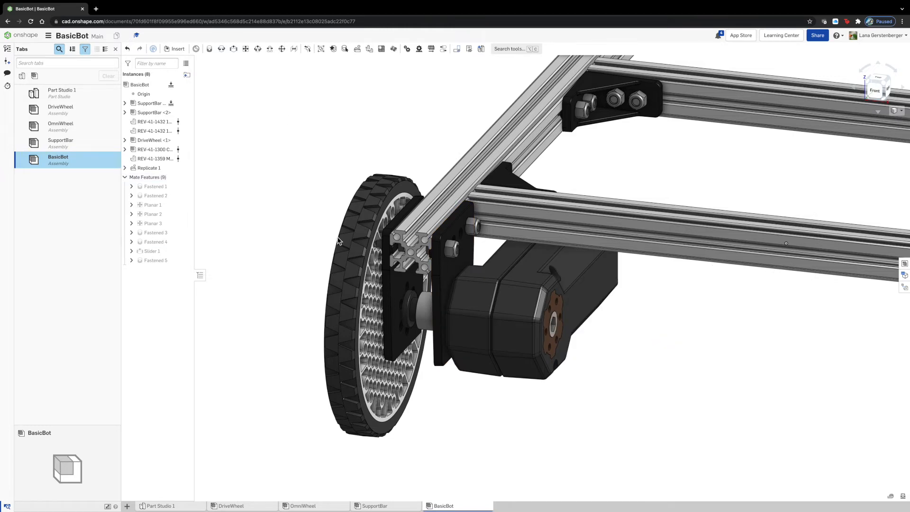
Step: Insert a second DriveWheel assembly from the current document near the front end of the side rail without a wheel
{"action": "right_click_drag", "start_coordinate": [265, 359], "coordinate": [280, 354]}
{"action": "scroll", "coordinate": [280, 360], "scroll_direction": "down", "scroll_amount": 6}
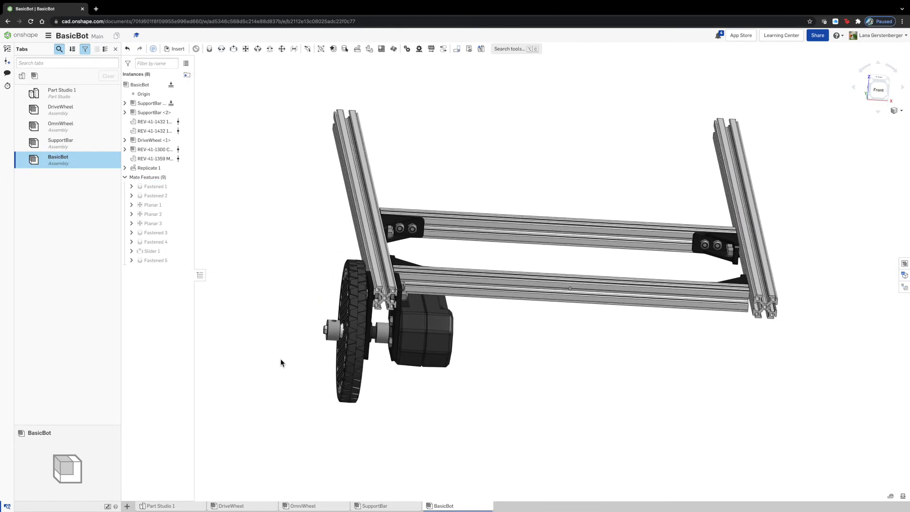
{"action": "right_click_drag", "start_coordinate": [488, 426], "coordinate": [458, 432]}
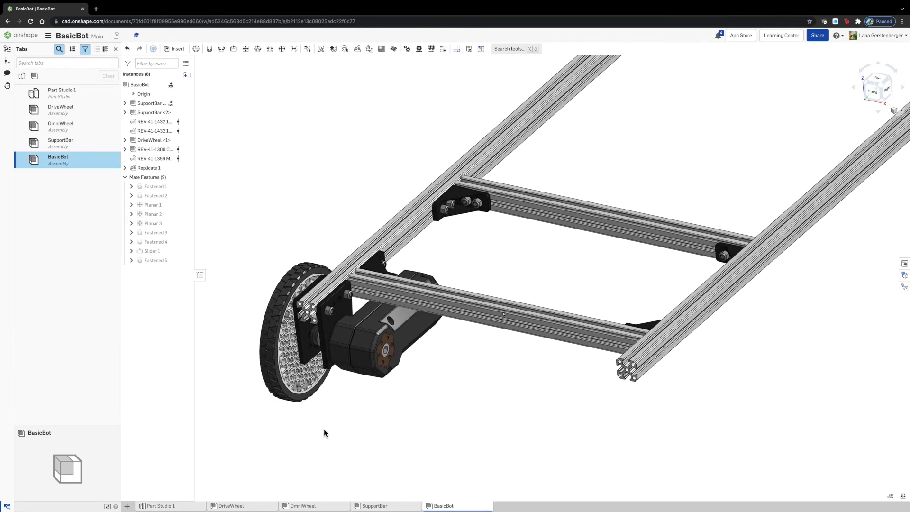
{"action": "scroll", "coordinate": [323, 429], "scroll_direction": "down", "scroll_amount": 2}
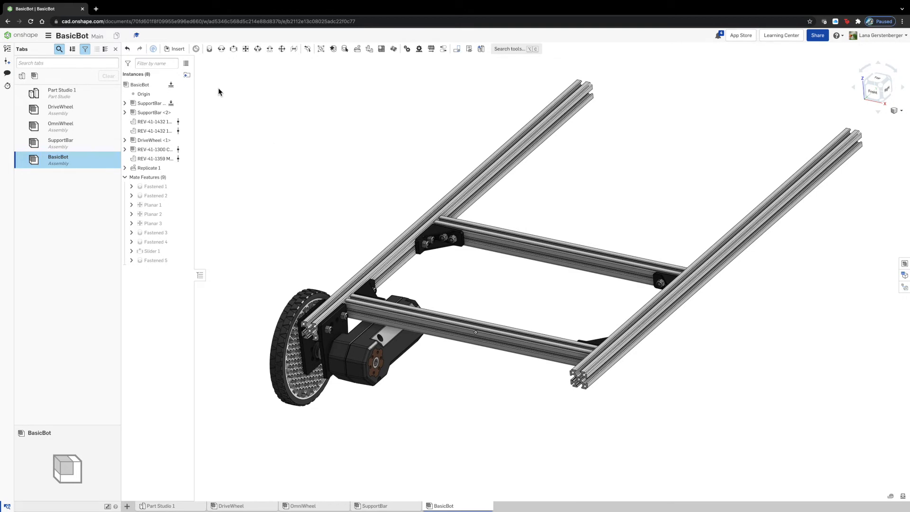
{"action": "left_click", "coordinate": [175, 49]}
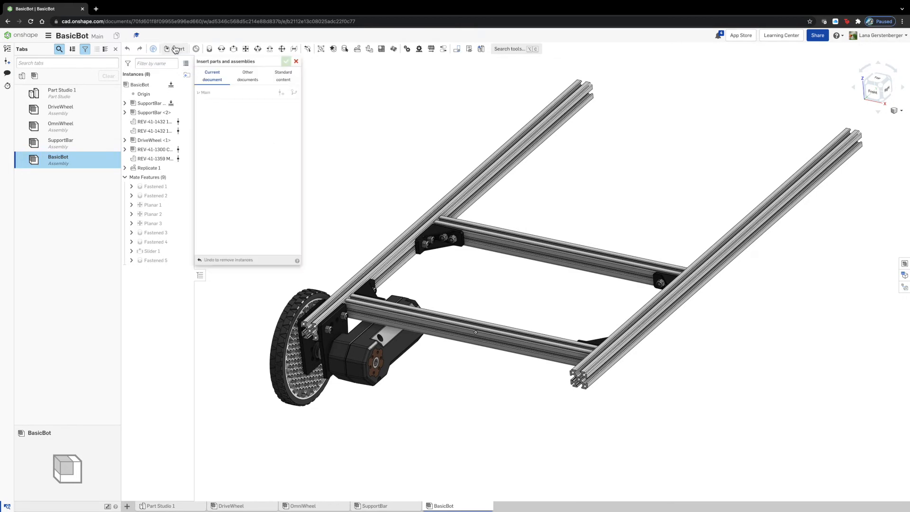
{"action": "left_click", "coordinate": [264, 107]}
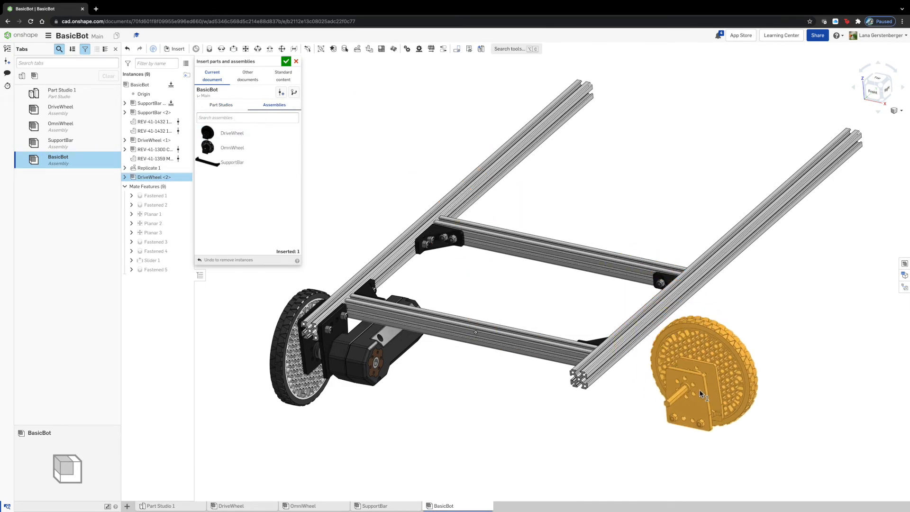
{"action": "left_click", "coordinate": [700, 396]}
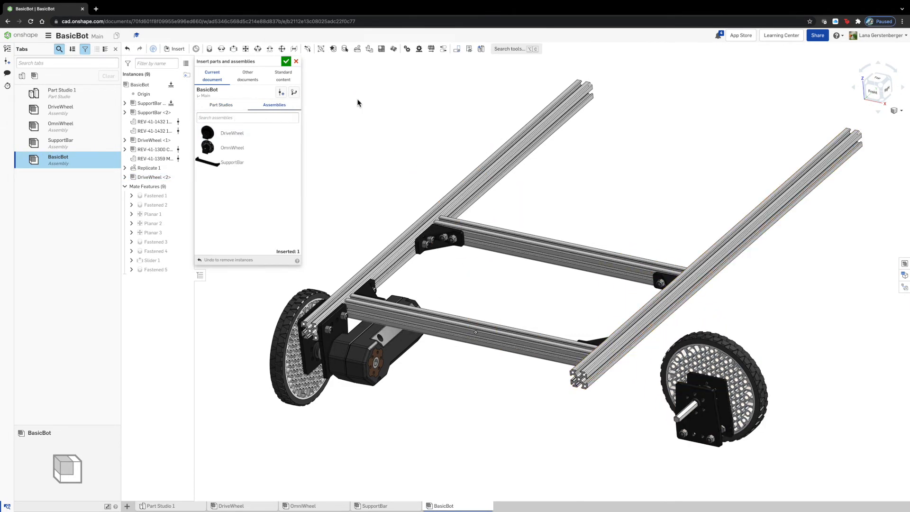
{"action": "left_click", "coordinate": [286, 61]}
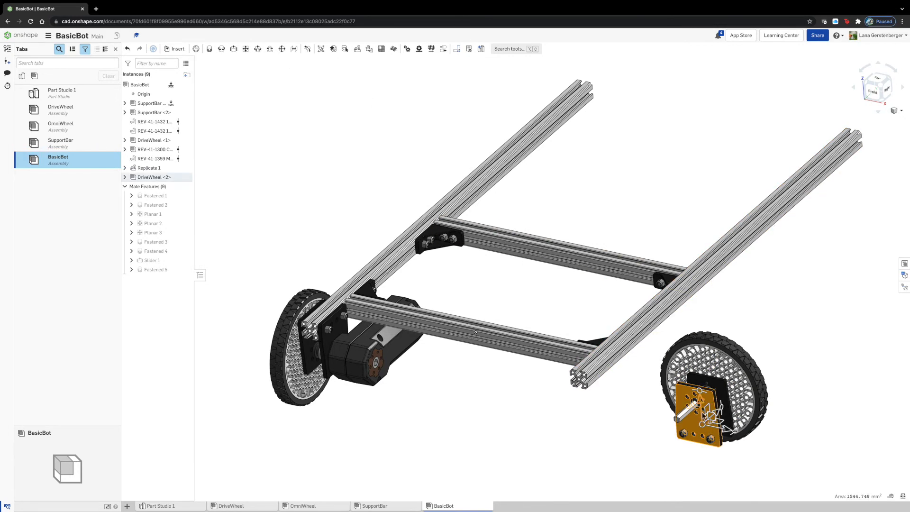
Step: Rotate the second DriveWheel upright so that the bolted end of its brackets points up toward the frame
{"action": "left_click_drag", "start_coordinate": [726, 445], "coordinate": [704, 459]}
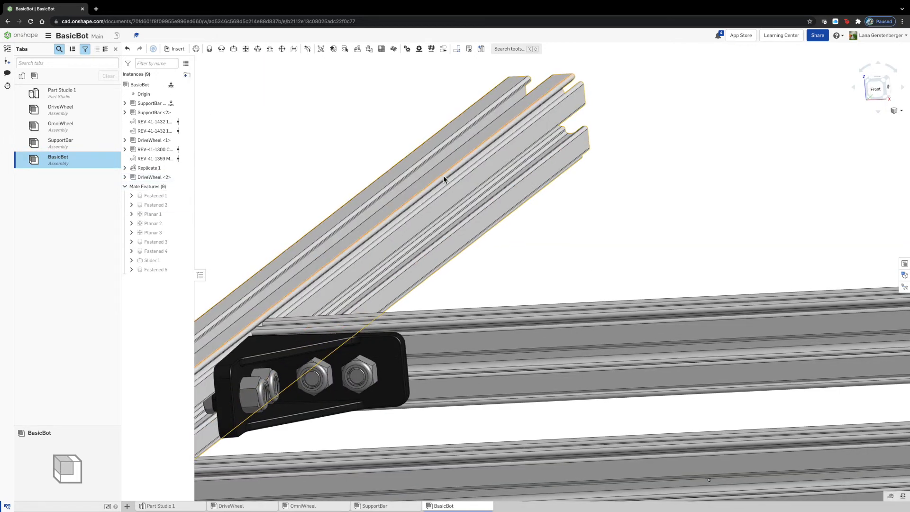
{"action": "scroll", "coordinate": [443, 178], "scroll_direction": "up", "scroll_amount": 3}
{"action": "scroll", "coordinate": [443, 178], "scroll_direction": "up", "scroll_amount": 3}
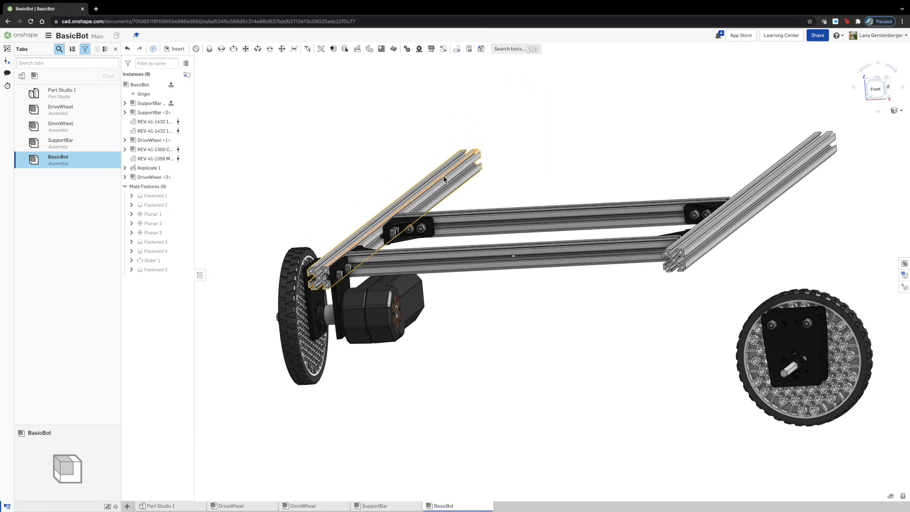
{"action": "key", "text": "shift+1"}
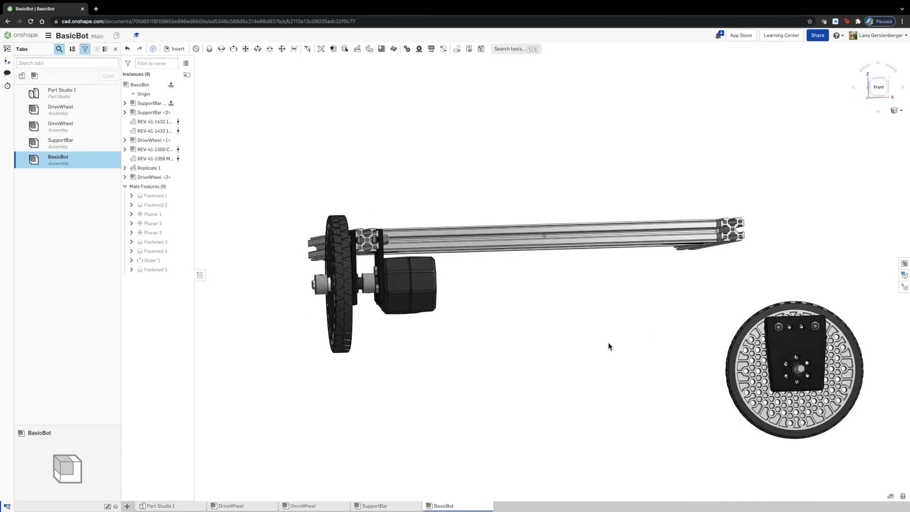
{"action": "key", "text": "shift+7"}
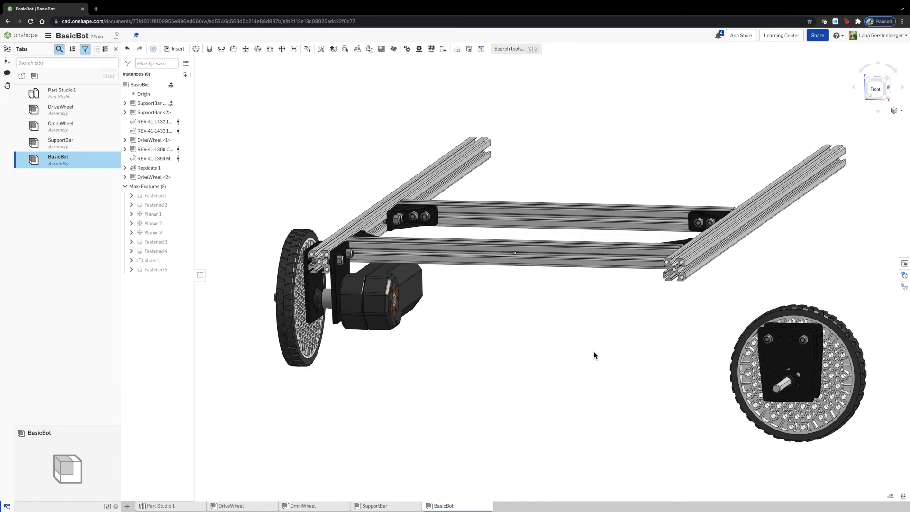
{"action": "right_click_drag", "start_coordinate": [593, 351], "coordinate": [558, 362]}
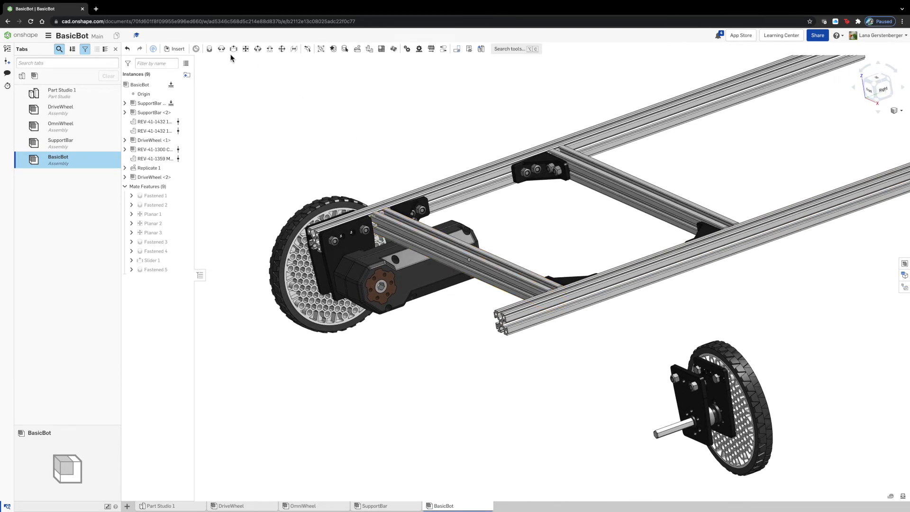
Step: Add a fastened mate between a bolt hole on the second DriveWheel's wheel-side bracket and the outer slot at the bare side rail's front end
{"action": "left_click", "coordinate": [209, 50]}
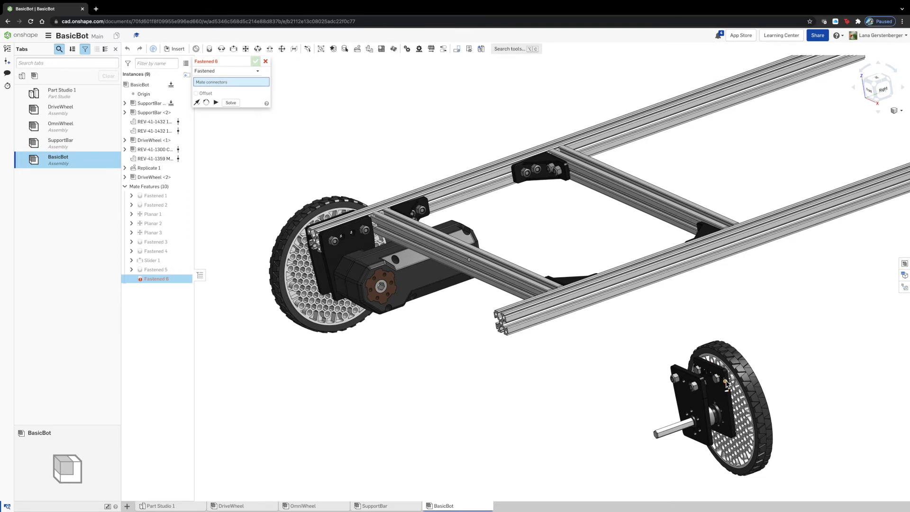
{"action": "scroll", "coordinate": [726, 384], "scroll_direction": "up", "scroll_amount": 15}
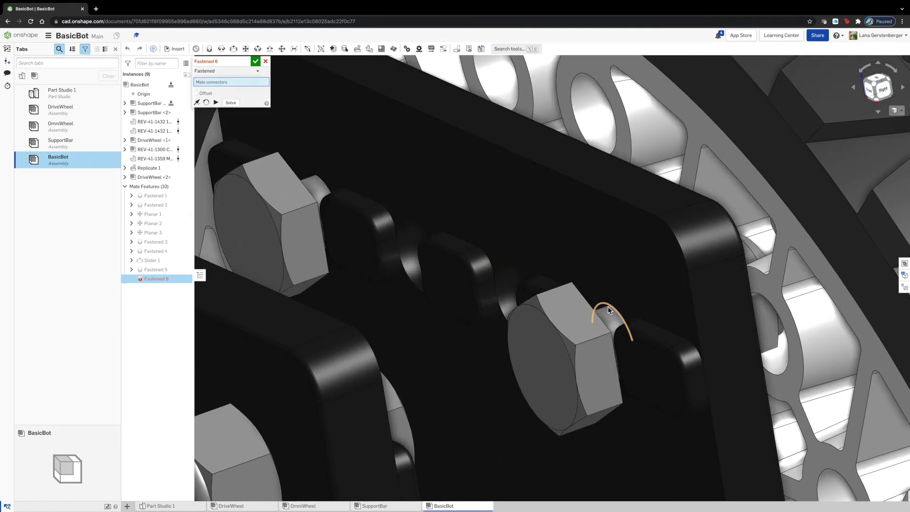
{"action": "left_click", "coordinate": [607, 306]}
{"action": "scroll", "coordinate": [608, 306], "scroll_direction": "down", "scroll_amount": 15}
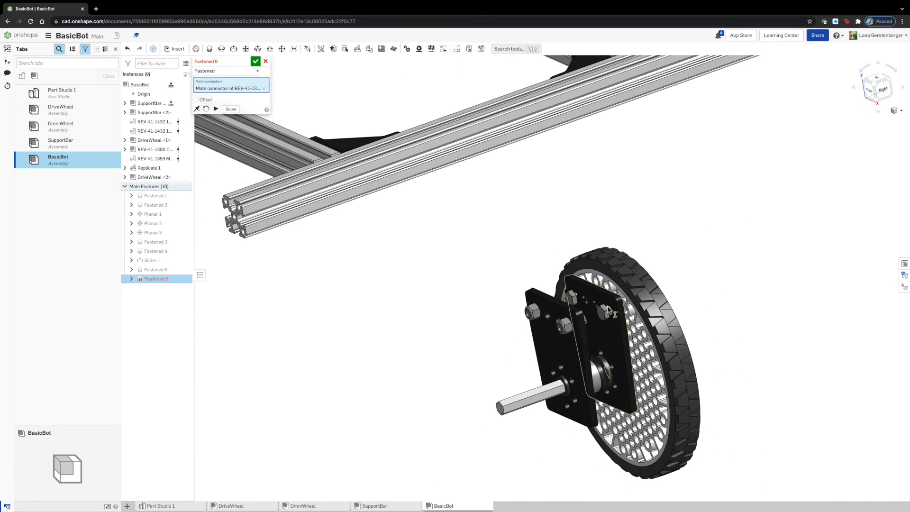
{"action": "scroll", "coordinate": [608, 308], "scroll_direction": "down", "scroll_amount": 5}
{"action": "scroll", "coordinate": [608, 309], "scroll_direction": "down", "scroll_amount": 4}
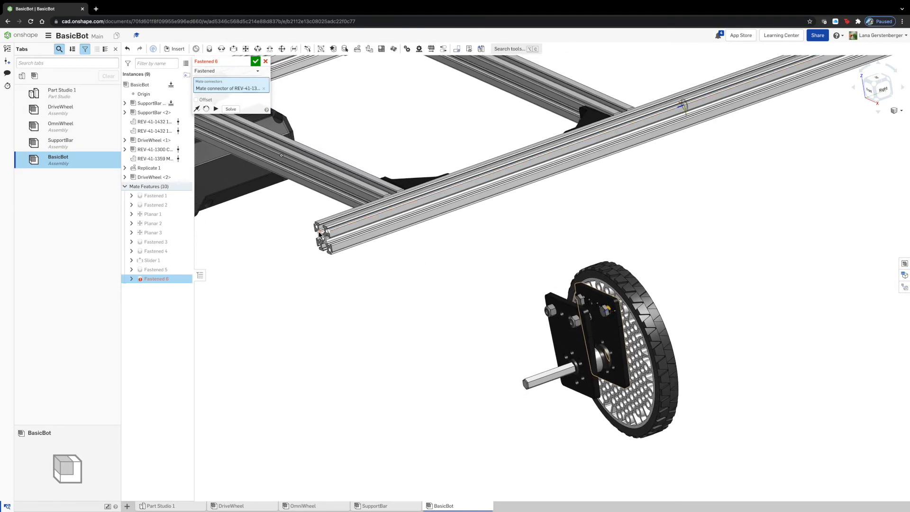
{"action": "scroll", "coordinate": [319, 234], "scroll_direction": "up", "scroll_amount": 10}
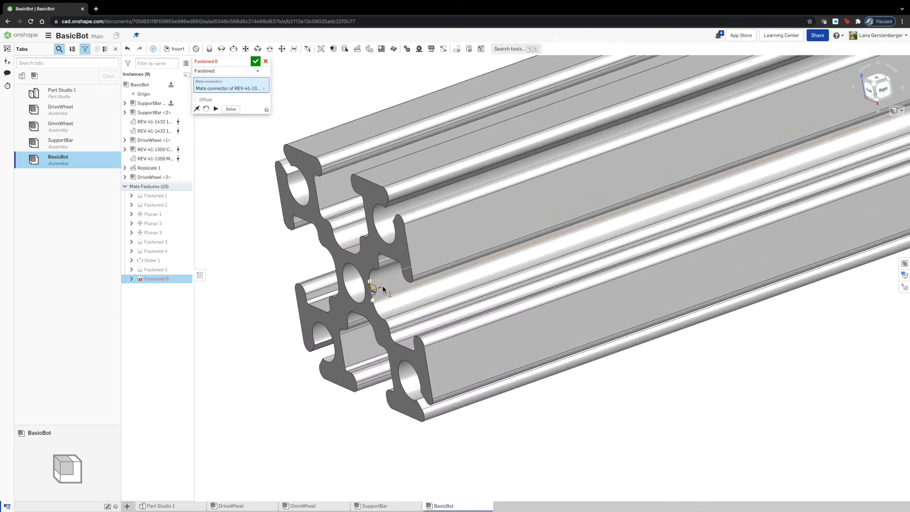
{"action": "left_click", "coordinate": [373, 290]}
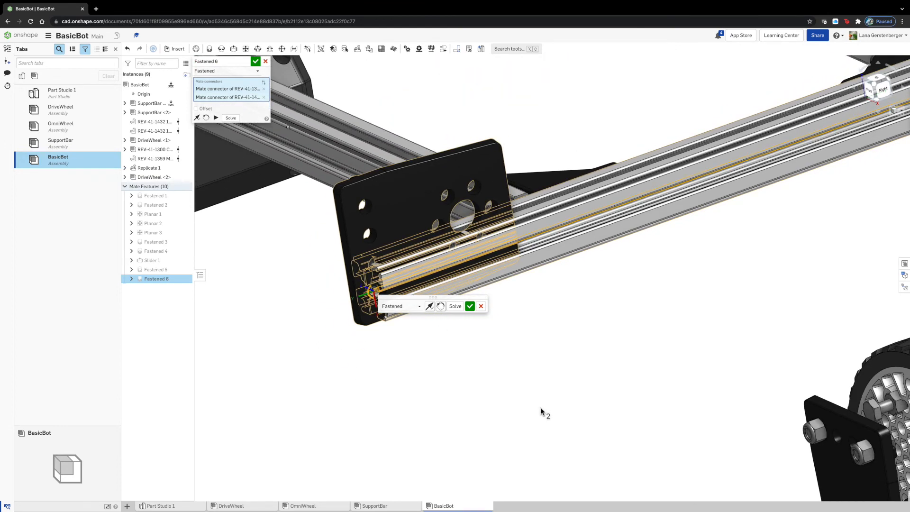
Step: Reorient the fastened mate's secondary axis until the DriveWheel's bracket hangs below the rail along its length, and solve the mate
{"action": "left_click", "coordinate": [441, 307]}
{"action": "left_click", "coordinate": [441, 307]}
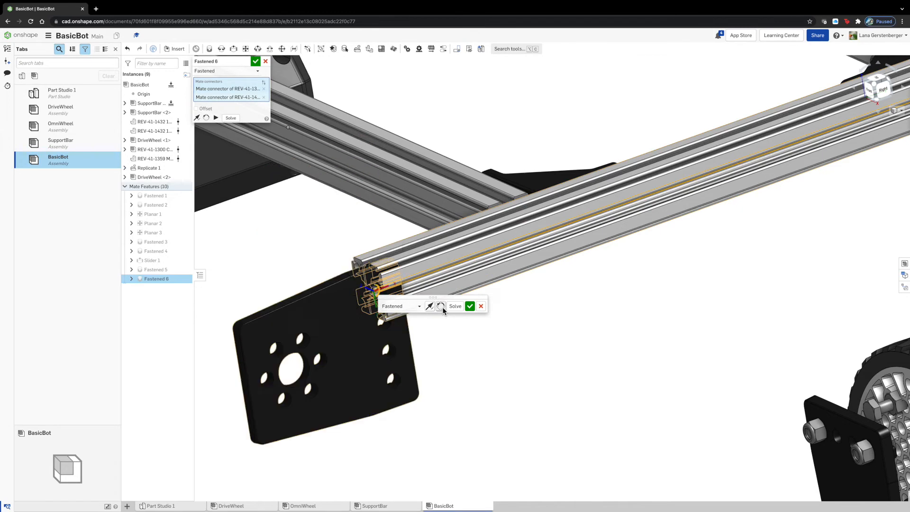
{"action": "left_click", "coordinate": [441, 306]}
{"action": "left_click", "coordinate": [455, 307]}
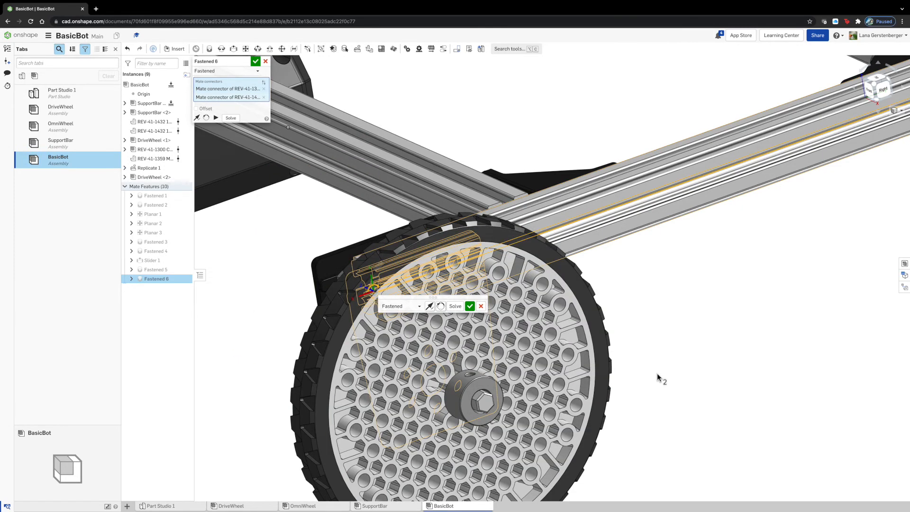
{"action": "right_click_drag", "start_coordinate": [689, 303], "coordinate": [727, 314]}
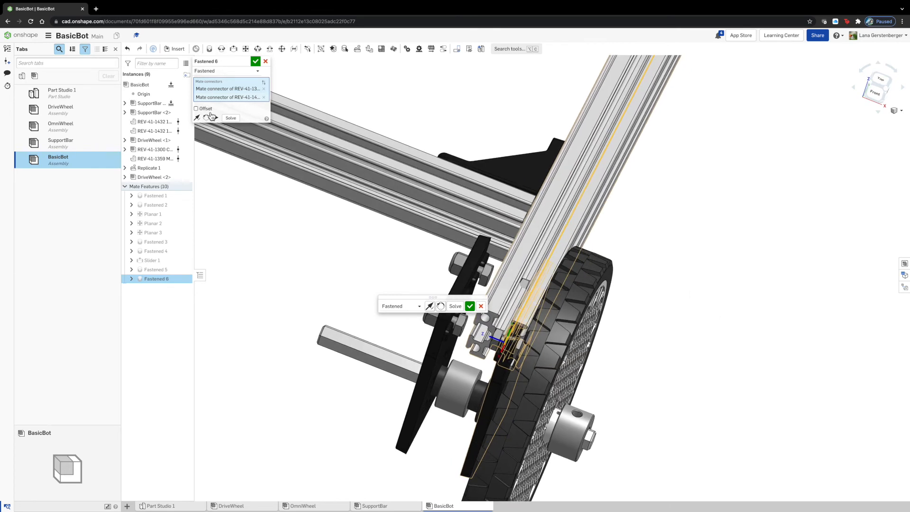
Step: Offset the second DriveWheel's fastened mate by -7.5 mm in X and -5.5 mm in Z, solve it and accept the mate
{"action": "left_click", "coordinate": [209, 110]}
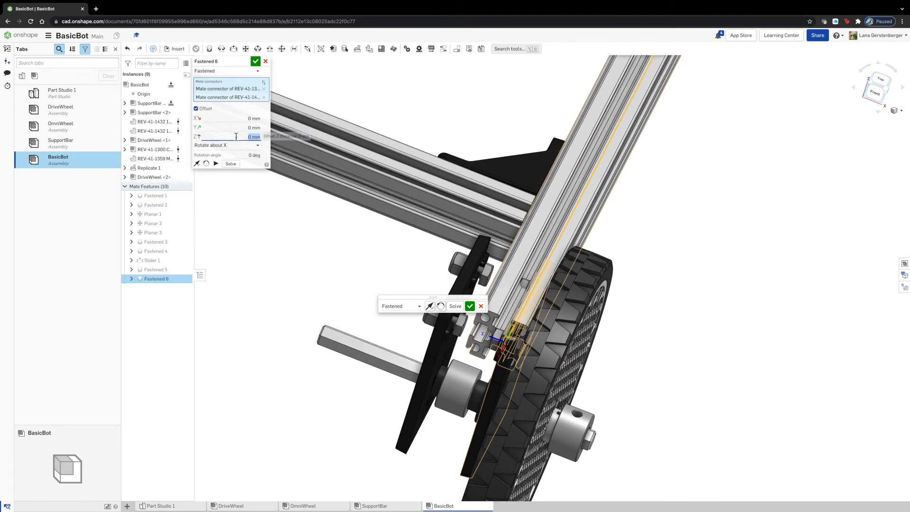
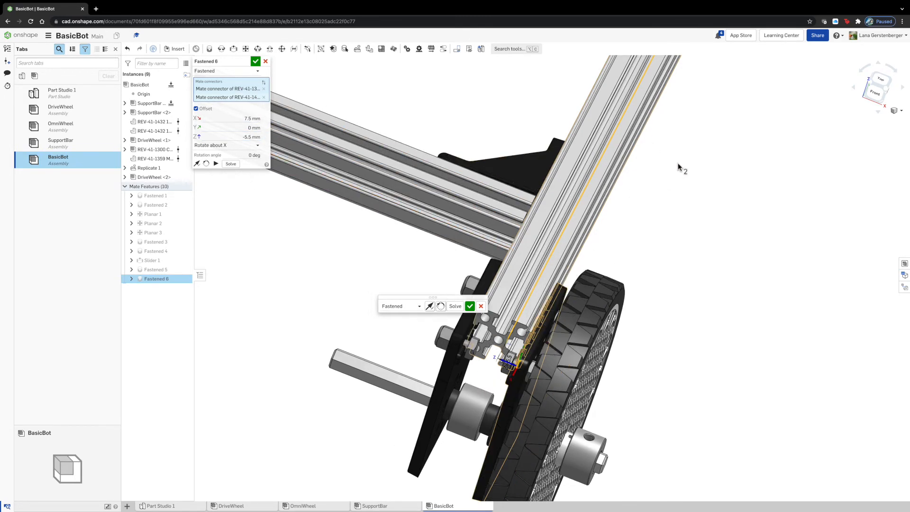
{"action": "right_click_drag", "start_coordinate": [691, 159], "coordinate": [674, 172]}
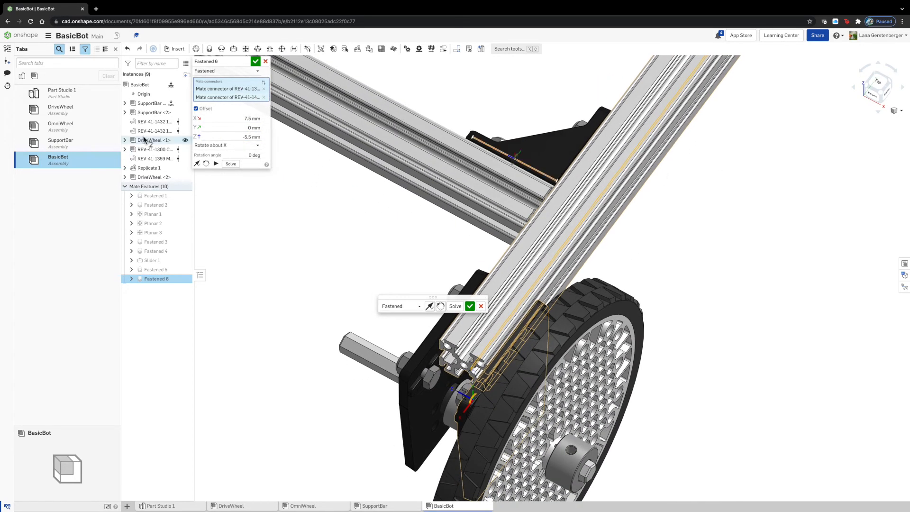
{"action": "left_click", "coordinate": [236, 118]}
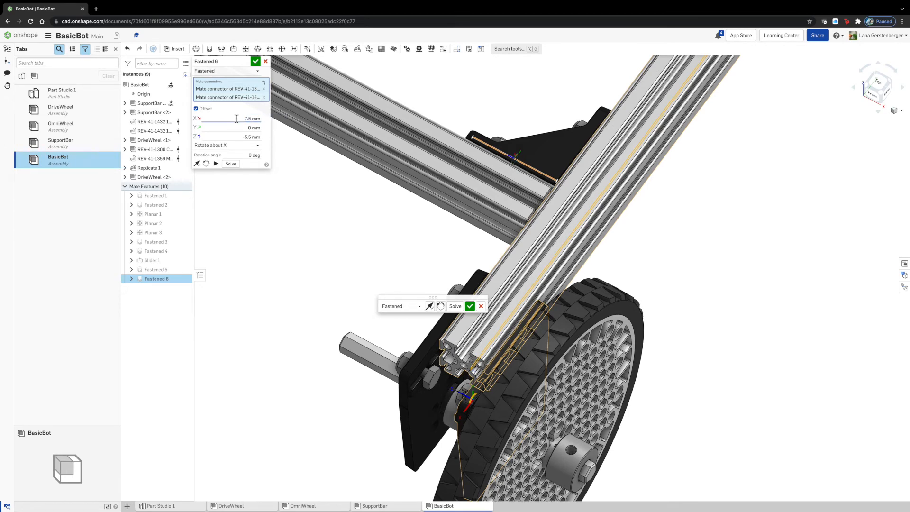
{"action": "type", "text": "-"}
{"action": "left_click", "coordinate": [232, 166]}
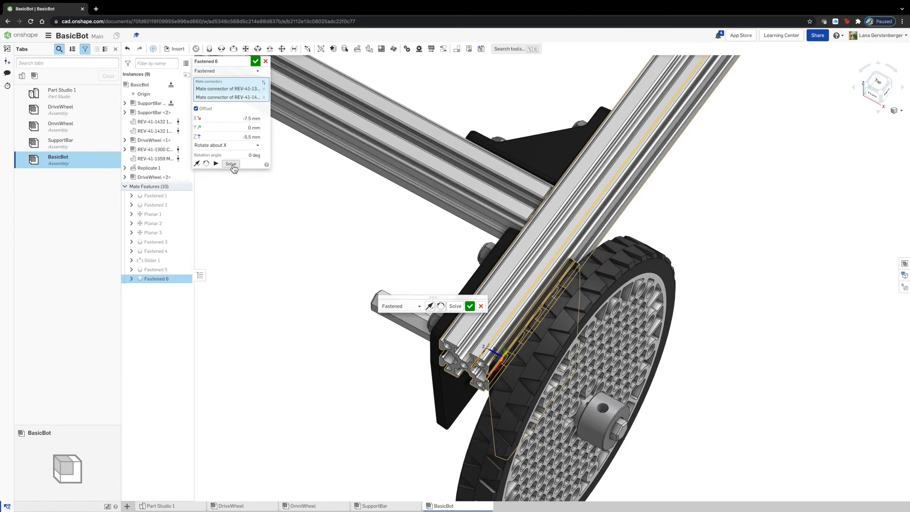
{"action": "left_click", "coordinate": [256, 62]}
Step: Paste a copy of the REV-41-1359 M3 x 8mm hex screw into the empty space beside the second DriveWheel's hex shaft
{"action": "right_click_drag", "start_coordinate": [334, 269], "coordinate": [368, 252]}
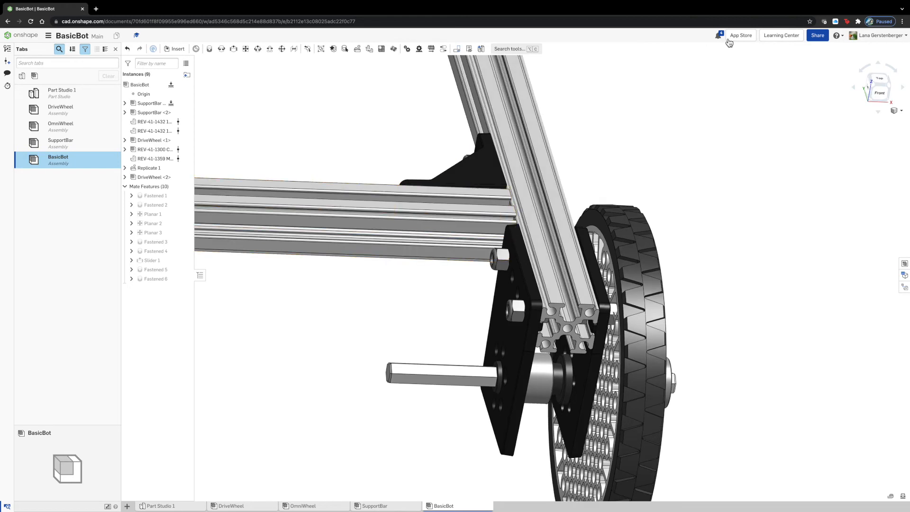
{"action": "scroll", "coordinate": [712, 93], "scroll_direction": "down", "scroll_amount": 3}
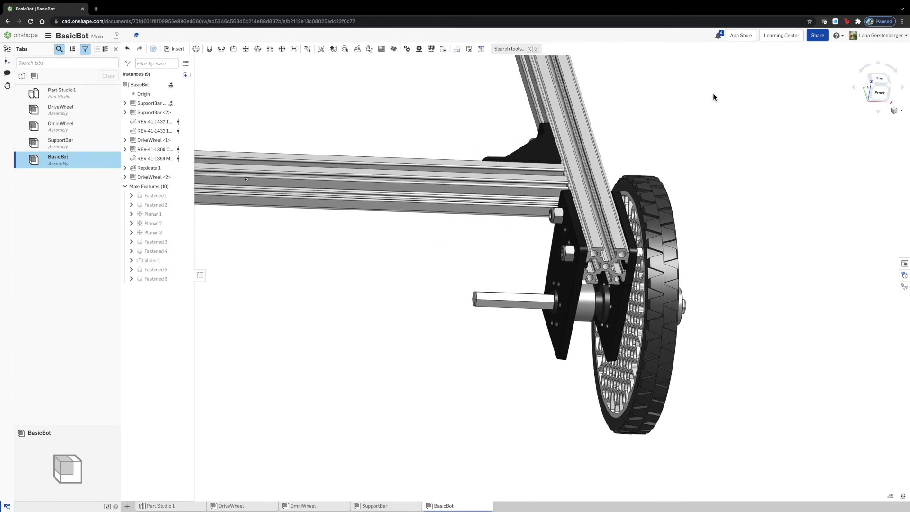
{"action": "right_click_drag", "start_coordinate": [452, 443], "coordinate": [482, 450]}
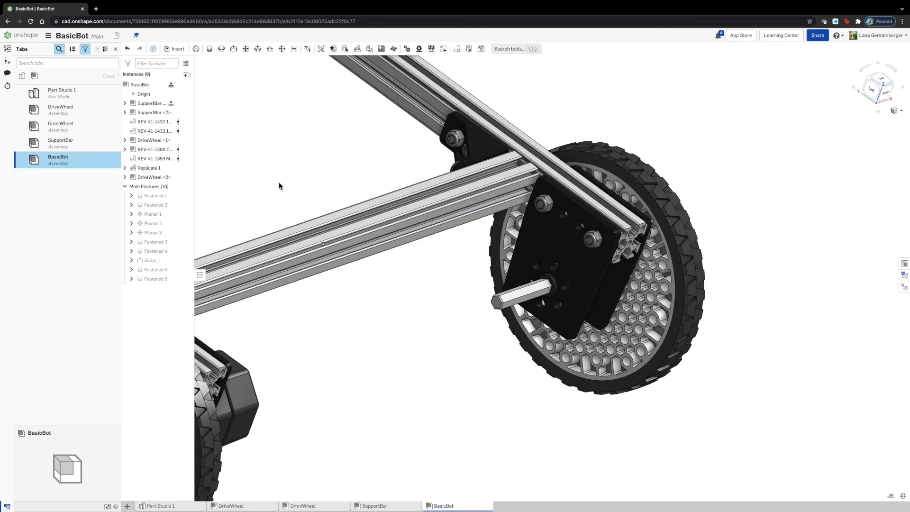
{"action": "left_click_drag", "start_coordinate": [194, 184], "coordinate": [220, 184]}
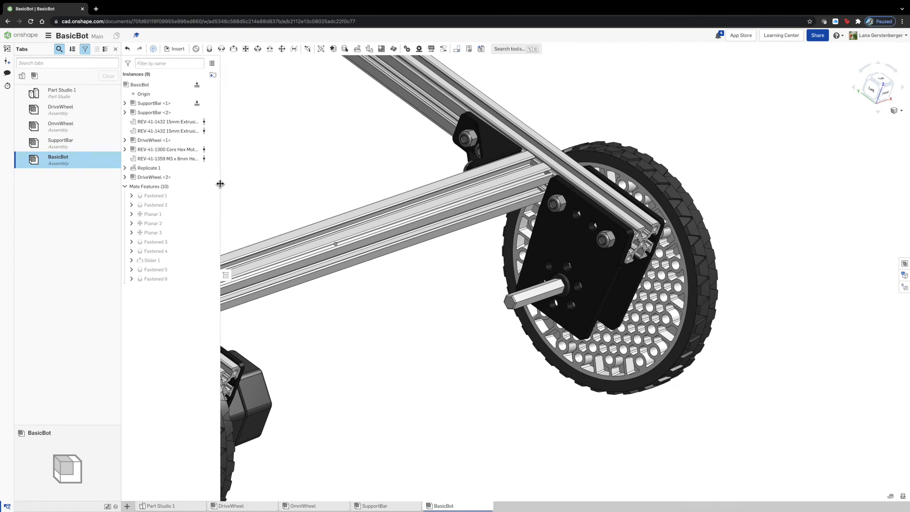
{"action": "left_click", "coordinate": [172, 160]}
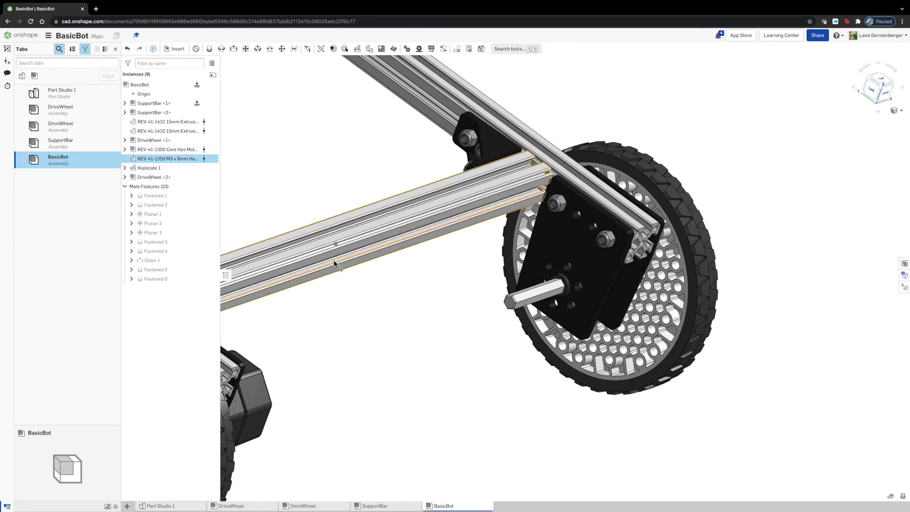
{"action": "left_click", "coordinate": [482, 335]}
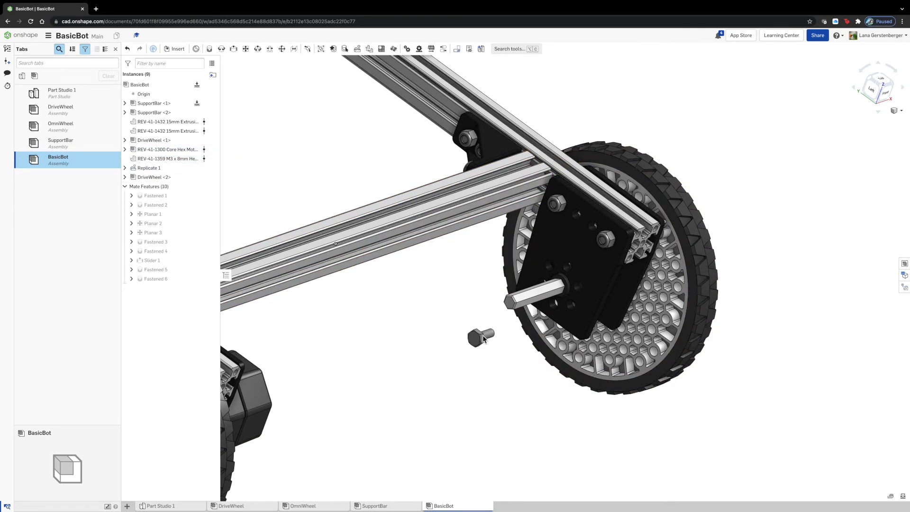
Step: Fasten the copied screw's head to the inner bracket's hole above the hex shaft, flipping the primary axis so its shank points away from the wheel
{"action": "left_click", "coordinate": [209, 49]}
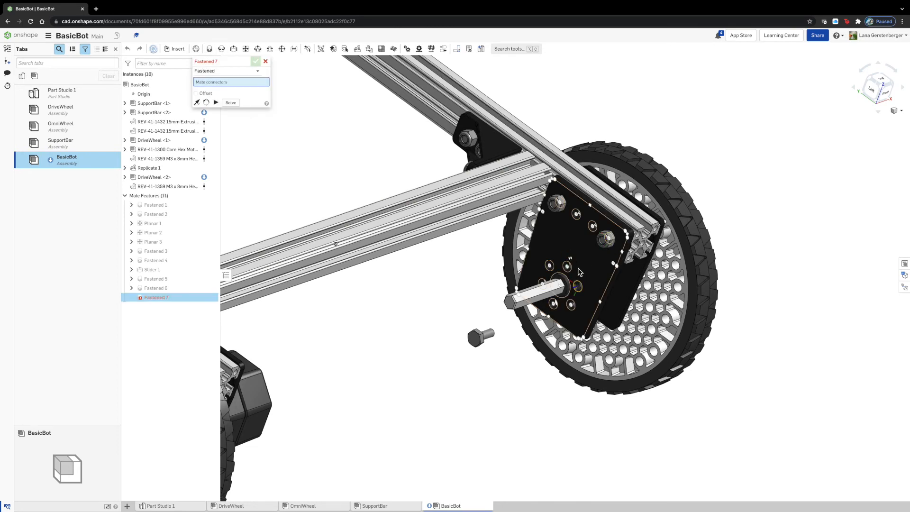
{"action": "scroll", "coordinate": [569, 271], "scroll_direction": "up", "scroll_amount": 10}
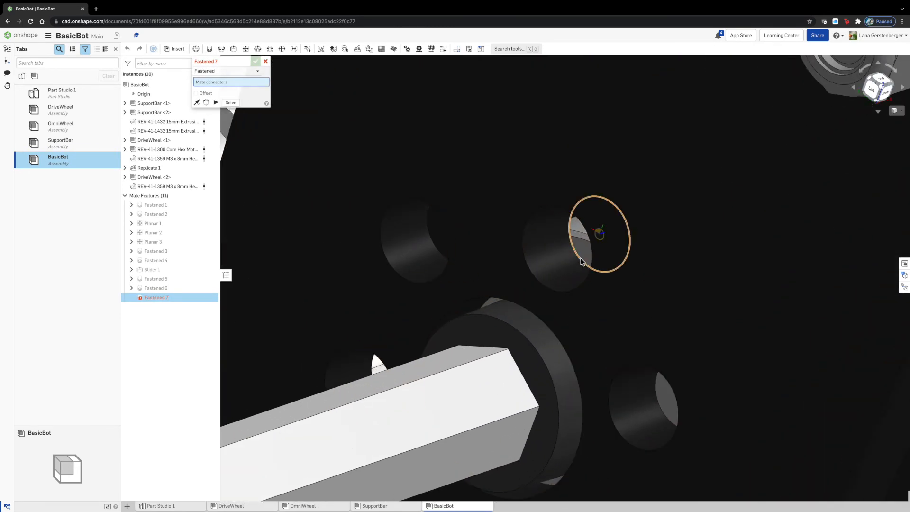
{"action": "left_click", "coordinate": [582, 262]}
{"action": "scroll", "coordinate": [582, 262], "scroll_direction": "down", "scroll_amount": 10}
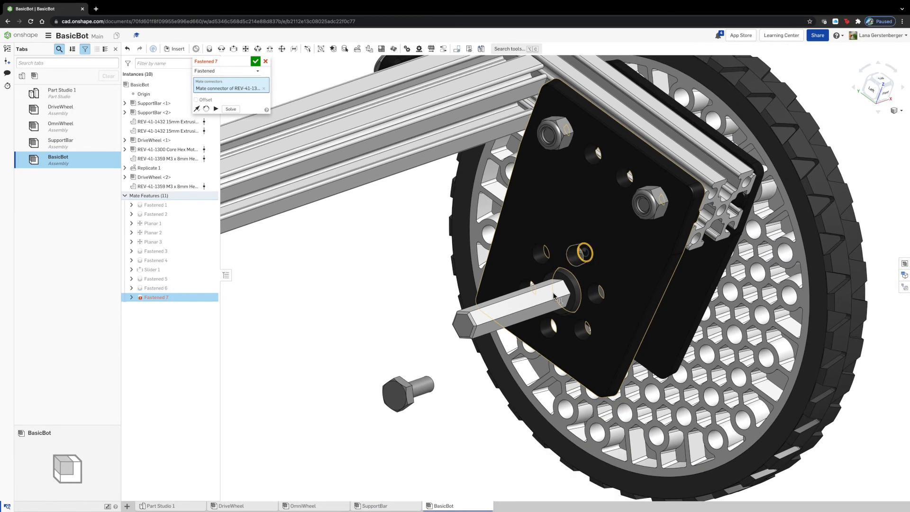
{"action": "right_click_drag", "start_coordinate": [442, 432], "coordinate": [357, 435]}
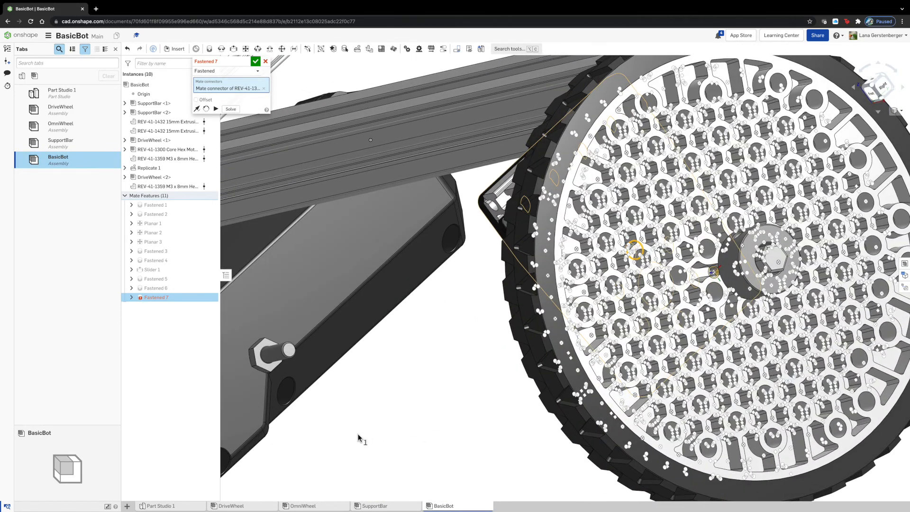
{"action": "left_click", "coordinate": [265, 360]}
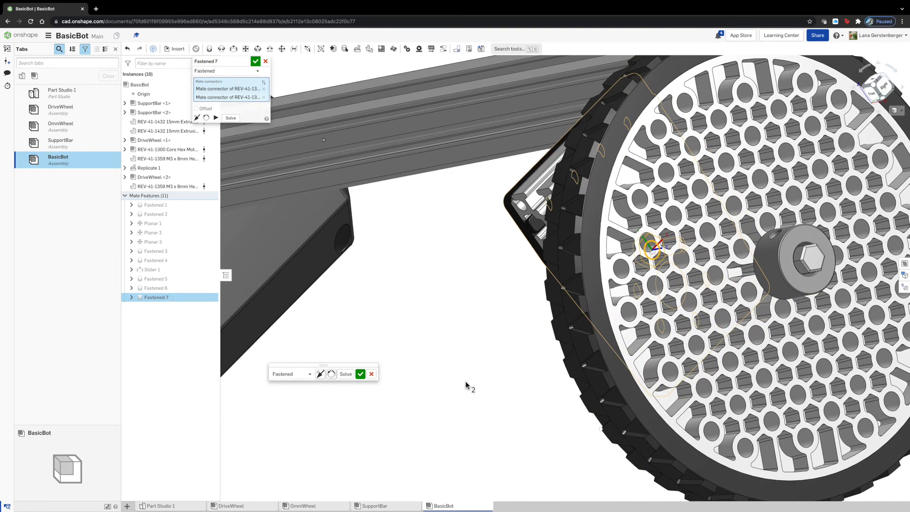
{"action": "right_click_drag", "start_coordinate": [465, 381], "coordinate": [494, 378]}
{"action": "left_click", "coordinate": [196, 118]}
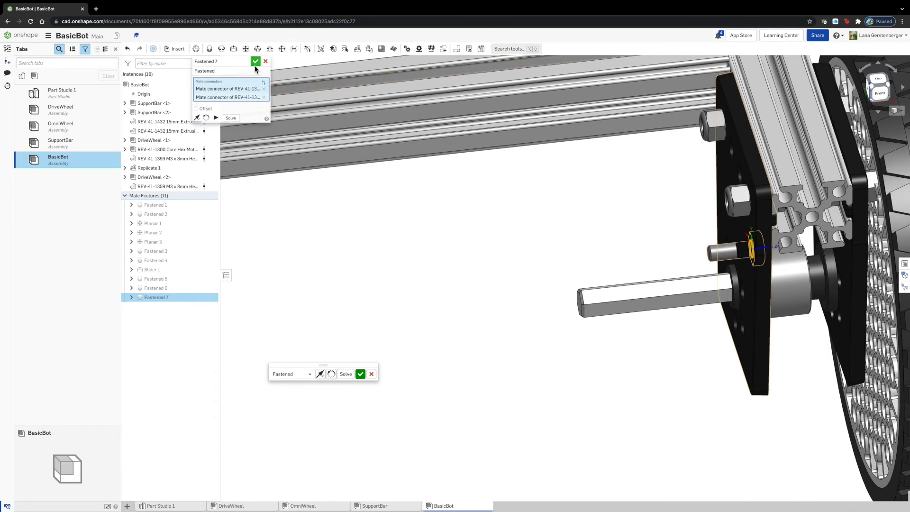
{"action": "left_click", "coordinate": [255, 62]}
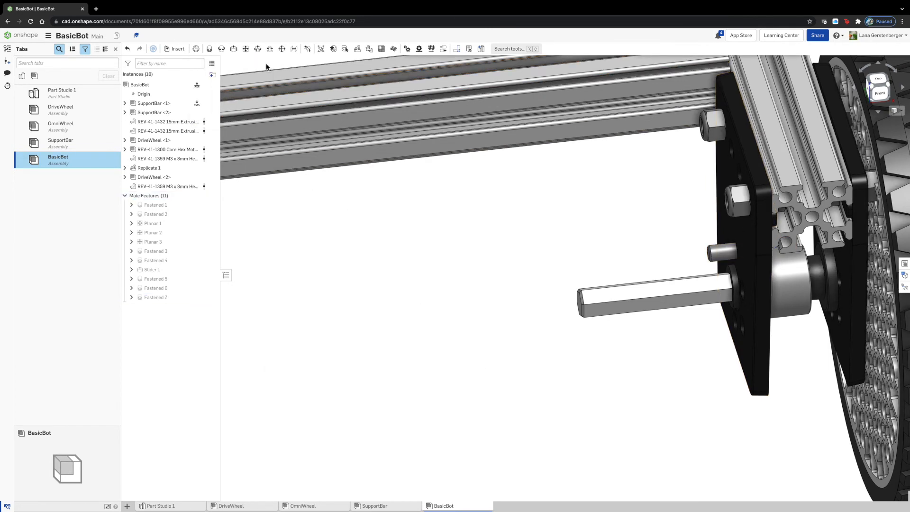
Step: Replicate the M3 screw onto two more holes around the hex shaft using Match individual edges
{"action": "left_click", "coordinate": [357, 50]}
{"action": "left_click", "coordinate": [710, 255]}
{"action": "right_click_drag", "start_coordinate": [425, 352], "coordinate": [464, 356]}
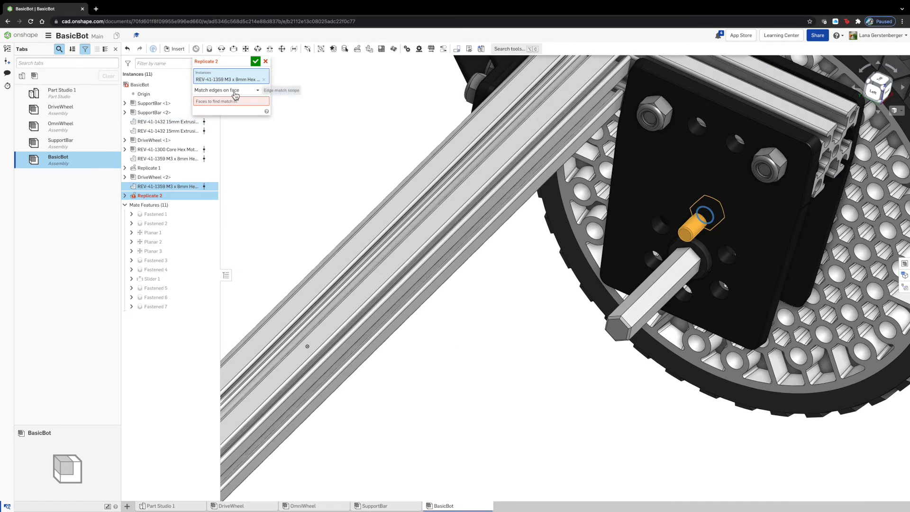
{"action": "left_click", "coordinate": [235, 90]}
{"action": "left_click", "coordinate": [232, 123]}
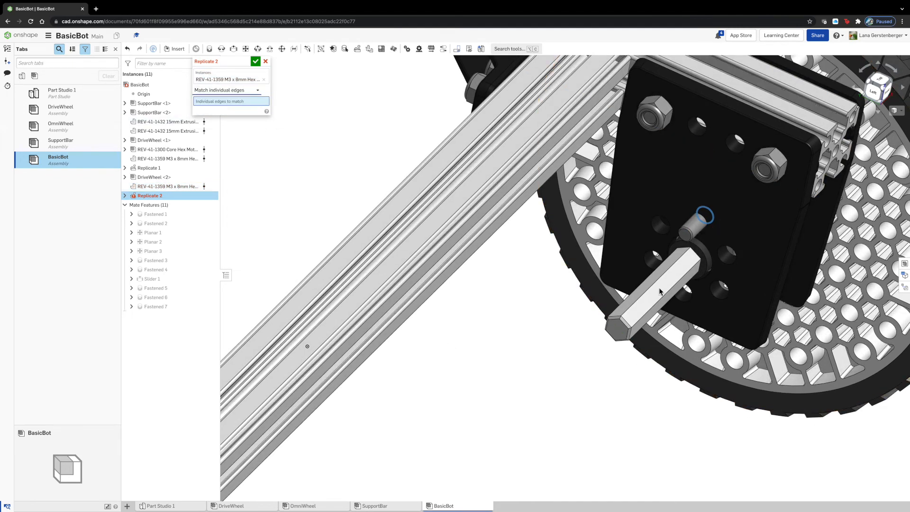
{"action": "left_click", "coordinate": [658, 260]}
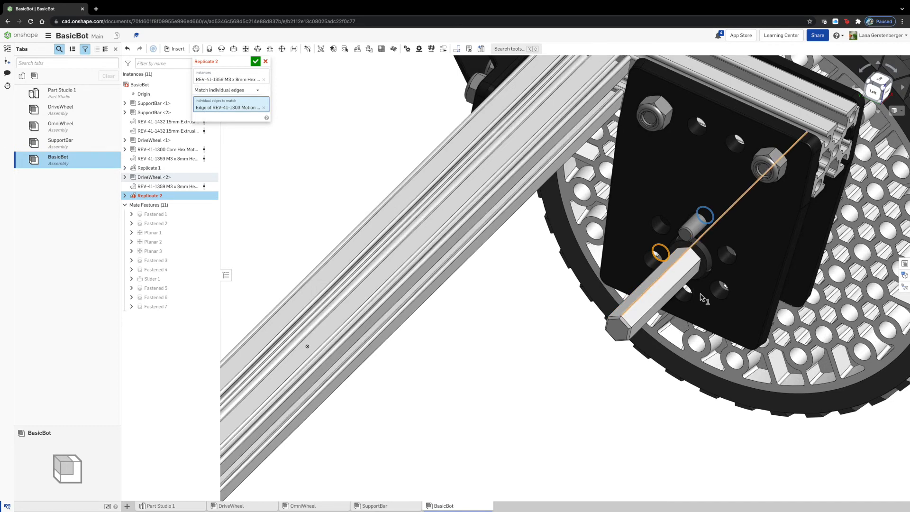
{"action": "left_click", "coordinate": [726, 293]}
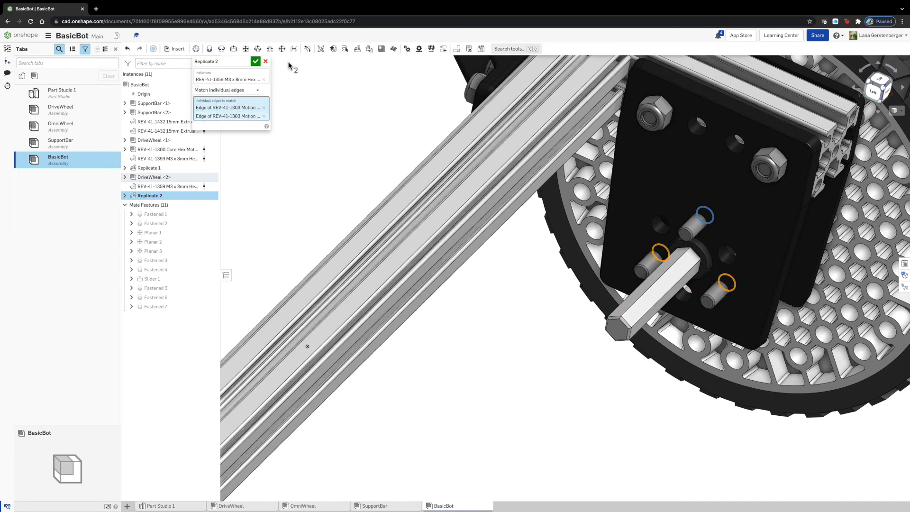
{"action": "left_click", "coordinate": [256, 62]}
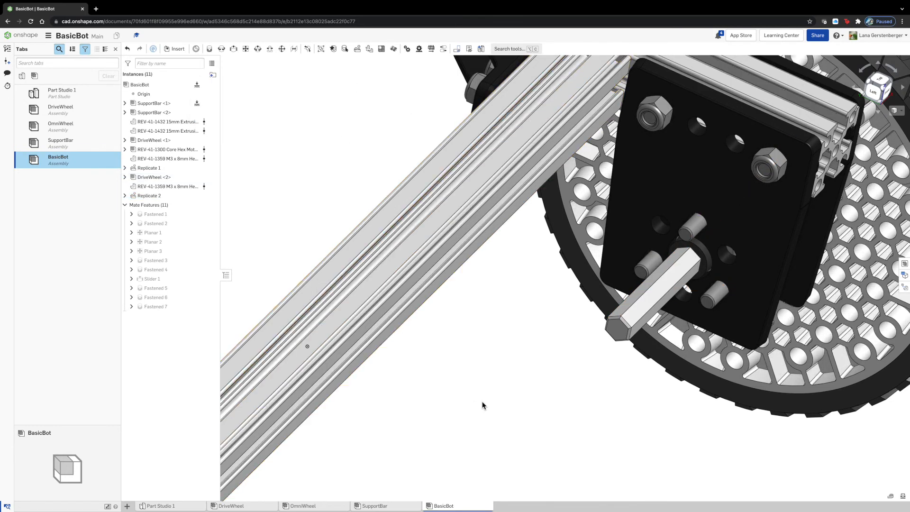
Step: Paste a copy of the REV-41-1300 Core Hex Motor below the front crossbar near the second DriveWheel
{"action": "scroll", "coordinate": [483, 405], "scroll_direction": "down", "scroll_amount": 3}
{"action": "scroll", "coordinate": [635, 142], "scroll_direction": "down", "scroll_amount": 4}
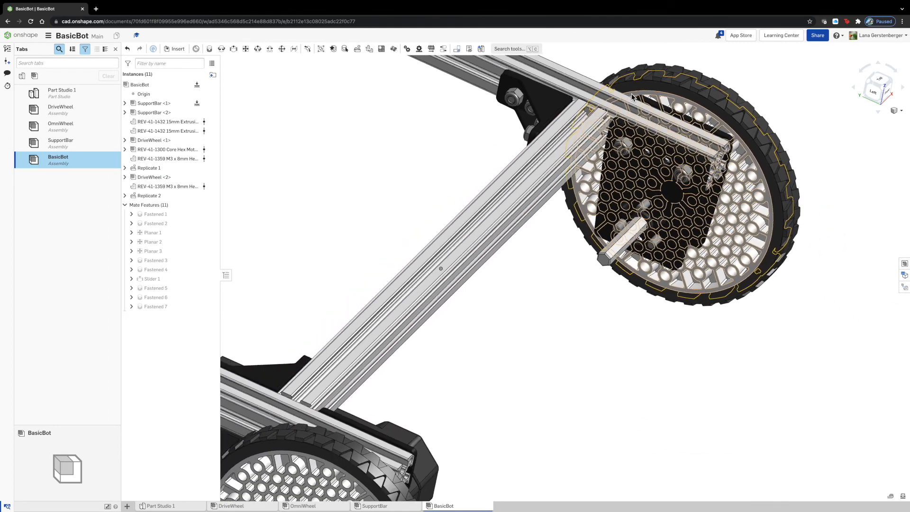
{"action": "right_click_drag", "start_coordinate": [544, 400], "coordinate": [531, 409]}
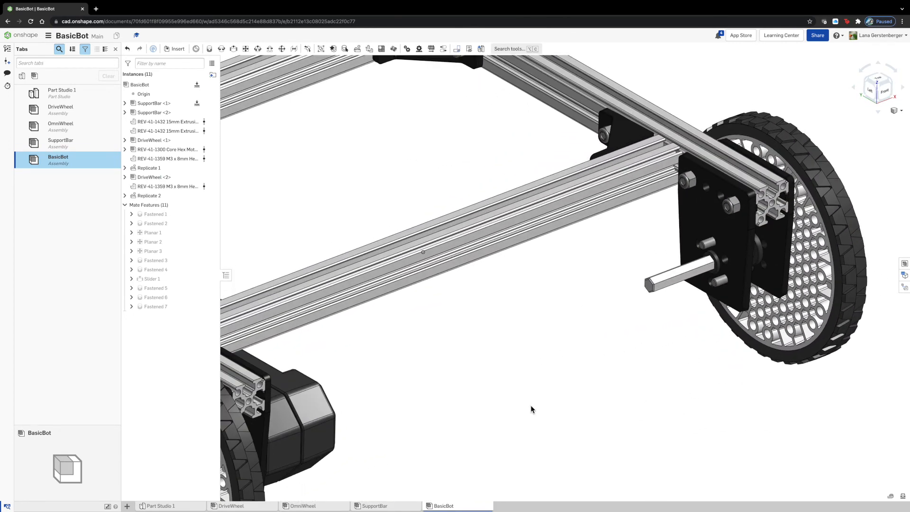
{"action": "left_click", "coordinate": [320, 400]}
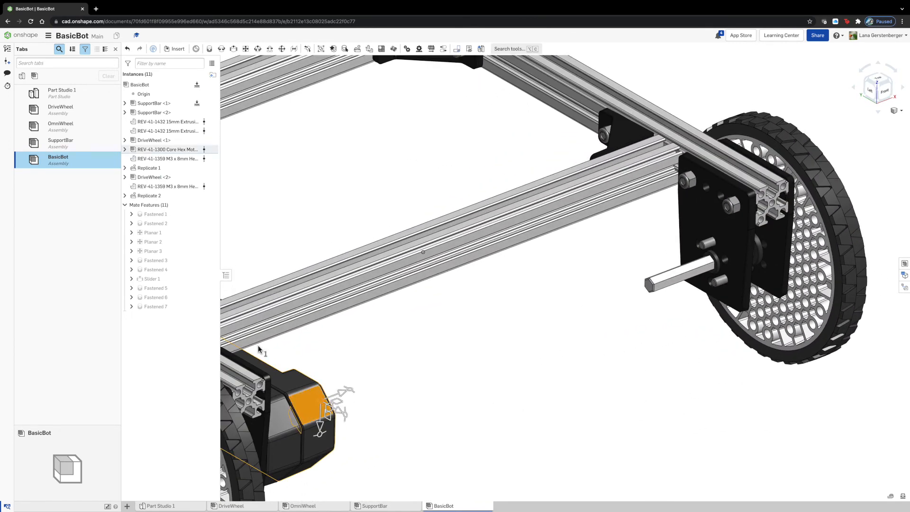
{"action": "left_click", "coordinate": [183, 150]}
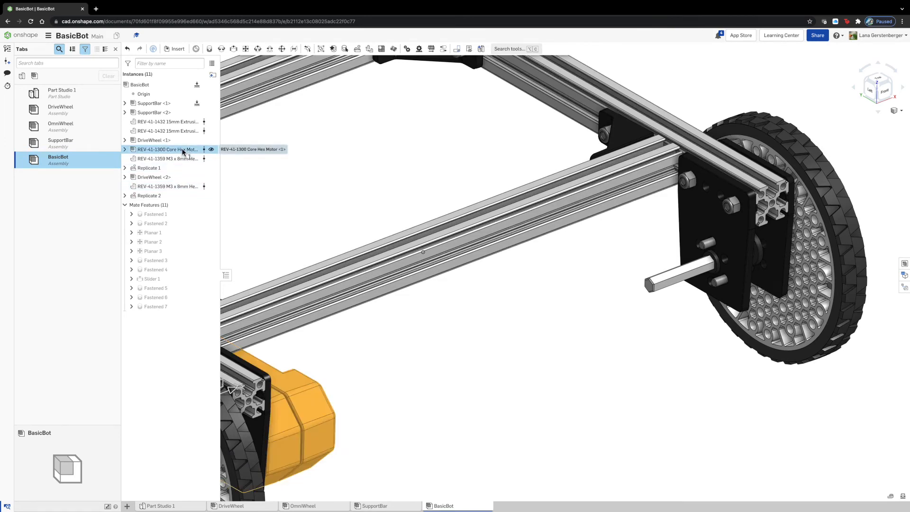
{"action": "left_click", "coordinate": [586, 330]}
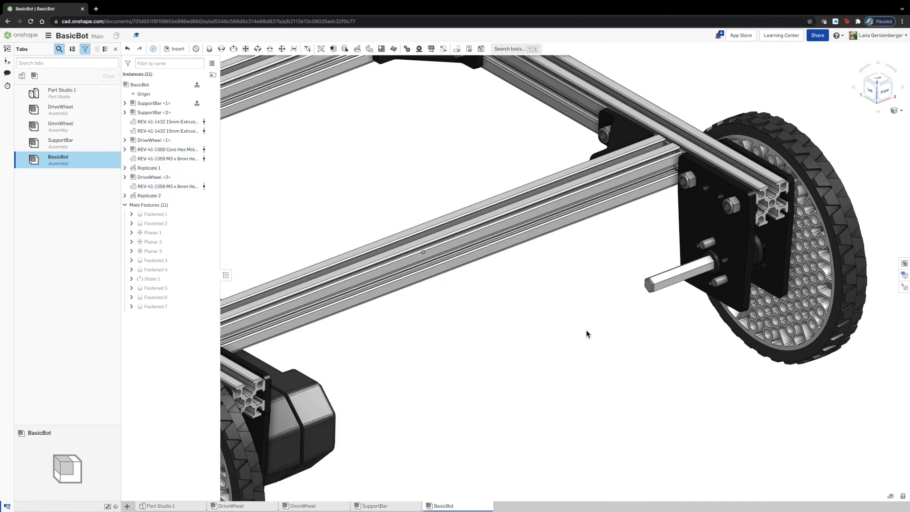
{"action": "key", "text": "ctrl+v"}
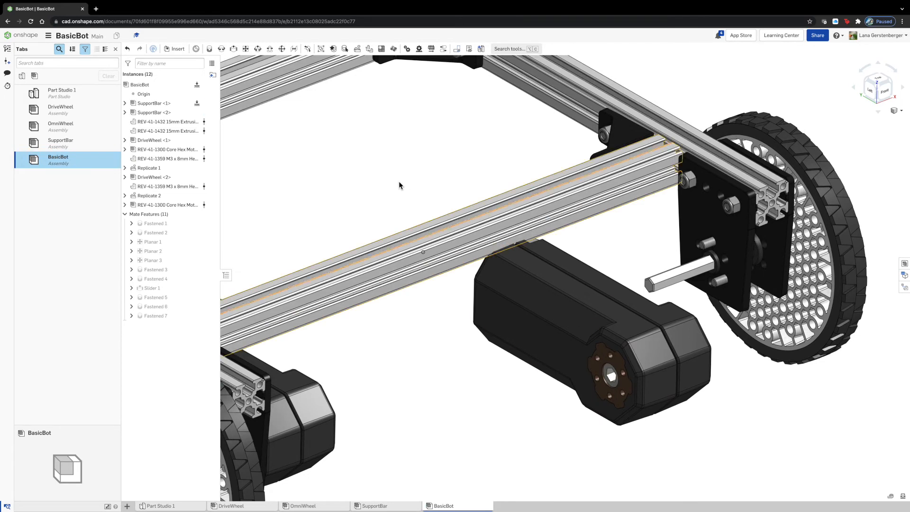
Step: Add a fastened mate between a hole in the copied motor's round mounting plate and the bracket's upper screw hole, flipping the primary axis
{"action": "left_click", "coordinate": [209, 49]}
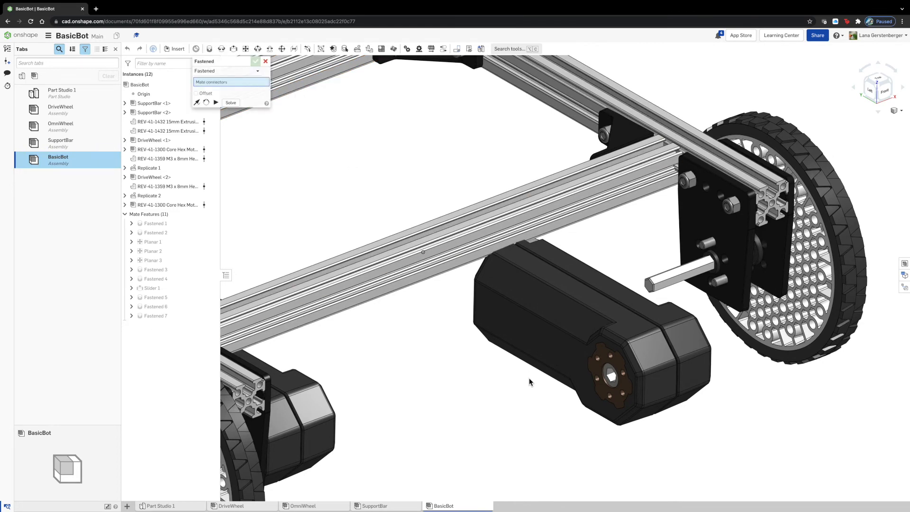
{"action": "scroll", "coordinate": [611, 398], "scroll_direction": "up", "scroll_amount": 2}
{"action": "scroll", "coordinate": [612, 402], "scroll_direction": "up", "scroll_amount": 3}
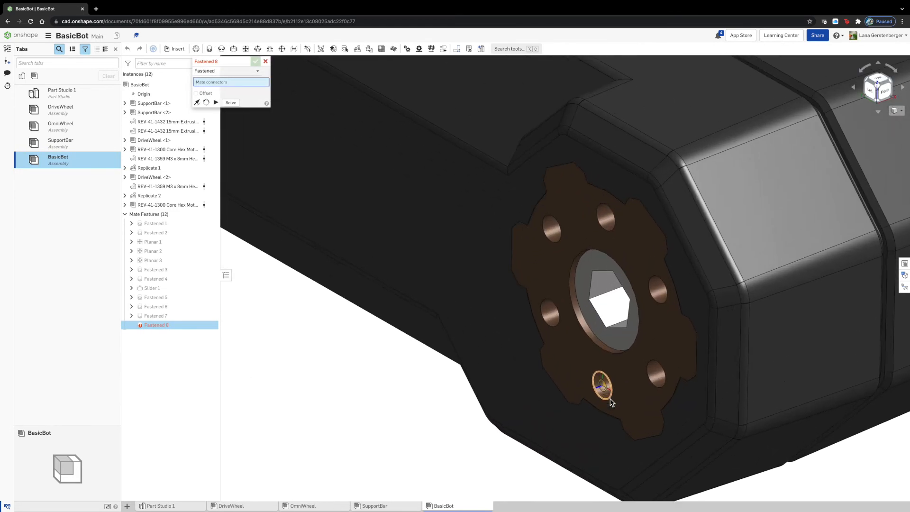
{"action": "left_click", "coordinate": [610, 402]}
{"action": "scroll", "coordinate": [609, 401], "scroll_direction": "down", "scroll_amount": 6}
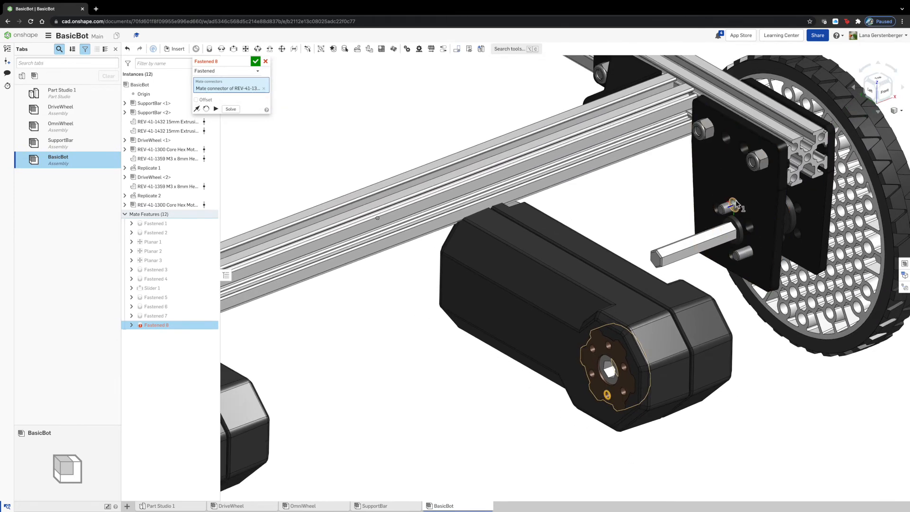
{"action": "left_click", "coordinate": [735, 205]}
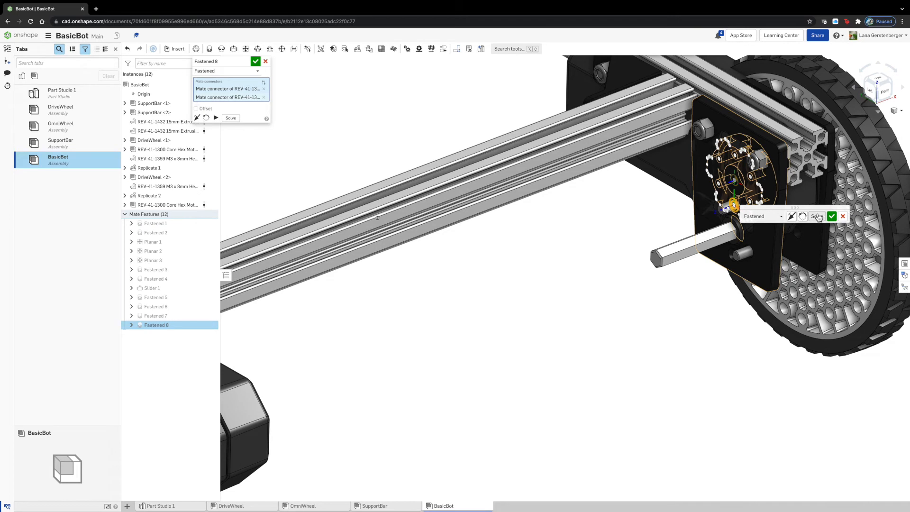
{"action": "left_click", "coordinate": [790, 217]}
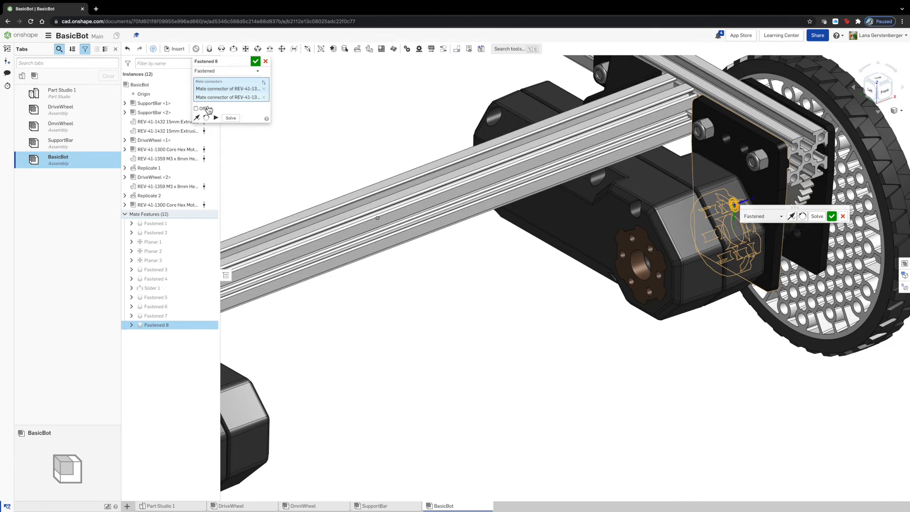
Step: Offset the copied motor's fastened mate by -75 mm in Z to move the motor clear of the hex shaft
{"action": "left_click", "coordinate": [196, 108]}
{"action": "left_click", "coordinate": [240, 137]}
{"action": "key", "text": "shift+Tab"}
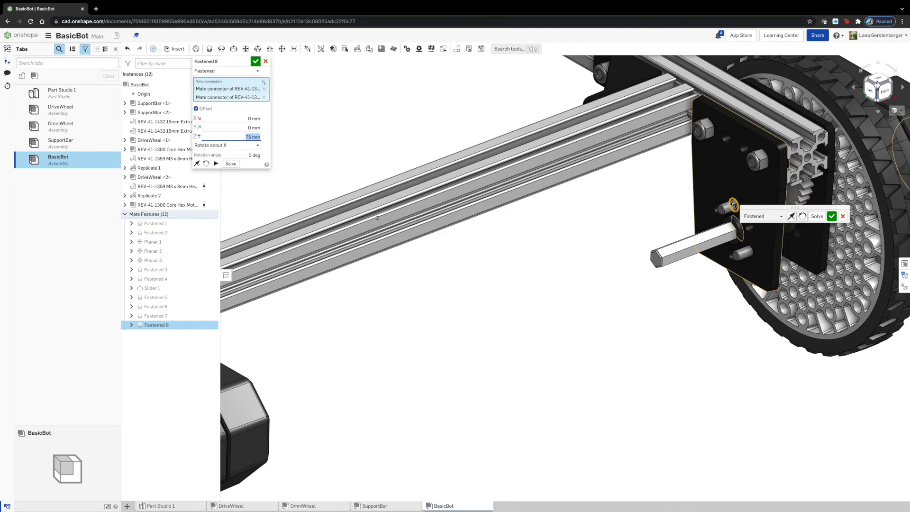
{"action": "type", "text": "-75"}
{"action": "key", "text": "Tab"}
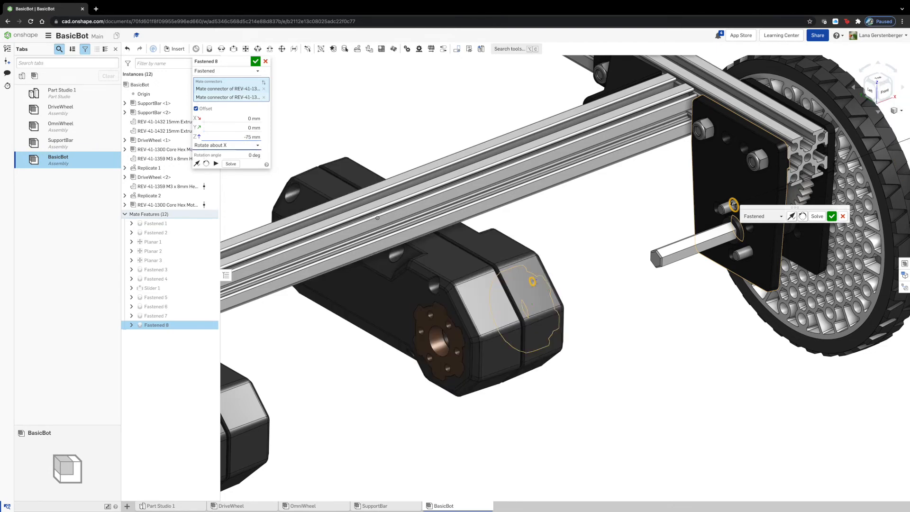
{"action": "left_click", "coordinate": [256, 62]}
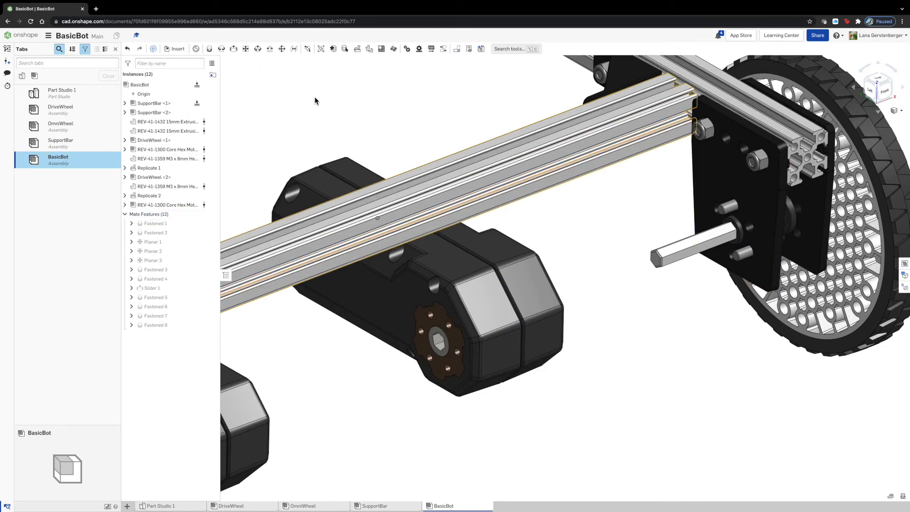
Step: Add a slider mate between the end of the second DriveWheel's hex shaft and the copied motor's hex bore
{"action": "left_click", "coordinate": [234, 50]}
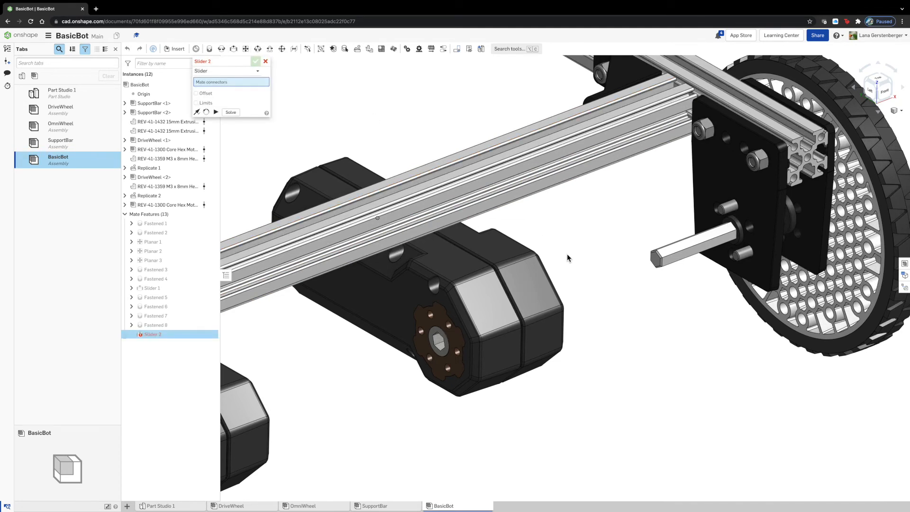
{"action": "left_click", "coordinate": [656, 262]}
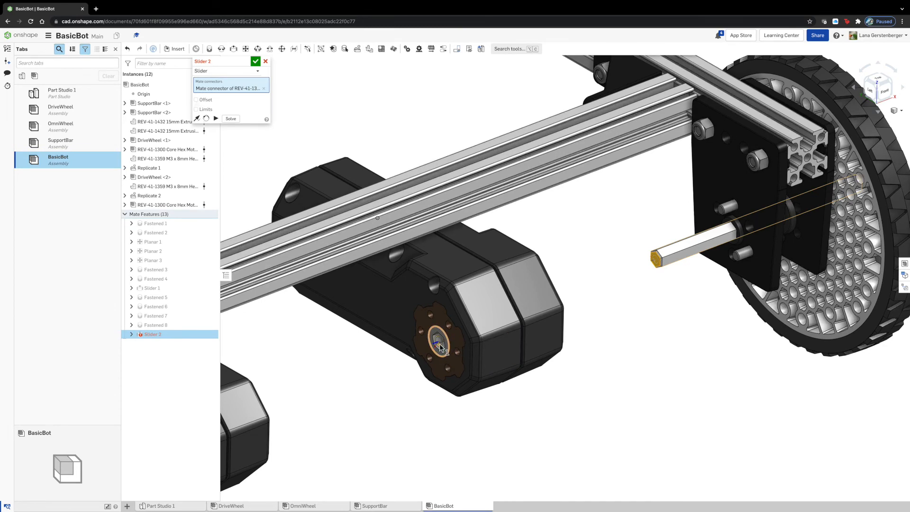
{"action": "scroll", "coordinate": [441, 347], "scroll_direction": "up", "scroll_amount": 6}
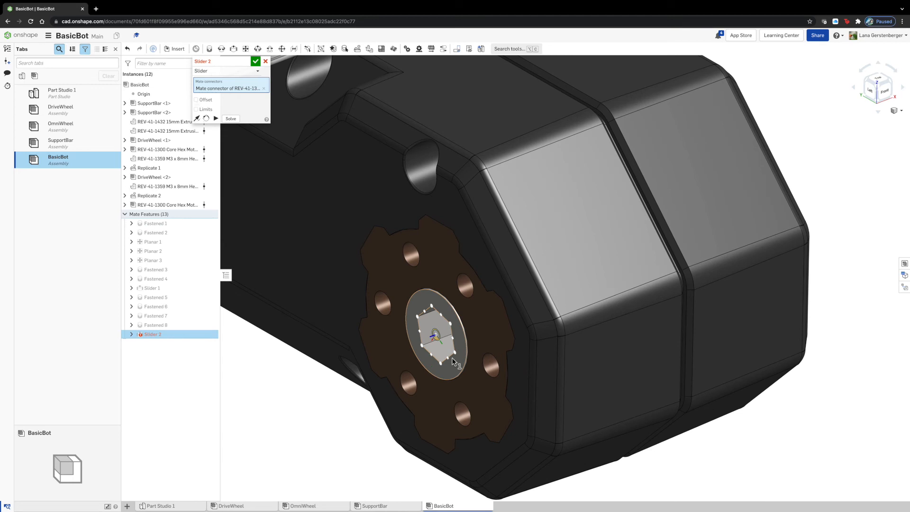
{"action": "left_click", "coordinate": [451, 357]}
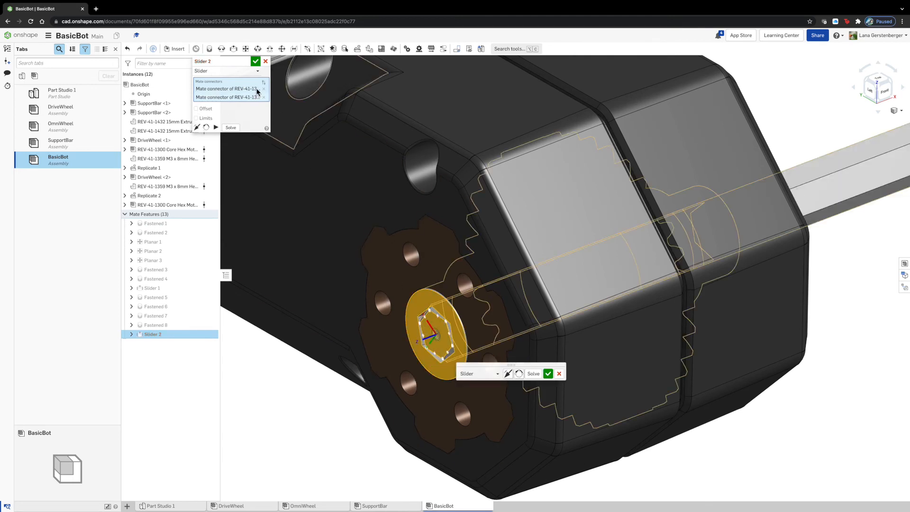
Step: Align the shaft with the motor's hex bore by giving the slider mate a rotation offset of -10 deg about Z
{"action": "left_click", "coordinate": [195, 108]}
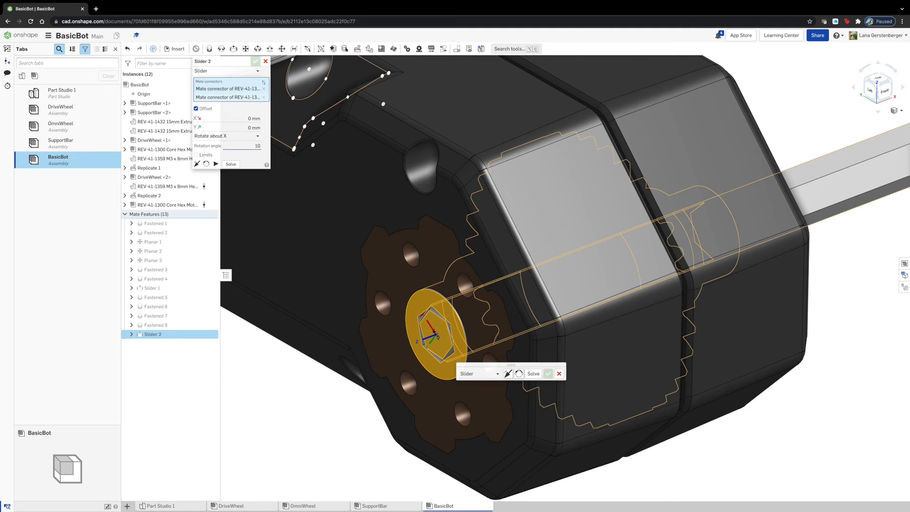
{"action": "key", "text": "Return"}
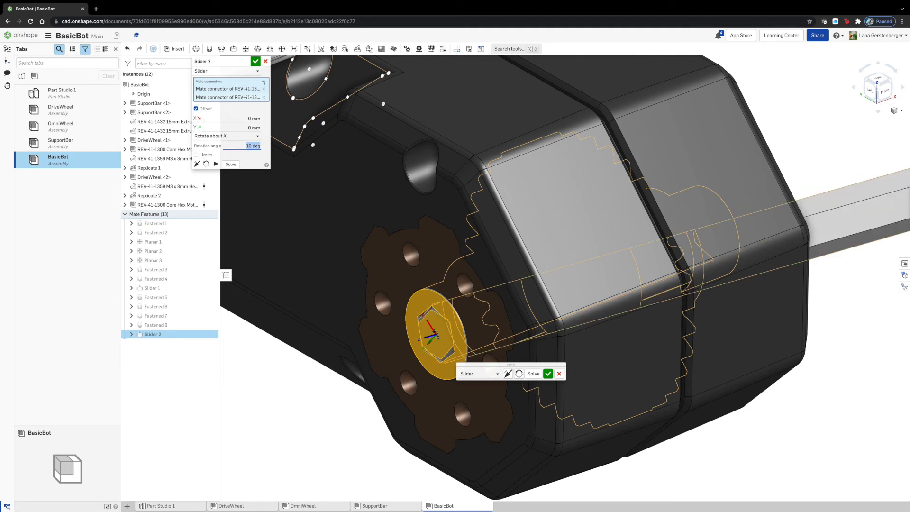
{"action": "key", "text": "Return"}
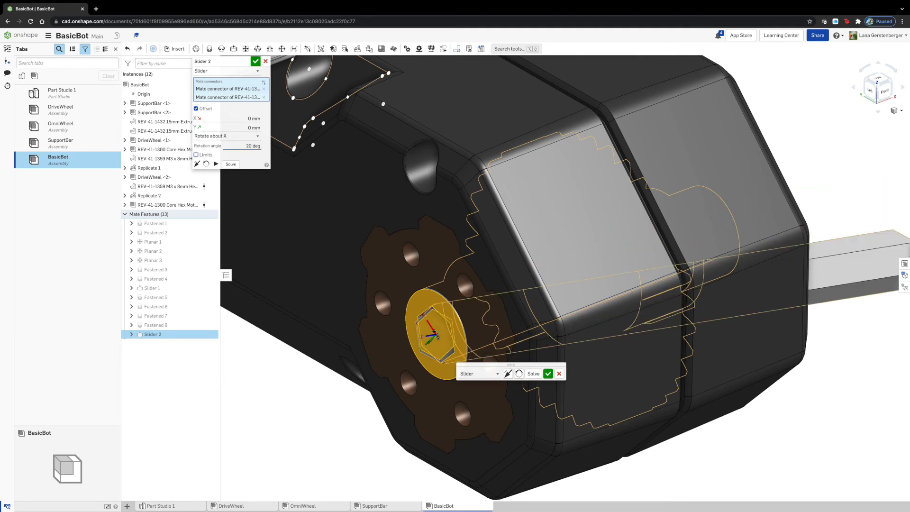
{"action": "left_click", "coordinate": [228, 136]}
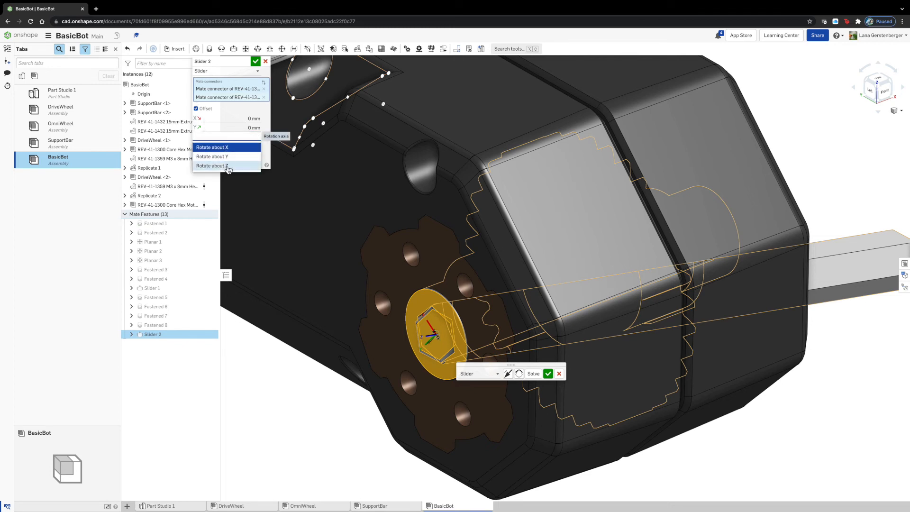
{"action": "left_click", "coordinate": [228, 167]}
{"action": "left_click", "coordinate": [241, 143]}
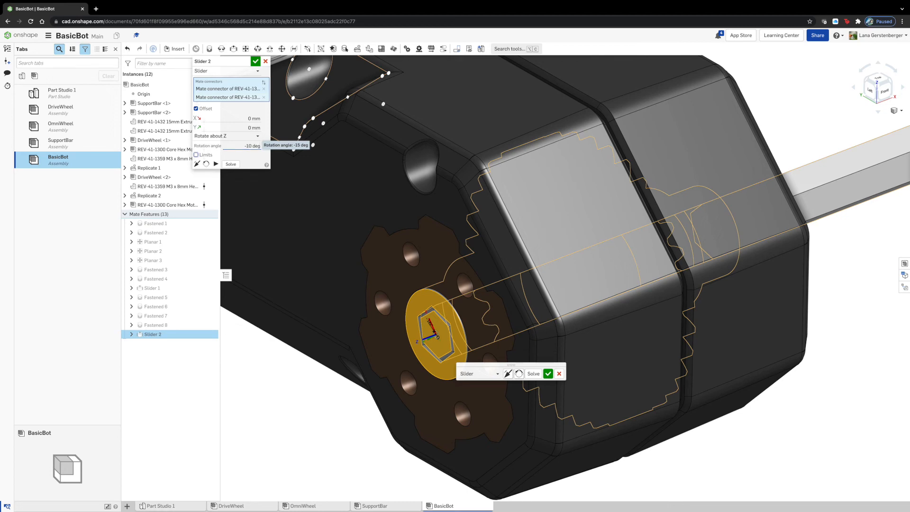
{"action": "left_click", "coordinate": [256, 62]}
{"action": "scroll", "coordinate": [332, 292], "scroll_direction": "down", "scroll_amount": 6}
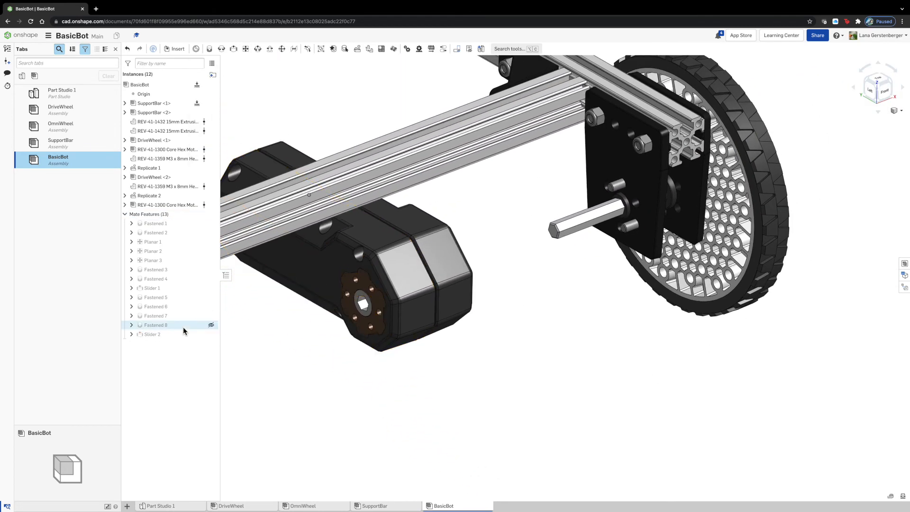
Step: Edit the copied motor's fastened mate to remove its Z offset so the motor seats against the bracket
{"action": "double_click", "coordinate": [178, 329]}
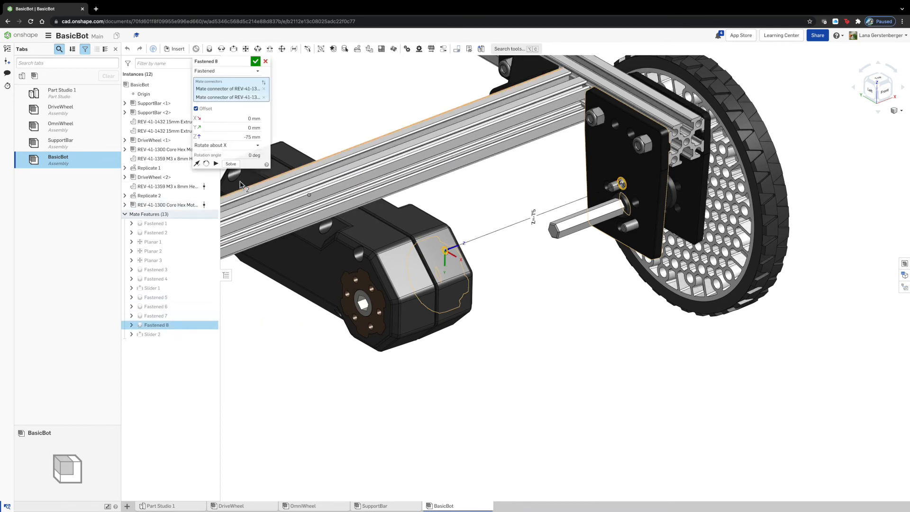
{"action": "left_click", "coordinate": [233, 136]}
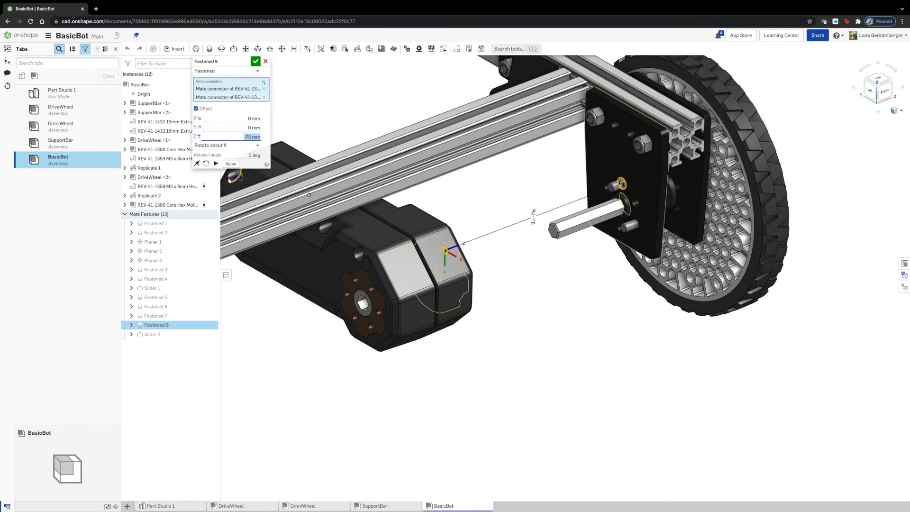
{"action": "left_click", "coordinate": [254, 62]}
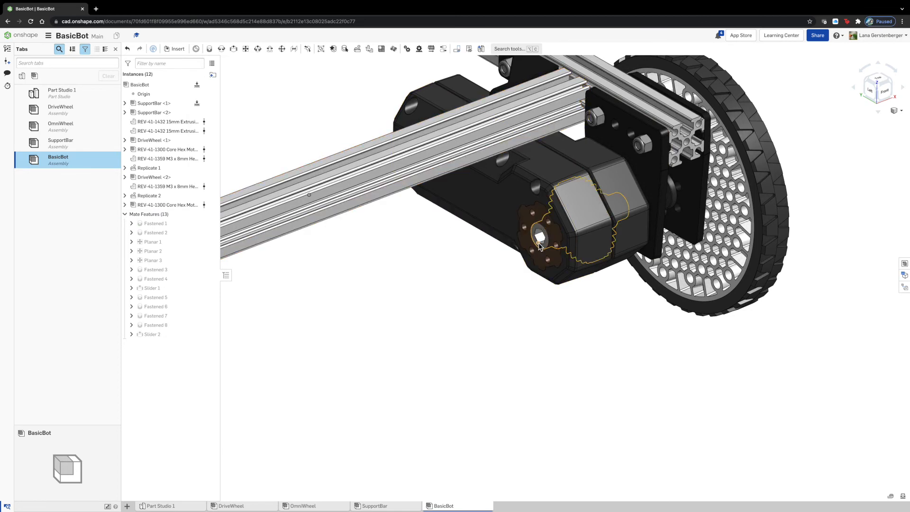
{"action": "mouse_move", "coordinate": [544, 246]}
{"action": "left_mouse_down"}
{"action": "mouse_move", "coordinate": [538, 234]}
{"action": "mouse_move", "coordinate": [556, 238]}
{"action": "mouse_move", "coordinate": [548, 223]}
{"action": "mouse_move", "coordinate": [552, 237]}
{"action": "left_mouse_up"}
{"action": "scroll", "coordinate": [663, 338], "scroll_direction": "down", "scroll_amount": 2}
{"action": "scroll", "coordinate": [664, 337], "scroll_direction": "down", "scroll_amount": 3}
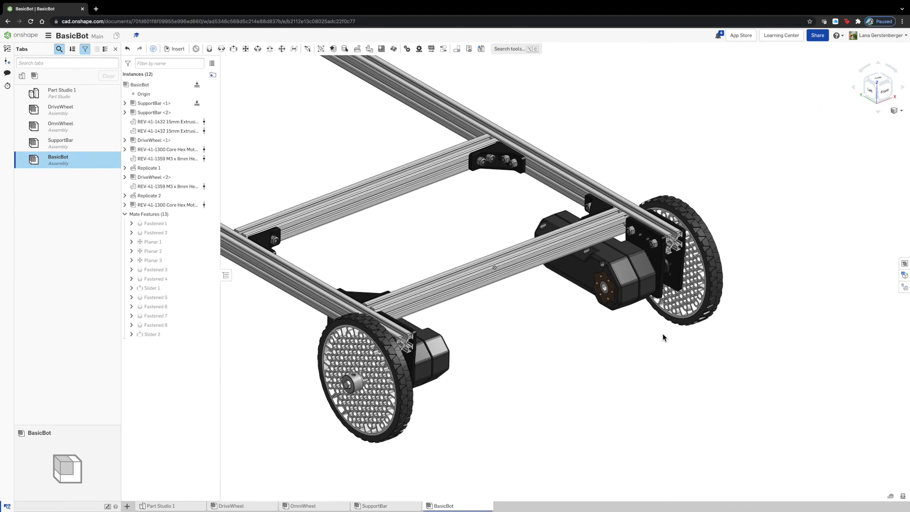
Step: Insert two OmniWheel assemblies from the current document, one near the free end of each side rail
{"action": "right_click_drag", "start_coordinate": [771, 132], "coordinate": [696, 358]}
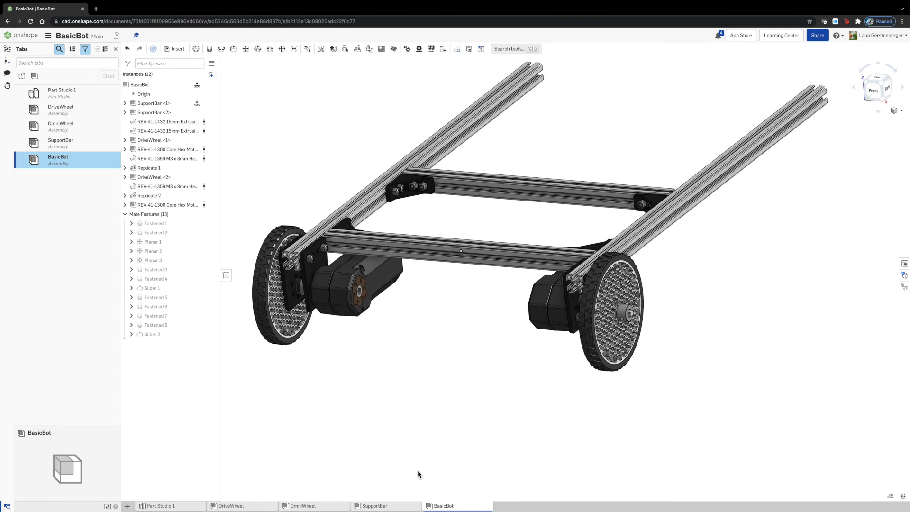
{"action": "scroll", "coordinate": [417, 470], "scroll_direction": "down", "scroll_amount": 3}
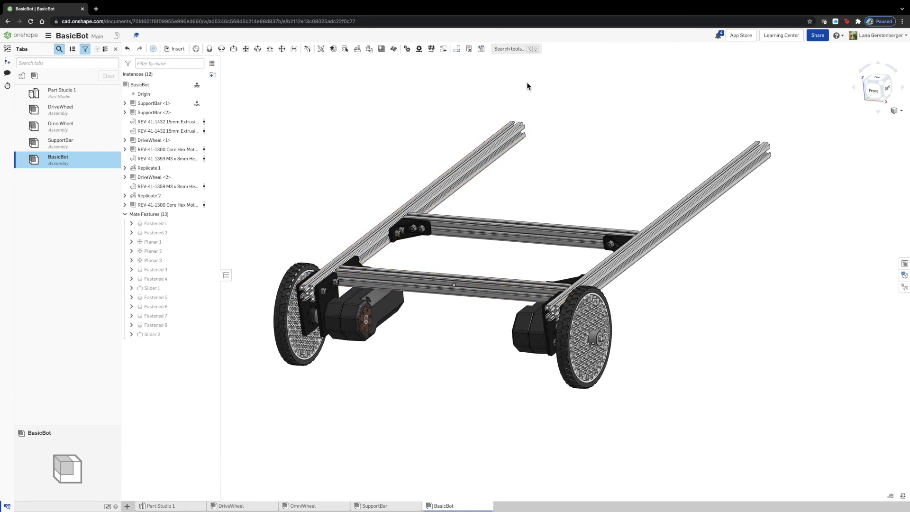
{"action": "scroll", "coordinate": [527, 86], "scroll_direction": "up", "scroll_amount": 2}
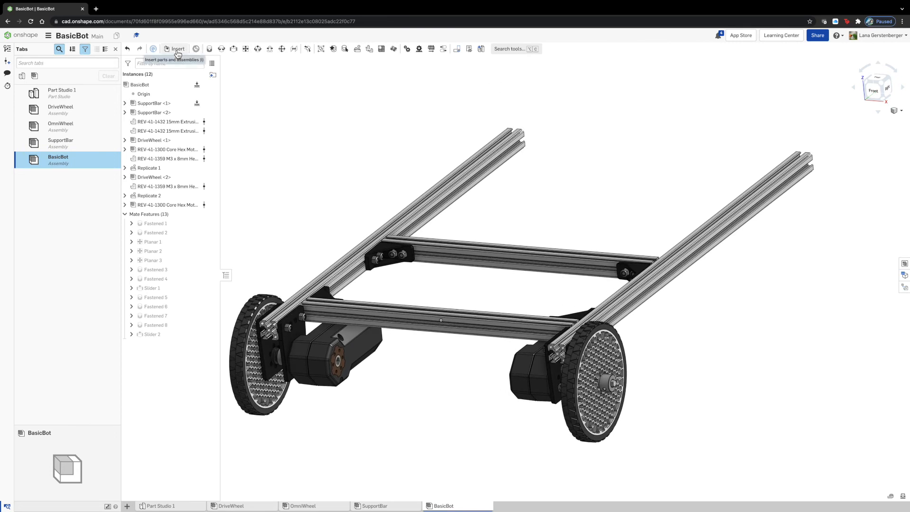
{"action": "left_click", "coordinate": [884, 86]}
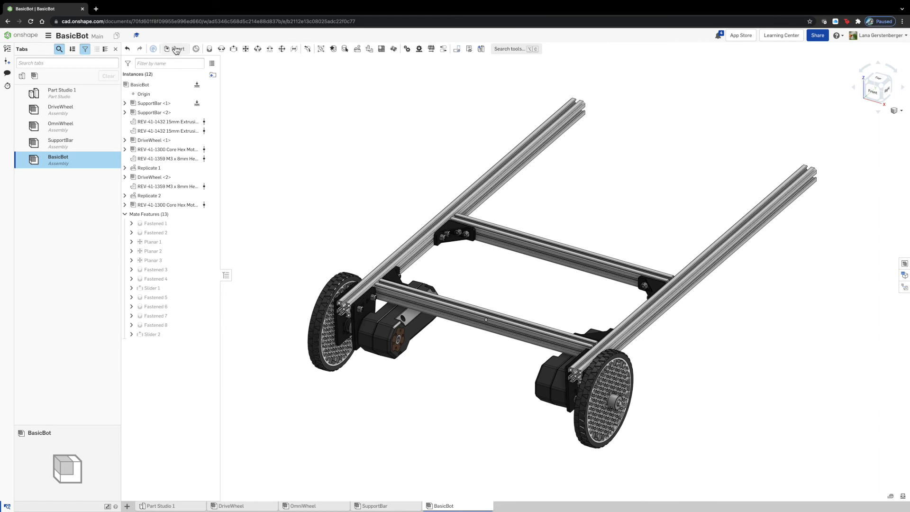
{"action": "left_click", "coordinate": [176, 49]}
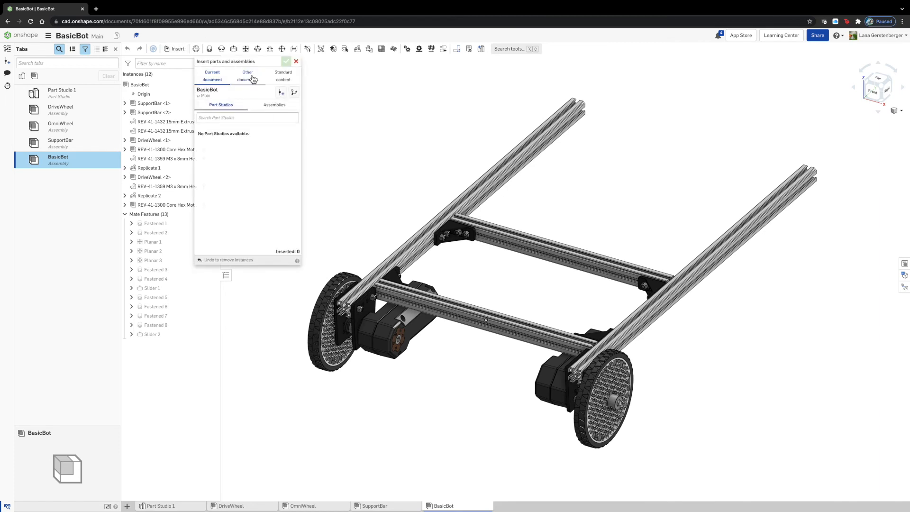
{"action": "left_click", "coordinate": [267, 106]}
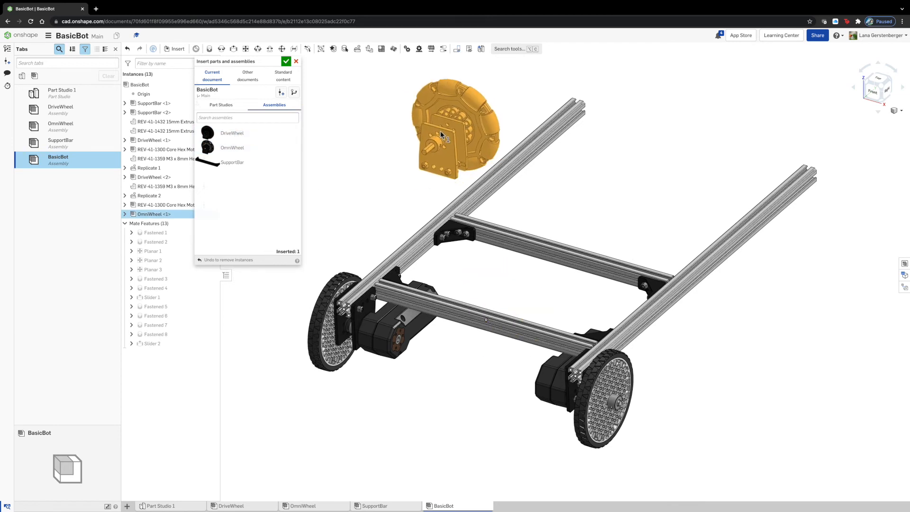
{"action": "left_click", "coordinate": [440, 134]}
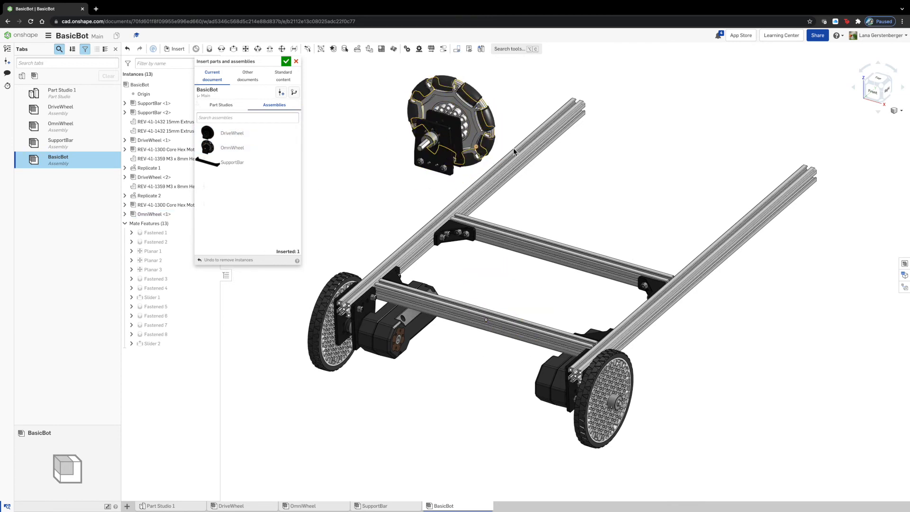
{"action": "left_click", "coordinate": [240, 147]}
{"action": "left_click", "coordinate": [860, 264]}
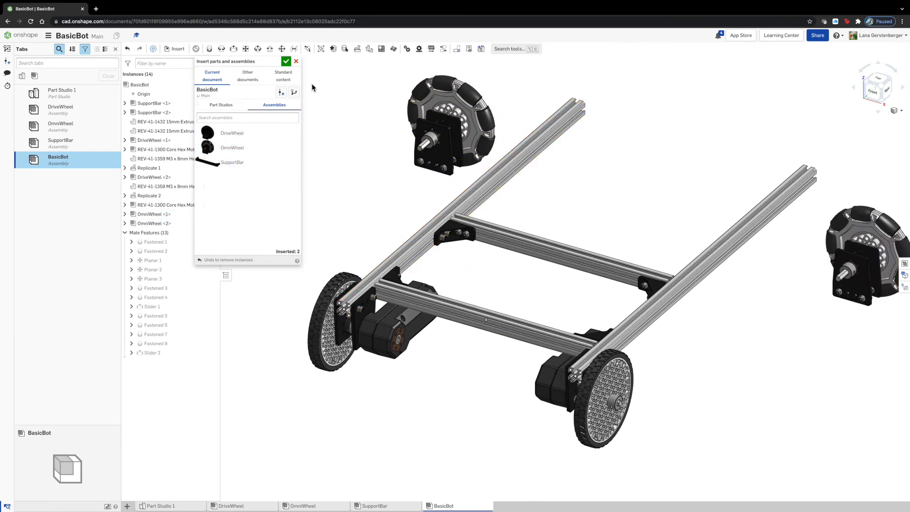
{"action": "left_click", "coordinate": [286, 61]}
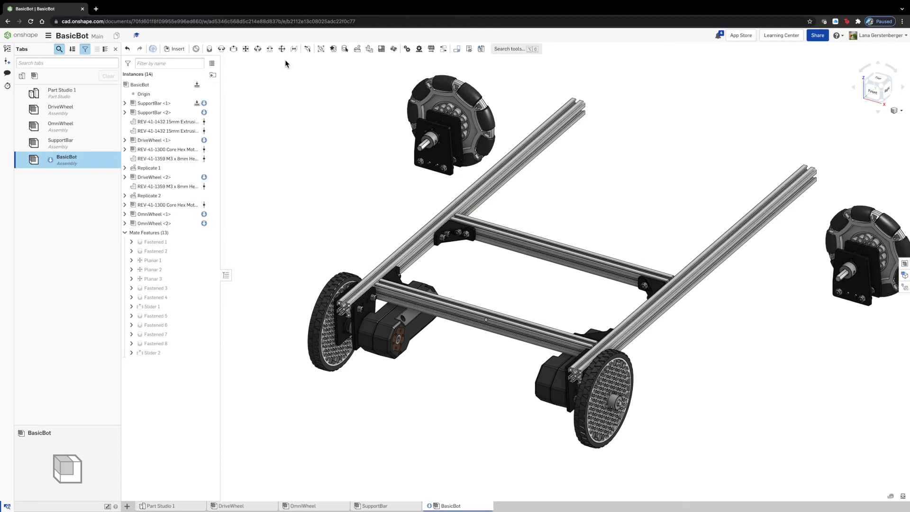
Step: Rotate the second OmniWheel 90 deg about its vertical axis and move it beside the free end of the nearby side rail
{"action": "left_click_drag", "start_coordinate": [860, 279], "coordinate": [859, 283]}
{"action": "left_click", "coordinate": [859, 284]}
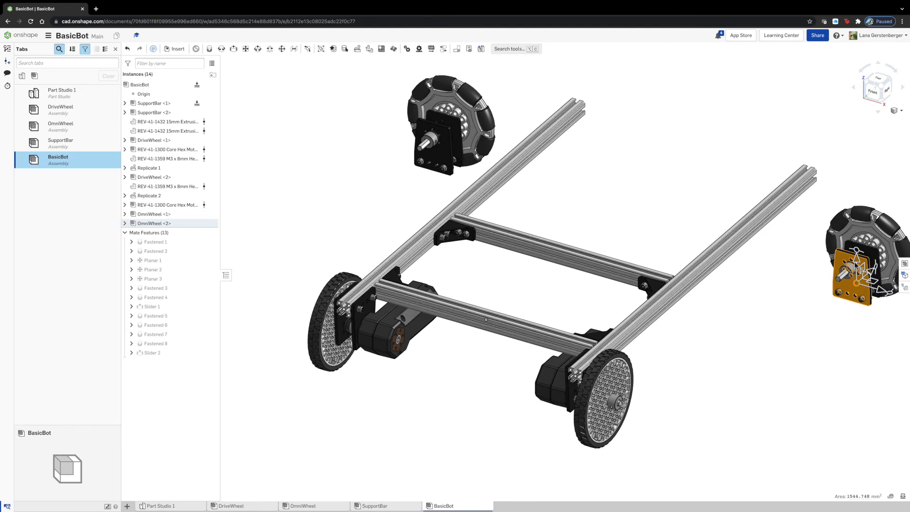
{"action": "left_click_drag", "start_coordinate": [856, 251], "coordinate": [887, 261]}
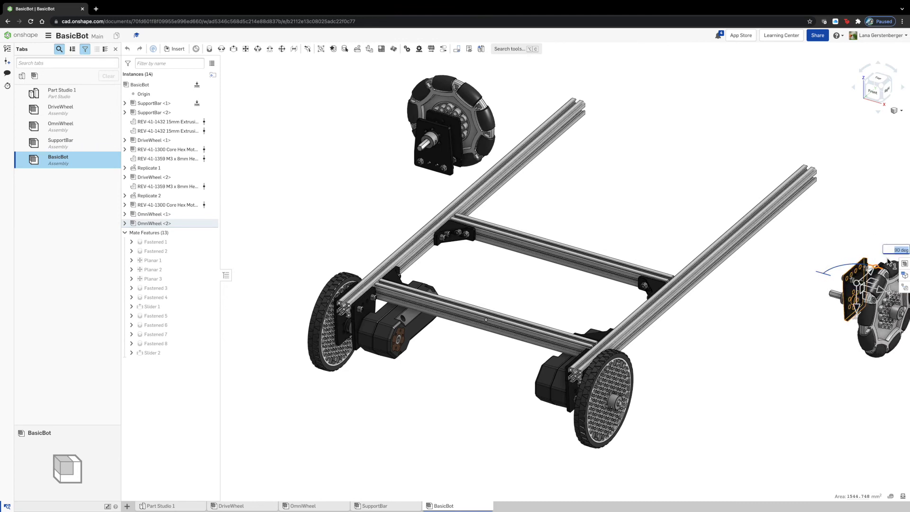
{"action": "left_click", "coordinate": [868, 207]}
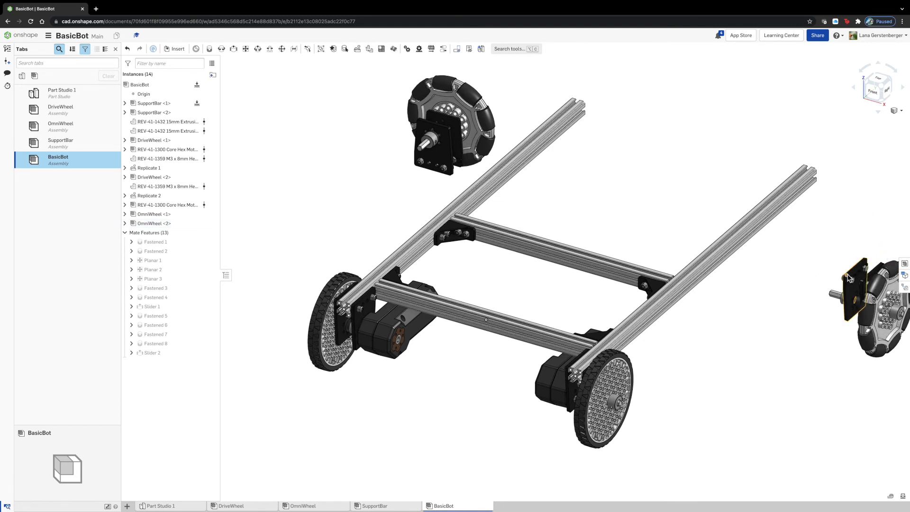
{"action": "mouse_move", "coordinate": [847, 187]}
{"action": "left_mouse_down"}
{"action": "mouse_move", "coordinate": [841, 206]}
{"action": "mouse_move", "coordinate": [836, 173]}
{"action": "left_mouse_up"}
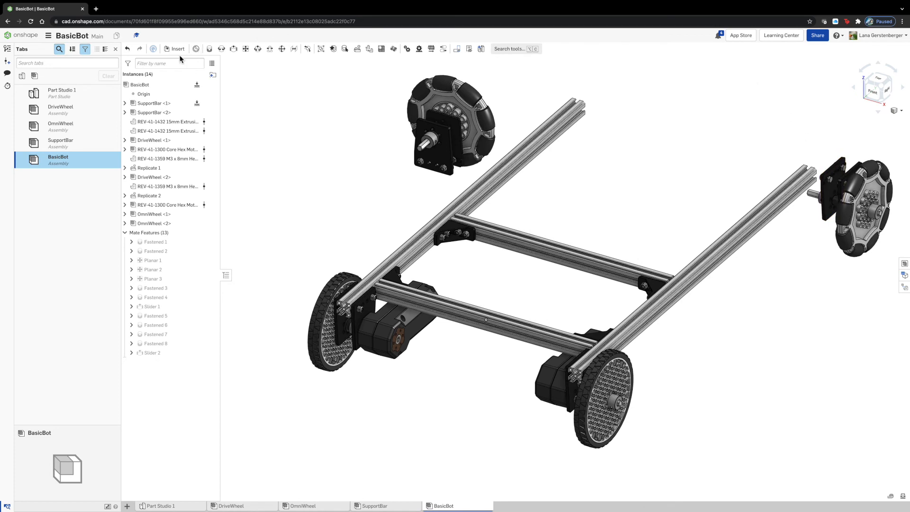
Step: Create a fastened mate between the upper inner strip of the second OmniWheel's bracket and the slot at the adjacent side rail's free end
{"action": "left_click", "coordinate": [209, 48]}
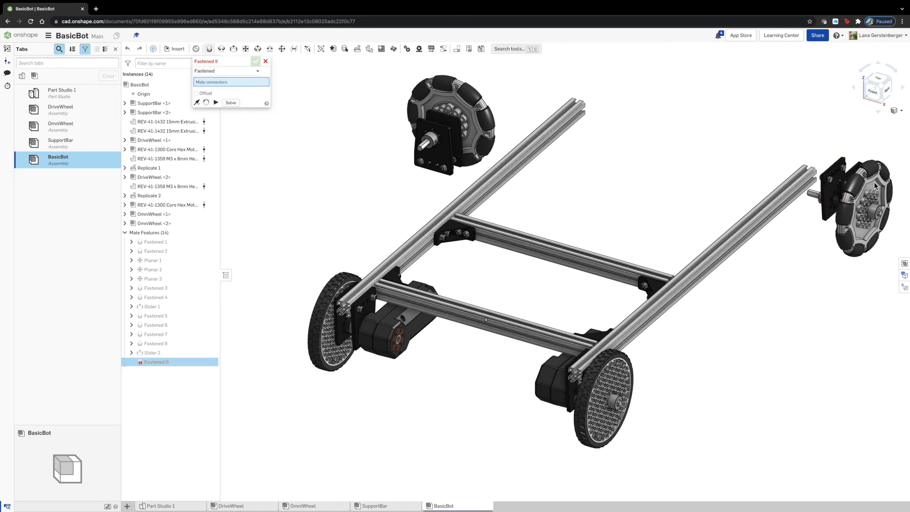
{"action": "scroll", "coordinate": [854, 138], "scroll_direction": "up", "scroll_amount": 5}
{"action": "scroll", "coordinate": [856, 229], "scroll_direction": "up", "scroll_amount": 5}
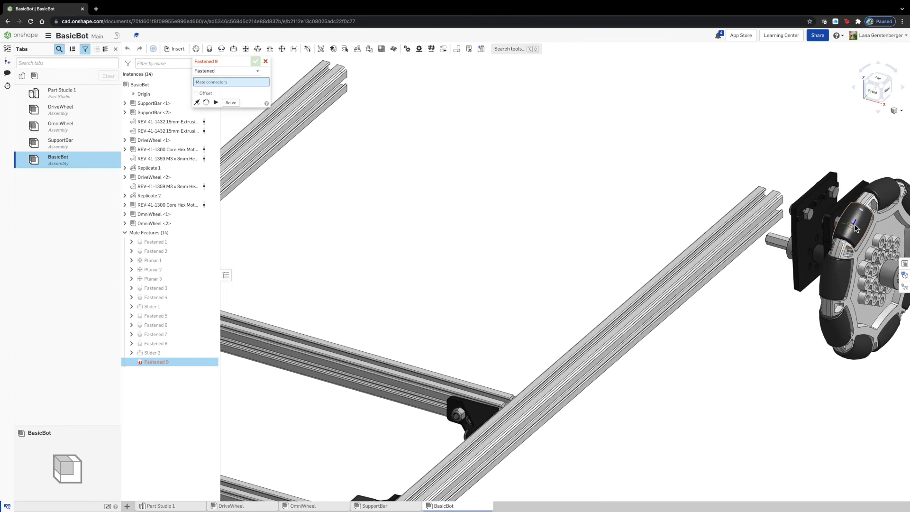
{"action": "scroll", "coordinate": [848, 136], "scroll_direction": "up", "scroll_amount": 3}
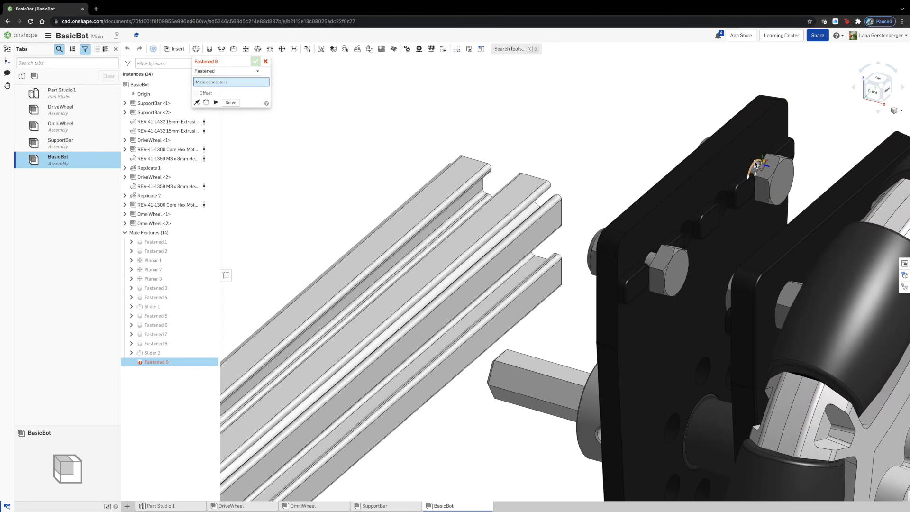
{"action": "left_click", "coordinate": [756, 175]}
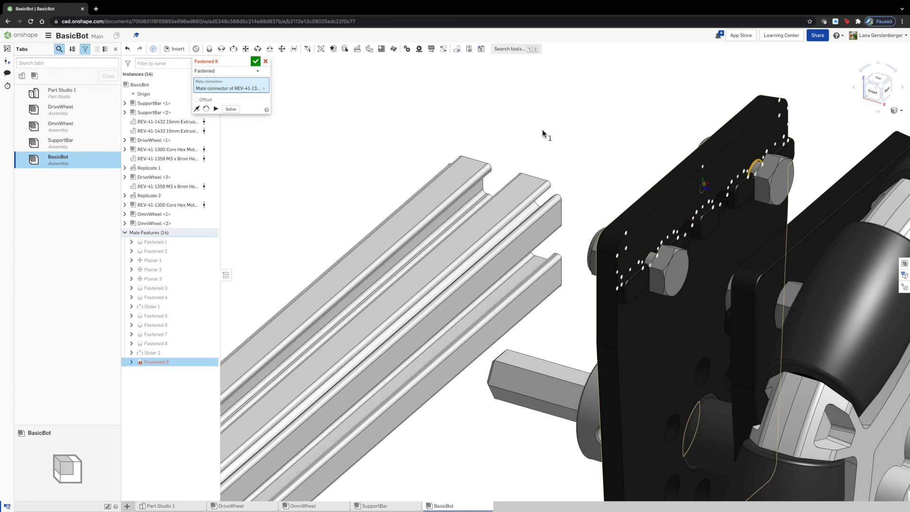
{"action": "key", "text": "shift+1"}
{"action": "scroll", "coordinate": [560, 113], "scroll_direction": "down", "scroll_amount": 10}
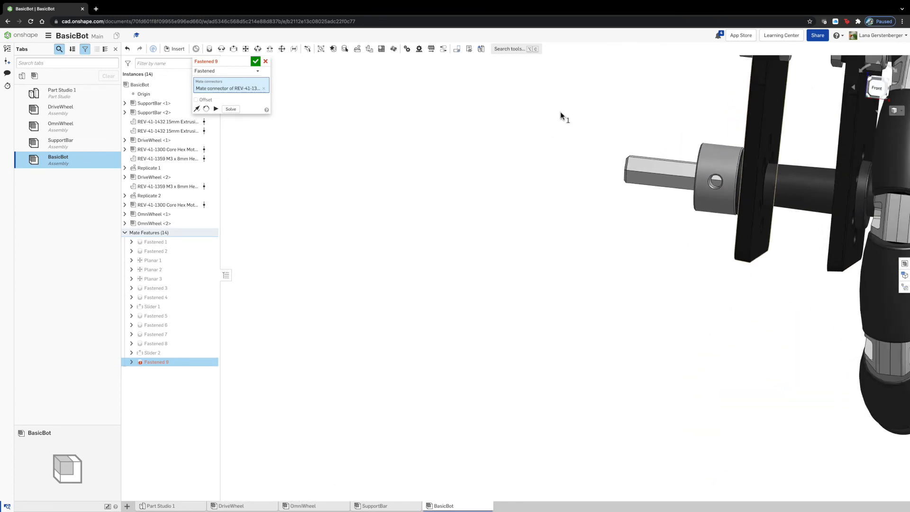
{"action": "right_click_drag", "start_coordinate": [560, 112], "coordinate": [457, 170]}
{"action": "scroll", "coordinate": [611, 299], "scroll_direction": "down", "scroll_amount": 5}
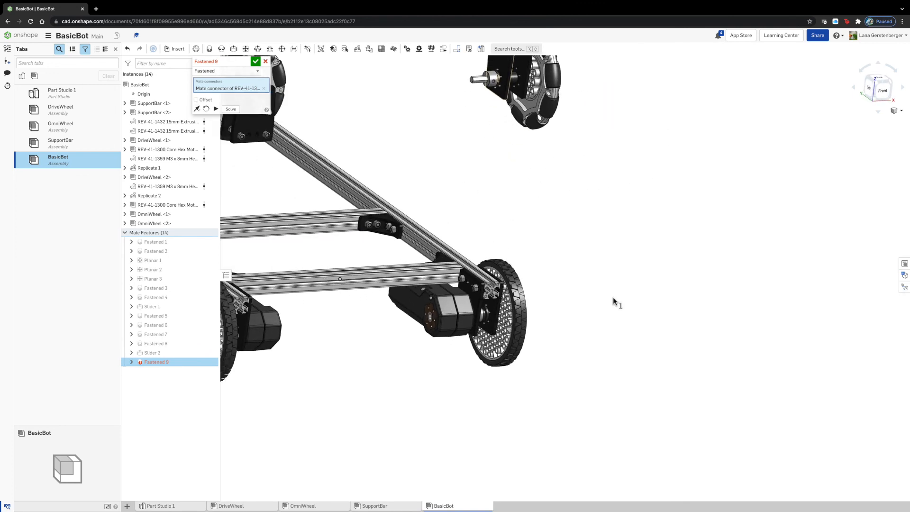
{"action": "right_click_drag", "start_coordinate": [359, 217], "coordinate": [357, 204]}
{"action": "scroll", "coordinate": [357, 203], "scroll_direction": "up", "scroll_amount": 10}
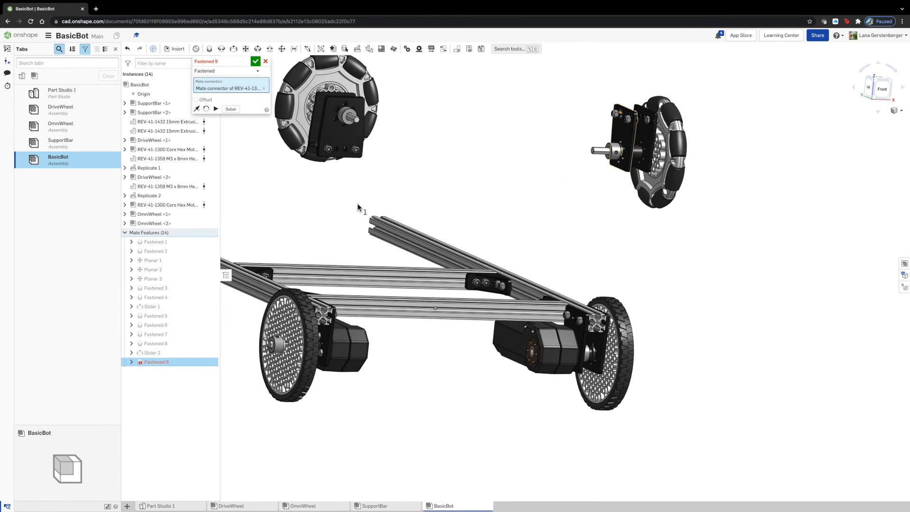
{"action": "scroll", "coordinate": [357, 203], "scroll_direction": "up", "scroll_amount": 6}
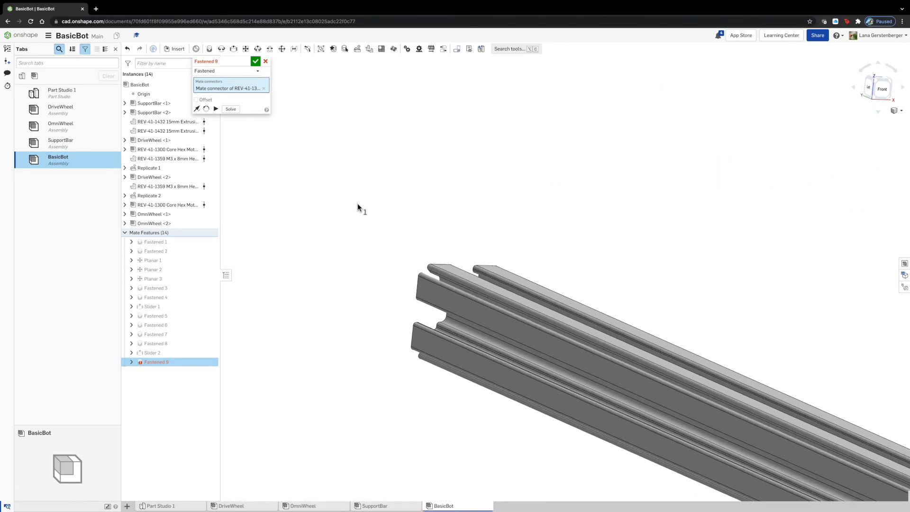
{"action": "scroll", "coordinate": [379, 296], "scroll_direction": "up", "scroll_amount": 3}
{"action": "right_click_drag", "start_coordinate": [380, 293], "coordinate": [379, 292]}
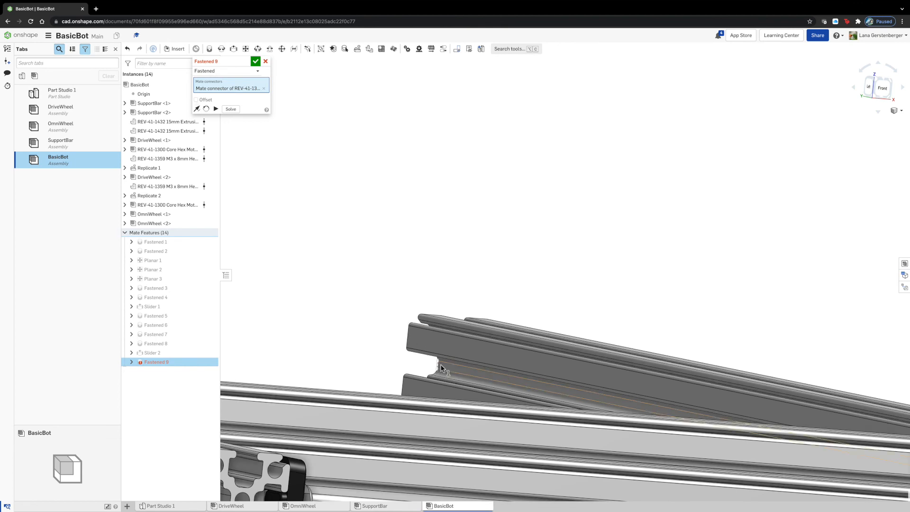
{"action": "left_click", "coordinate": [482, 258]}
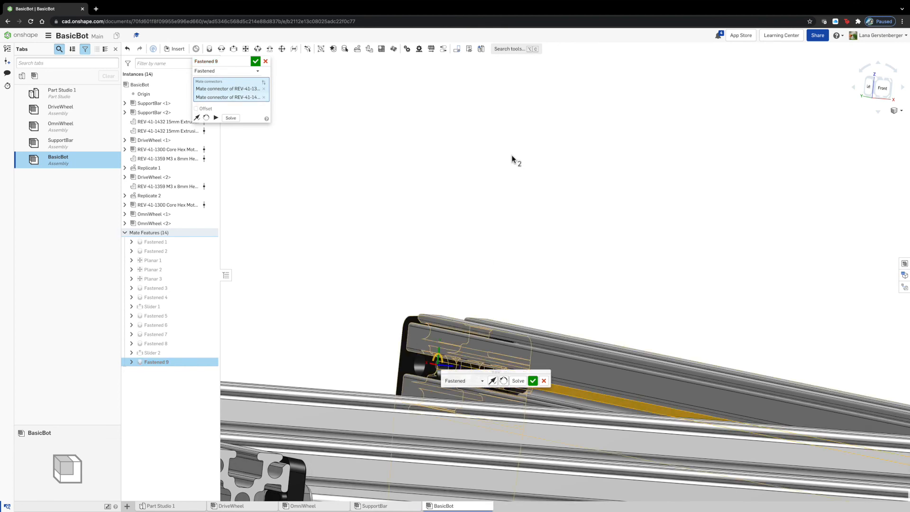
Step: Solve the full assembly with the new mate and check from several angles how the OmniWheel's bracket sits on the rail
{"action": "scroll", "coordinate": [507, 190], "scroll_direction": "down", "scroll_amount": 10}
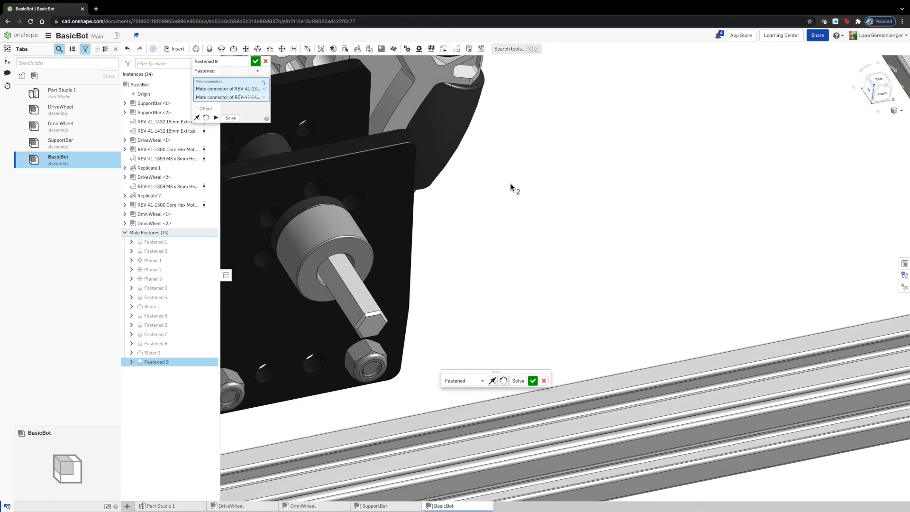
{"action": "scroll", "coordinate": [512, 188], "scroll_direction": "down", "scroll_amount": 2}
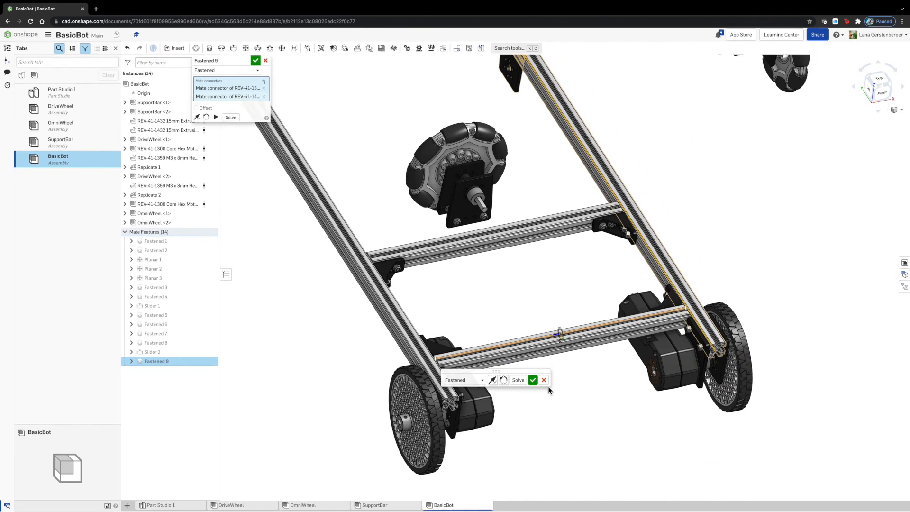
{"action": "scroll", "coordinate": [549, 305], "scroll_direction": "down", "scroll_amount": 2}
{"action": "scroll", "coordinate": [521, 133], "scroll_direction": "up", "scroll_amount": 2}
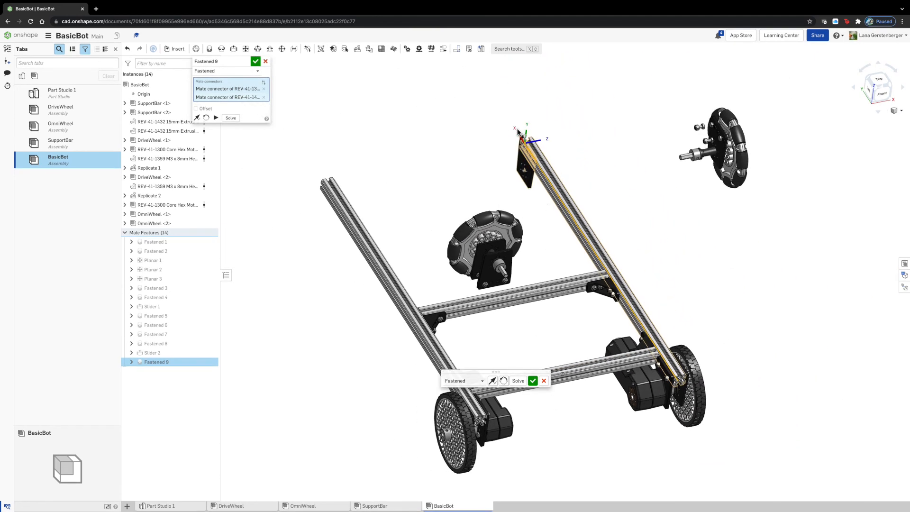
{"action": "scroll", "coordinate": [517, 115], "scroll_direction": "up", "scroll_amount": 2}
{"action": "scroll", "coordinate": [517, 115], "scroll_direction": "up", "scroll_amount": 4}
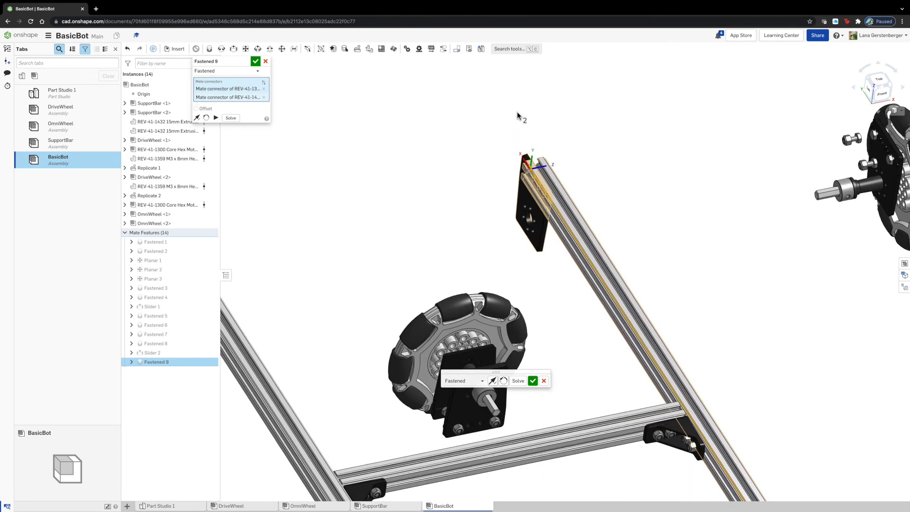
{"action": "left_click", "coordinate": [519, 382]}
{"action": "right_click_drag", "start_coordinate": [443, 187], "coordinate": [460, 176]}
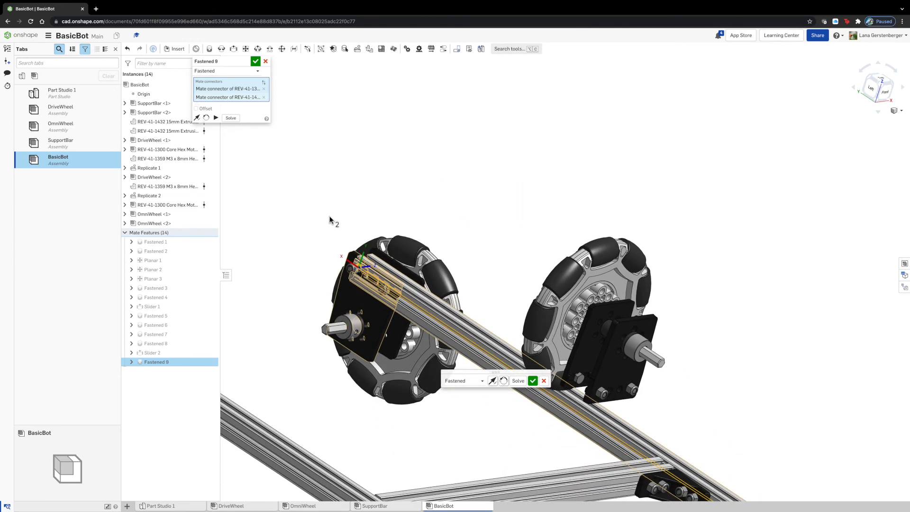
{"action": "scroll", "coordinate": [323, 217], "scroll_direction": "up", "scroll_amount": 5}
{"action": "right_click_drag", "start_coordinate": [323, 217], "coordinate": [313, 235]}
{"action": "scroll", "coordinate": [320, 354], "scroll_direction": "down", "scroll_amount": 3}
{"action": "scroll", "coordinate": [427, 73], "scroll_direction": "up", "scroll_amount": 3}
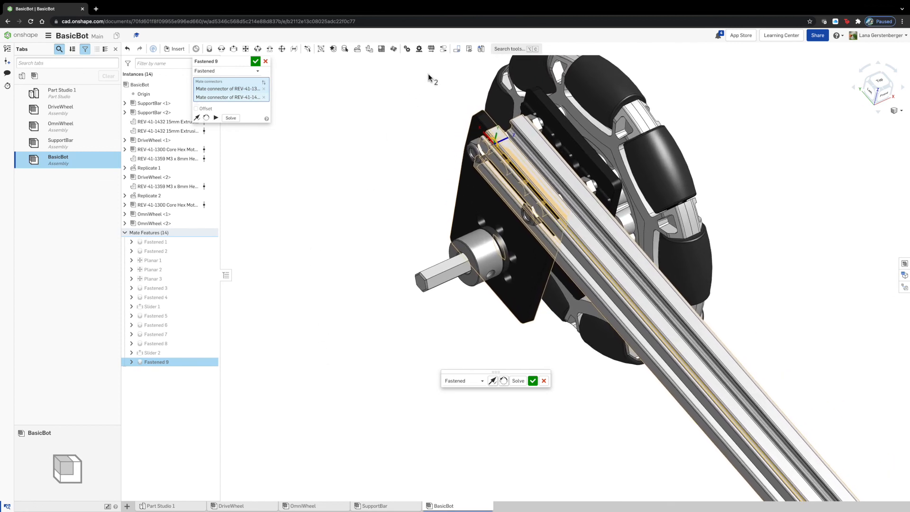
Step: Offset the OmniWheel's fastened mate by -5.5 mm in Z, shift it along the rail in X, and accept the mate
{"action": "left_click", "coordinate": [211, 109]}
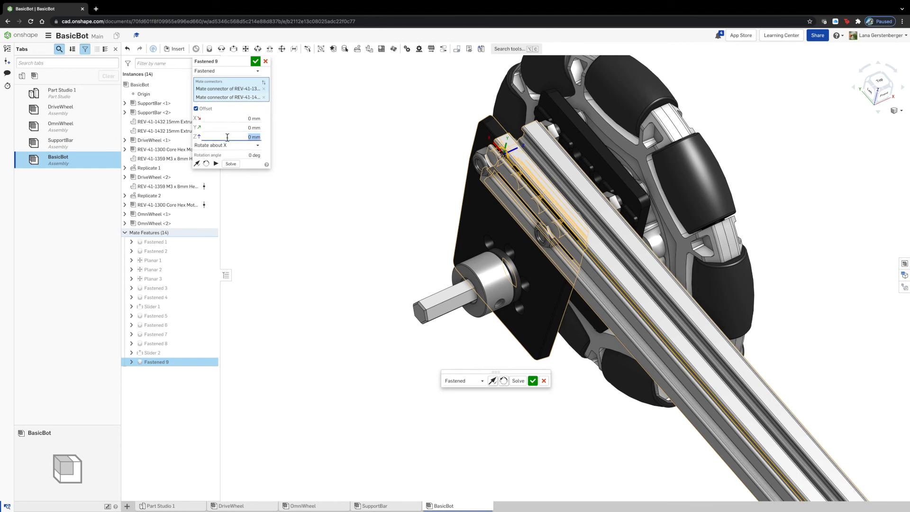
{"action": "key", "text": "Tab"}
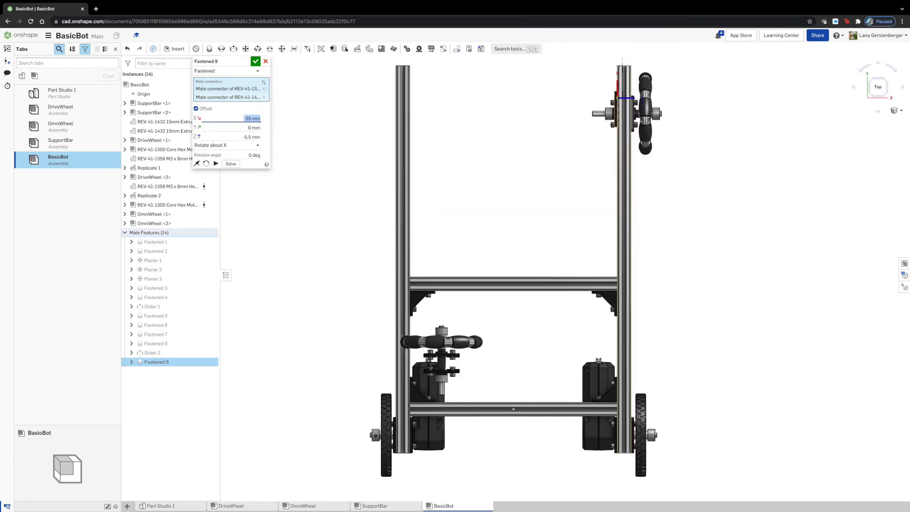
{"action": "left_click", "coordinate": [255, 61]}
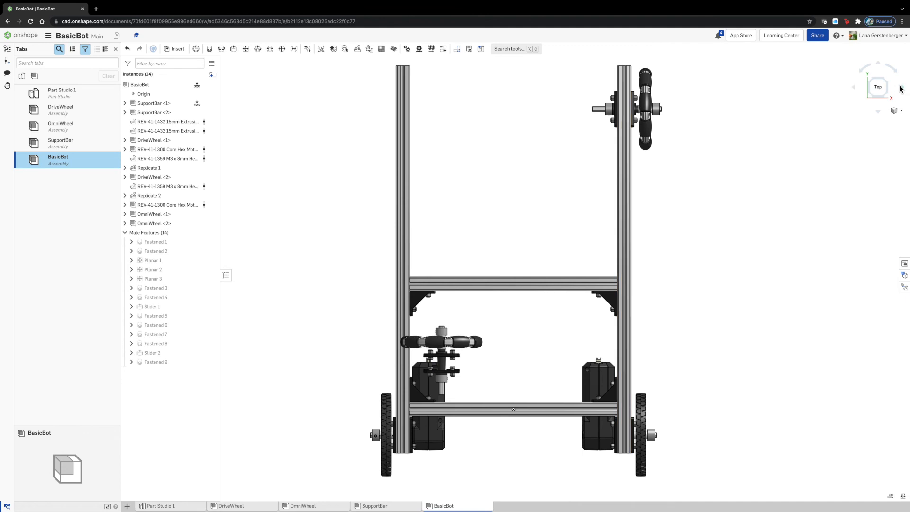
Step: Move the unmated OmniWheel beside the free end of the other side rail and rotate it 180 deg about its shaft axis
{"action": "left_click", "coordinate": [870, 82]}
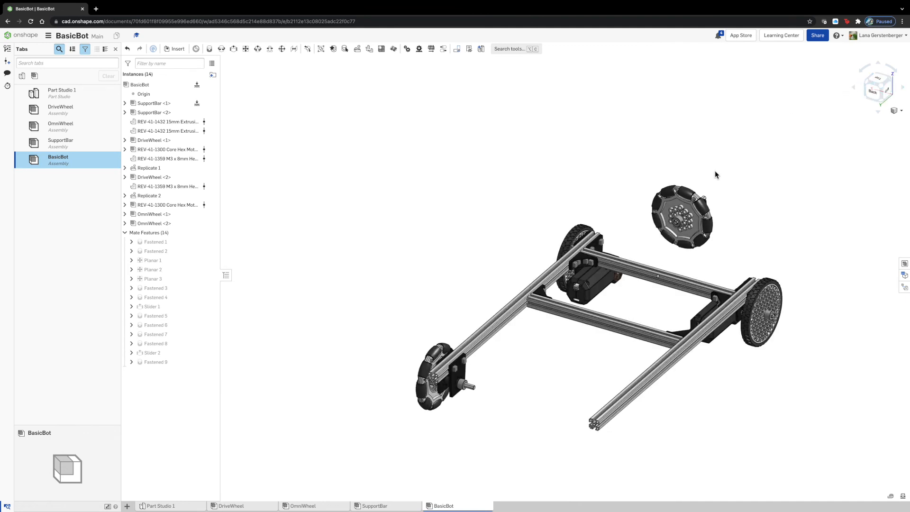
{"action": "left_click_drag", "start_coordinate": [678, 319], "coordinate": [565, 401]}
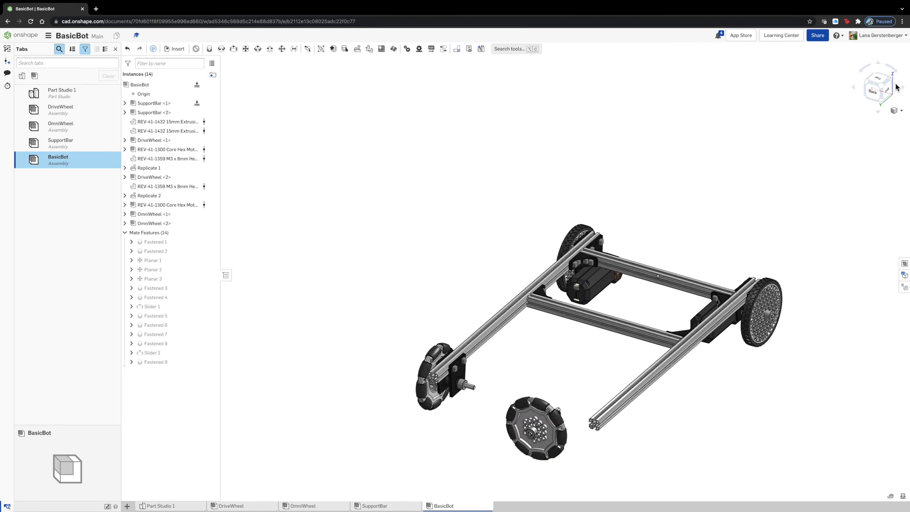
{"action": "left_click", "coordinate": [890, 81]}
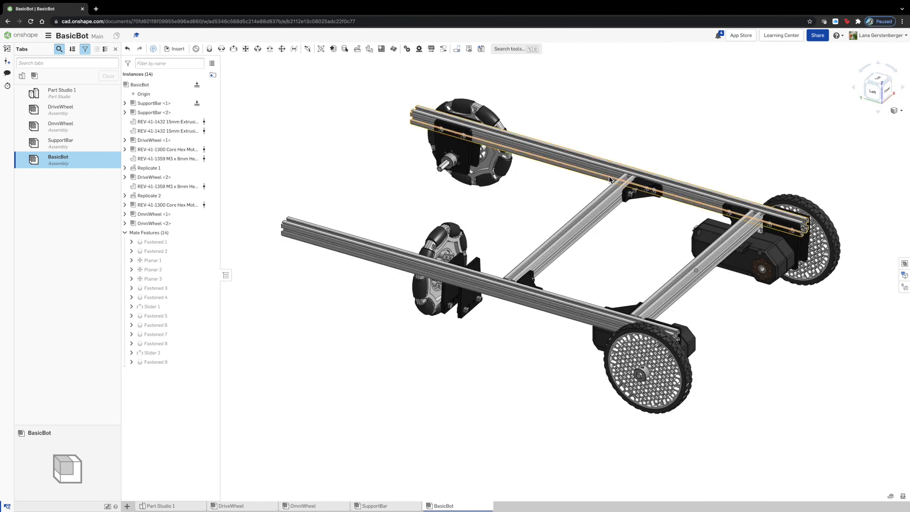
{"action": "left_click_drag", "start_coordinate": [476, 267], "coordinate": [347, 169]}
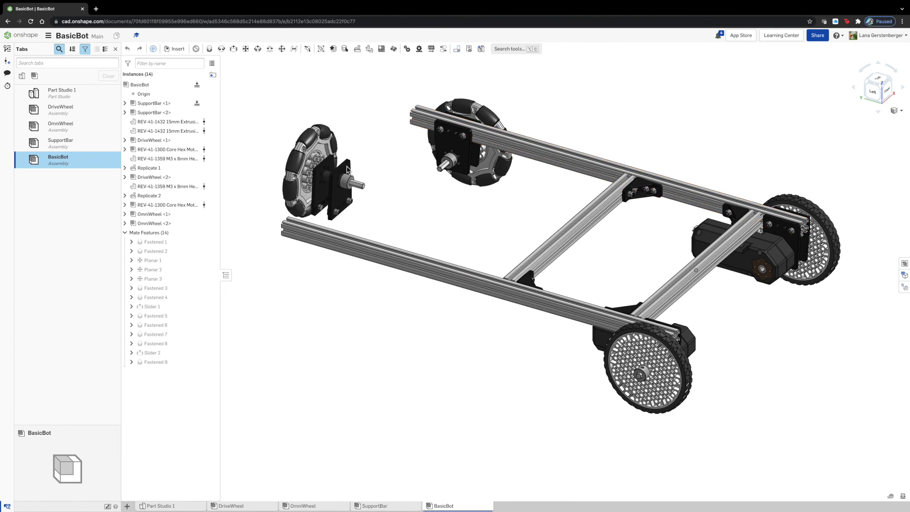
{"action": "left_click", "coordinate": [345, 193]}
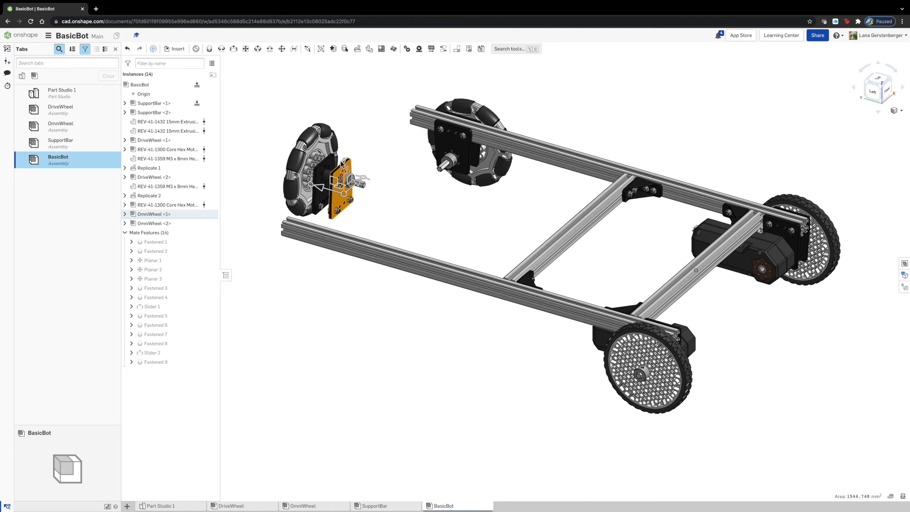
{"action": "left_click_drag", "start_coordinate": [345, 162], "coordinate": [347, 248]}
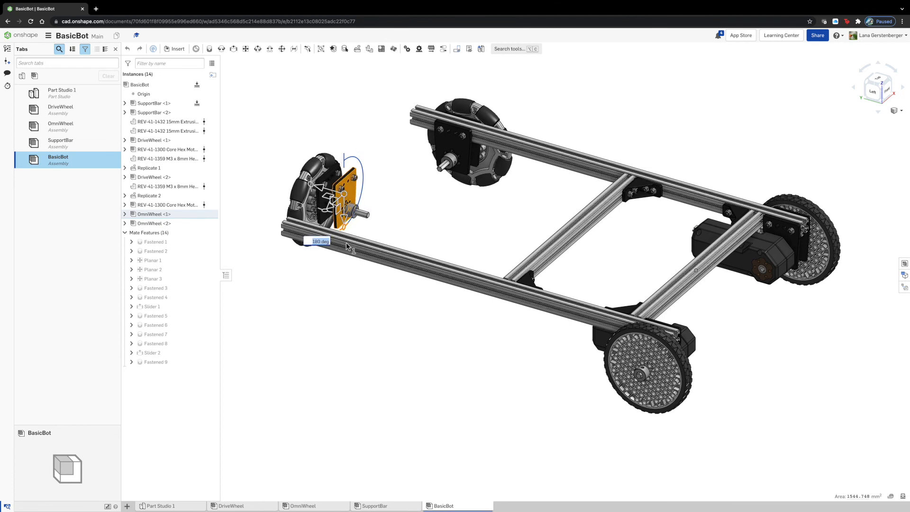
{"action": "left_click", "coordinate": [343, 302]}
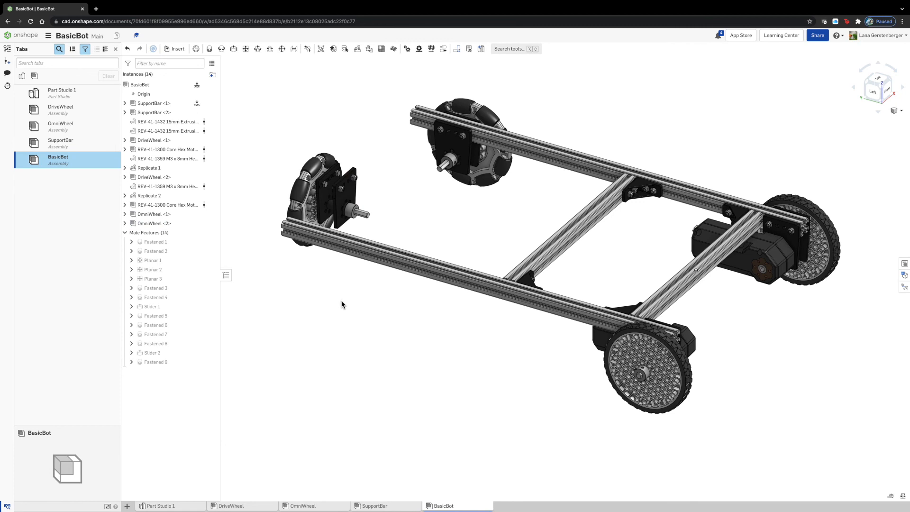
Step: Create a fastened mate between the upper inner strip of the loose OmniWheel's bracket and the slot at the other side rail's end
{"action": "left_click", "coordinate": [209, 49]}
{"action": "scroll", "coordinate": [333, 175], "scroll_direction": "up", "scroll_amount": 5}
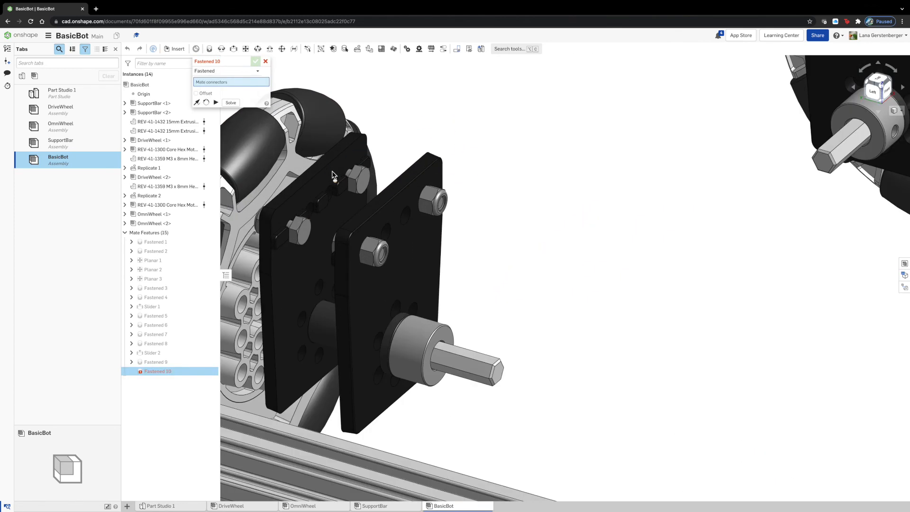
{"action": "scroll", "coordinate": [333, 175], "scroll_direction": "up", "scroll_amount": 3}
{"action": "left_click", "coordinate": [361, 179]}
{"action": "scroll", "coordinate": [362, 179], "scroll_direction": "down", "scroll_amount": 10}
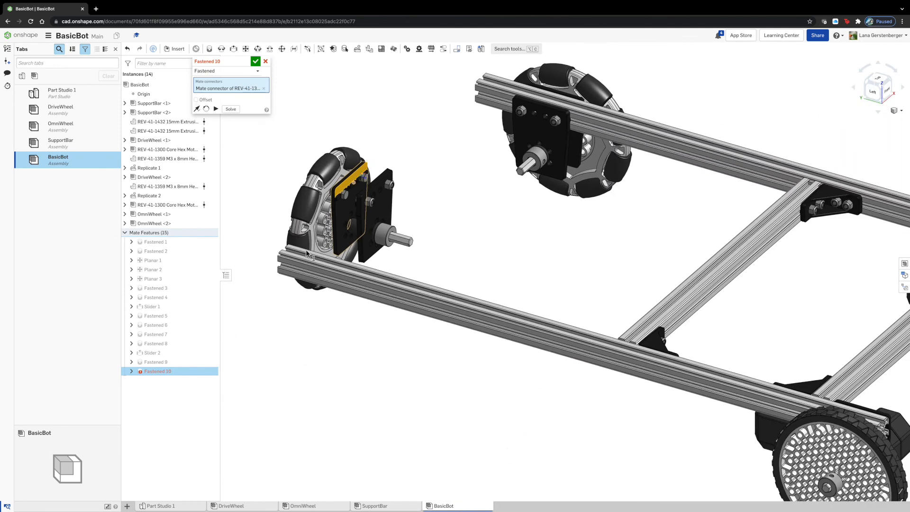
{"action": "scroll", "coordinate": [285, 271], "scroll_direction": "up", "scroll_amount": 6}
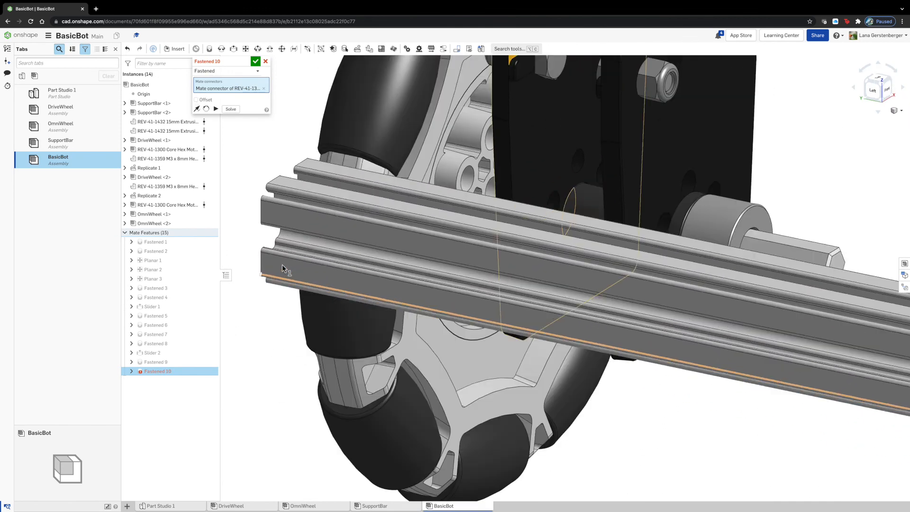
{"action": "right_click_drag", "start_coordinate": [282, 265], "coordinate": [282, 255]}
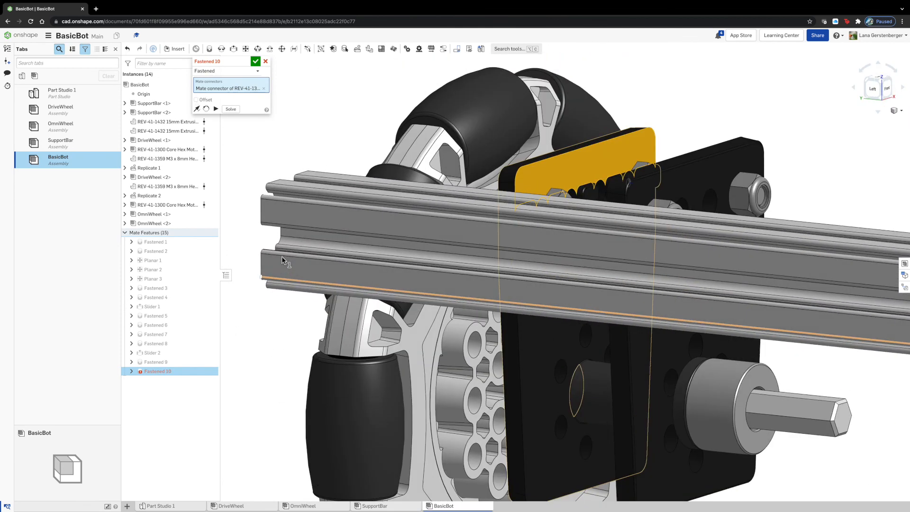
{"action": "left_click", "coordinate": [280, 228]}
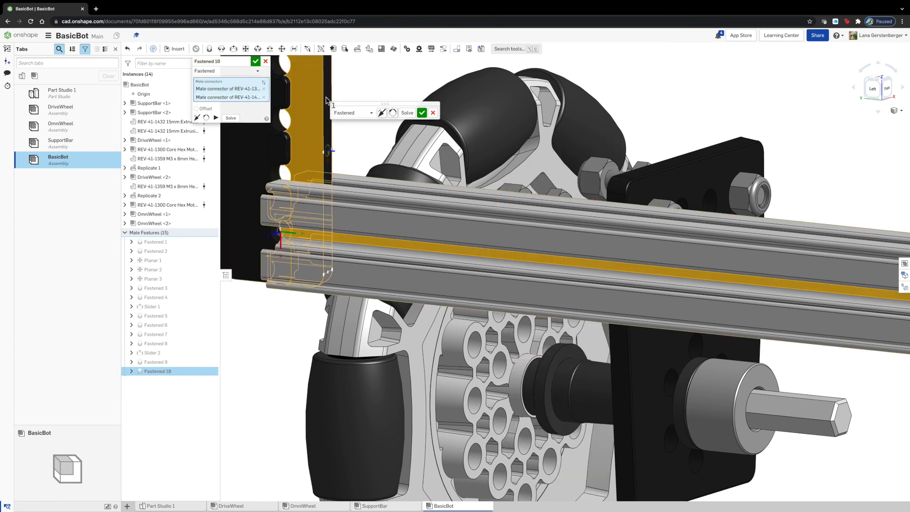
Step: Flip and reorient the fastened mate's axes so the OmniWheel lies outside the rail with its bracket hanging down, and solve the full assembly
{"action": "left_click", "coordinate": [392, 113]}
{"action": "right_click_drag", "start_coordinate": [389, 64], "coordinate": [381, 84]}
{"action": "scroll", "coordinate": [381, 88], "scroll_direction": "down", "scroll_amount": 5}
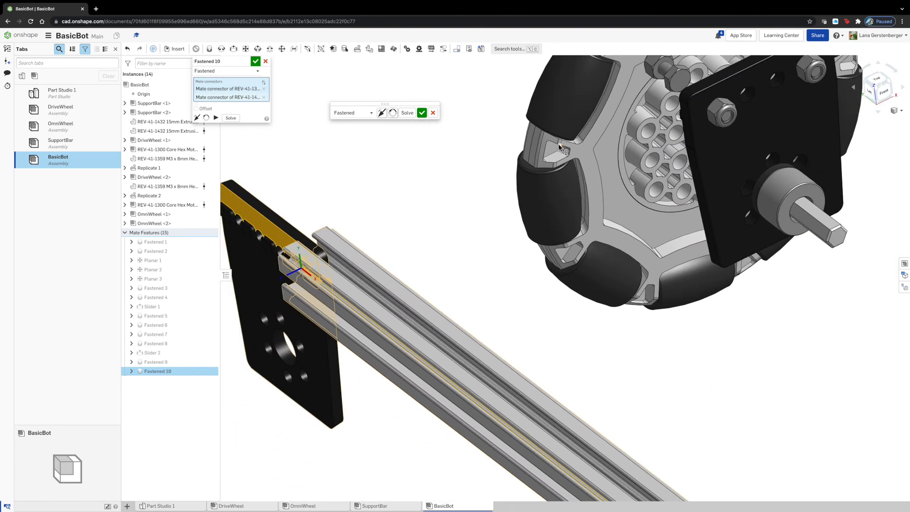
{"action": "left_click", "coordinate": [411, 115]}
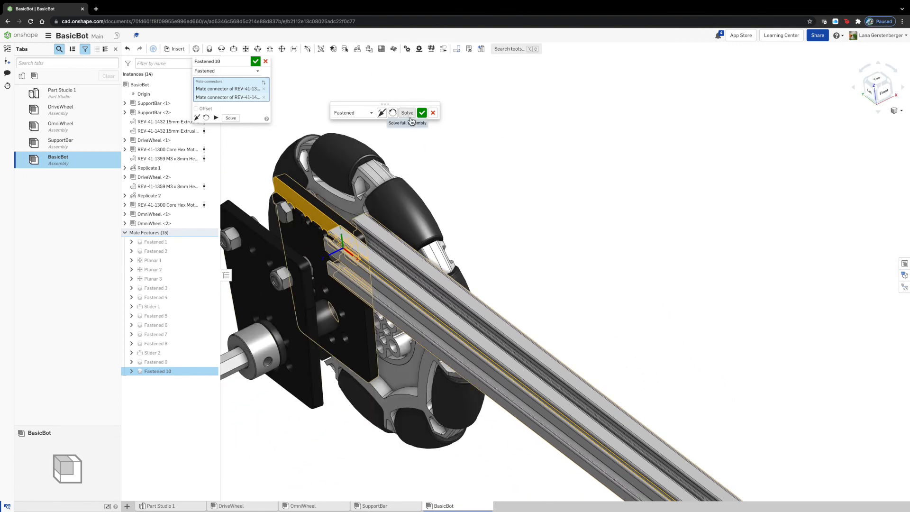
{"action": "left_click", "coordinate": [382, 114]}
{"action": "left_click", "coordinate": [395, 115]}
{"action": "left_click", "coordinate": [394, 114]}
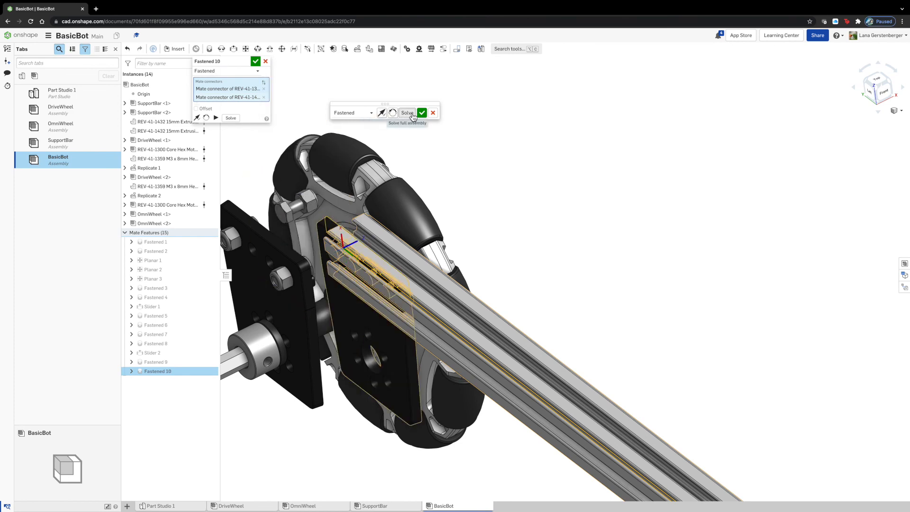
{"action": "left_click", "coordinate": [407, 114]}
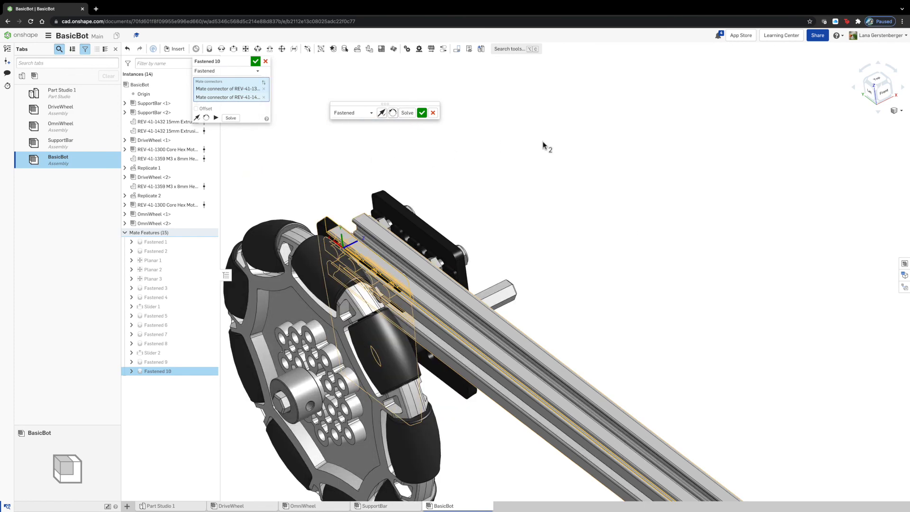
Step: Offset the second OmniWheel's fastened mate by -35 mm in X and -5.5 mm in Z, and accept the mate
{"action": "right_click_drag", "start_coordinate": [575, 147], "coordinate": [570, 166]}
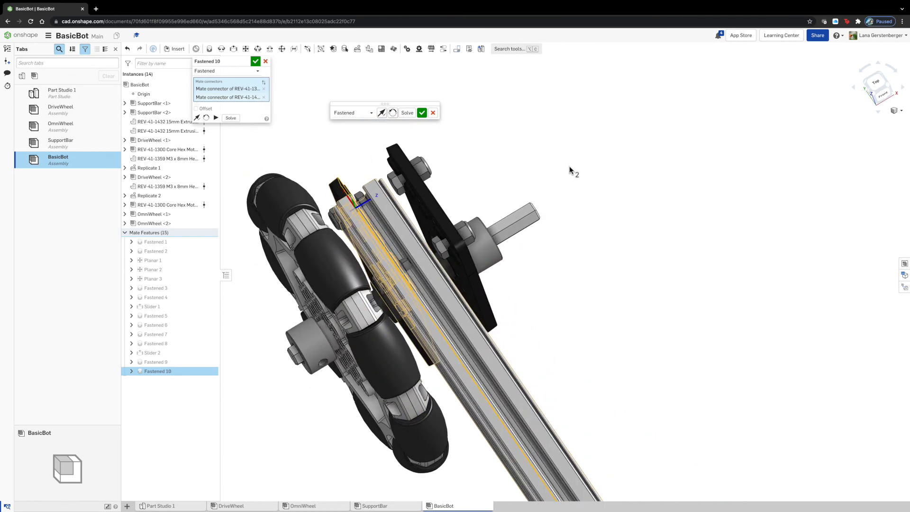
{"action": "left_click", "coordinate": [196, 108]}
{"action": "left_click", "coordinate": [239, 138]}
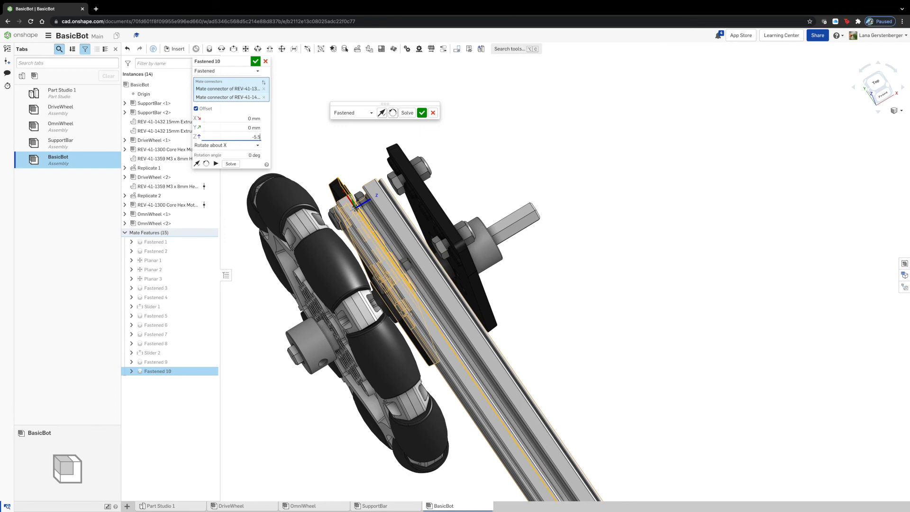
{"action": "key", "text": "shift+Tab"}
{"action": "key", "text": "shift+Tab"}
{"action": "key", "text": "shift+Tab"}
{"action": "type", "text": "-35"}
{"action": "key", "text": "Tab"}
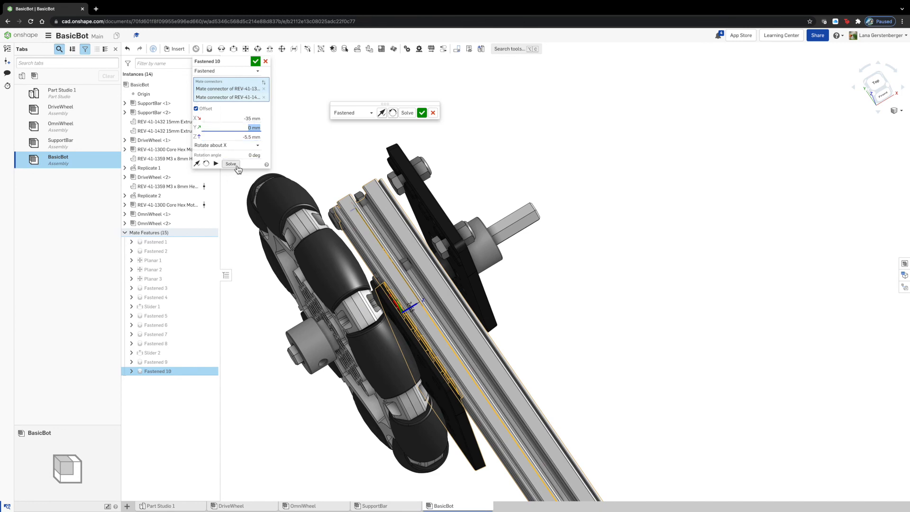
{"action": "right_click_drag", "start_coordinate": [353, 161], "coordinate": [692, 202]}
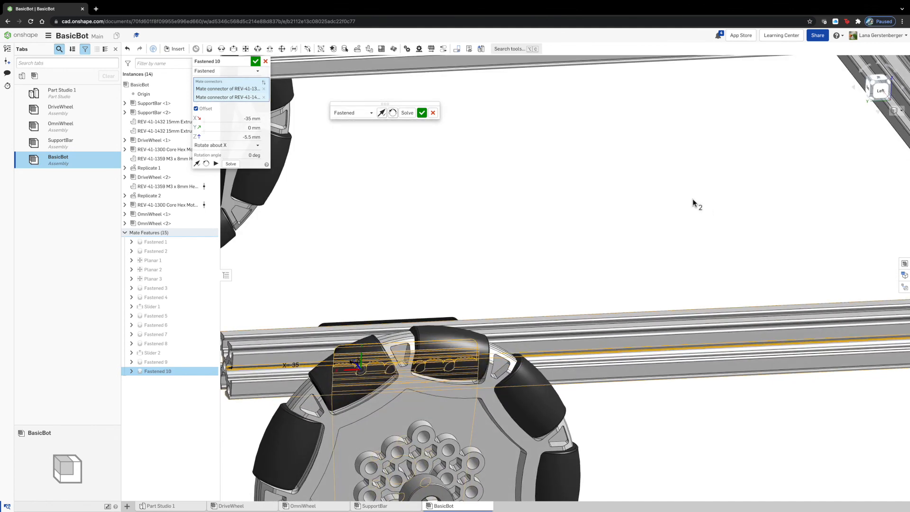
{"action": "left_click", "coordinate": [256, 61]}
Step: Inspect the whole BasicBot assembly from an angled view, from the top, and from the drive-wheel end to check the wheel placement
{"action": "scroll", "coordinate": [777, 208], "scroll_direction": "down", "scroll_amount": 5}
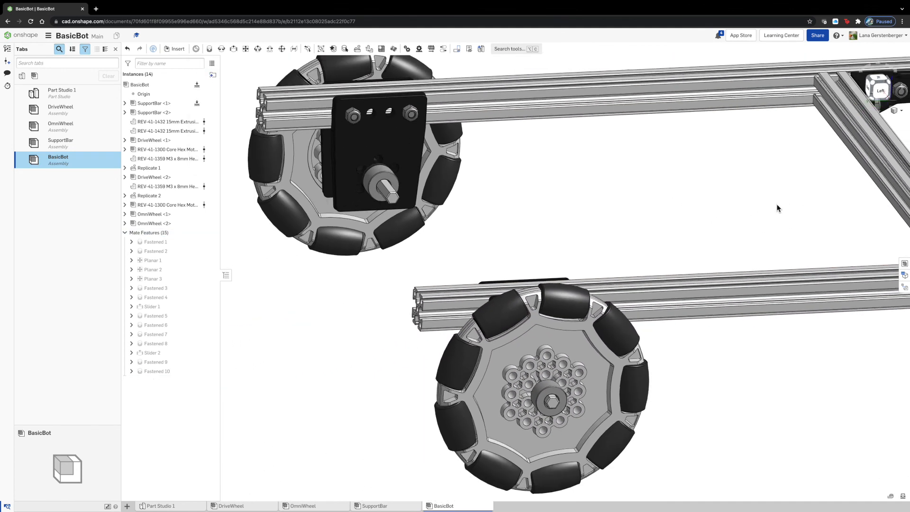
{"action": "left_click", "coordinate": [873, 82]}
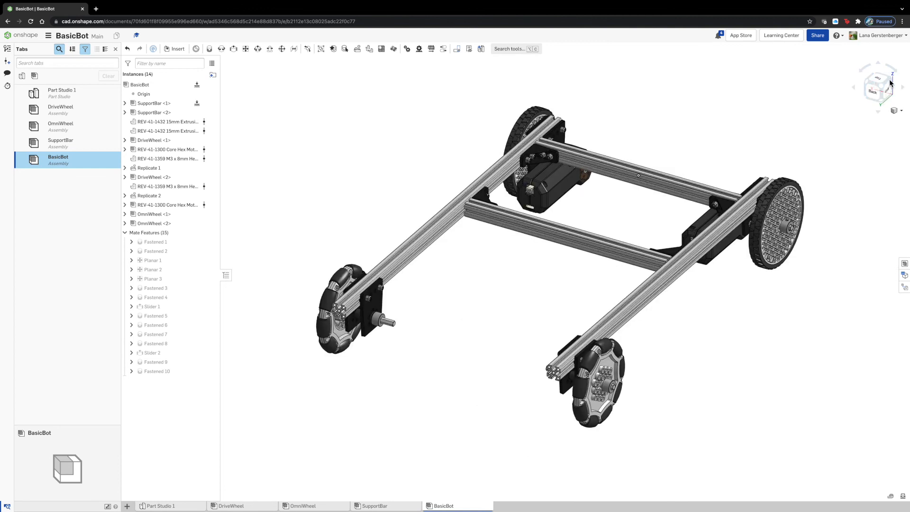
{"action": "left_click", "coordinate": [890, 83]}
{"action": "left_click", "coordinate": [883, 80]}
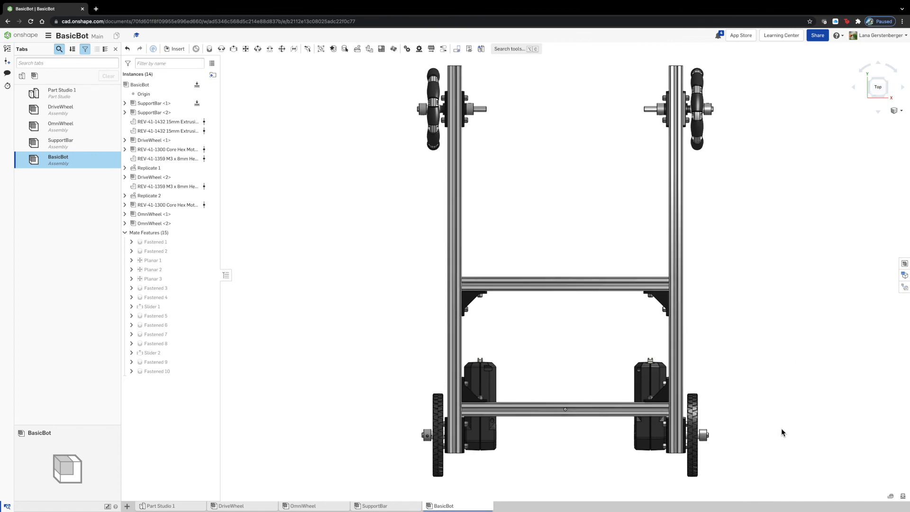
{"action": "right_click_drag", "start_coordinate": [779, 430], "coordinate": [740, 392]}
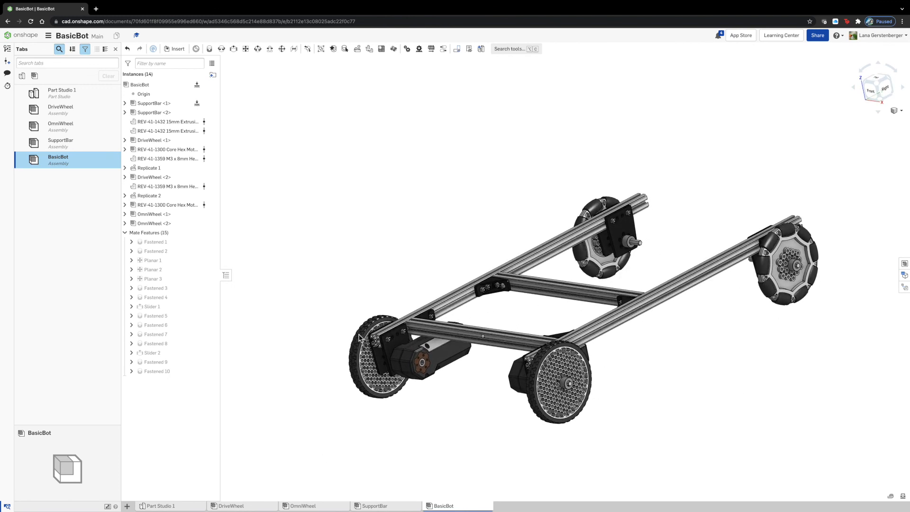